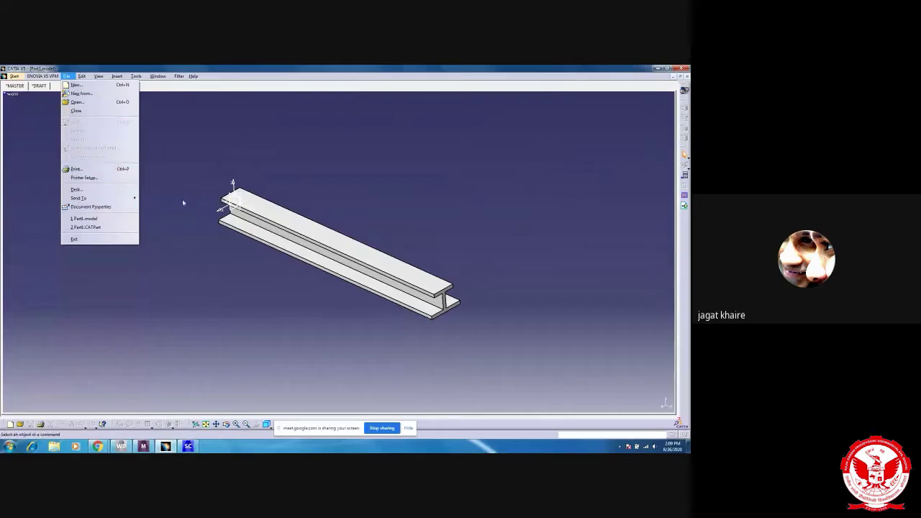
Step: Examine the *MASTER model tree, expanding *SET1 and its PLN, FAC, VOL and SOL groups and highlighting the solid
left_click(368, 236)
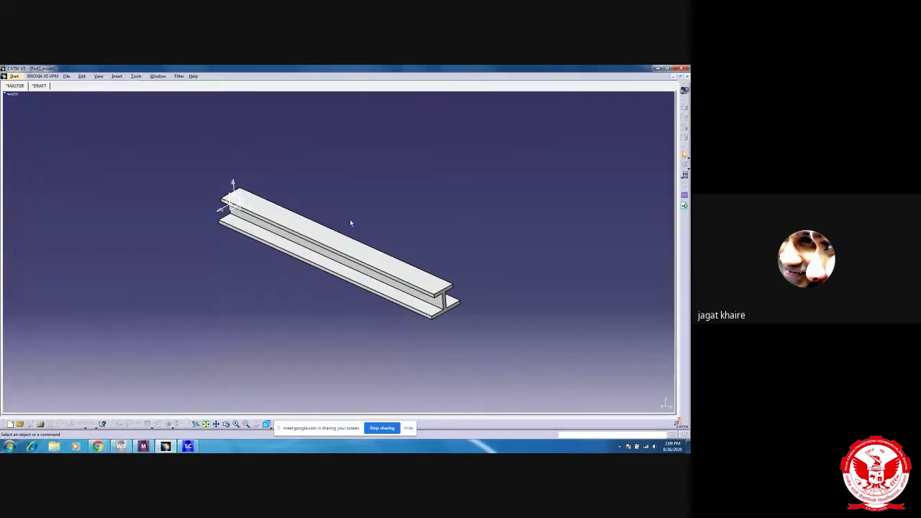
left_click(306, 236)
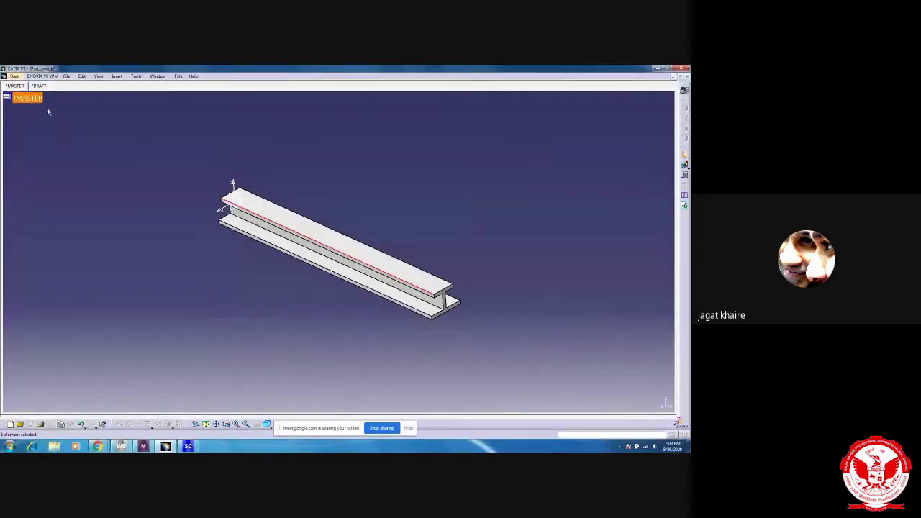
left_click(25, 104)
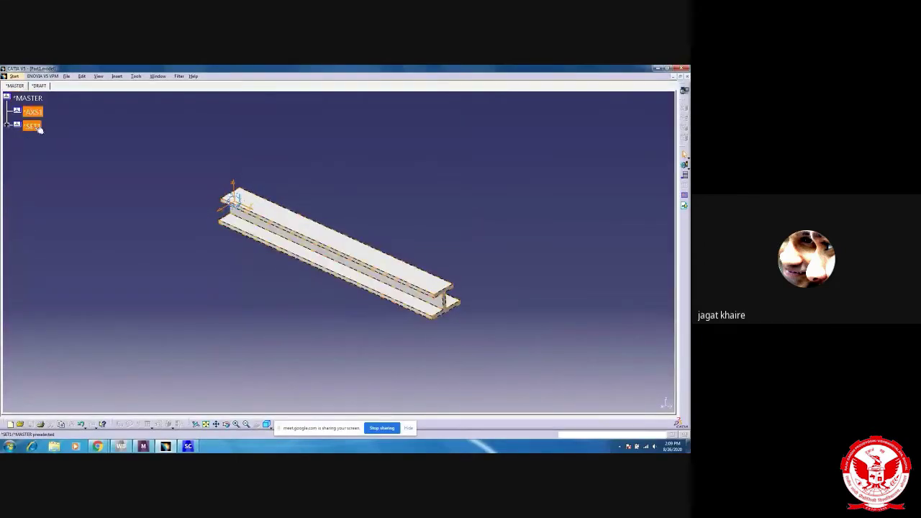
left_click(9, 125)
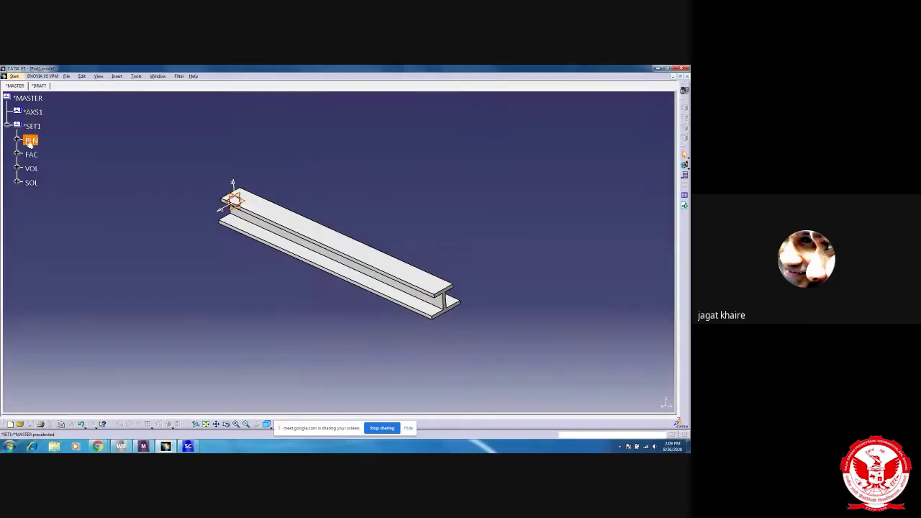
left_click(16, 139)
left_click(17, 196)
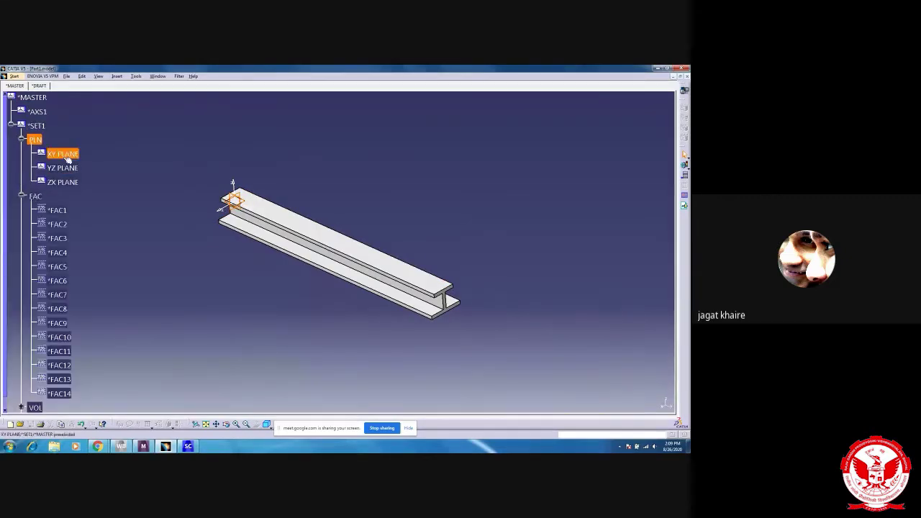
scroll(82, 270, "down", 5)
left_click(21, 215)
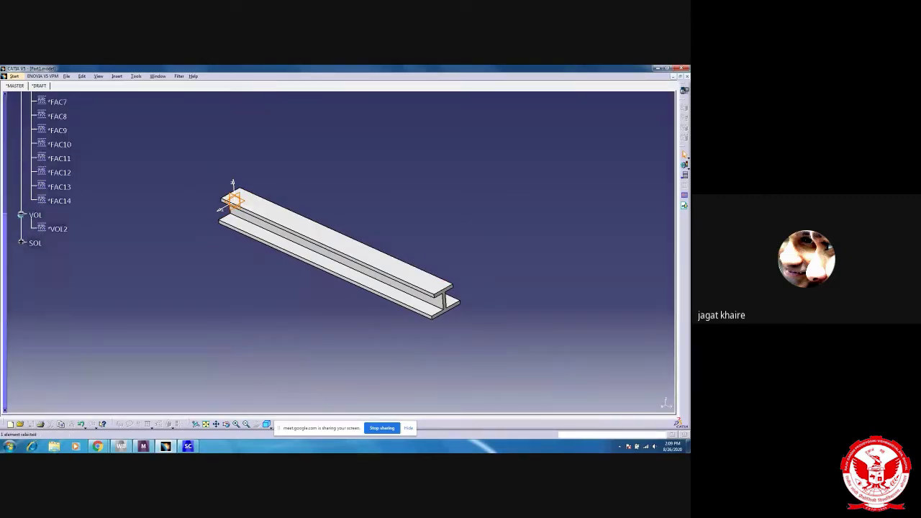
left_click(22, 243)
left_click(58, 258)
scroll(117, 204, "up", 5)
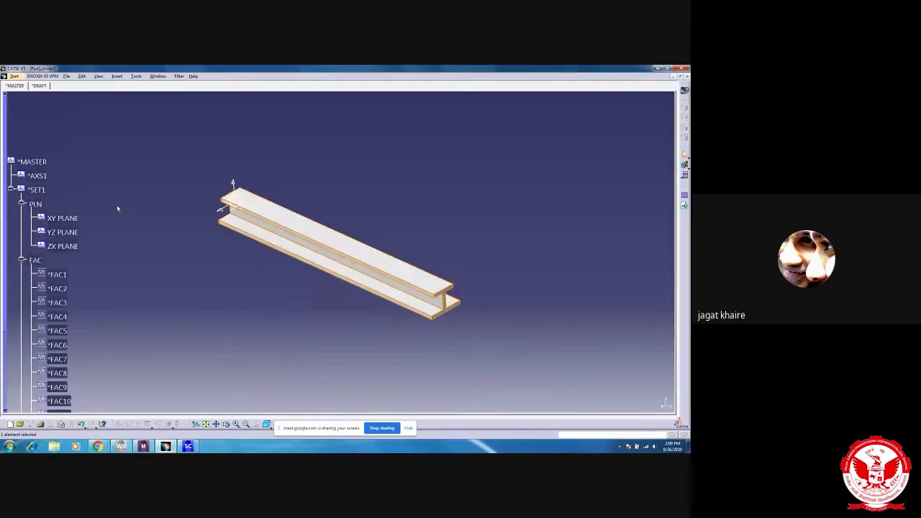
Step: Copy the *SET1 set of the I-beam model and create a new part named Part2 with hybrid design enabled
left_click(37, 190)
left_click(14, 77)
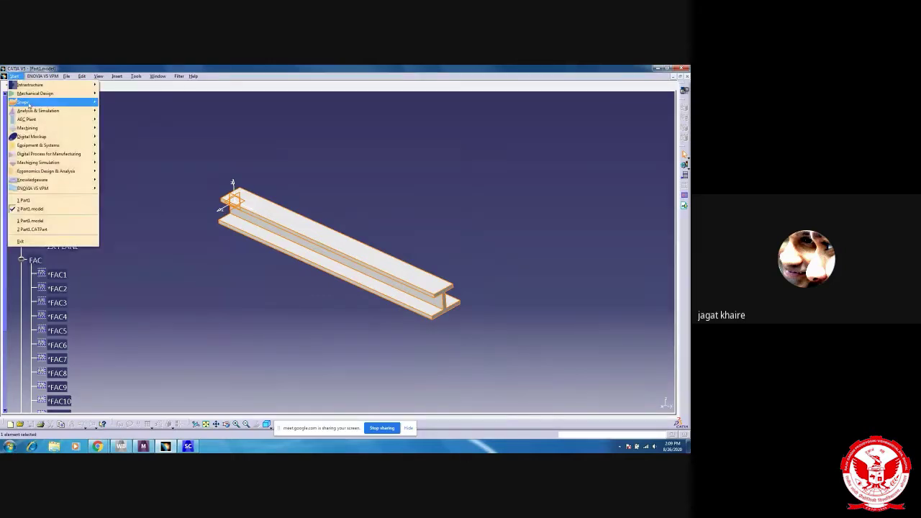
mouse_move(65, 94)
left_click(132, 97)
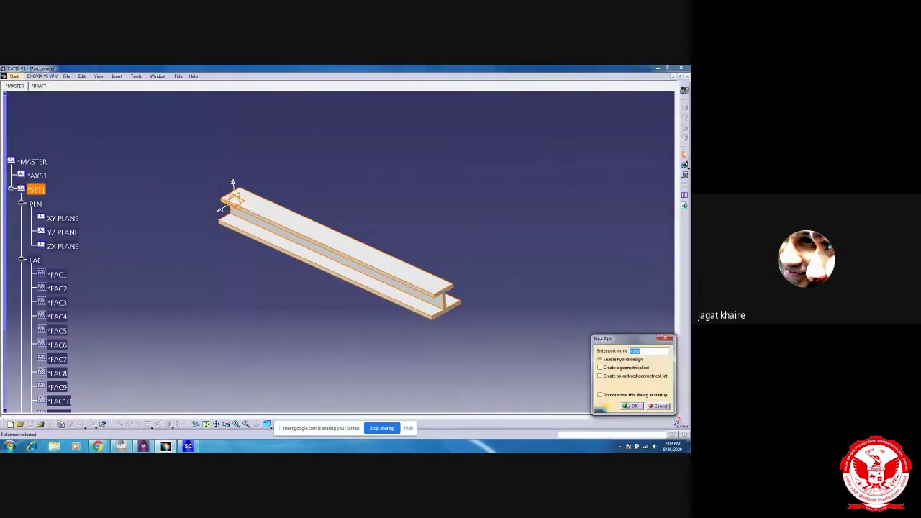
key("Return")
Step: Paste the copied set into Part2 with Paste Special, using the CATIA_RESULT format
right_click(22, 101)
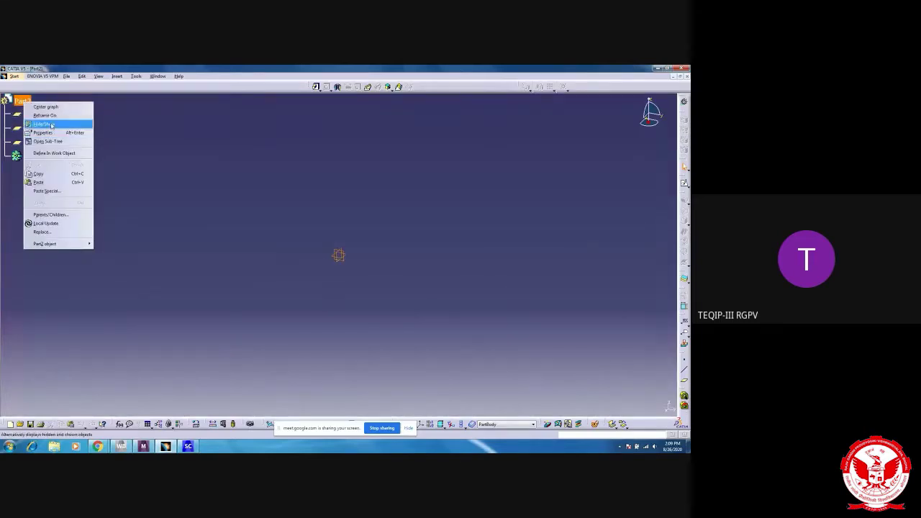
left_click(47, 191)
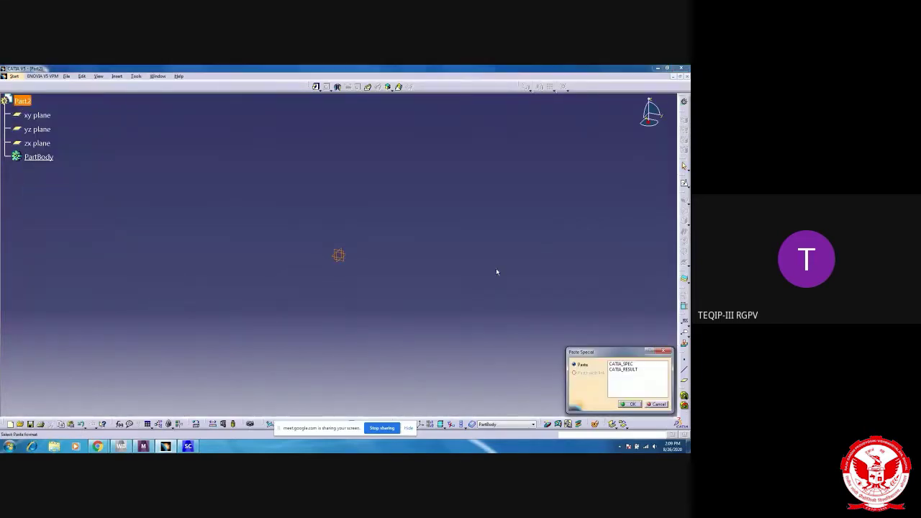
left_click(637, 370)
left_click(632, 404)
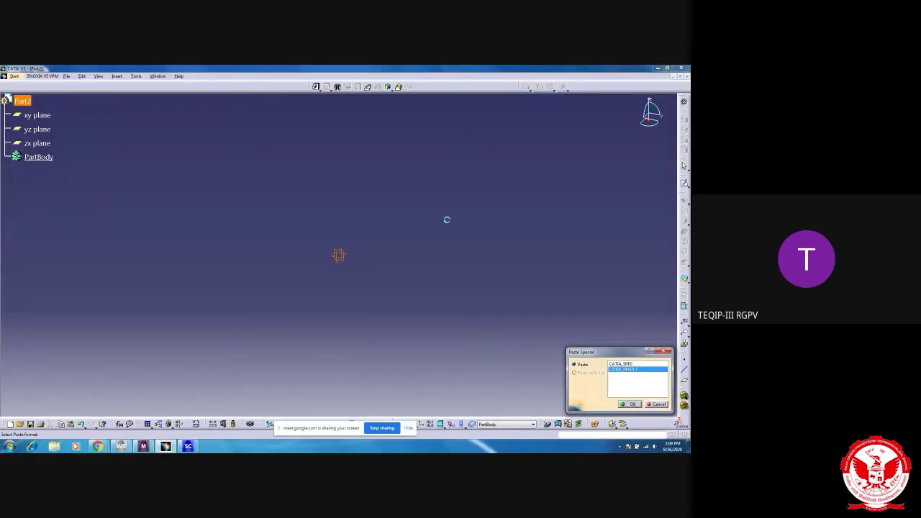
Step: Delete the three pasted planes, Plane.1 to Plane.3, from Geometrical Set.1
middle_click_drag(366, 226, 212, 222, "ctrl")
left_click(87, 186)
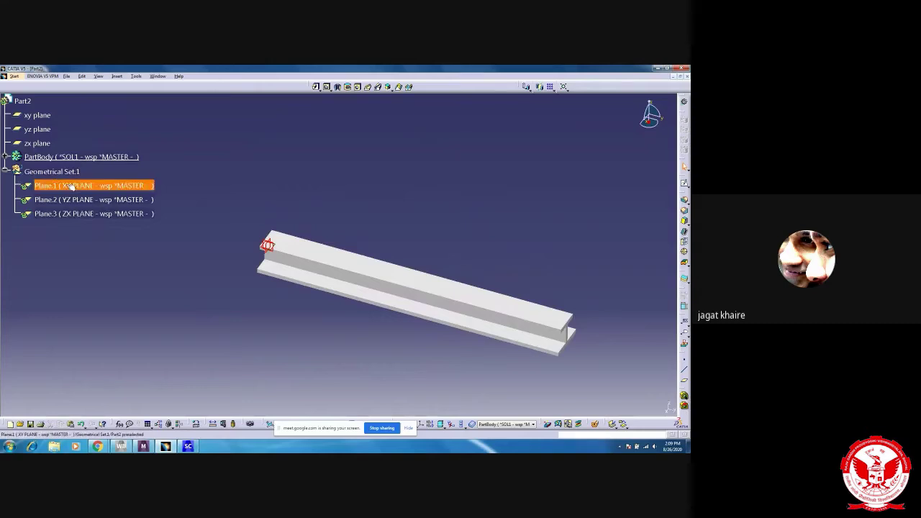
left_click(120, 215, "ctrl")
left_click(120, 214, "shift")
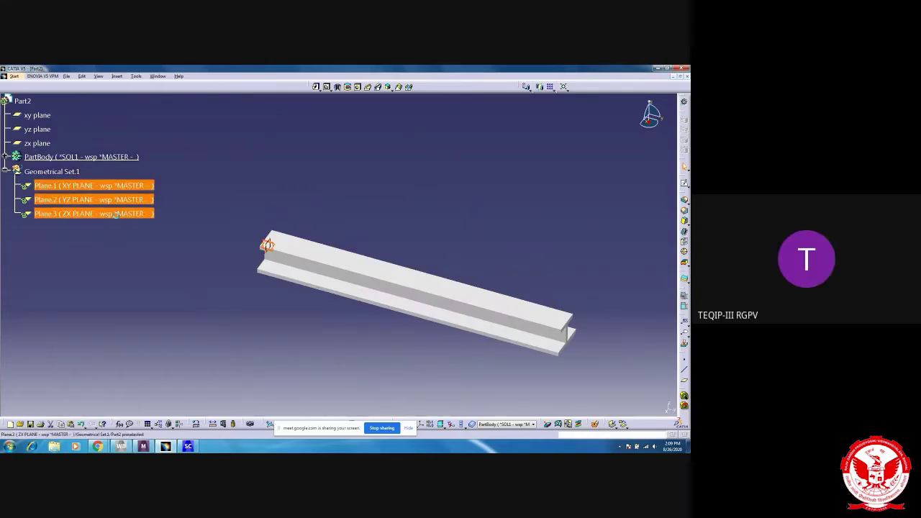
key("Delete")
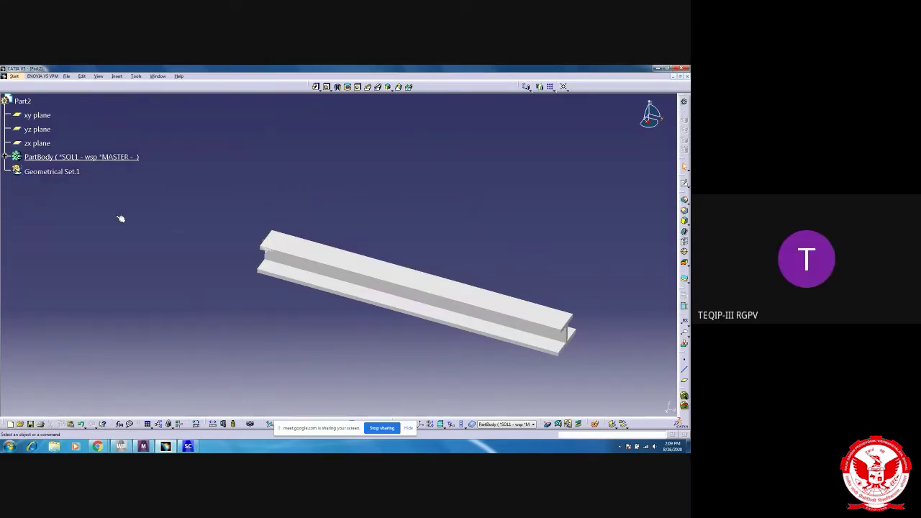
Step: Inspect the solid inside PartBody and examine the file formats offered by Save As, leaving the dialog without saving
left_click(5, 156)
left_click(96, 173)
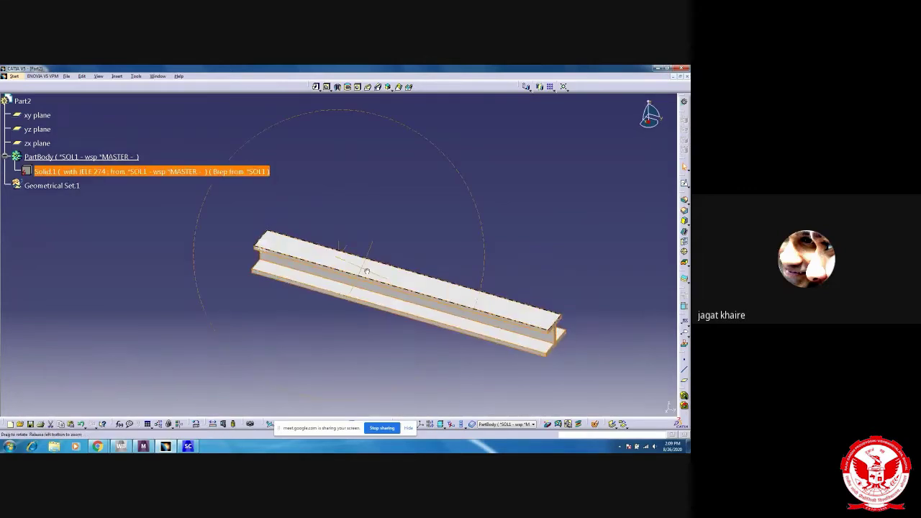
left_click(66, 75)
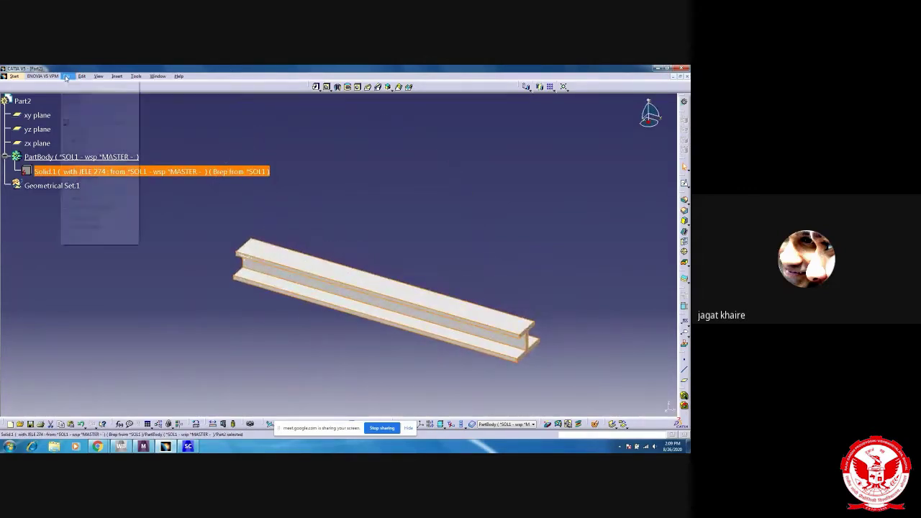
left_click(104, 131)
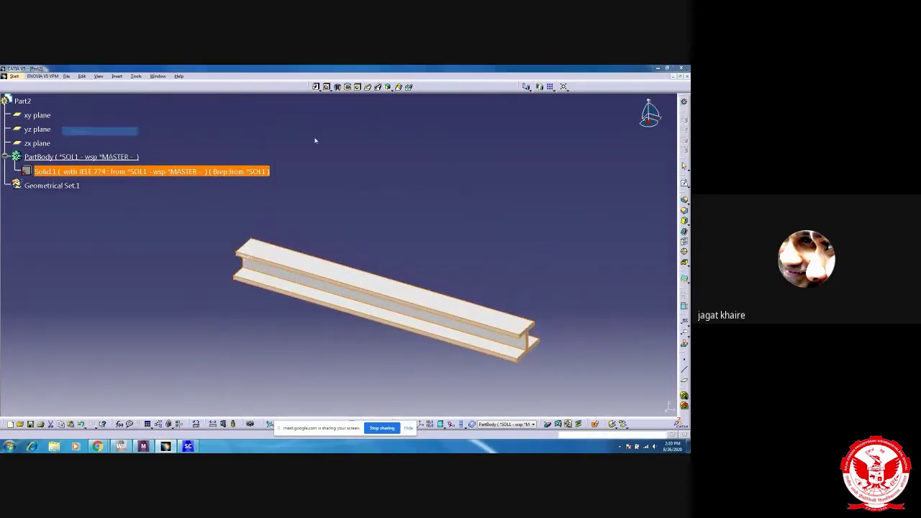
left_click(312, 326)
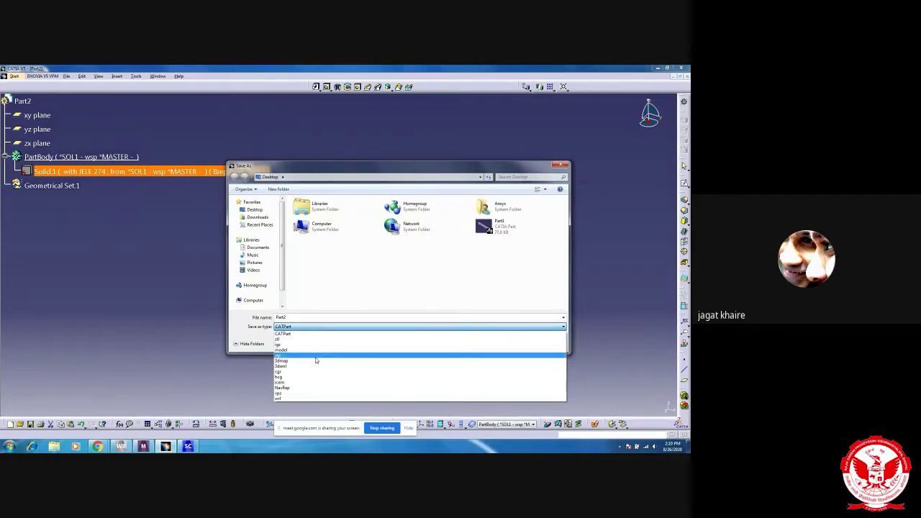
left_click(579, 277)
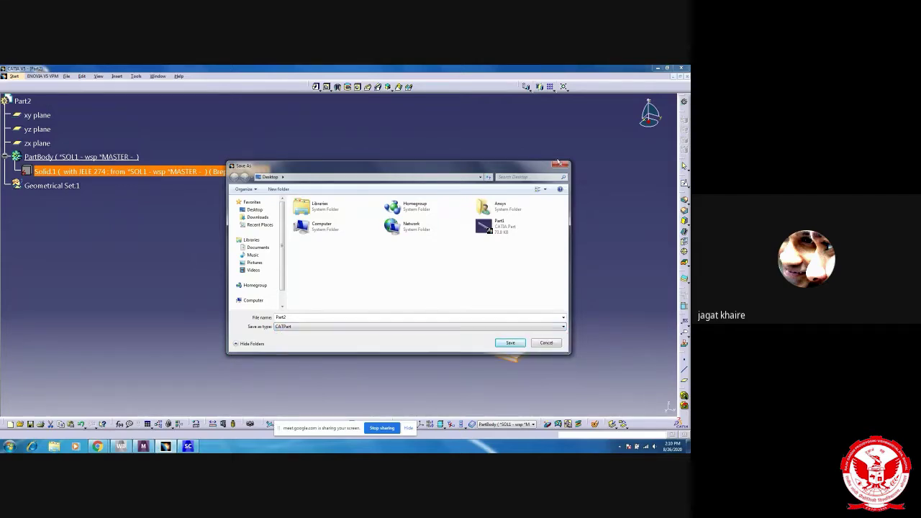
left_click(559, 164)
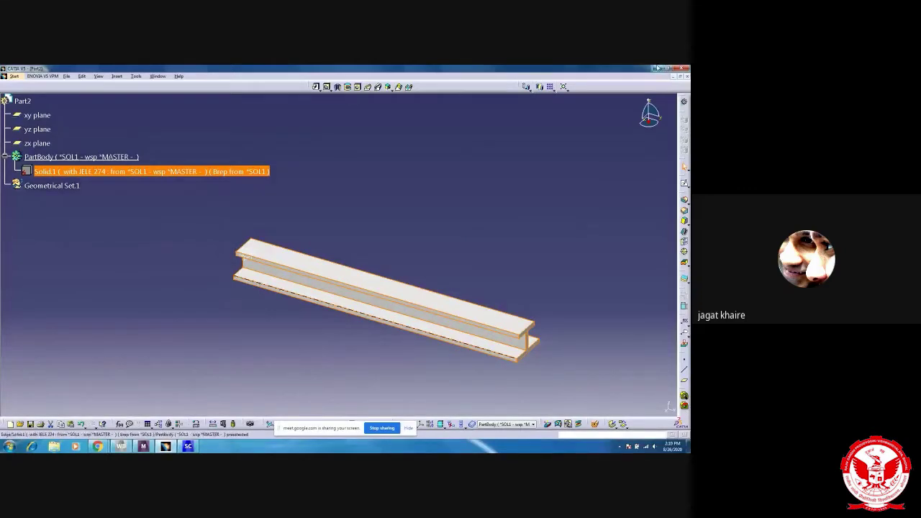
Step: Switch to ANSYS Workbench and reduce its window so that the files on the desktop are accessible
key("super+d")
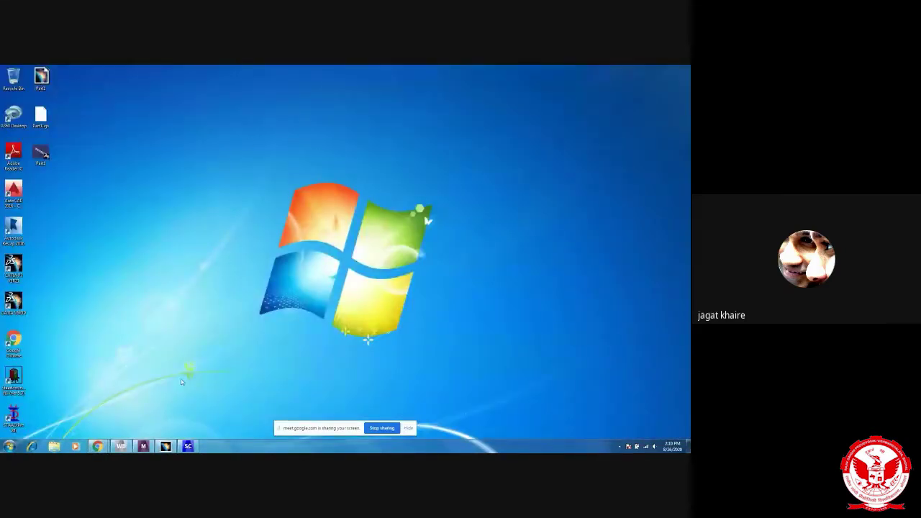
left_click(121, 446)
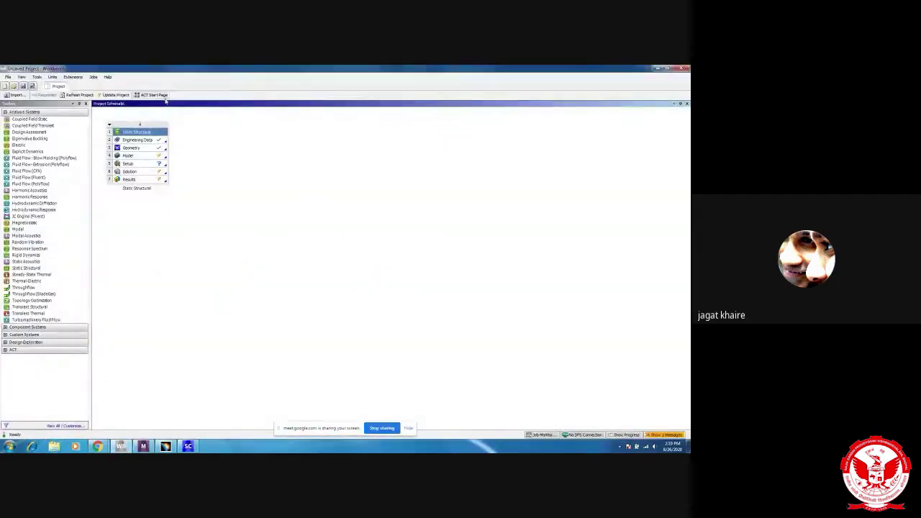
left_click_drag(259, 70, 297, 104)
Step: Examine the file properties of the Part1 CATIA model on the desktop, including its type and size
right_click(41, 78)
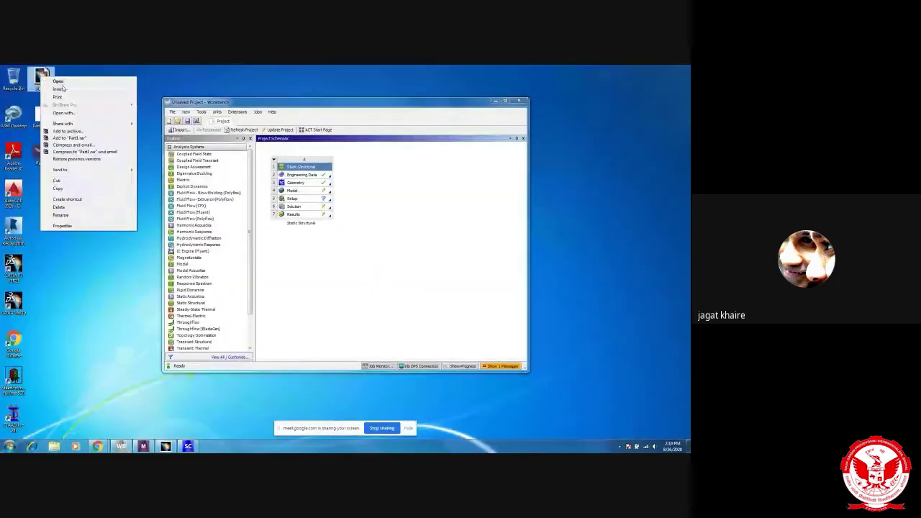
left_click(72, 227)
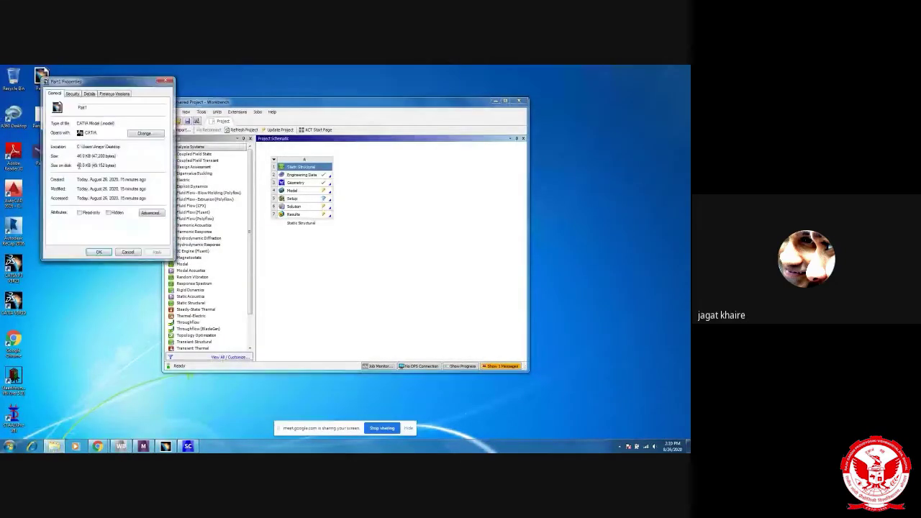
left_click(166, 81)
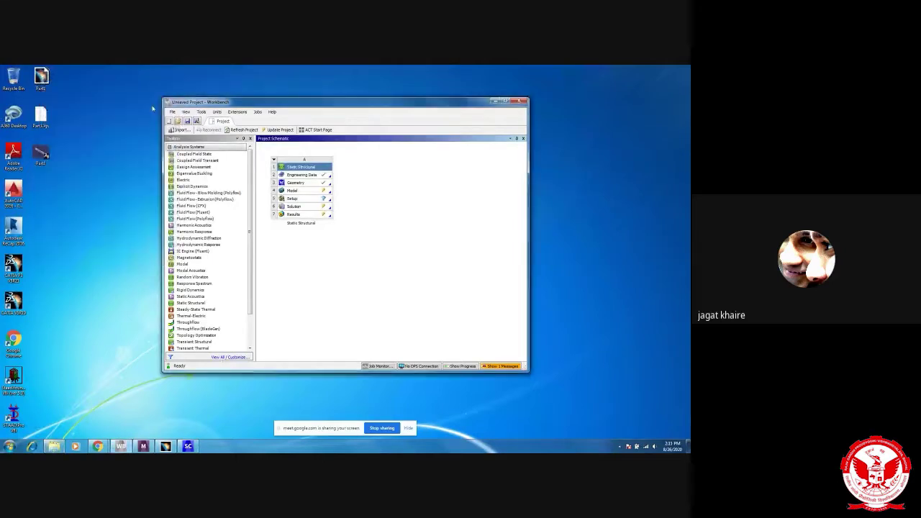
right_click(40, 75)
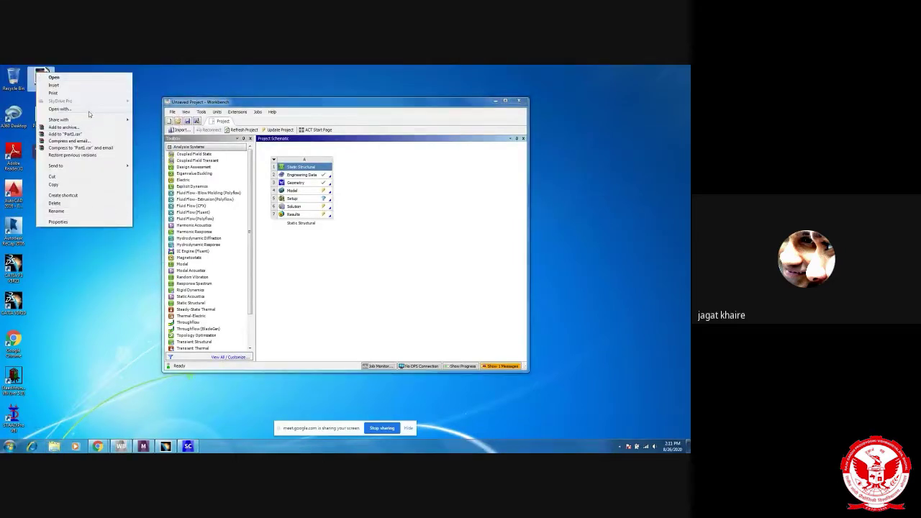
left_click(61, 222)
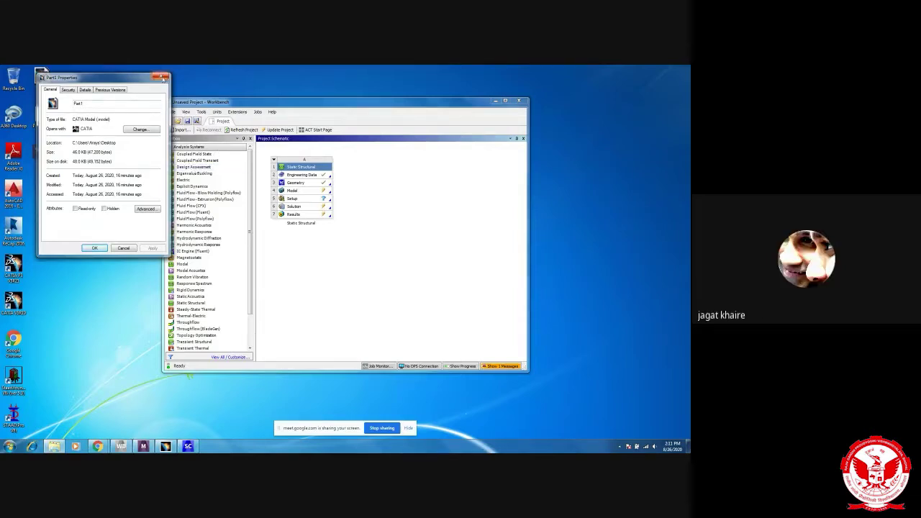
left_click(164, 77)
Step: Open the Static Structural system's geometry in SpaceClaim and close the SpaceClaim editor
left_click(298, 184)
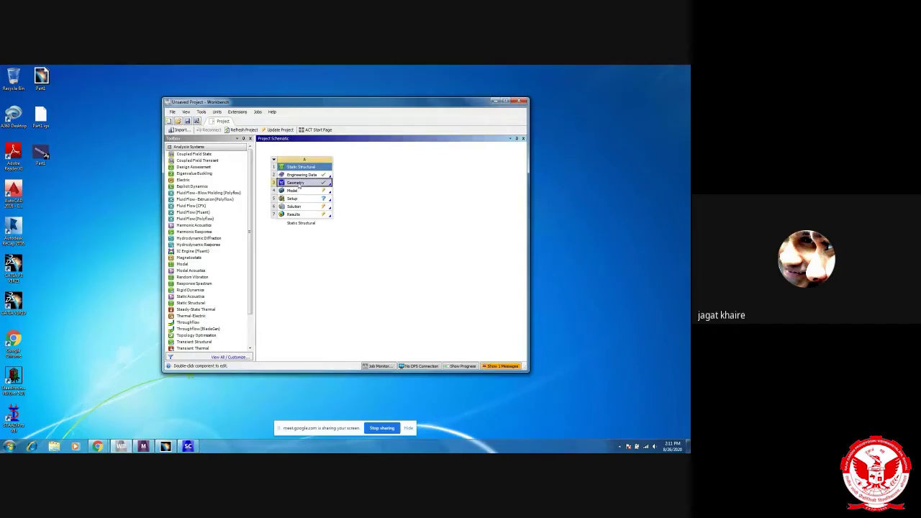
right_click(299, 187)
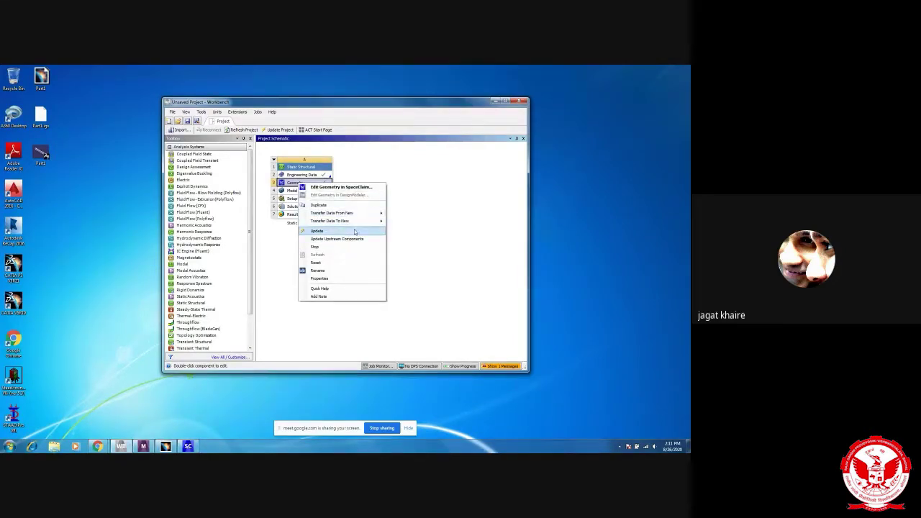
left_click(352, 188)
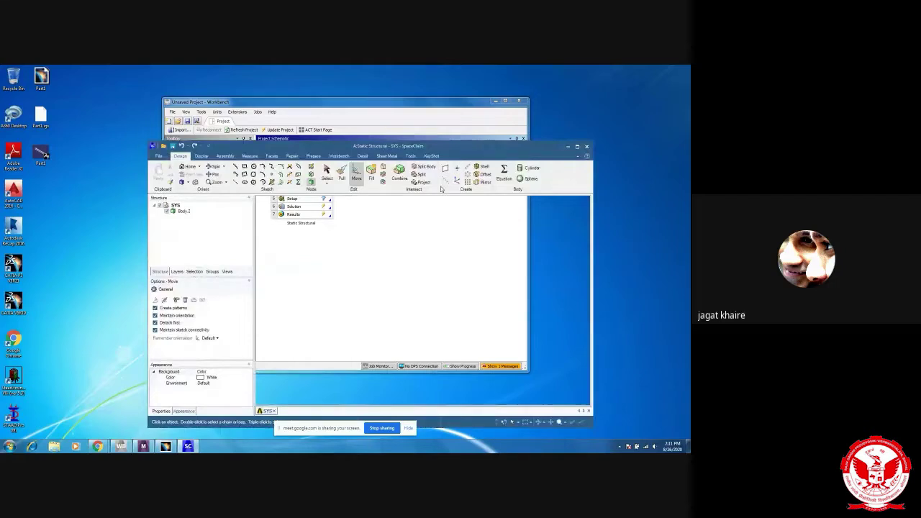
left_click(587, 147)
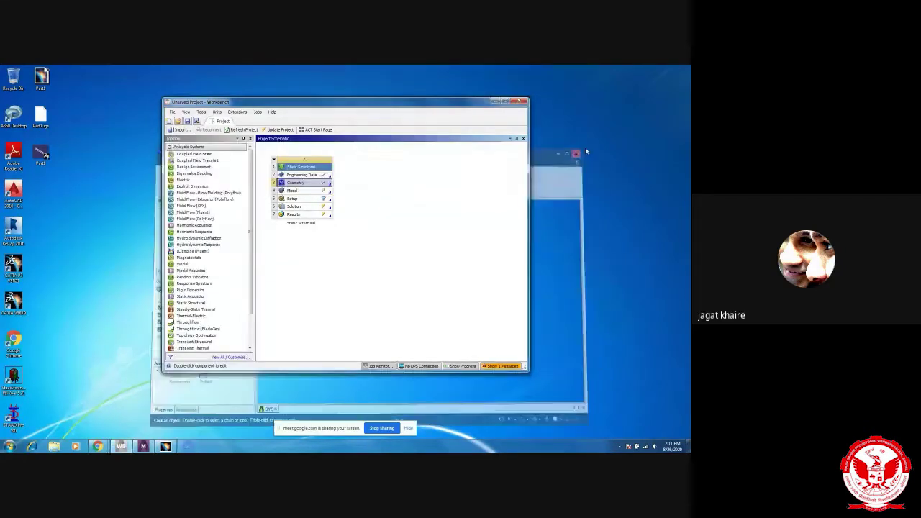
Step: Try to replace the Static Structural system's geometry with the Part1 CATIA Model file from the desktop
right_click(303, 183)
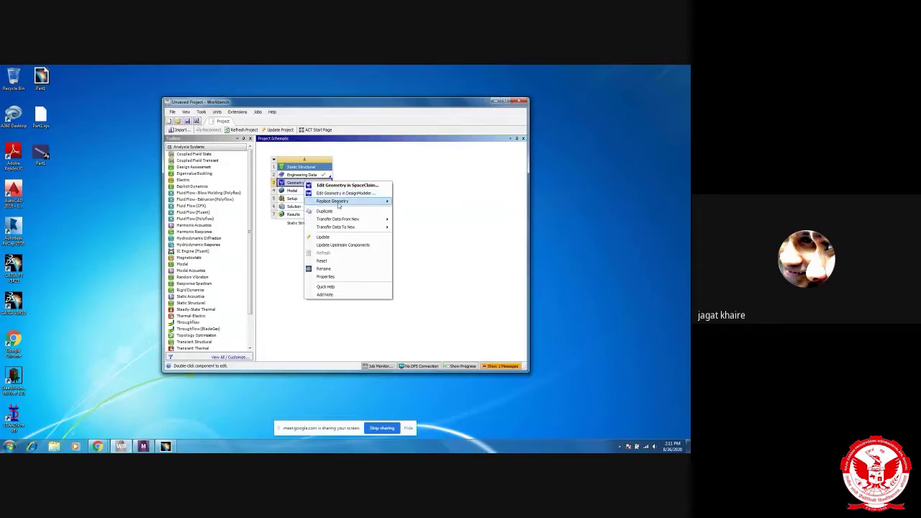
mouse_move(345, 201)
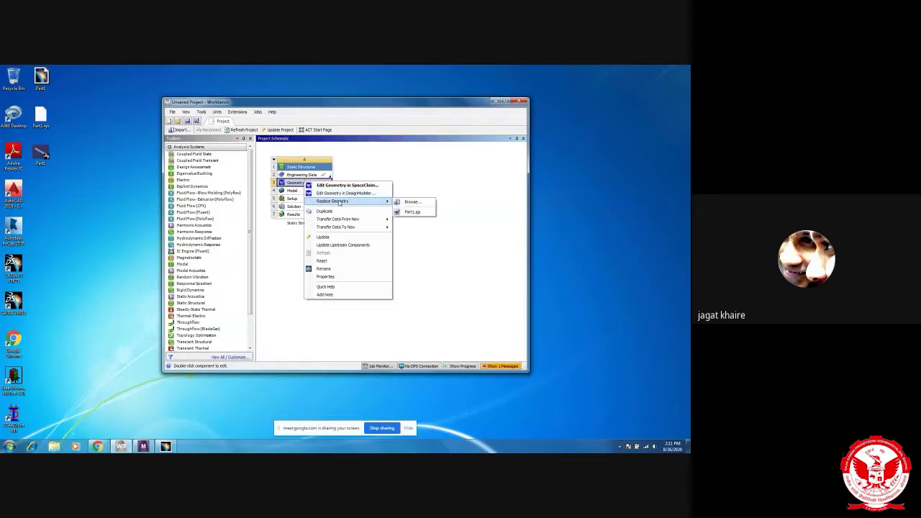
left_click(412, 202)
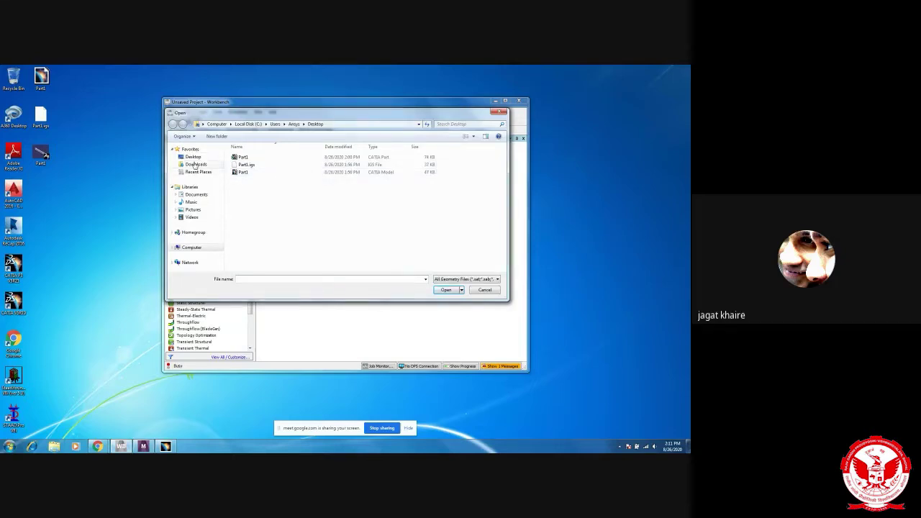
left_click(193, 156)
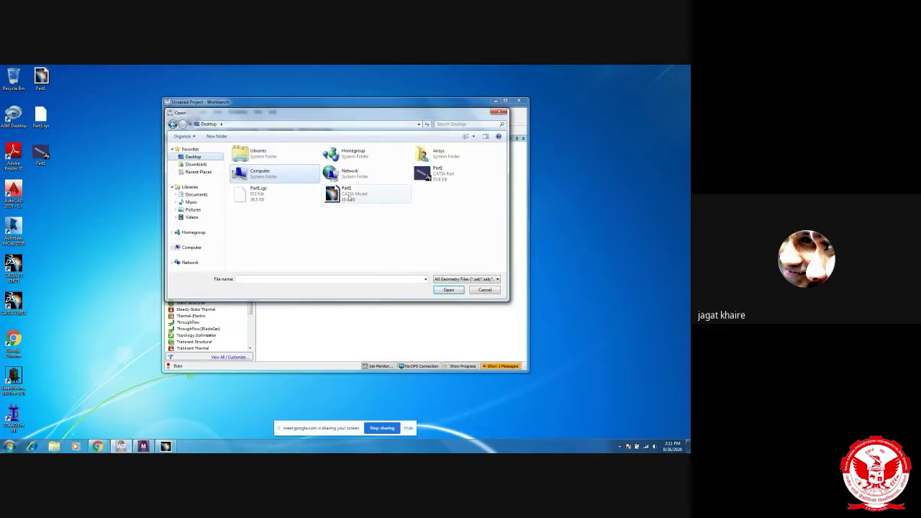
left_click(350, 198)
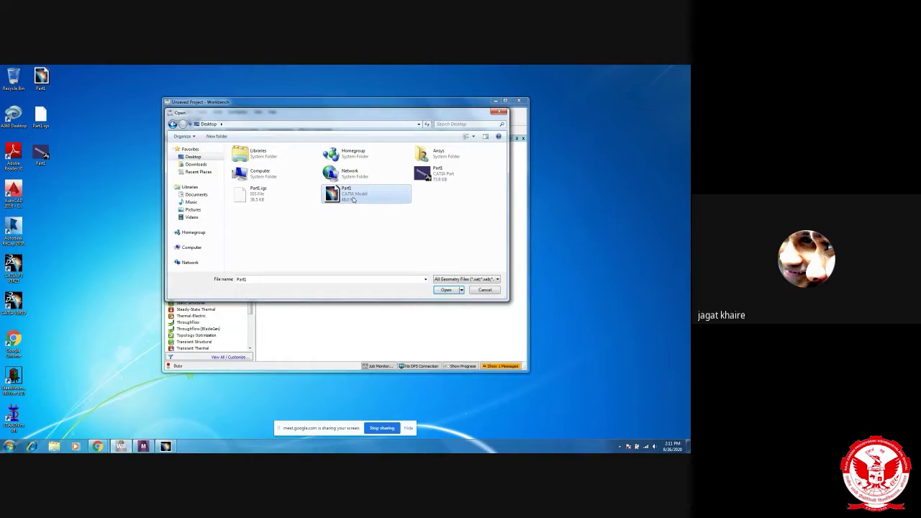
left_click(445, 289)
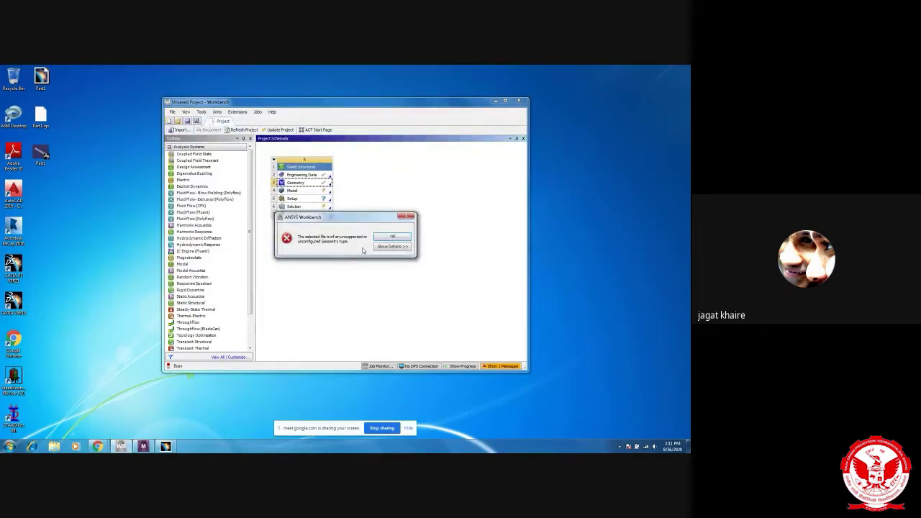
left_click(408, 216)
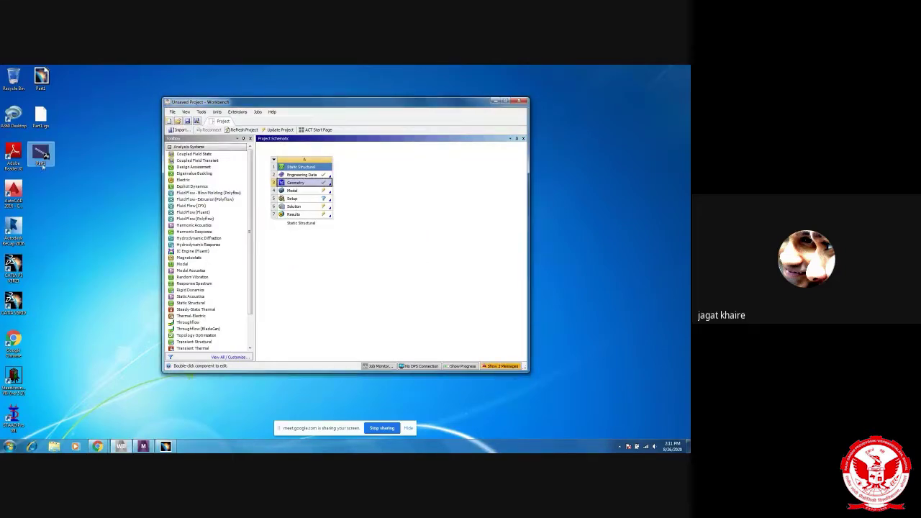
Step: Examine the file properties of Part1.igs on the desktop and close them
right_click(292, 185)
left_click(72, 143)
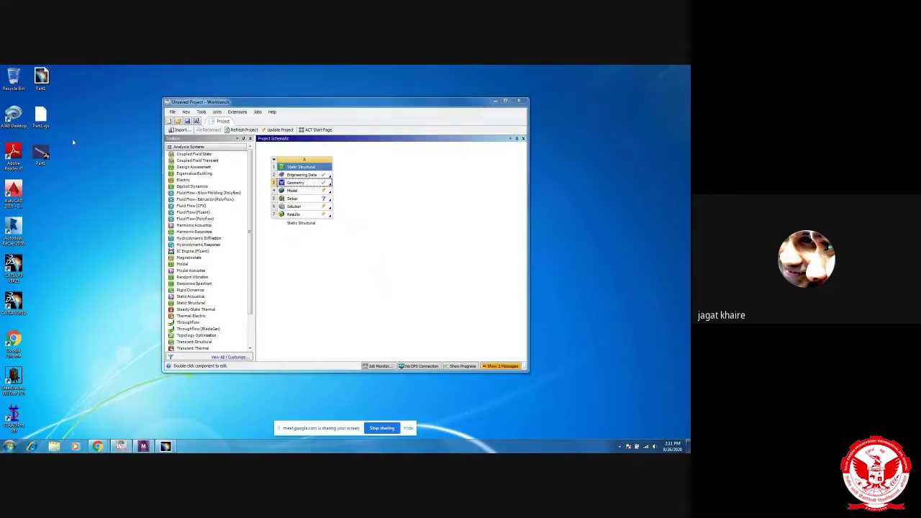
right_click(42, 110)
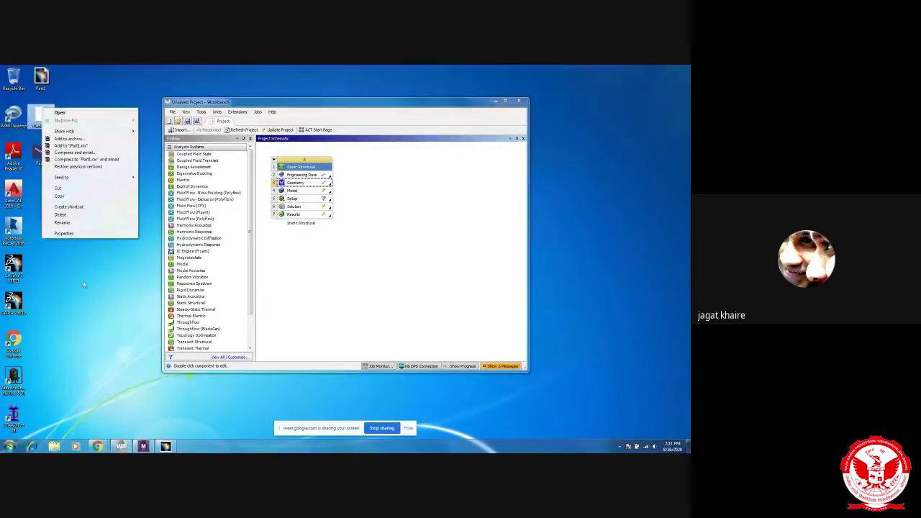
right_click(38, 120)
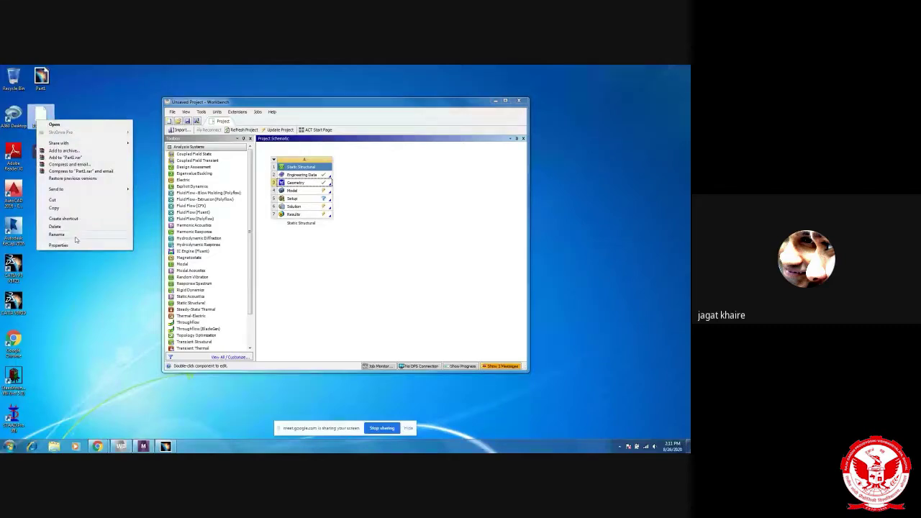
left_click(59, 244)
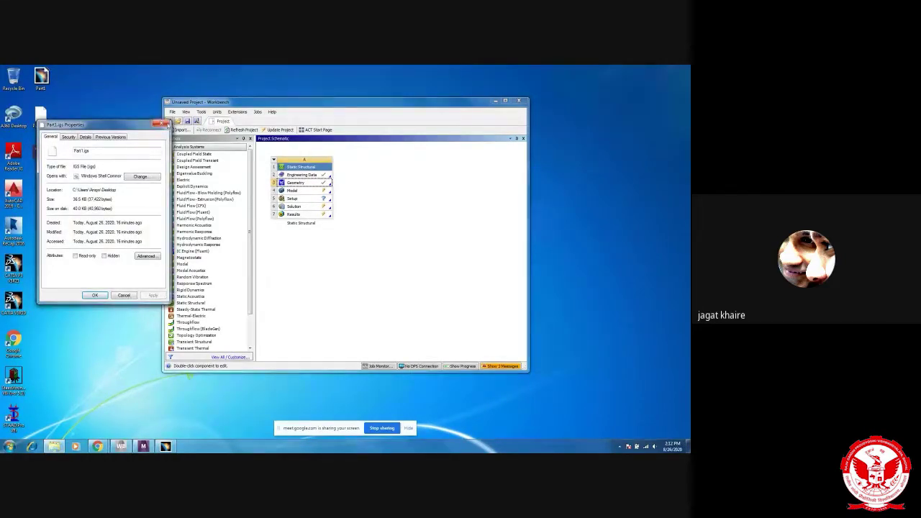
left_click(165, 124)
Step: Replace the Static Structural system's geometry with the Part1.igs file from the desktop
right_click(302, 183)
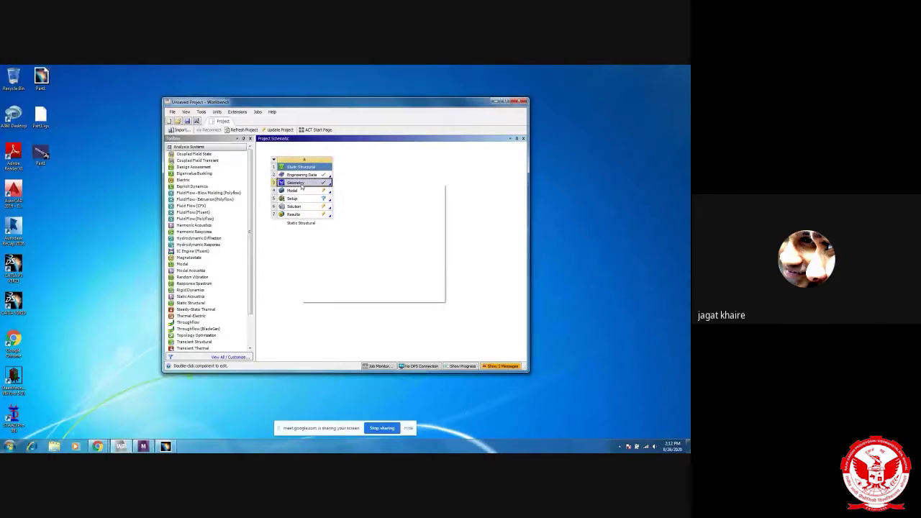
mouse_move(347, 205)
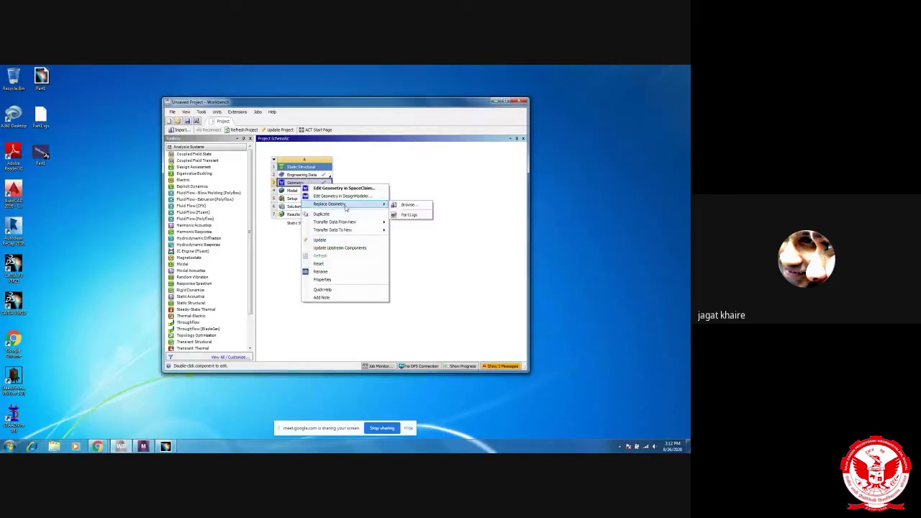
left_click(422, 209)
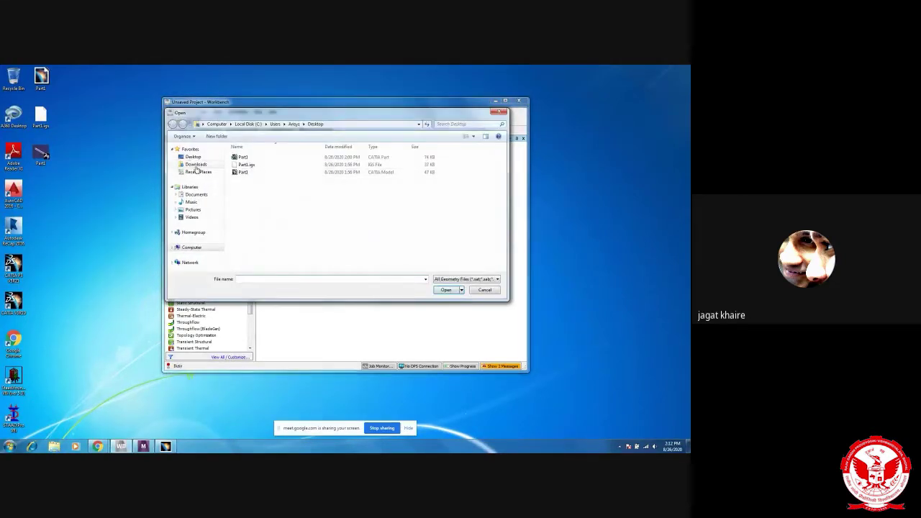
left_click(193, 157)
left_click(261, 193)
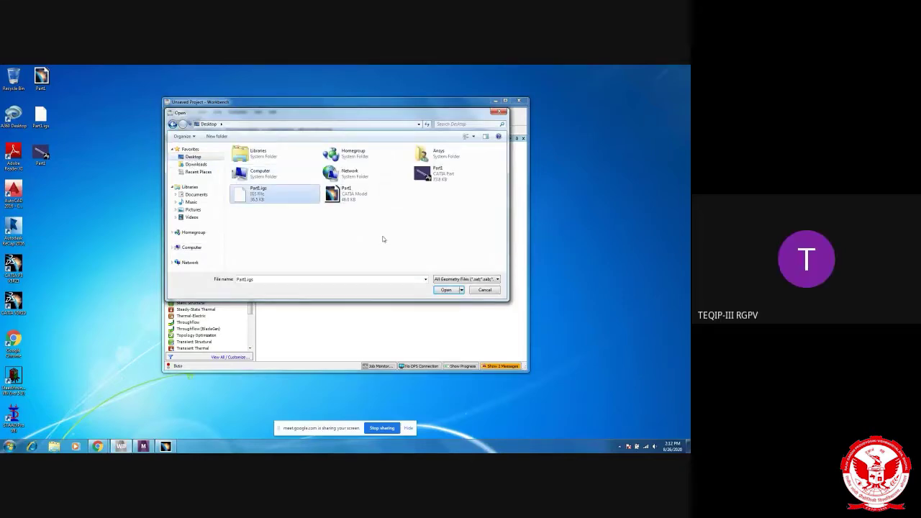
left_click(458, 292)
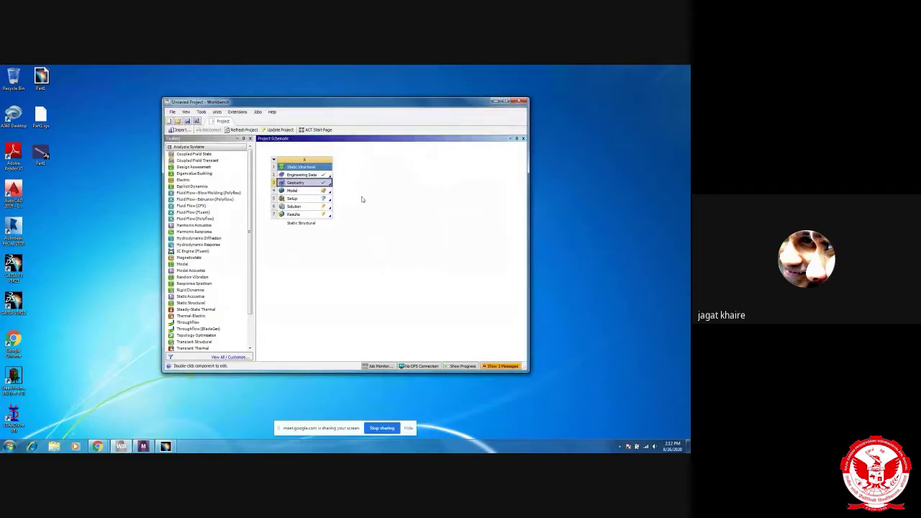
Step: Open the Static Structural model in Mechanical, agreeing to re-read the upstream data, with the Workbench window maximized
left_click(295, 191)
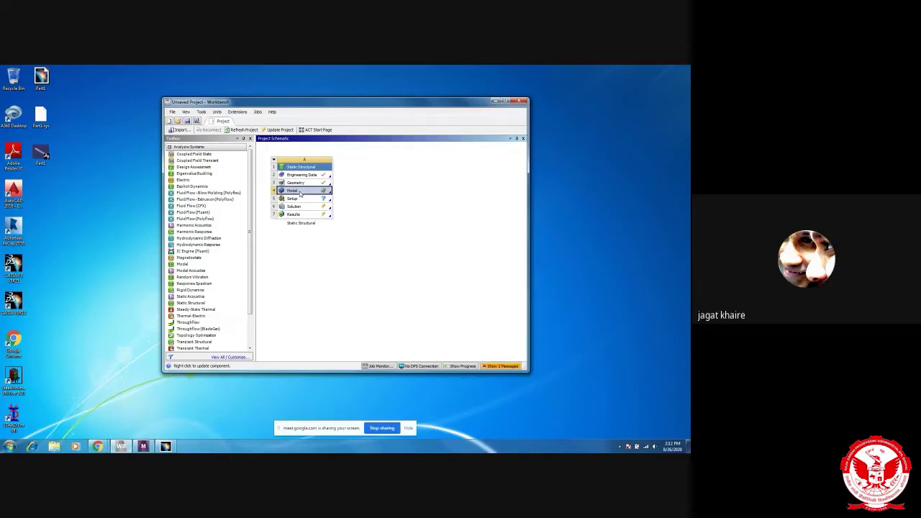
left_click(505, 100)
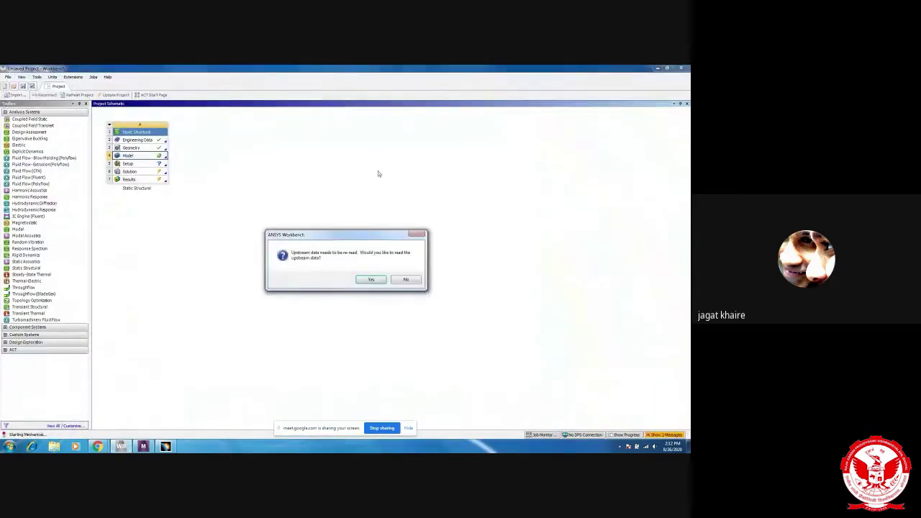
left_click(379, 280)
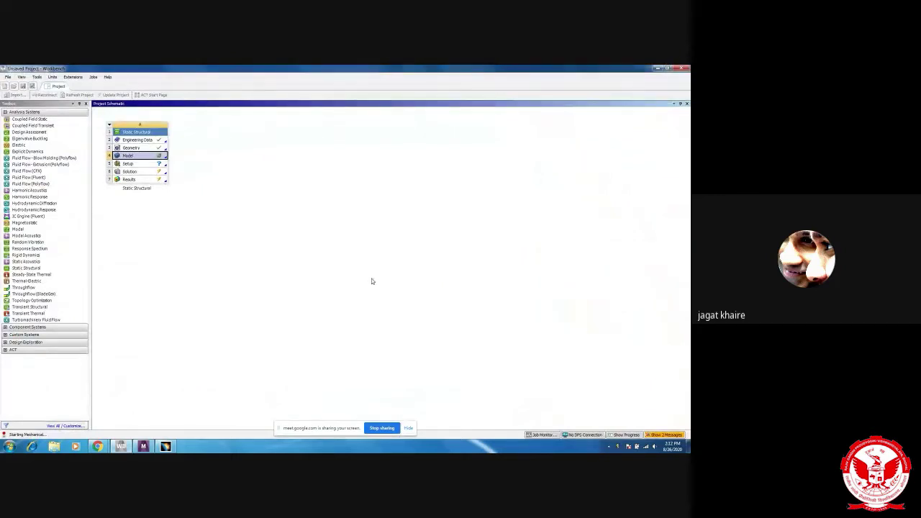
left_click(166, 447)
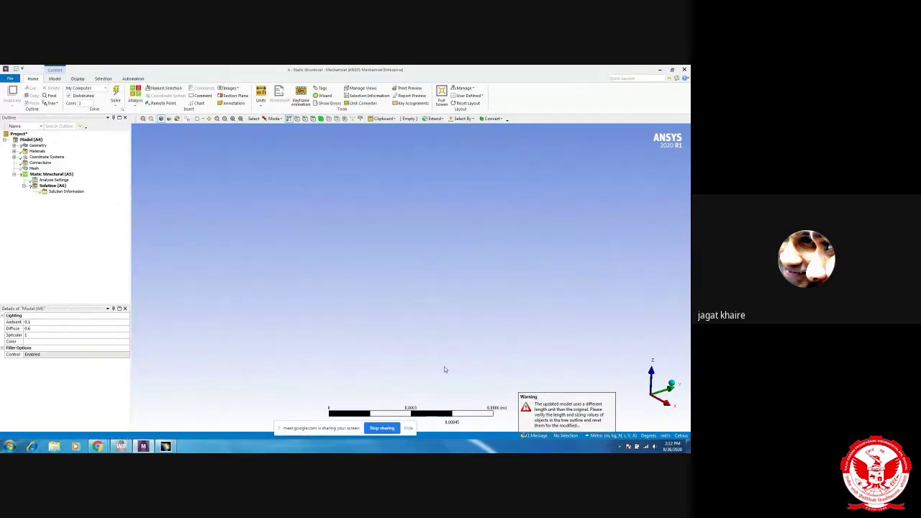
left_click(408, 429)
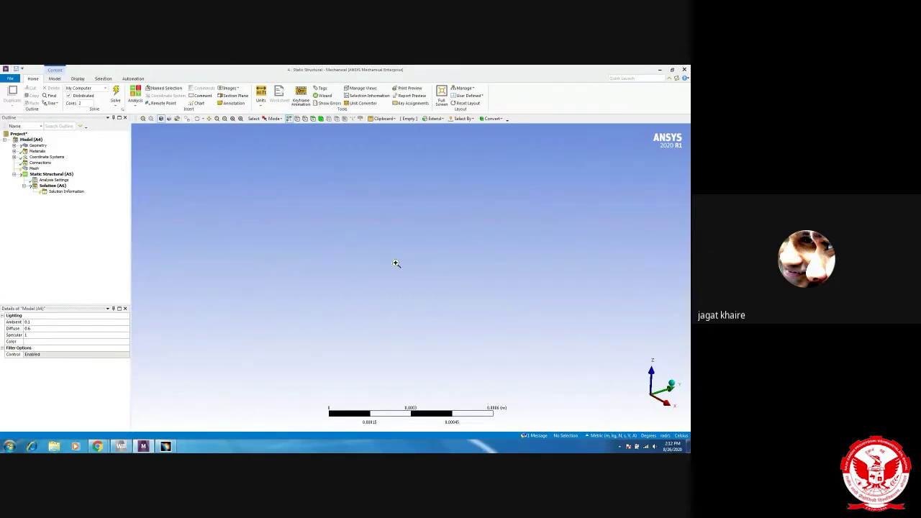
Step: Set the graphics view to isometric and inspect the imported geometry at close range
right_click(428, 292)
mouse_move(460, 301)
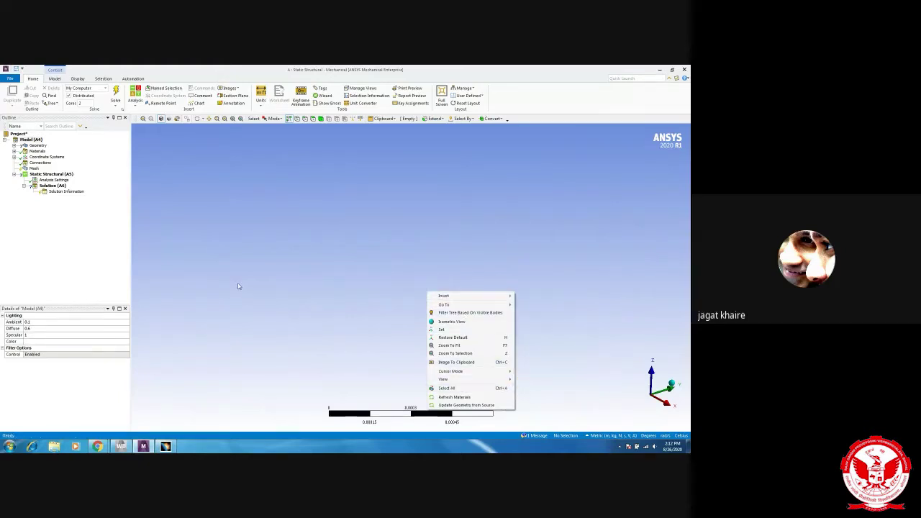
left_click(452, 321)
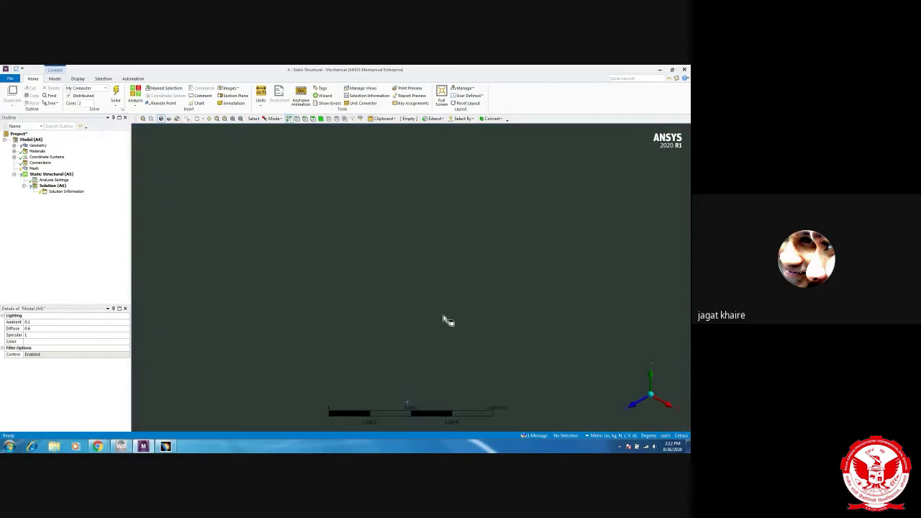
left_click(352, 262)
scroll(353, 261, "up", 2)
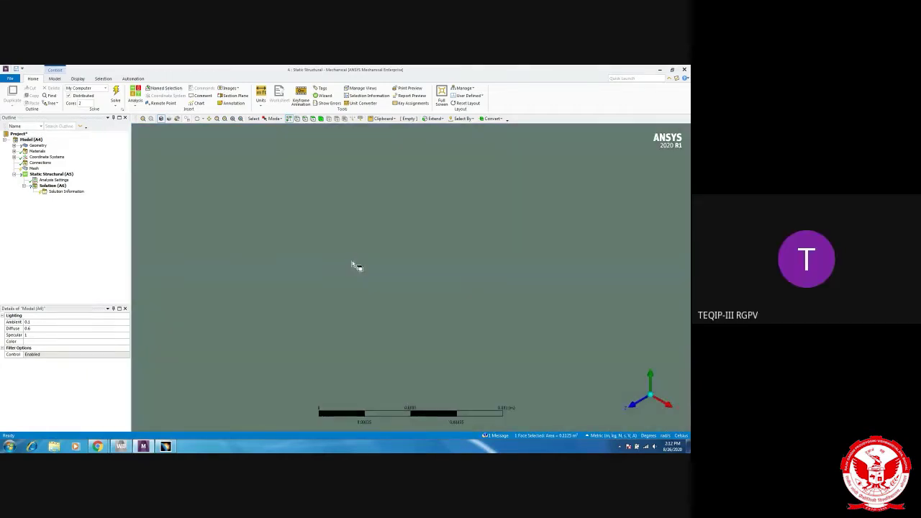
scroll(352, 261, "up", 3)
right_click(331, 284)
left_click(288, 255)
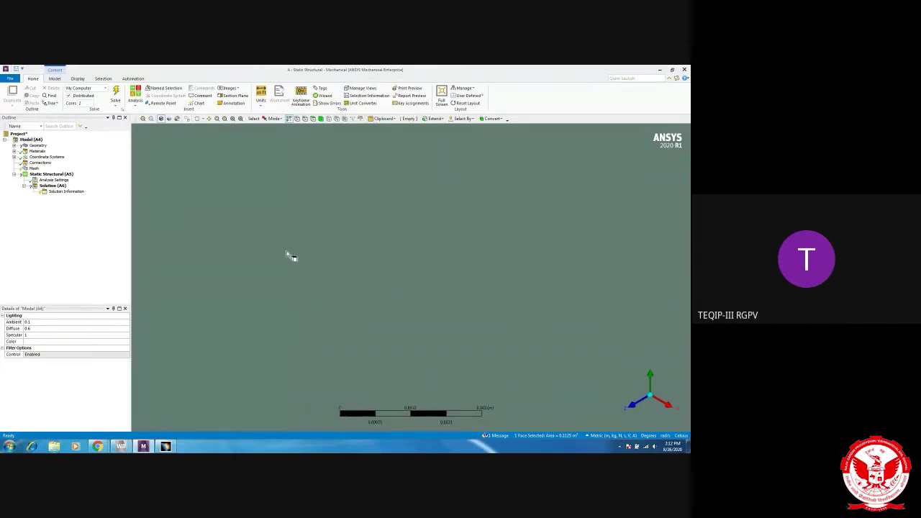
right_click(287, 254)
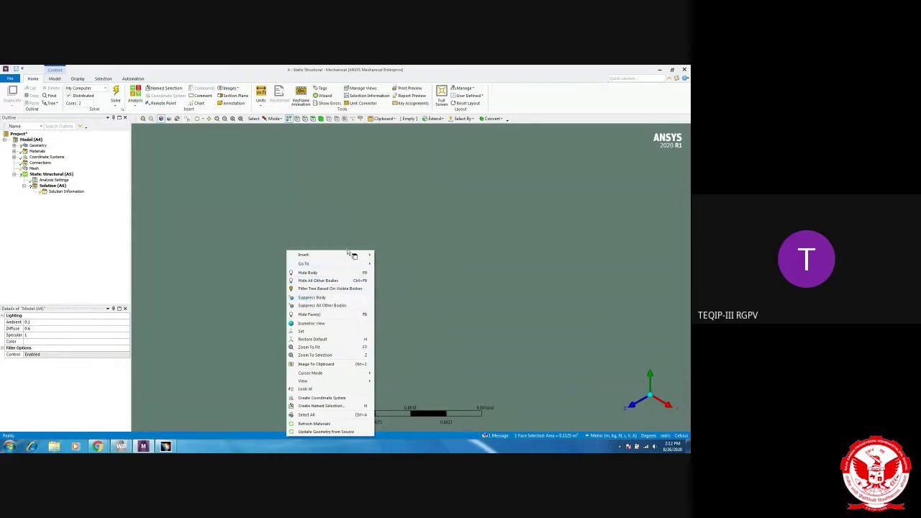
left_click(431, 205)
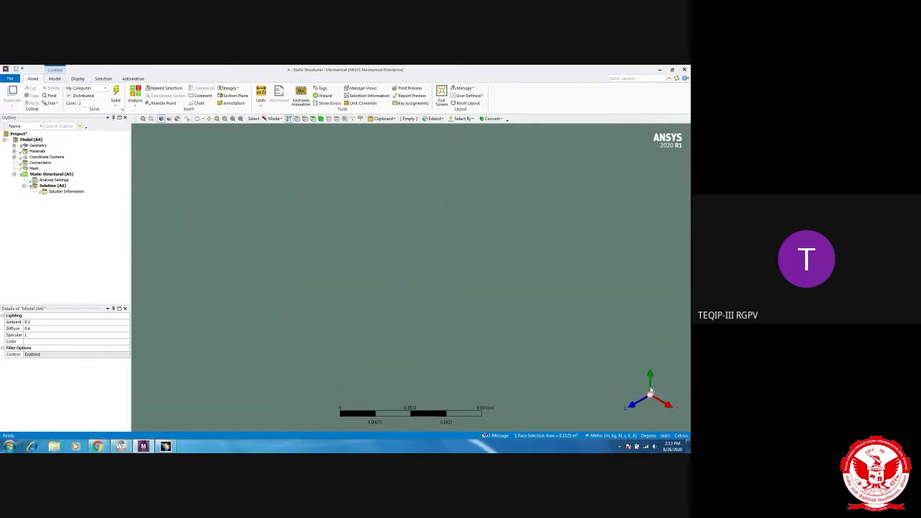
right_click(420, 416)
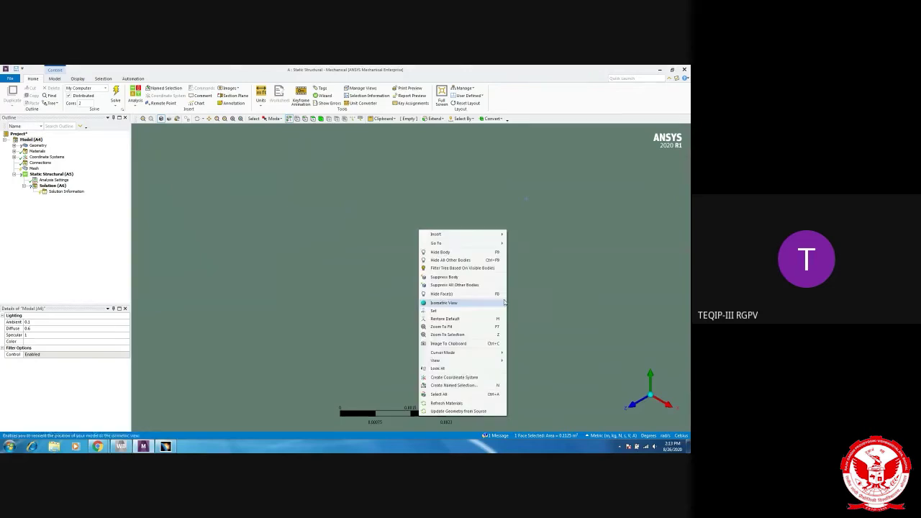
left_click(449, 309)
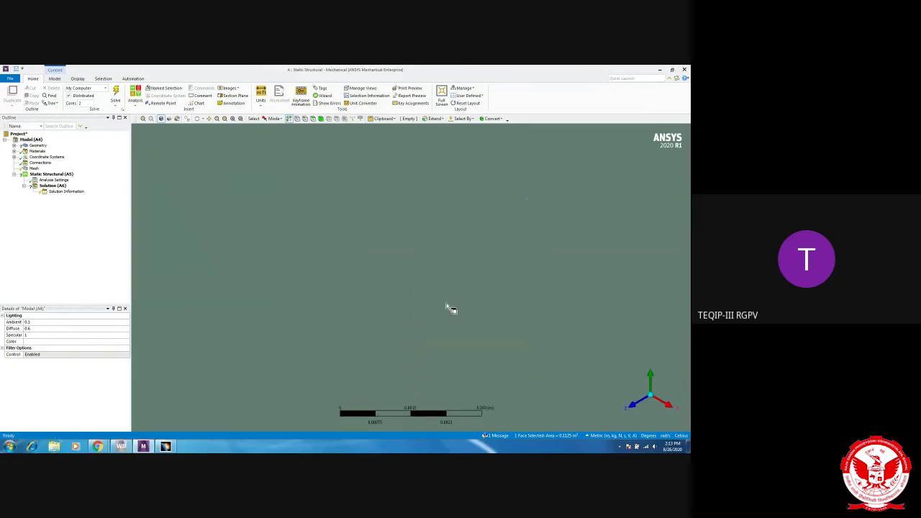
Step: Examine the whole imported I-beam from an oblique angle, centred in the graphics area
middle_click_drag(387, 269, 602, 177)
scroll(305, 317, "down", 8)
left_click(341, 300)
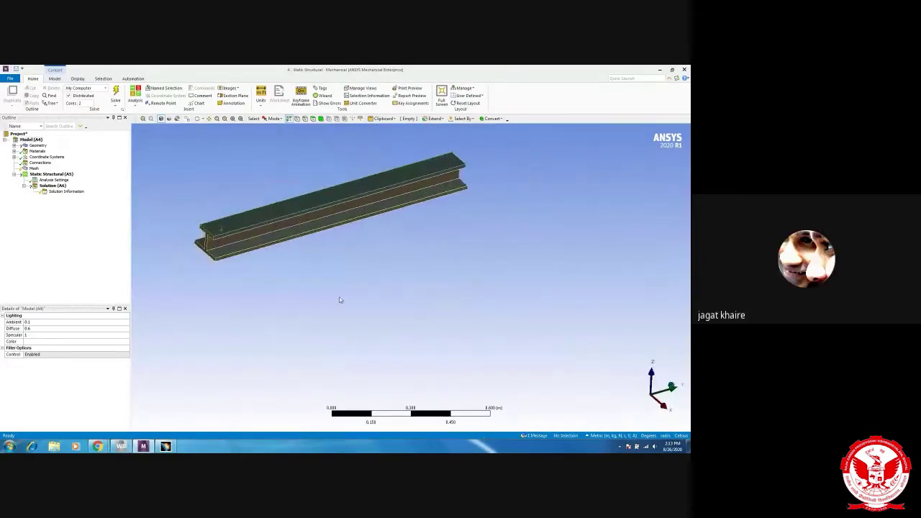
middle_click_drag(341, 301, 217, 288)
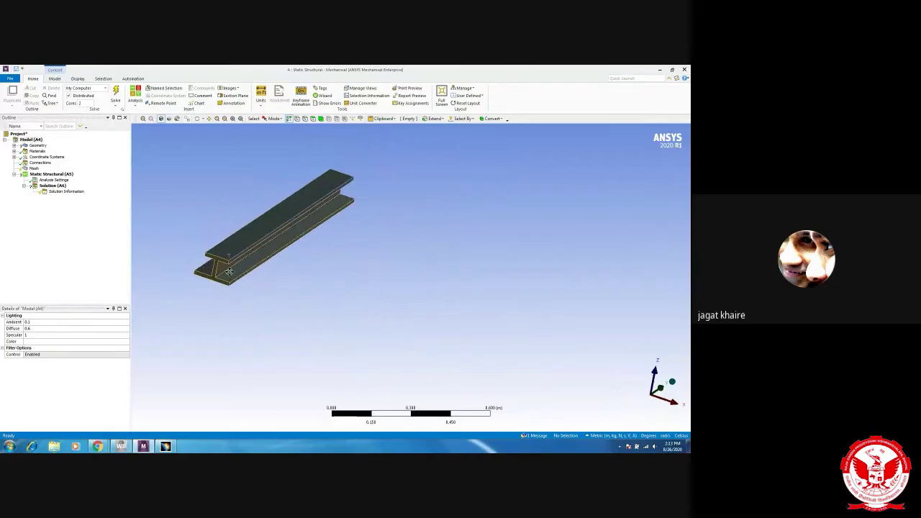
middle_click_drag(229, 272, 374, 296, "ctrl")
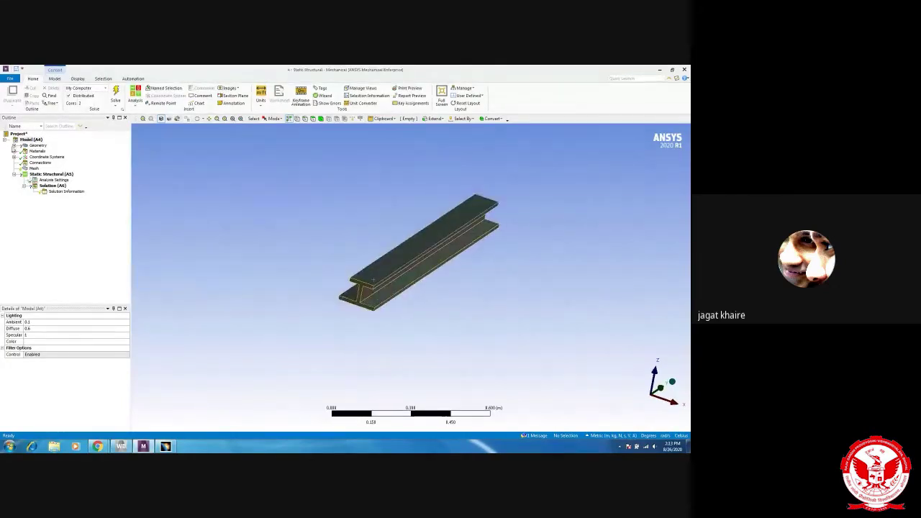
Step: Expand the model's Geometry branch and inspect the first and last imported Part1-FreeParts bodies and their details
left_click(13, 146)
left_click(63, 152)
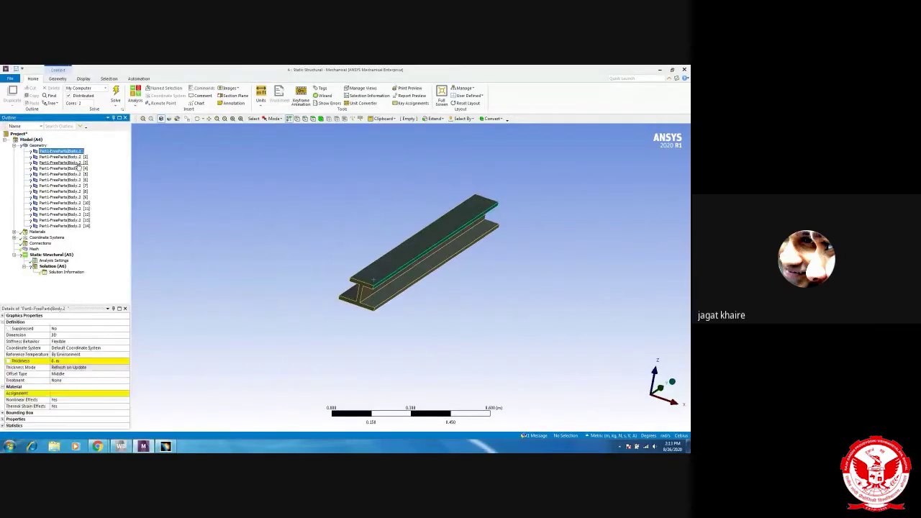
left_click(61, 227)
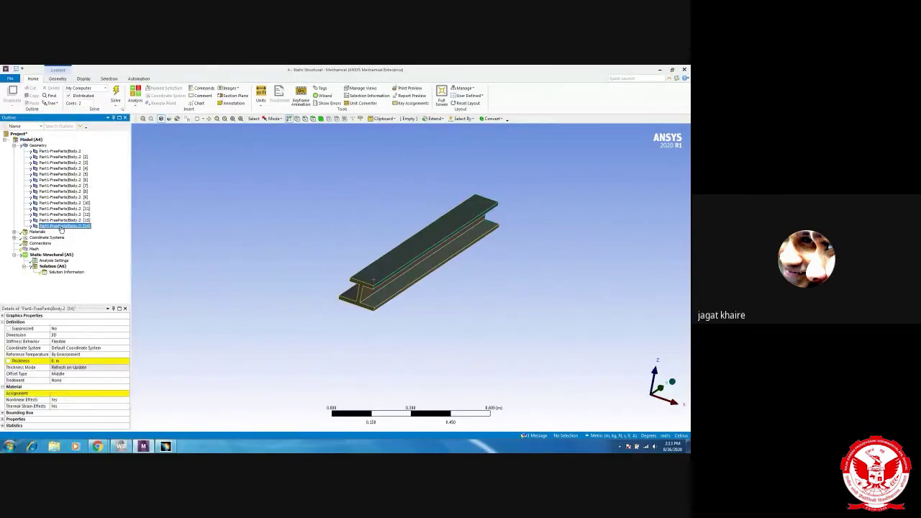
left_click(57, 152)
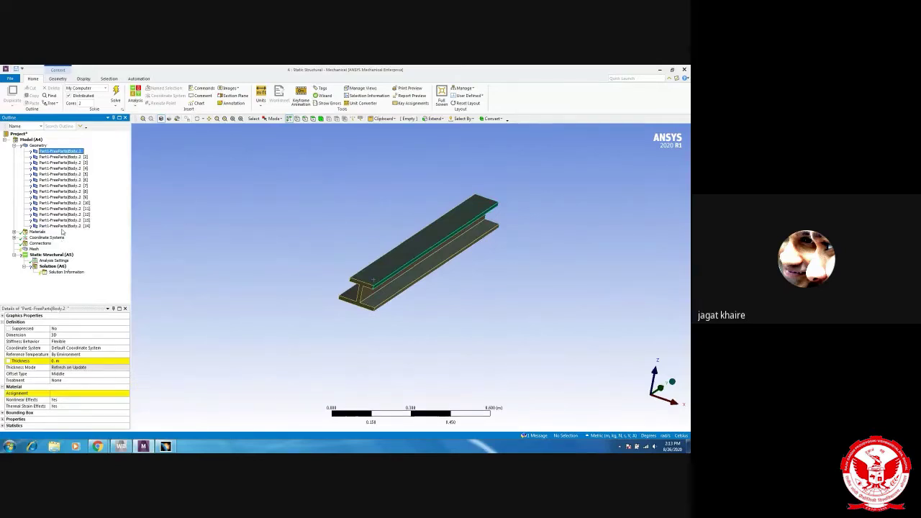
Step: Step through the fourteen imported Part1-FreeParts bodies in the Geometry branch and examine which beam surface each represents, viewing the beam from several angles
left_click(62, 226, "shift")
middle_click_drag(362, 318, 364, 295)
left_click(58, 152)
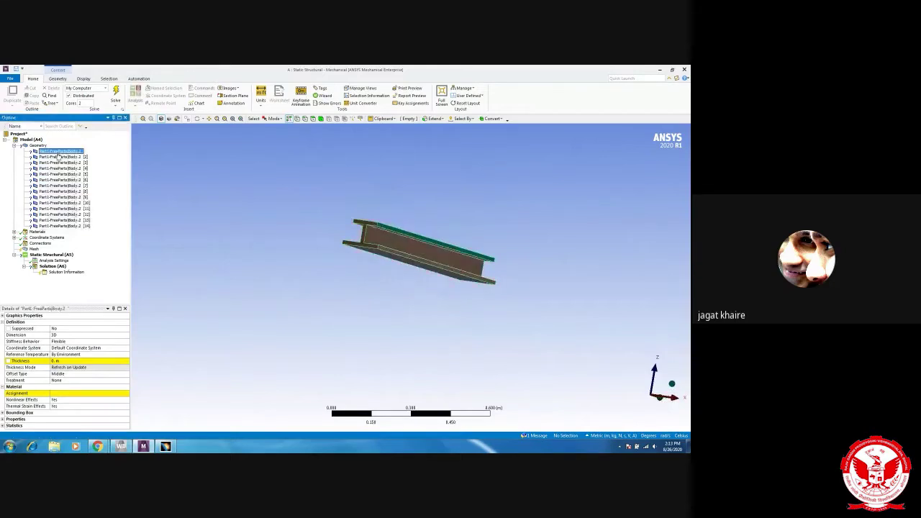
left_click(68, 226)
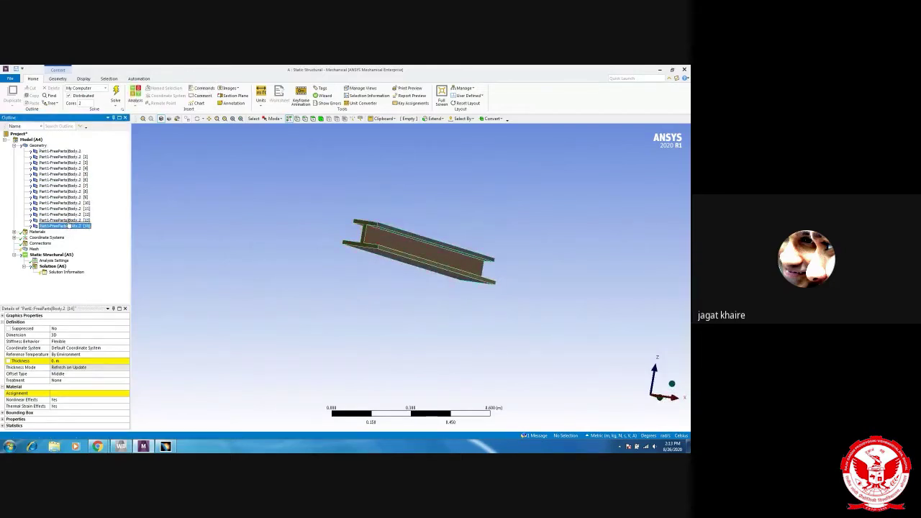
key("Up")
key("Up")
key("Up")
key("Up")
key("Up")
key("Up")
key("Up")
key("Up")
key("Up")
key("Up")
key("Up")
key("Up")
key("Up")
key("Down")
key("Down")
key("Down")
key("Down")
key("Down")
key("Down")
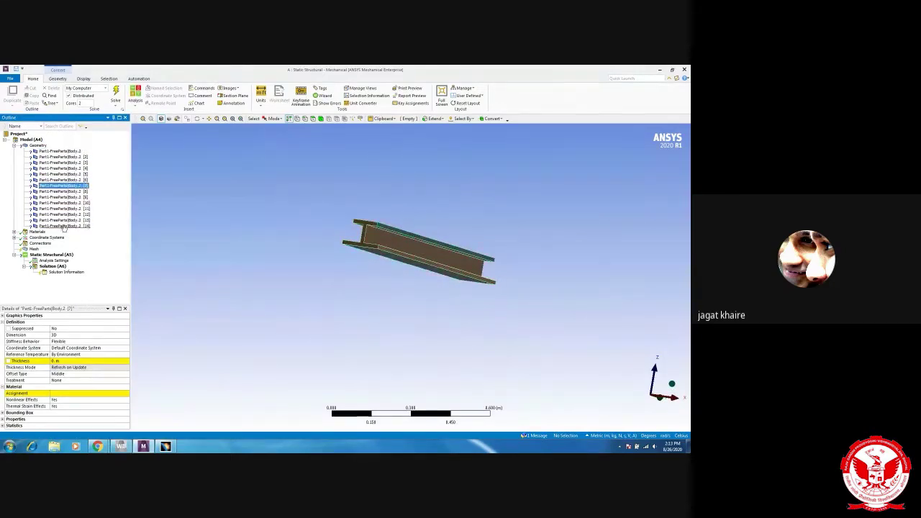
key("Up")
key("Up")
key("Up")
key("Up")
key("Up")
key("Up")
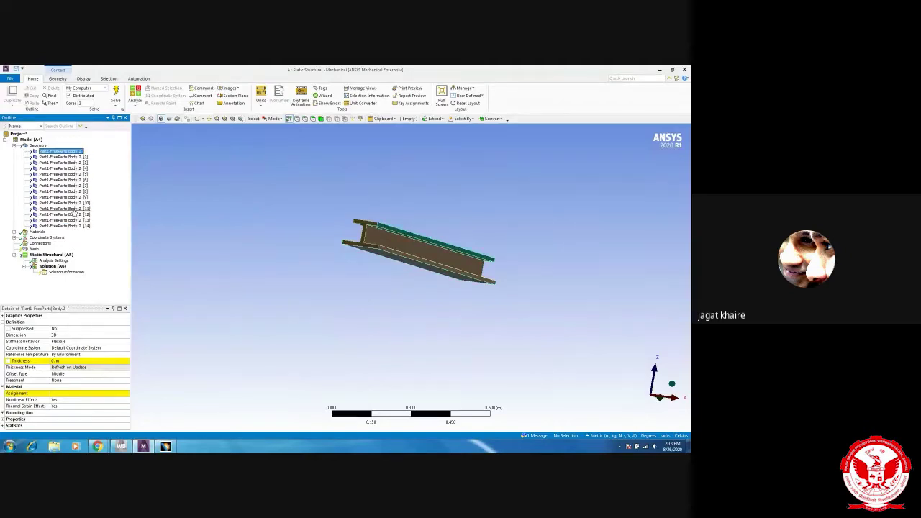
left_click(69, 226)
middle_click_drag(407, 243, 188, 295)
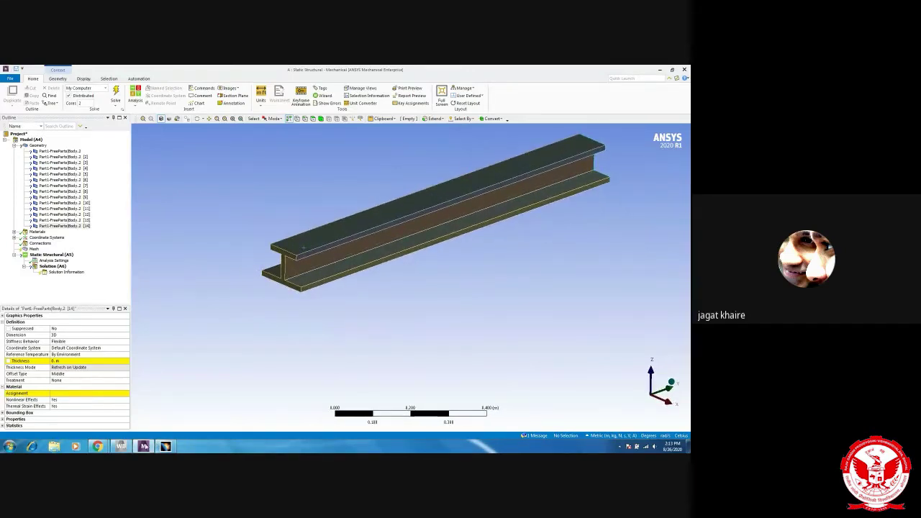
Step: Switch to Workbench, open the Static Structural system's Geometry in SpaceClaim and inspect Body.2 in the structure tree
left_click(121, 446)
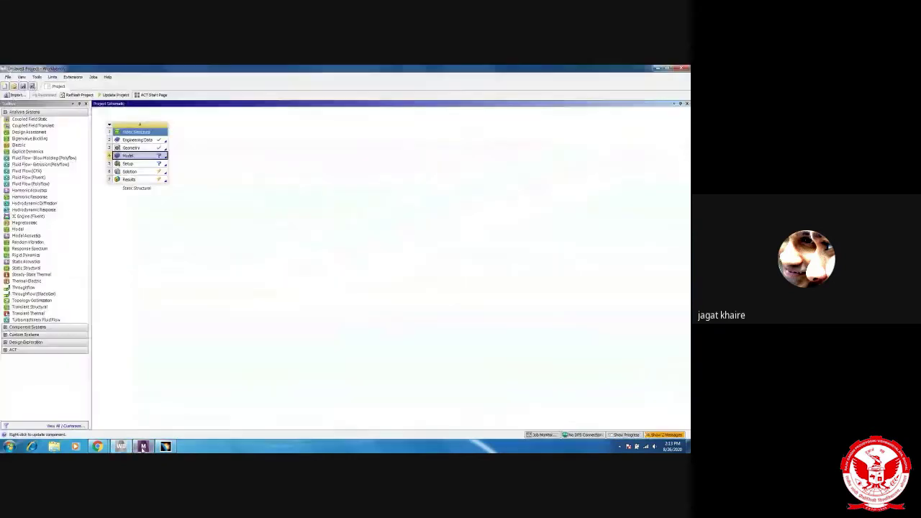
double_click(138, 147)
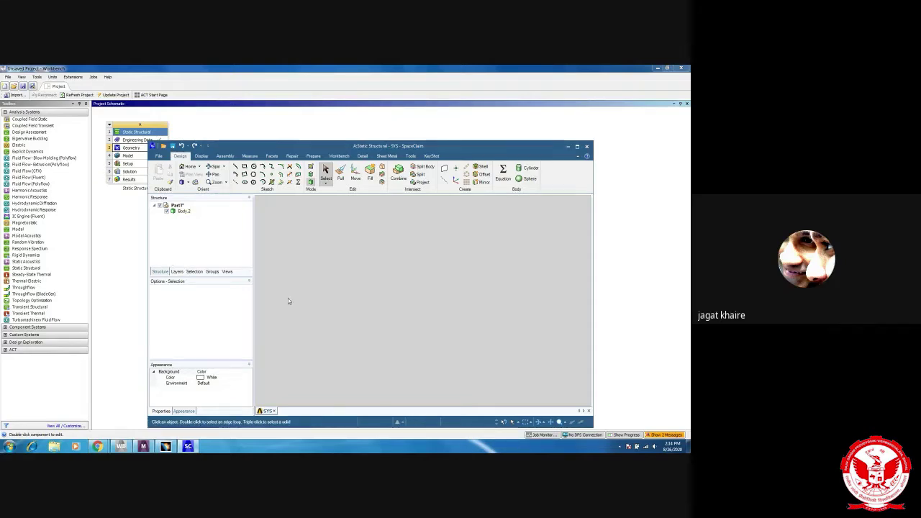
left_click(181, 212)
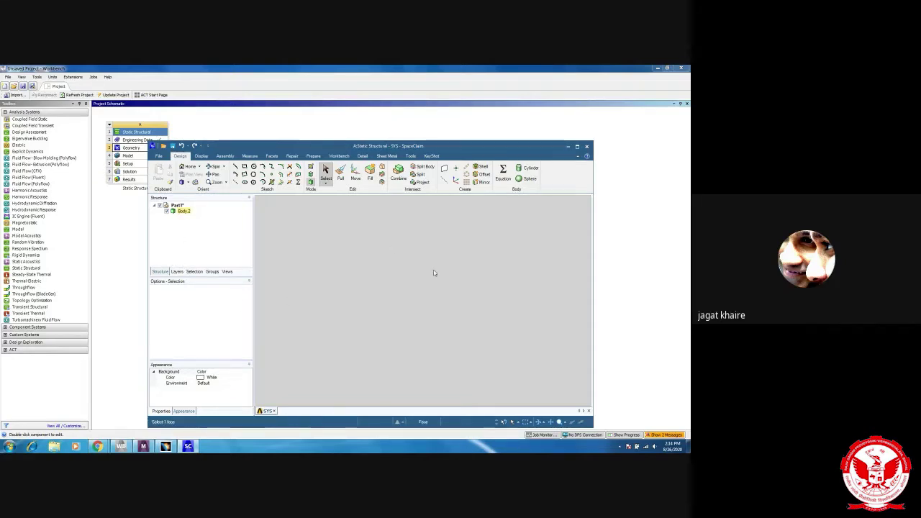
left_click(245, 239)
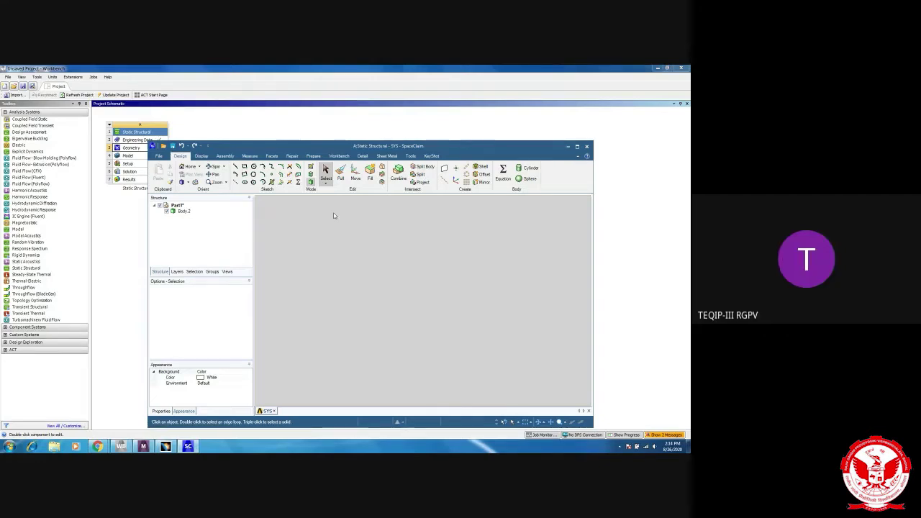
Step: Minimize SpaceClaim, restore the Workbench window from its maximized size and place it near the middle of the desktop
left_click(567, 147)
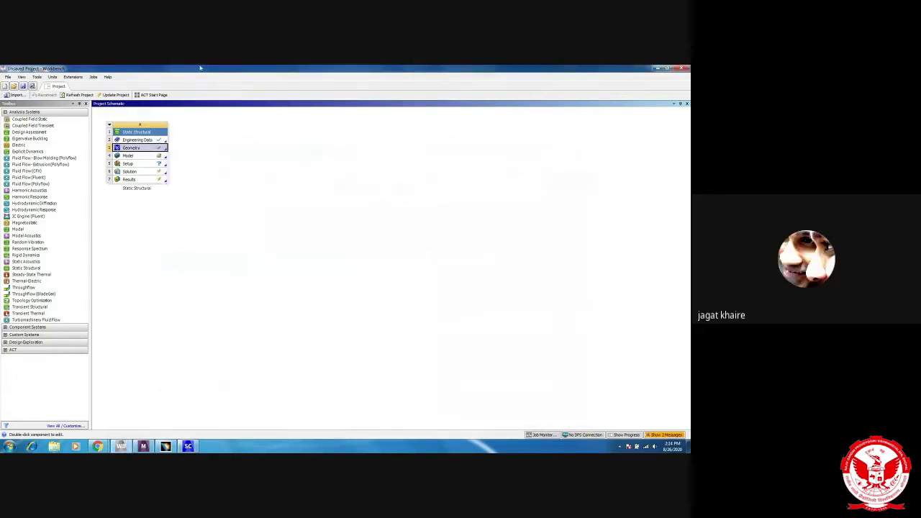
double_click(127, 72)
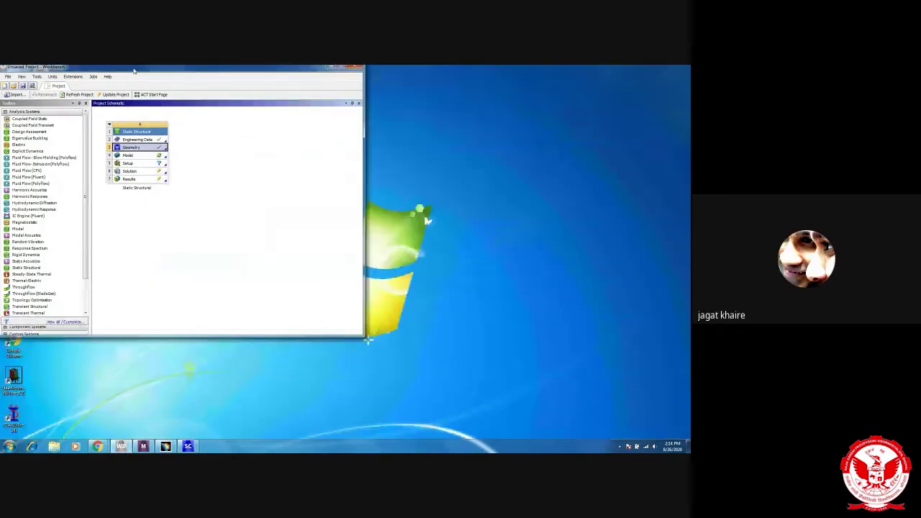
left_click_drag(133, 71, 338, 124)
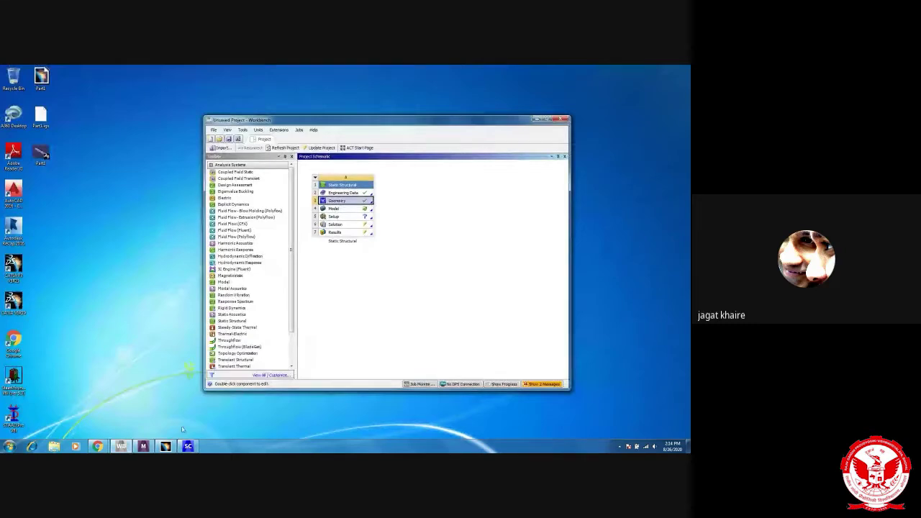
Step: Switch to CATIA V5 and close Part2 without saving its changes, along with the Part1.model document
key("alt+Tab")
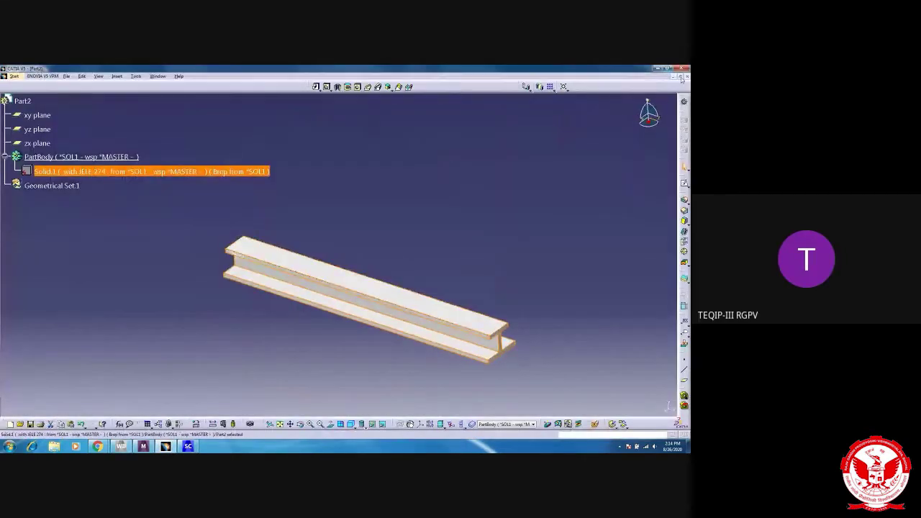
left_click(681, 77)
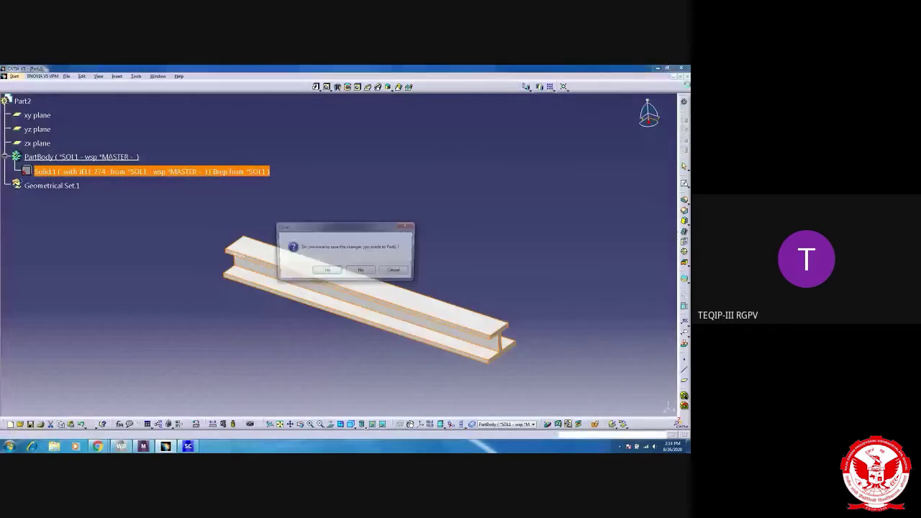
left_click(361, 270)
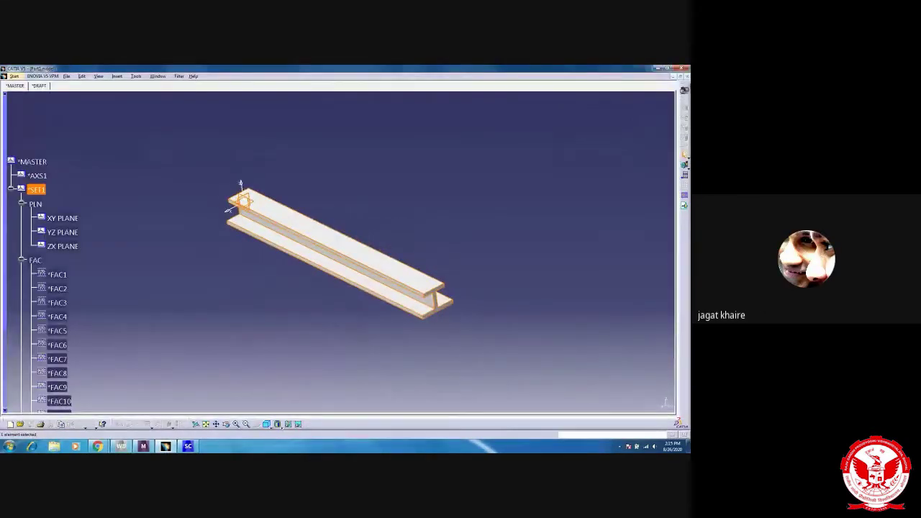
left_click(681, 77)
Step: Insert a new body in Part1 and start a sketch for it on the yz plane
left_click(13, 77)
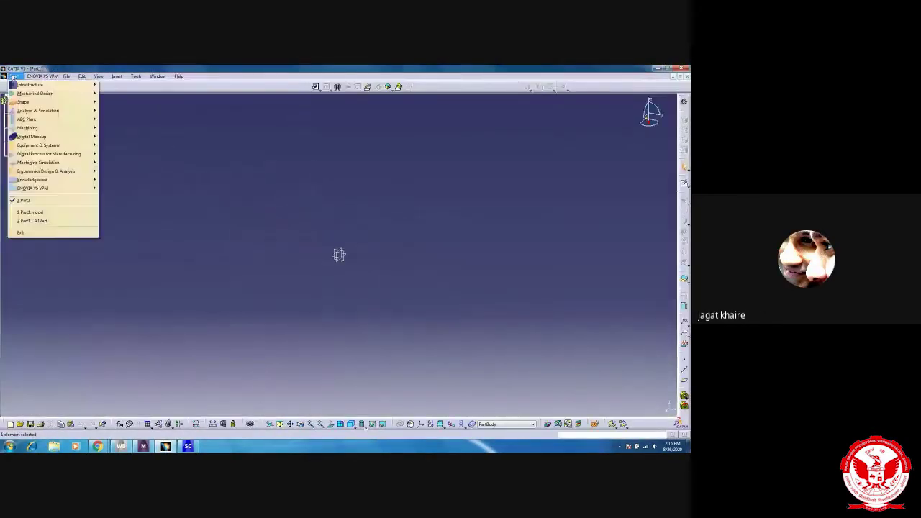
left_click(109, 80)
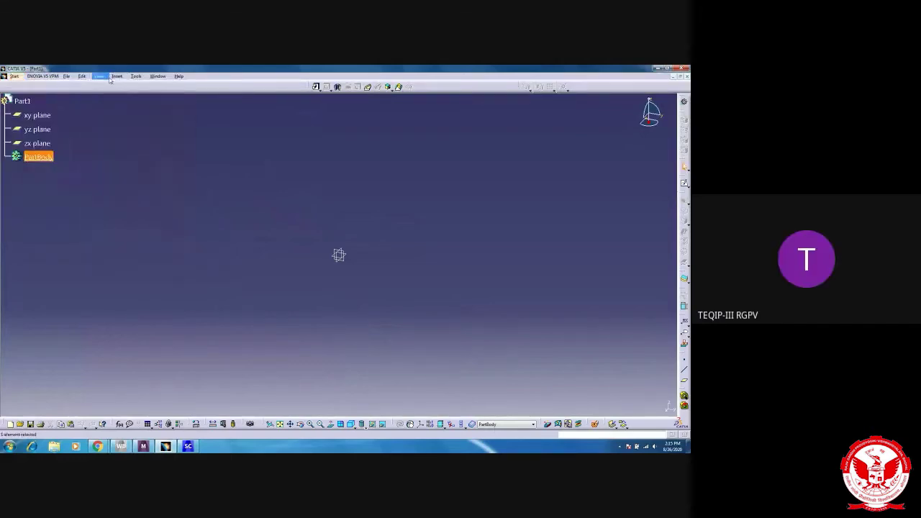
left_click(113, 76)
left_click(133, 92)
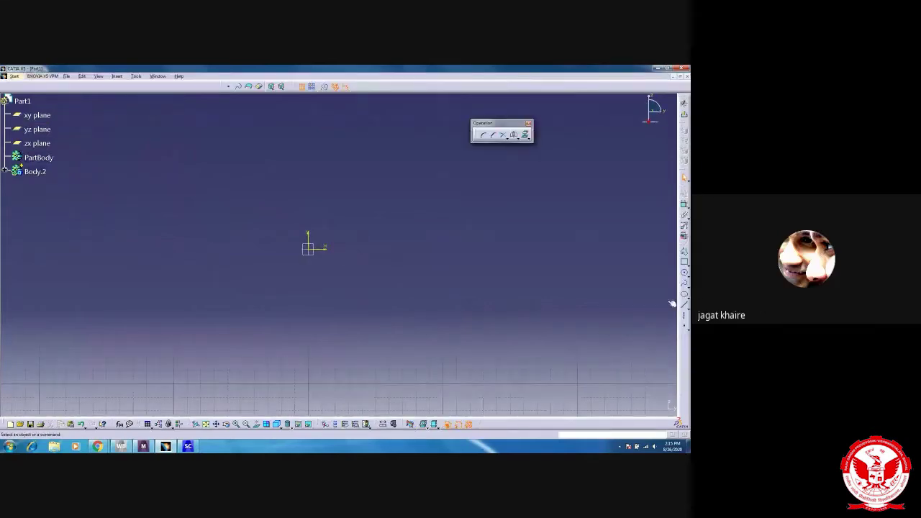
Step: Sketch a two-point rectangle about 114 mm wide enclosing the sketch origin
left_click(685, 262)
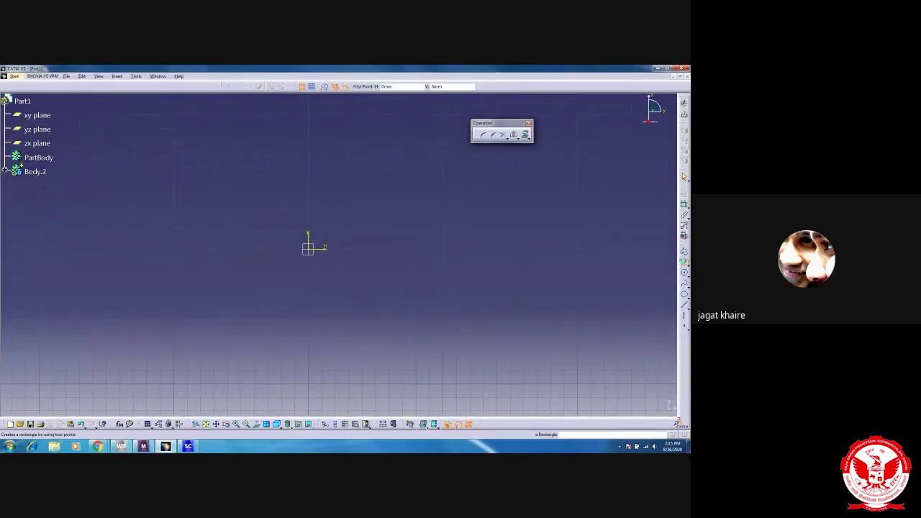
left_click(267, 214)
left_click(420, 296)
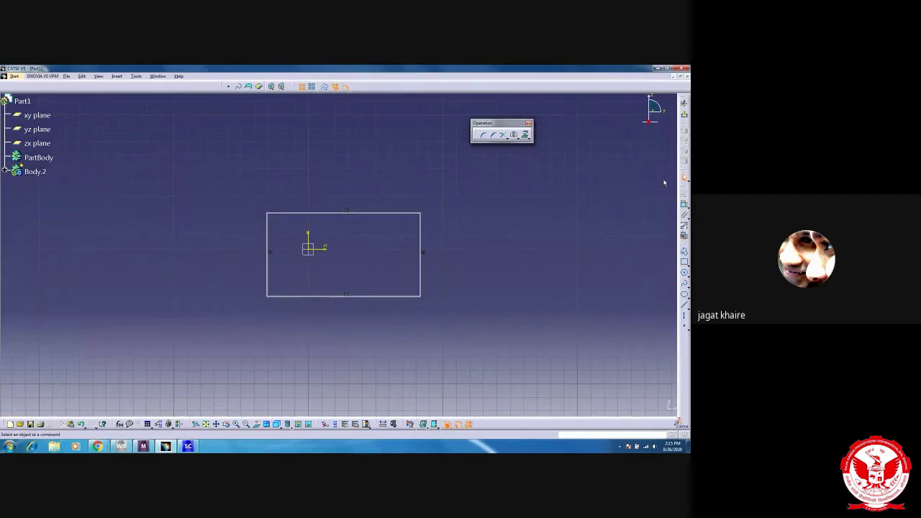
Step: Dimension the rectangle's width between its two vertical sides, placed above it, and open that dimension for editing
left_click(684, 204)
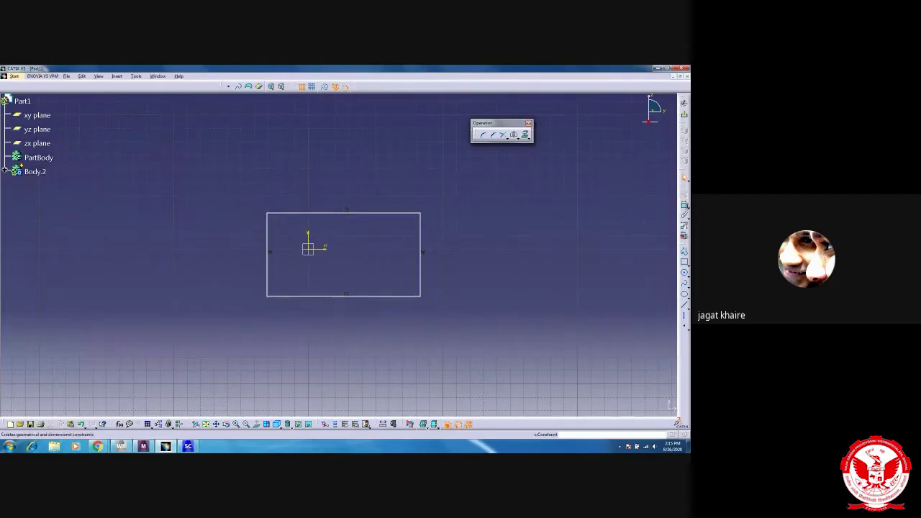
left_click(268, 238)
left_click(420, 240)
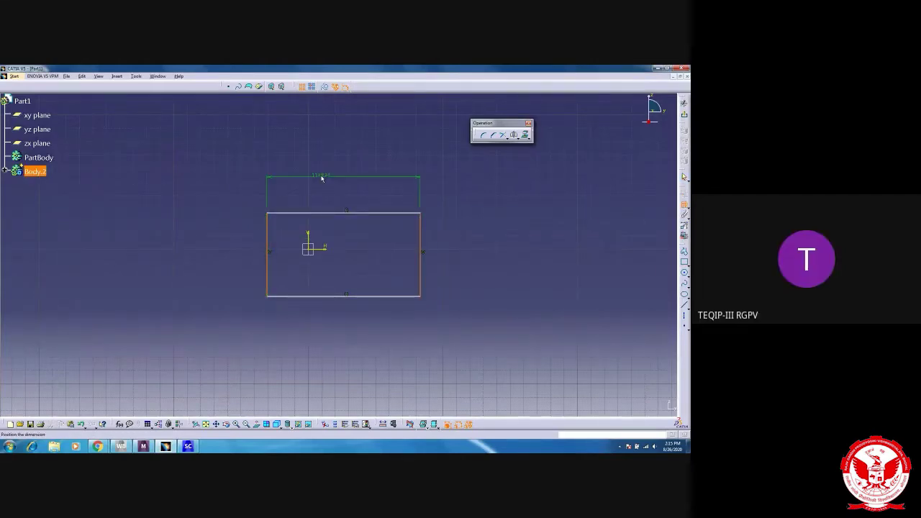
left_click(325, 172)
double_click(329, 168)
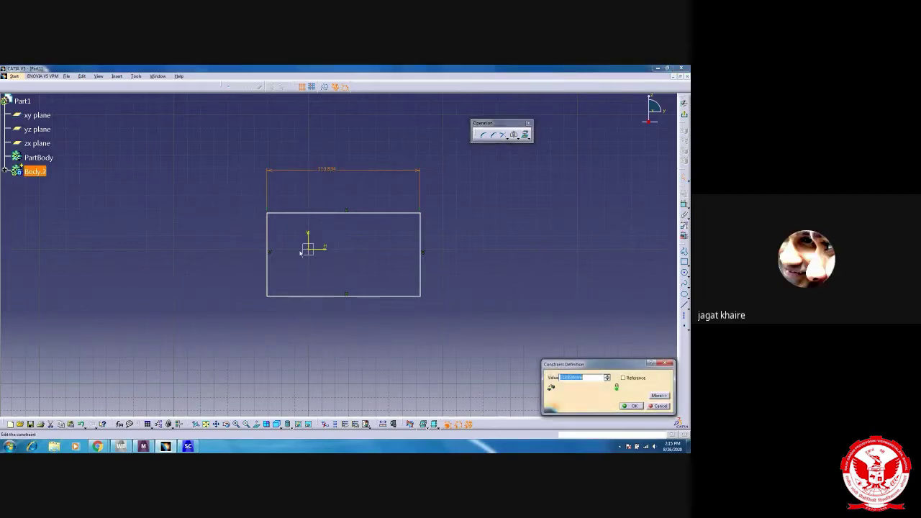
Step: Switch to the Google Meet call in Chrome, check the meeting chat and return to CATIA V5
mouse_move(121, 447)
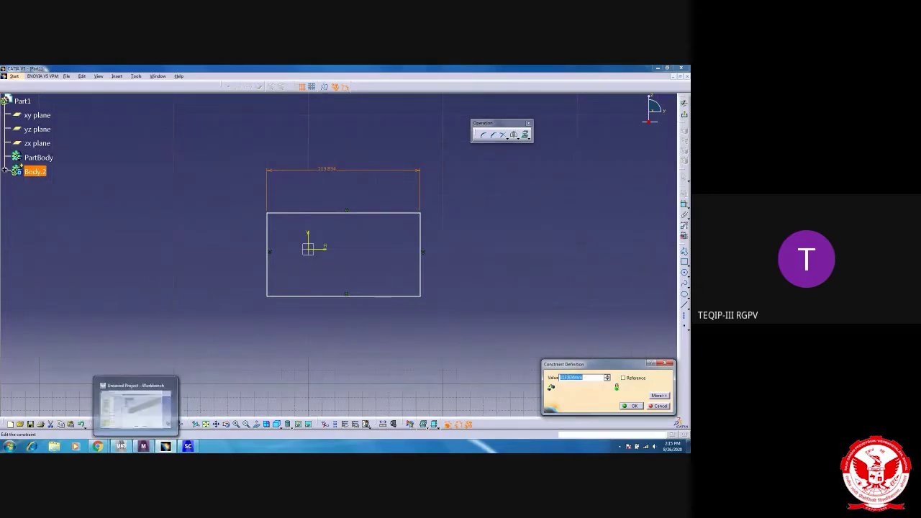
left_click(97, 446)
left_click(62, 404)
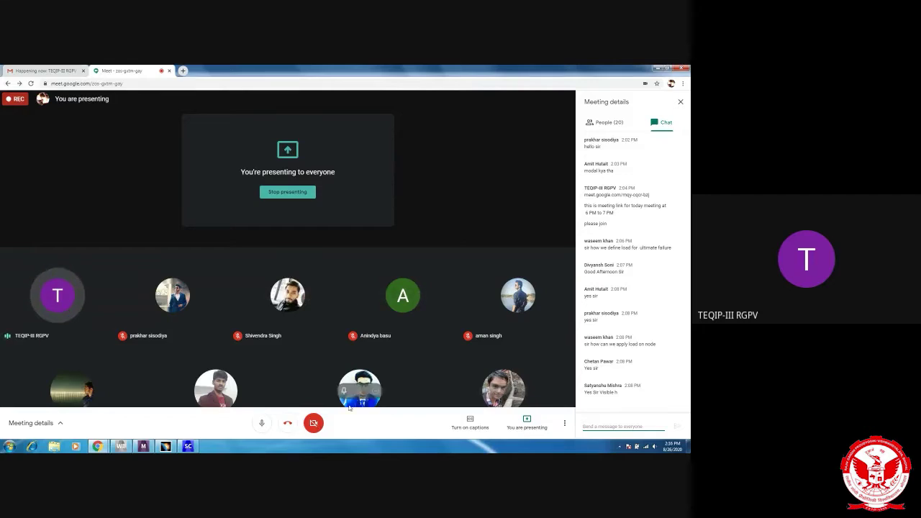
left_click(165, 446)
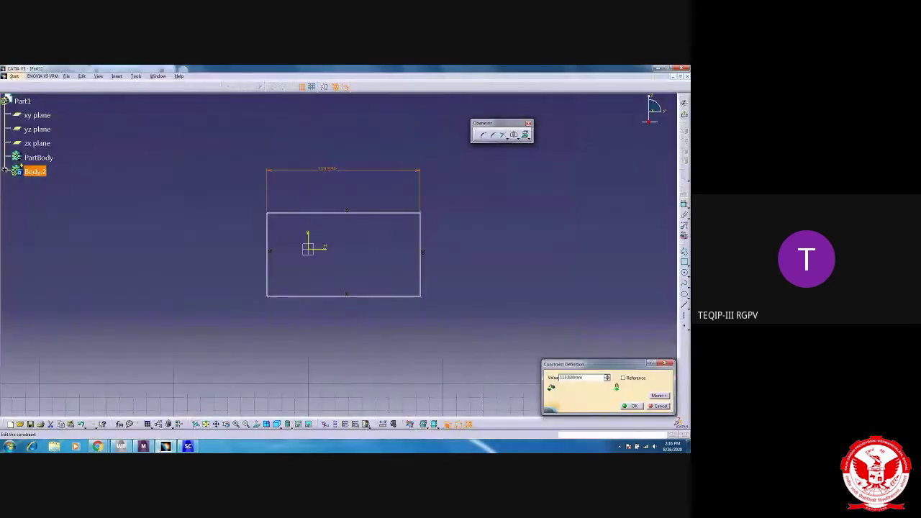
Step: Set the rectangle's width to 100 mm
left_click(346, 165)
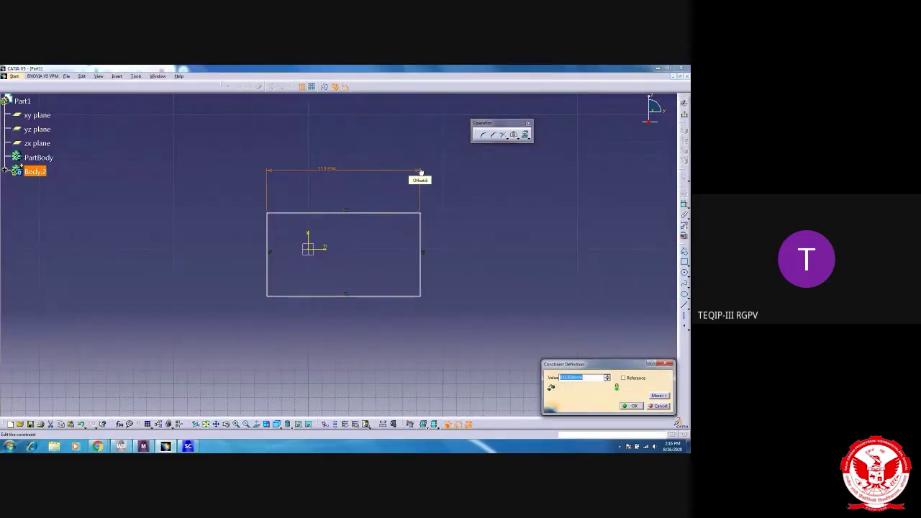
type("100")
key("Return")
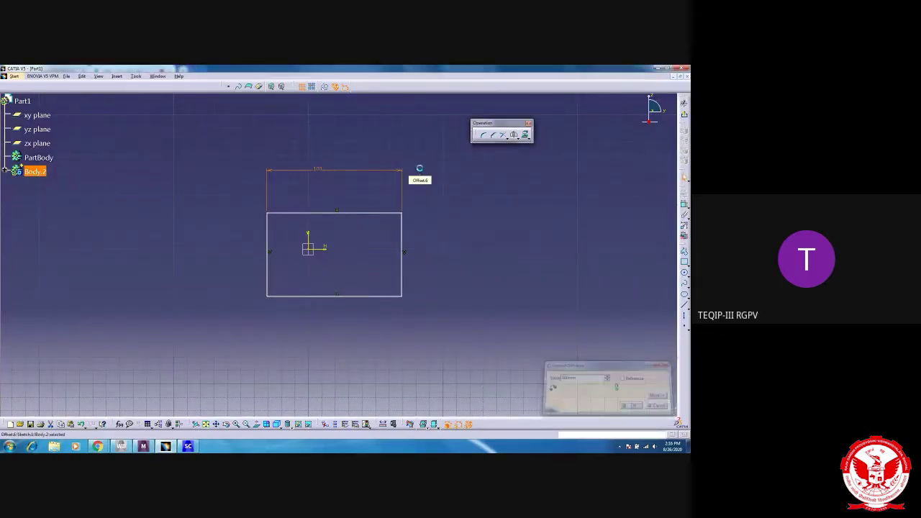
Step: Dimension the rectangle's height and set it to 50 mm
left_click(684, 179)
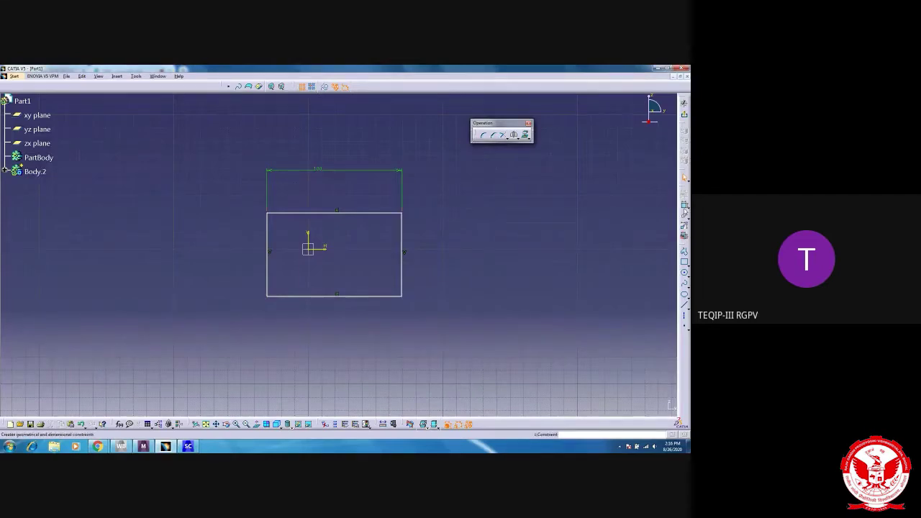
left_click(390, 296)
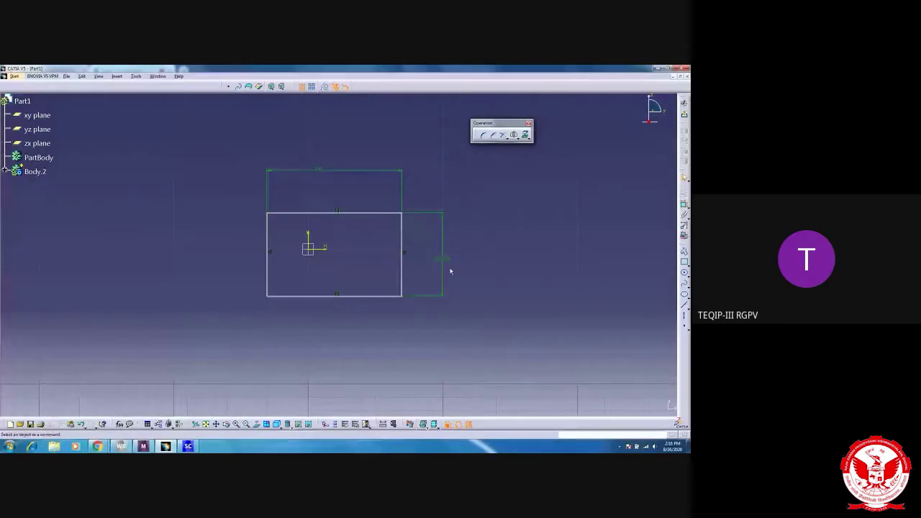
double_click(442, 258)
type("30")
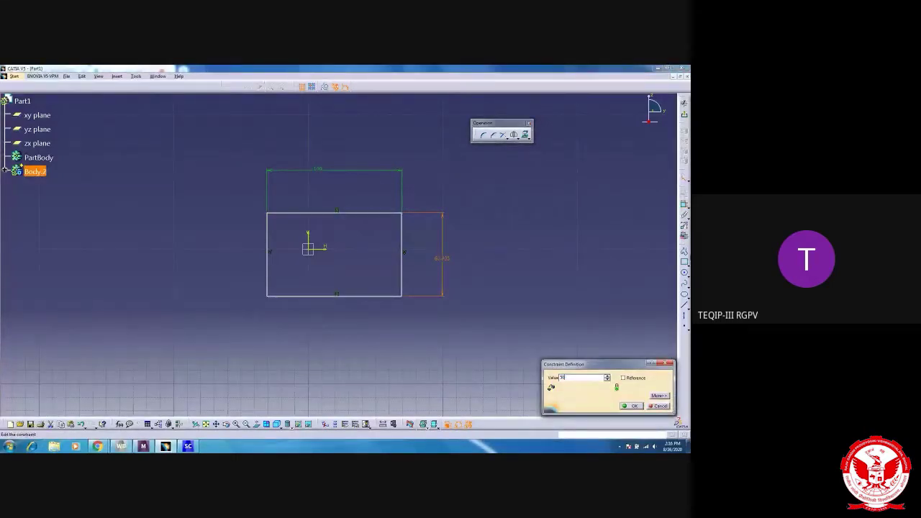
key("Return")
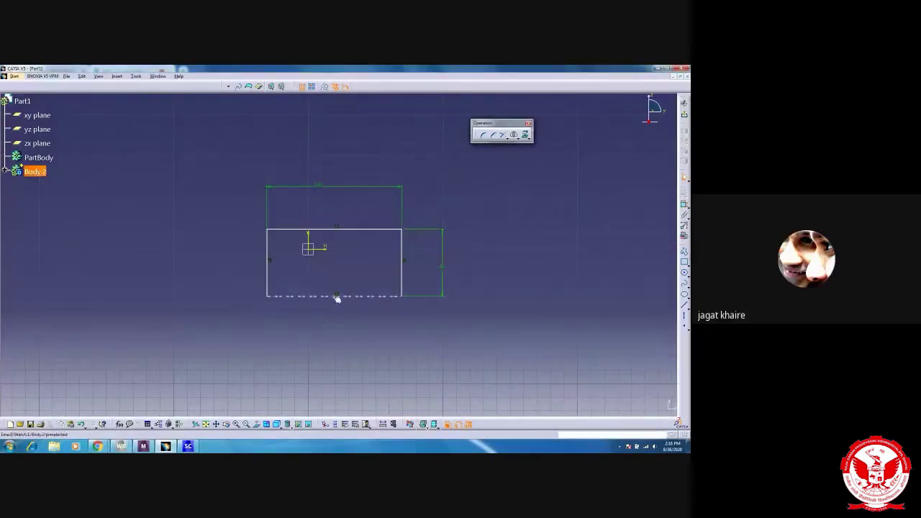
Step: Move the dimensioned rectangle so it is roughly centred on the sketch origin, and exit the sketch
left_click_drag(333, 296, 316, 278)
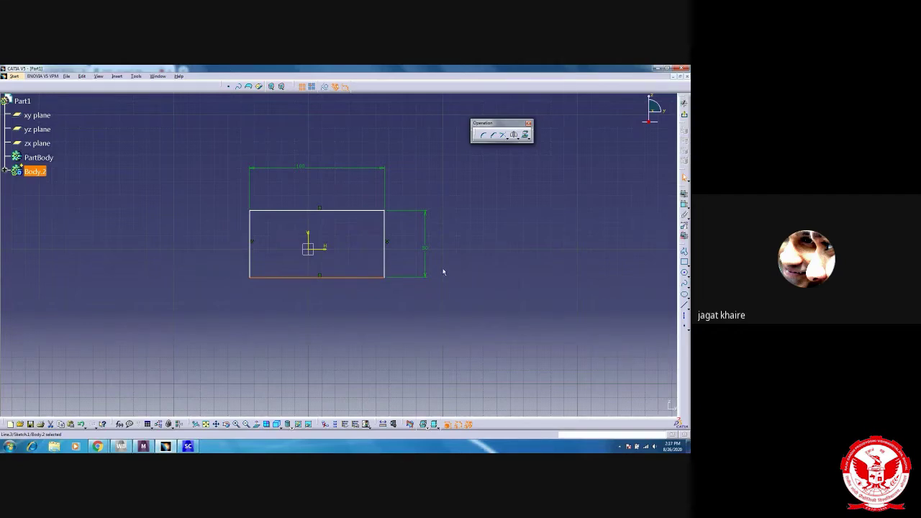
left_click(190, 373)
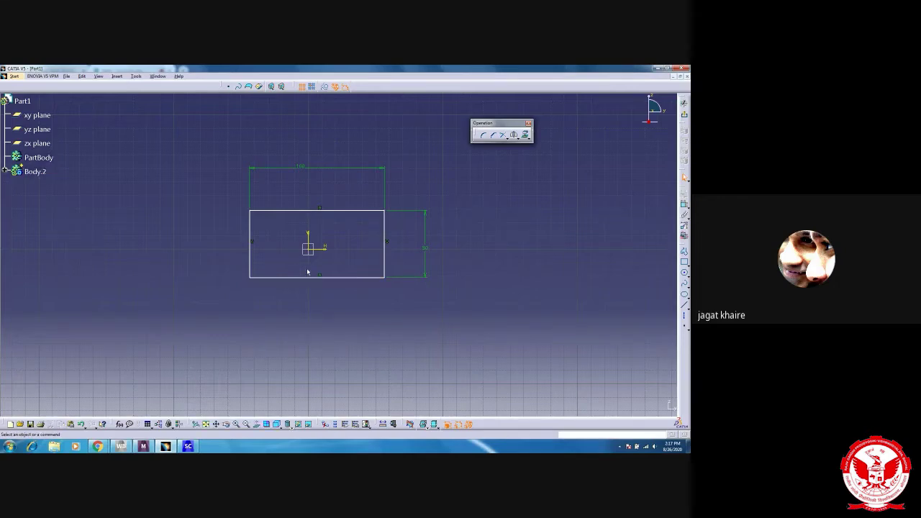
left_click(684, 103)
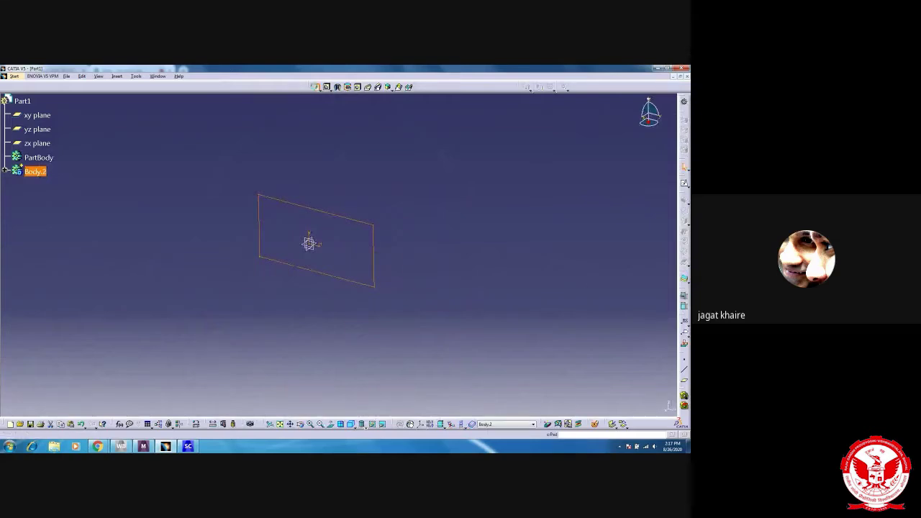
Step: Pad the 100 by 50 mm rectangle to a length of about 406 mm by extending the preview freehand
left_click(684, 167)
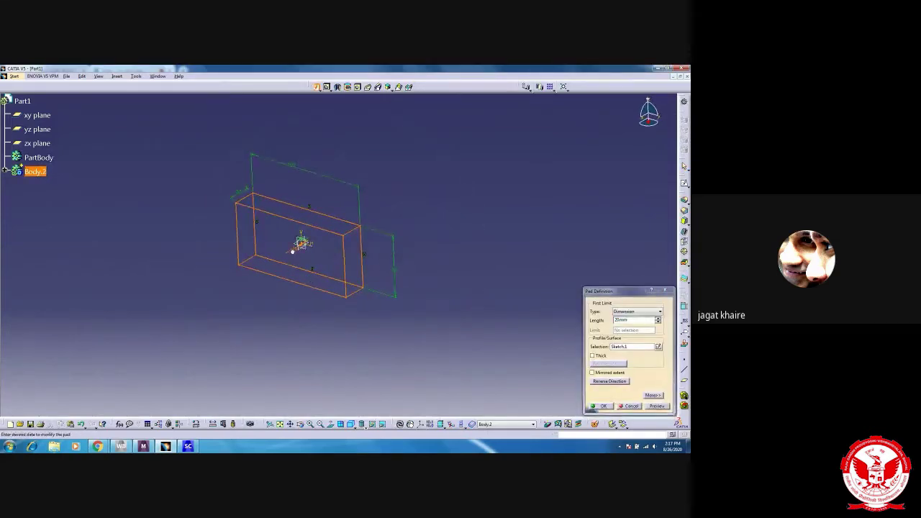
left_click_drag(292, 252, 338, 252)
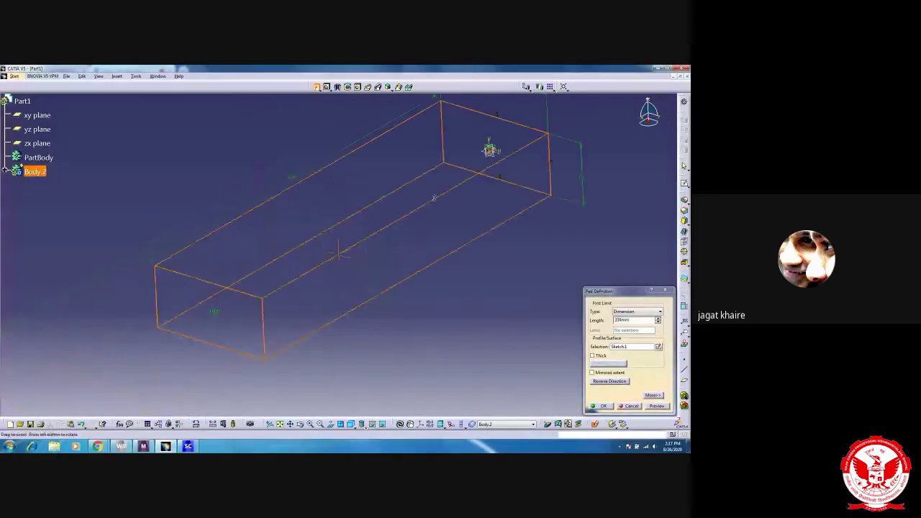
left_click_drag(433, 198, 144, 343)
middle_click_drag(144, 344, 181, 304)
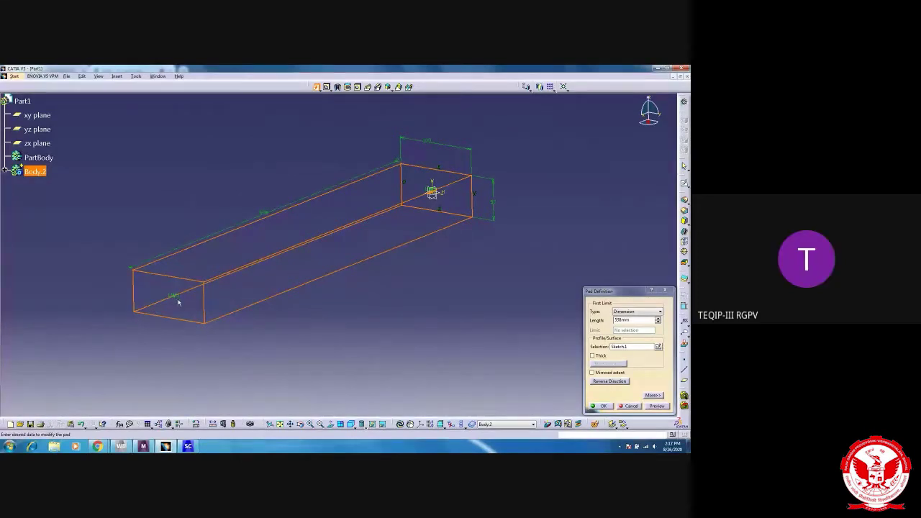
left_click_drag(177, 301, 139, 309)
left_click(601, 406)
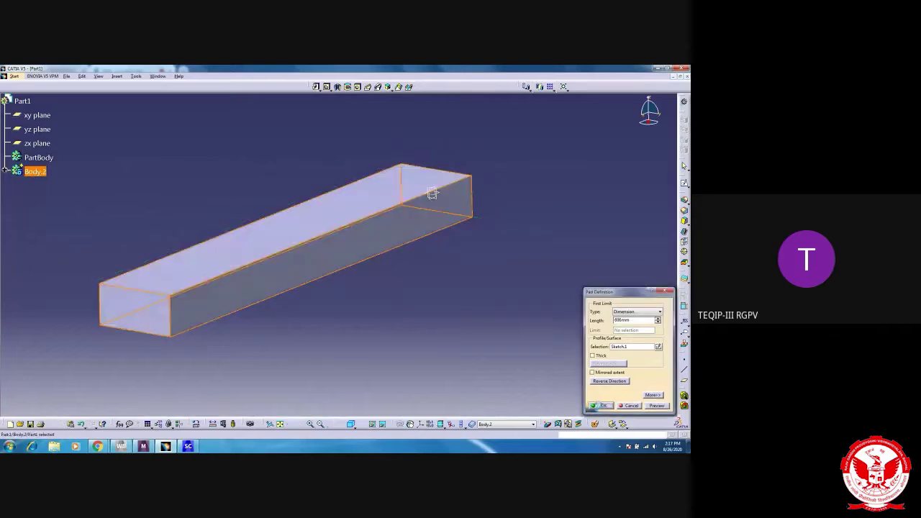
mouse_move(375, 244)
middle_mouse_down()
mouse_move(336, 255)
mouse_move(338, 272)
mouse_move(290, 275)
mouse_move(318, 290)
mouse_move(376, 284)
middle_mouse_up()
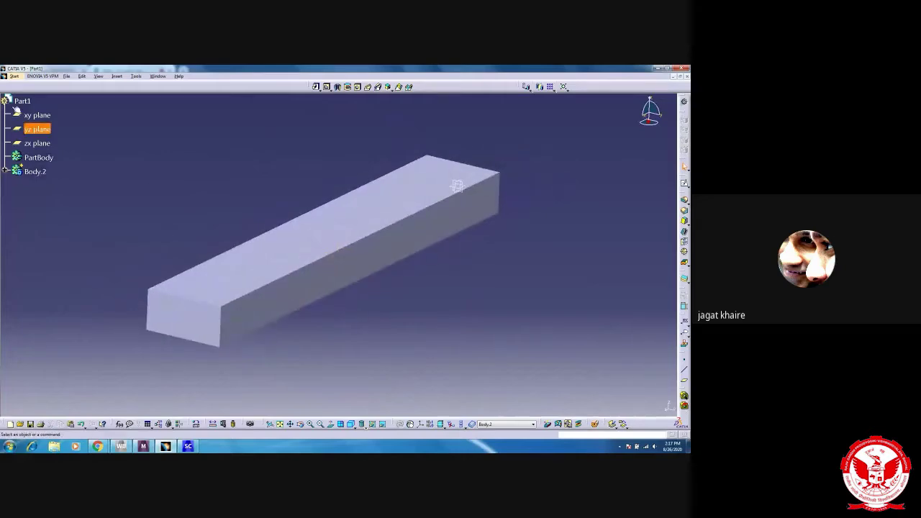
Step: Edit the existing pad to give the bar a shorter length, and deselect it
left_click(13, 75)
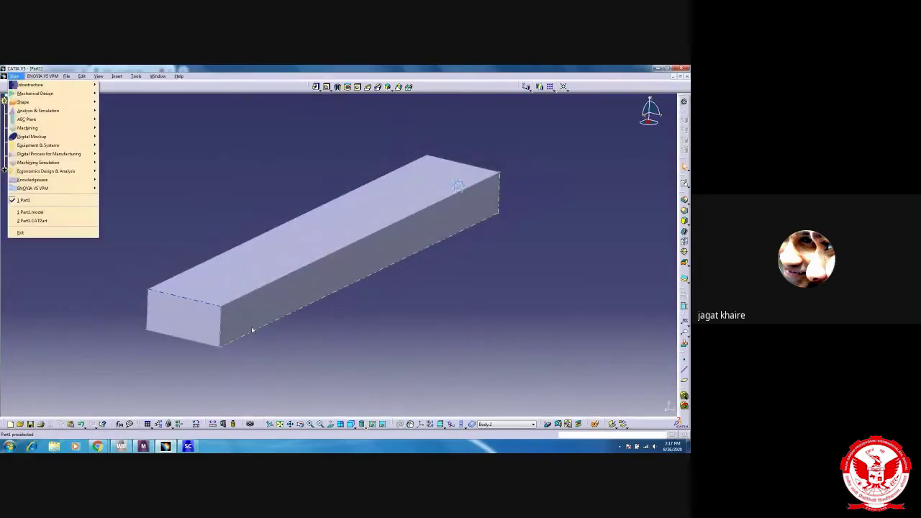
double_click(428, 171)
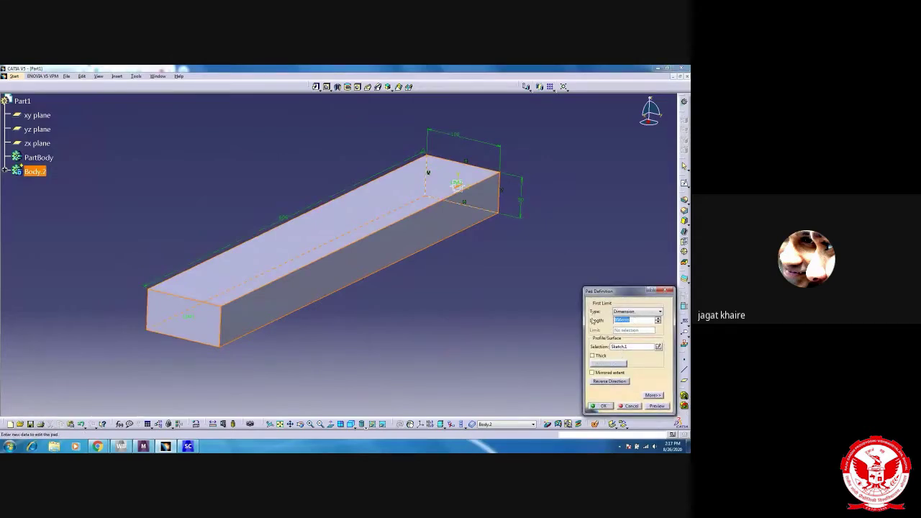
type("50")
key("Return")
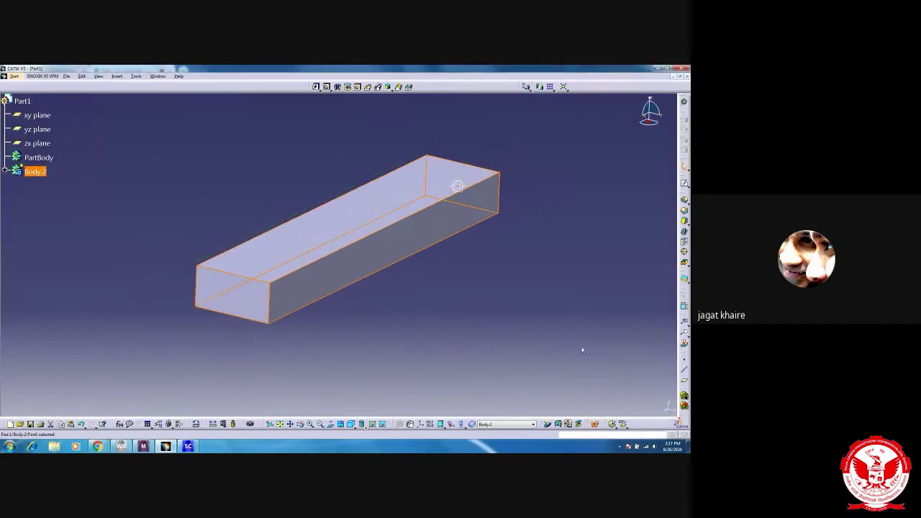
left_click(584, 350)
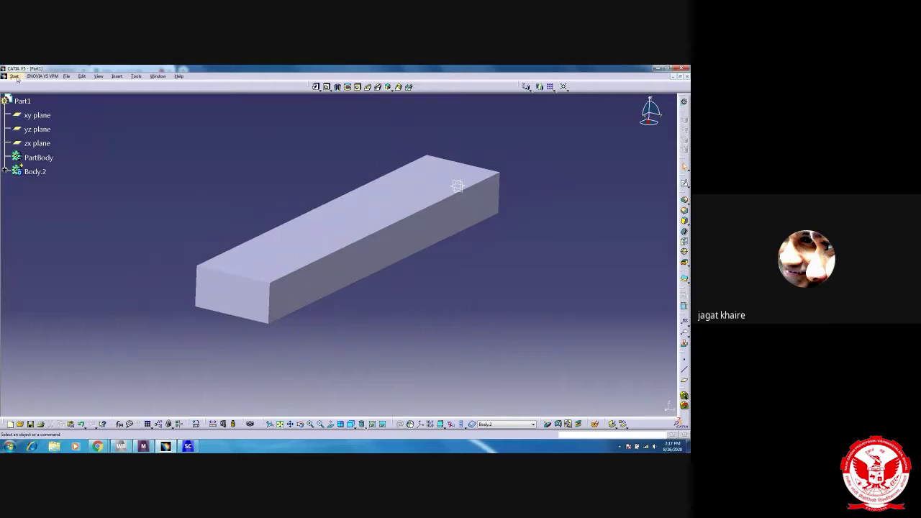
Step: Save a copy of the part to the Desktop as Part1 in stp format
left_click(15, 76)
mouse_move(66, 76)
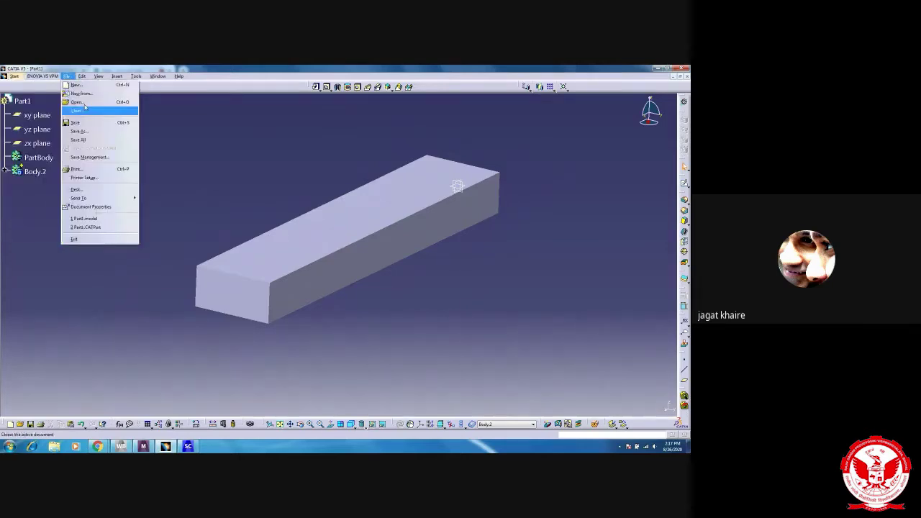
left_click(90, 134)
left_click(359, 328)
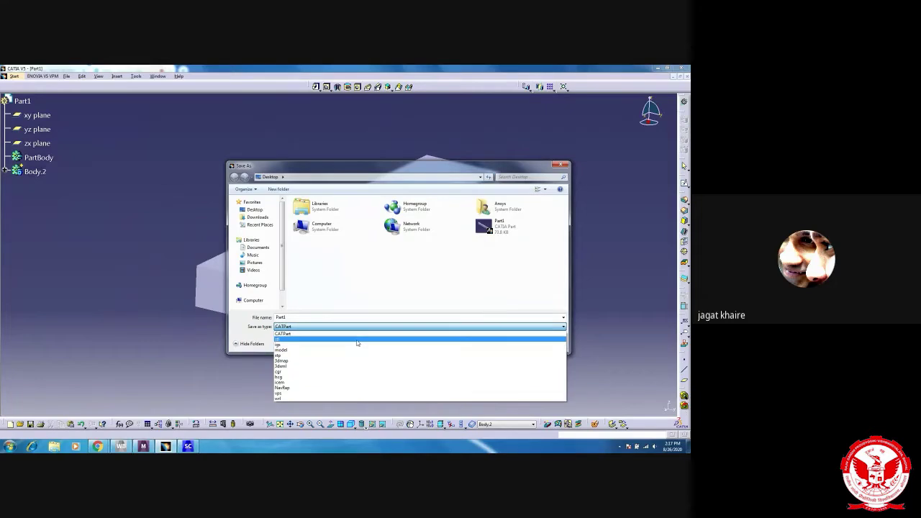
left_click(358, 356)
left_click(509, 342)
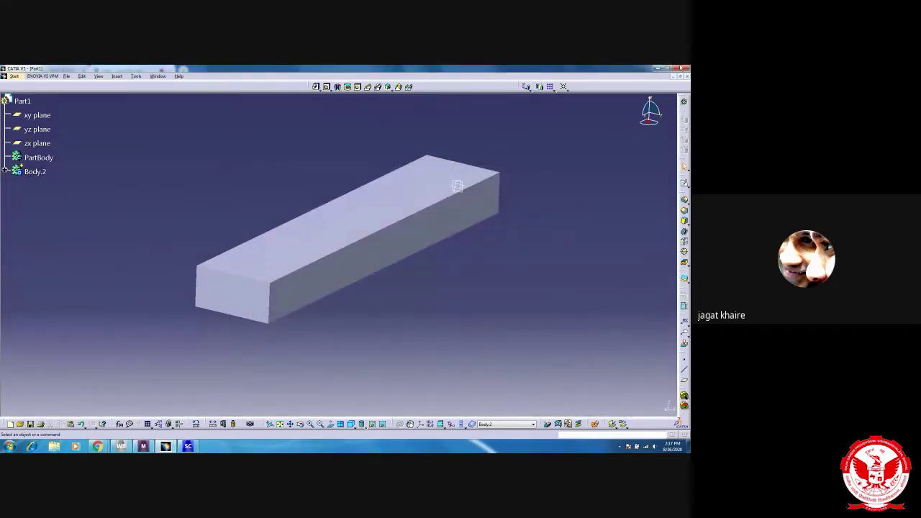
Step: Switch to ANSYS Workbench and import the Desktop file Part1.stp into the Project Schematic as a standalone Geometry system
left_click(656, 69)
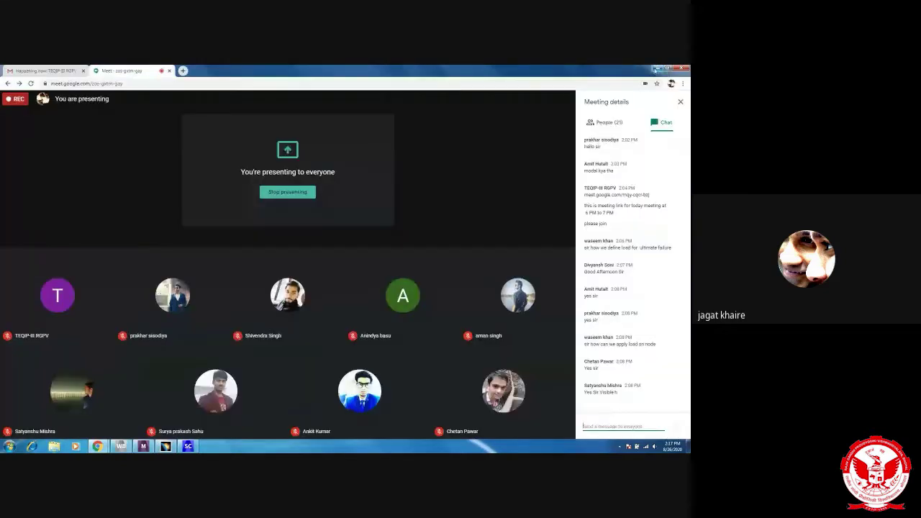
left_click(655, 69)
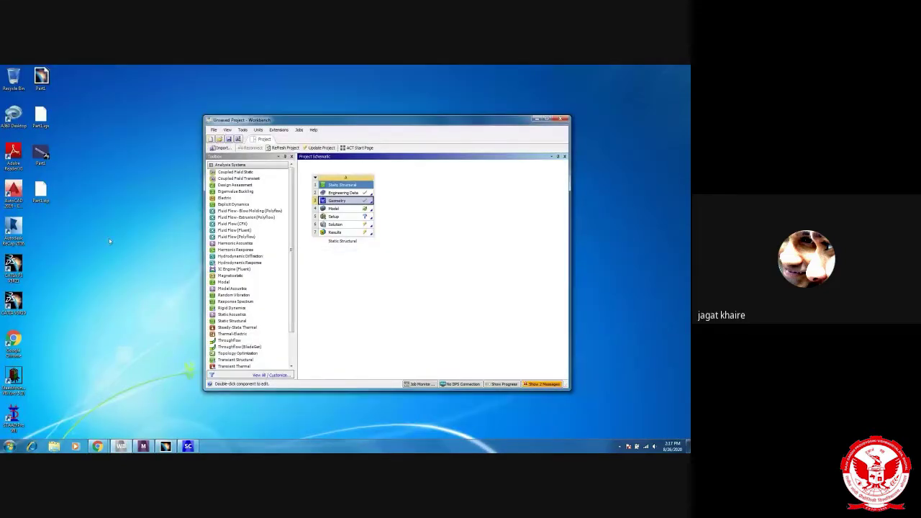
left_click_drag(40, 191, 403, 274)
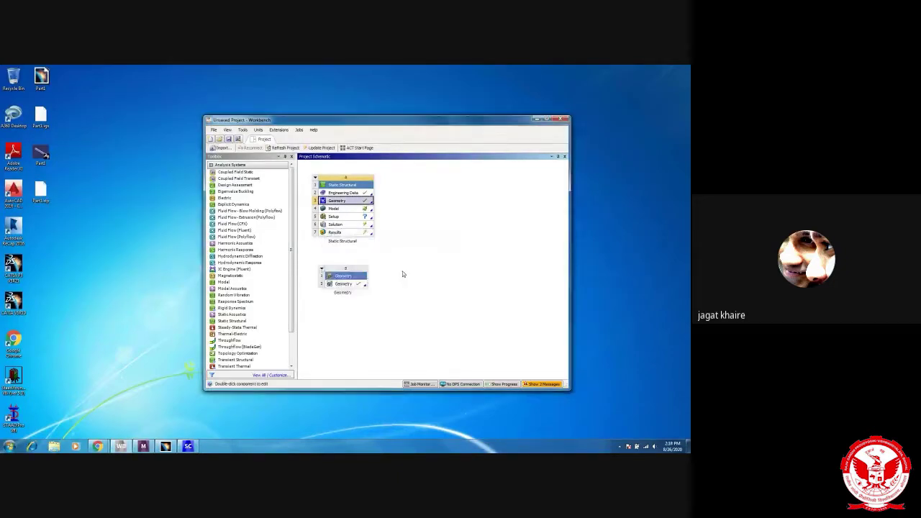
Step: Open the standalone system's geometry for editing in SpaceClaim and maximise the Workbench window
left_click(348, 284)
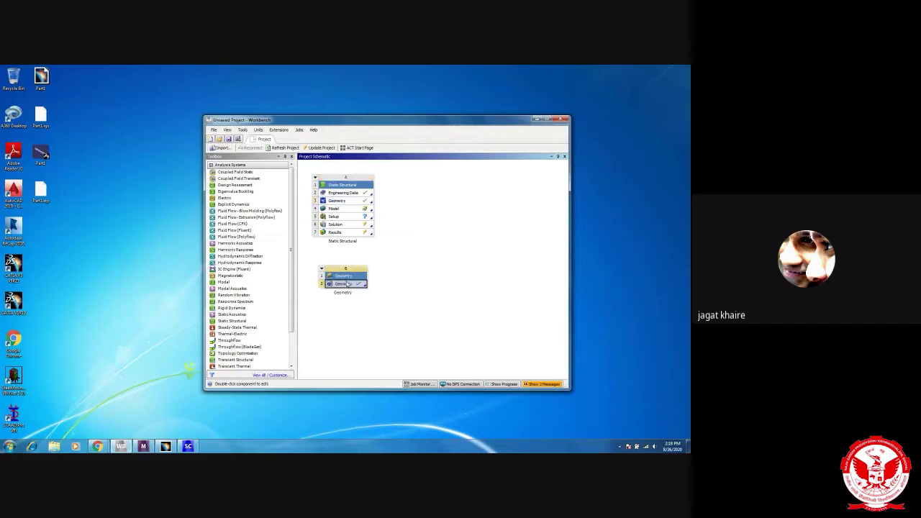
double_click(347, 283)
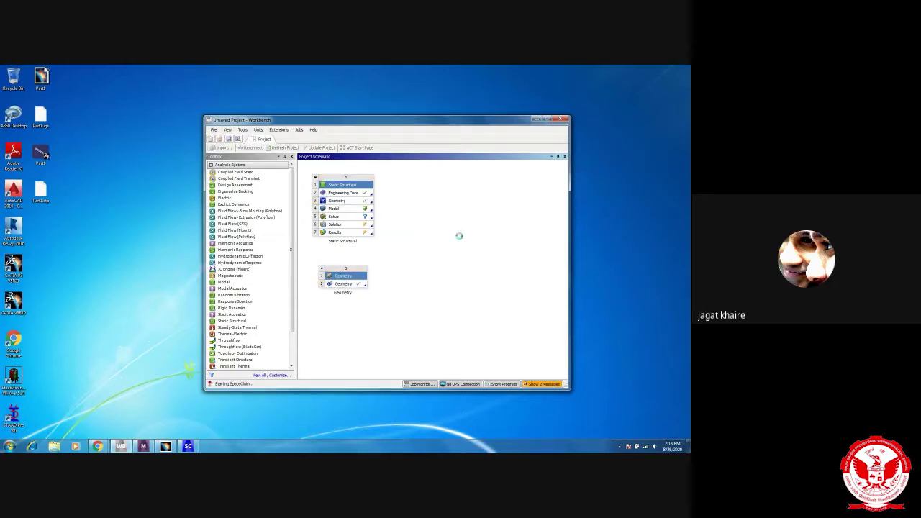
left_click(547, 121)
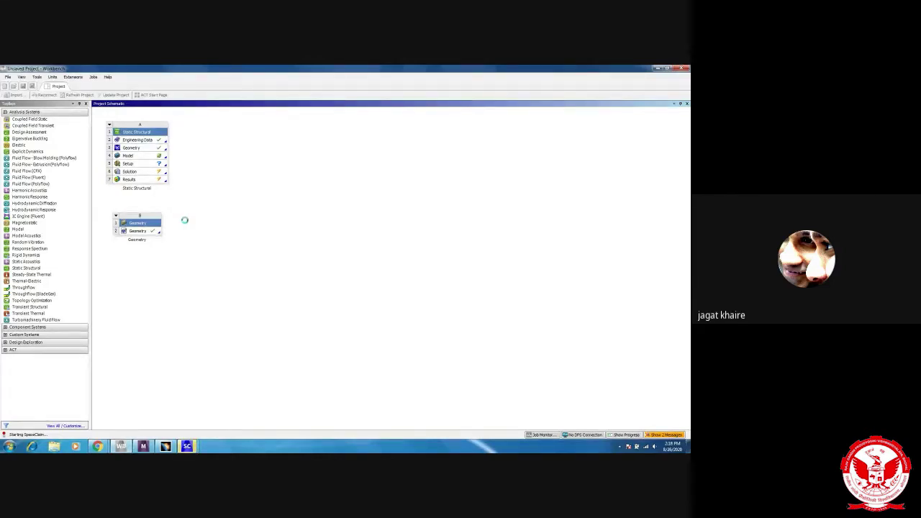
left_click(224, 228)
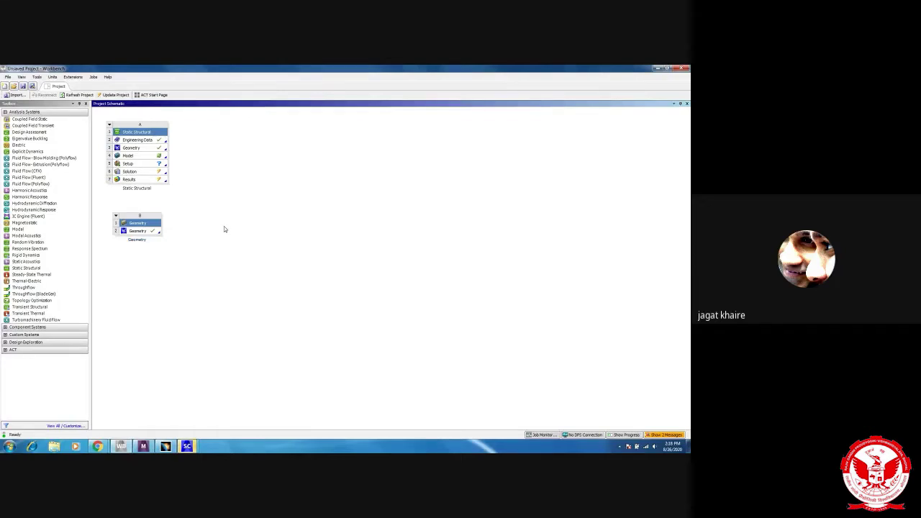
left_click(167, 149)
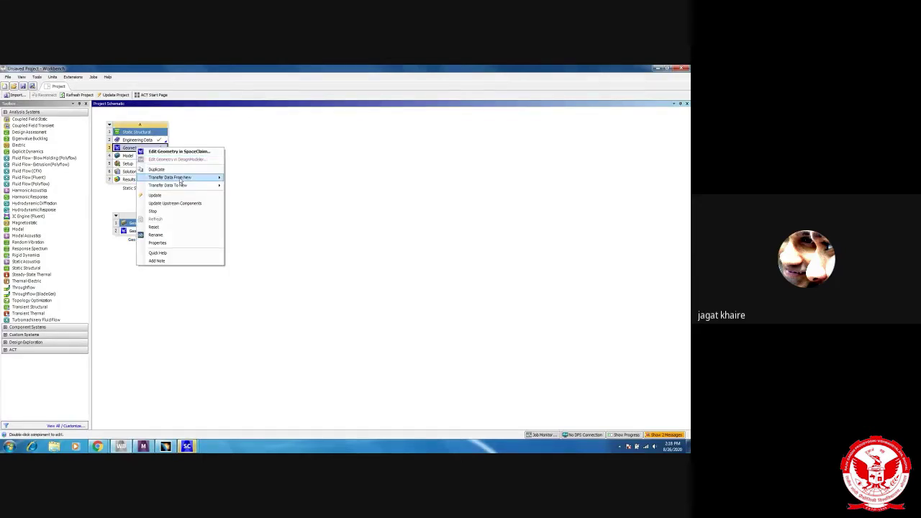
left_click(269, 173)
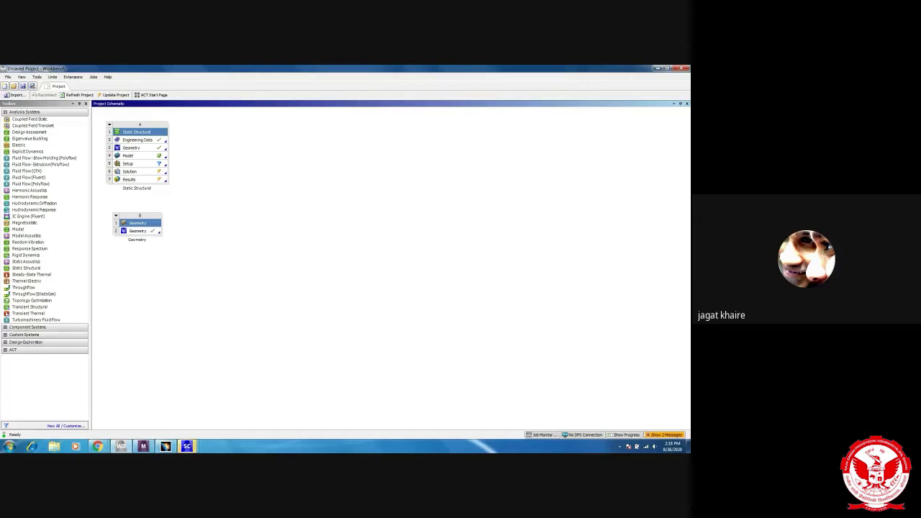
Step: Try to view the imported body in SpaceClaim, dismiss the licence error dialogs and minimise the SpaceClaim window
mouse_move(187, 446)
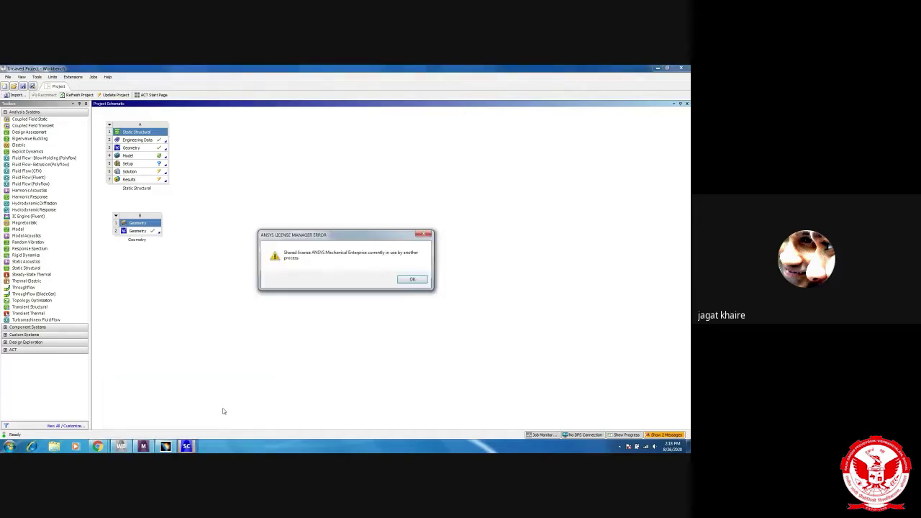
left_click(412, 280)
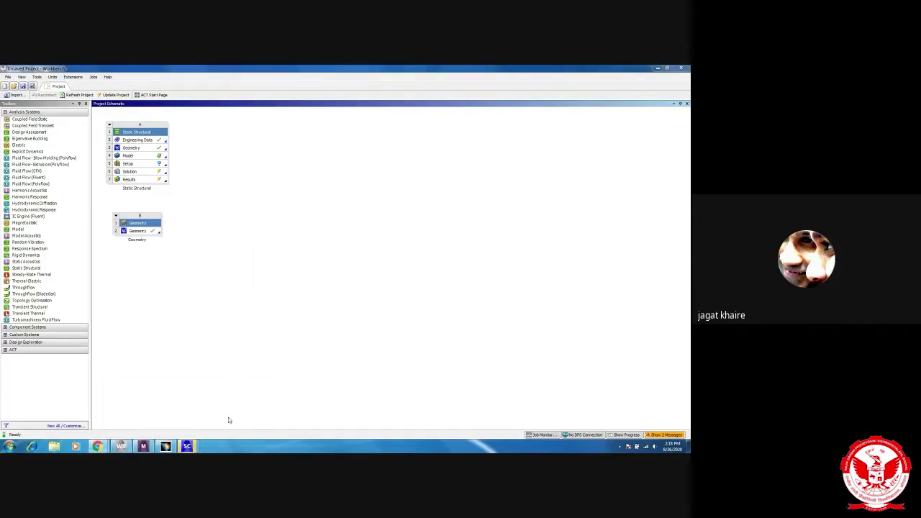
mouse_move(187, 446)
left_click(210, 408)
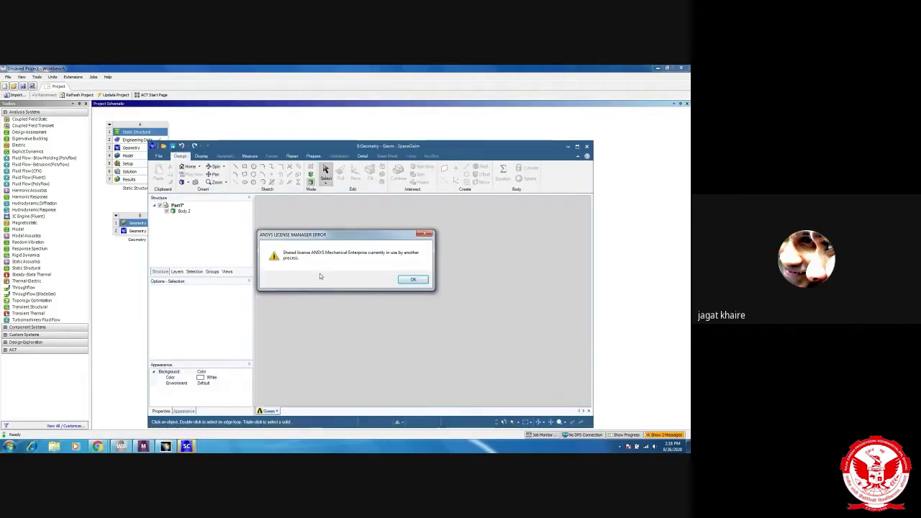
left_click(411, 281)
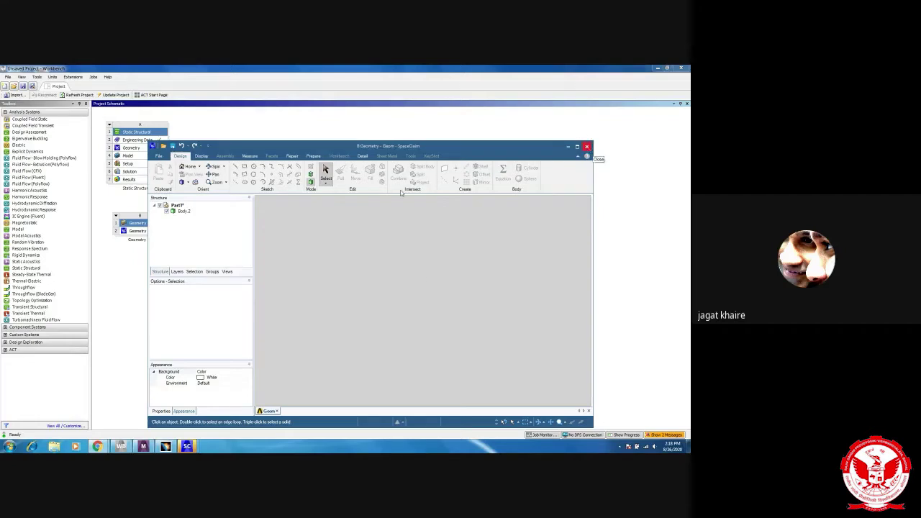
left_click(413, 279)
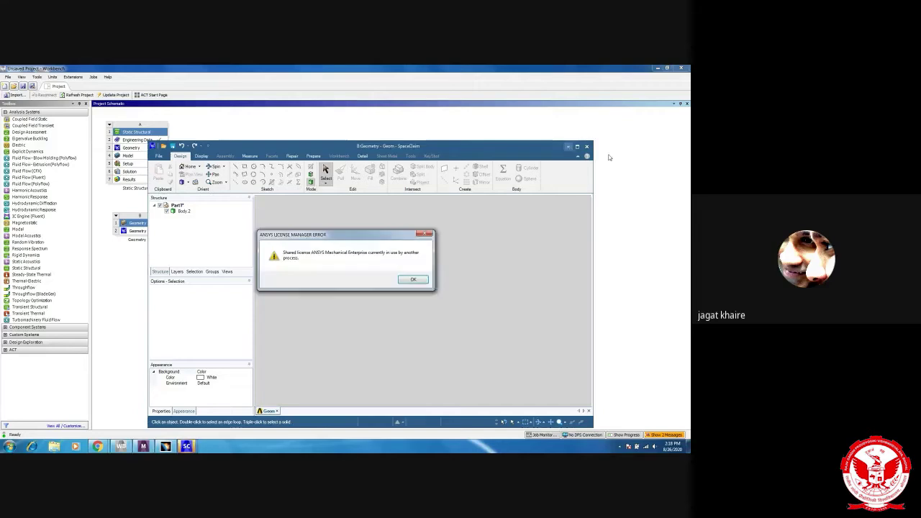
left_click(569, 147)
left_click(413, 279)
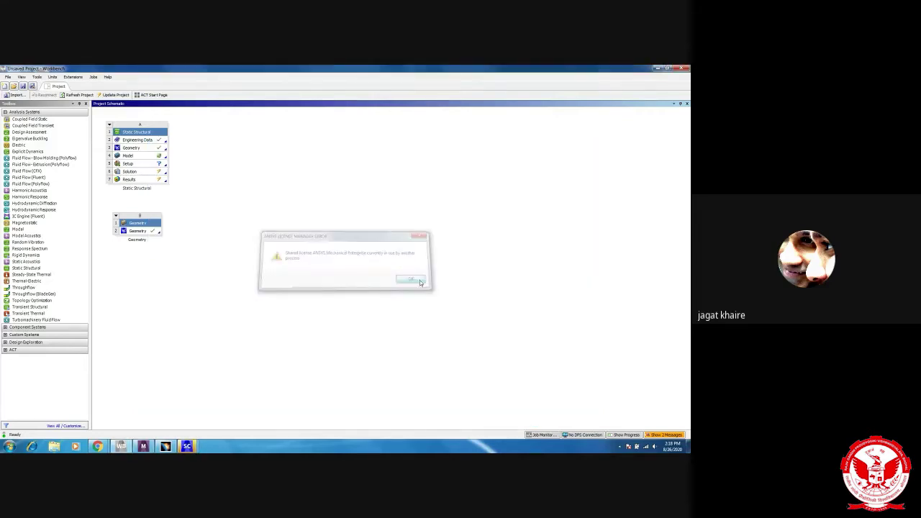
Step: Delete the standalone Geometry system from the Project Schematic
right_click(146, 227)
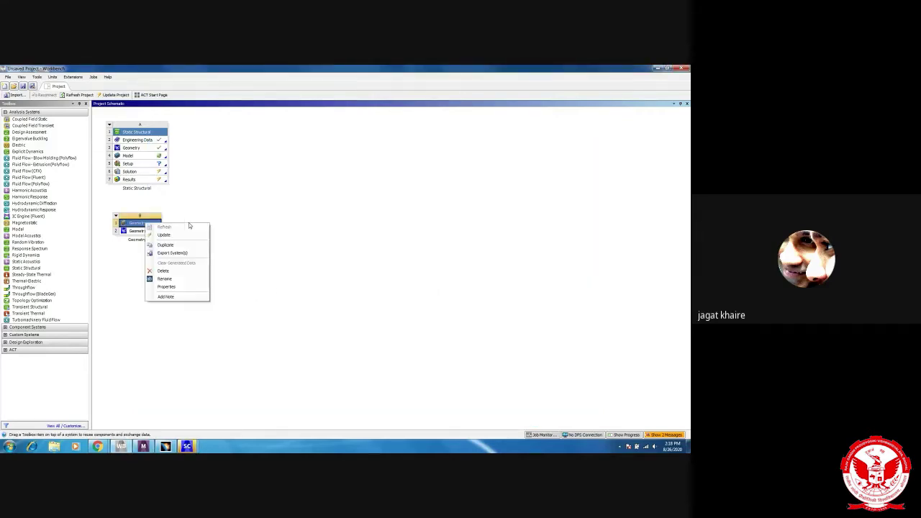
left_click(173, 273)
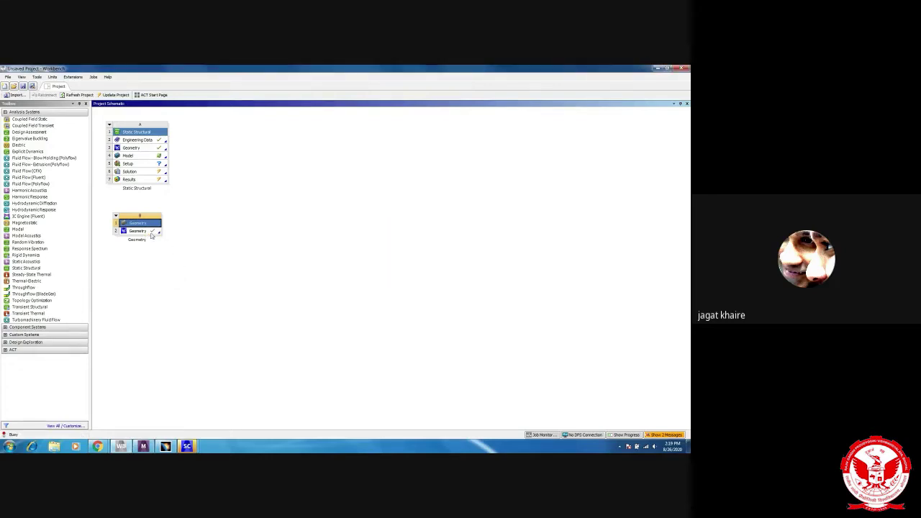
key("Delete")
right_click(202, 229)
key("Escape")
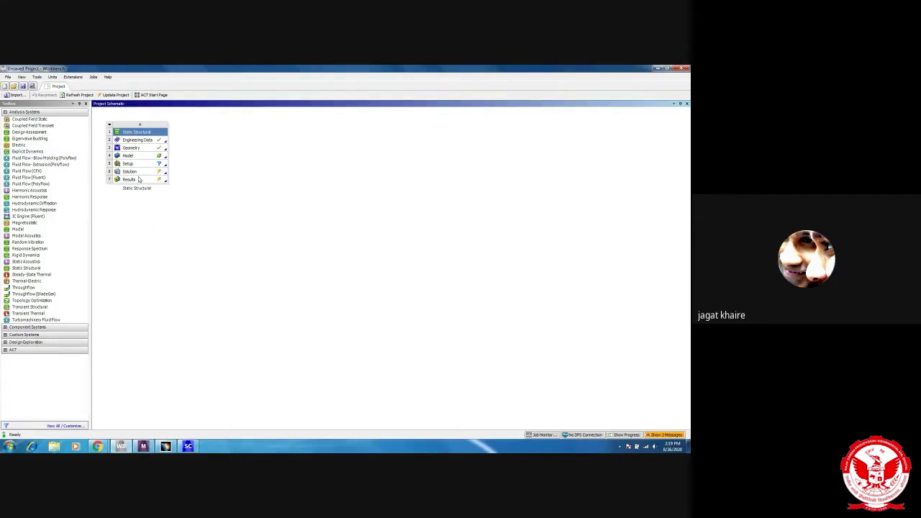
left_click(162, 149)
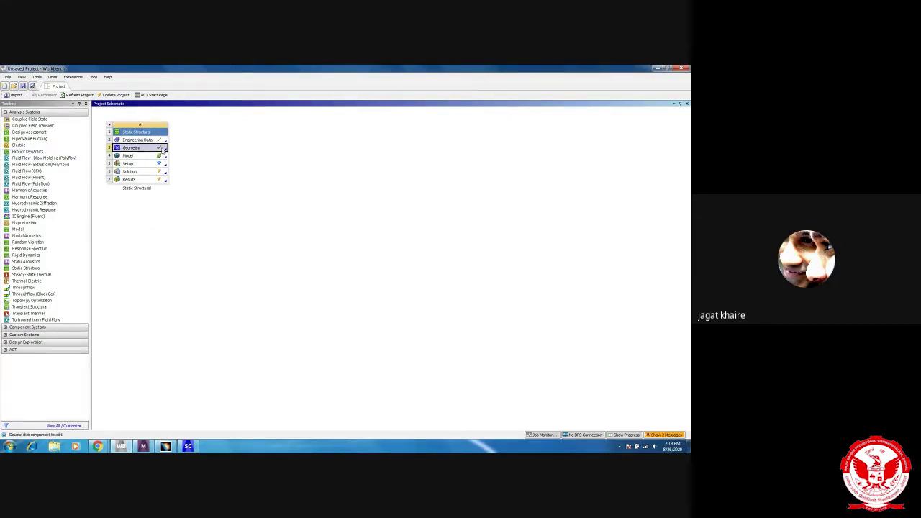
right_click(164, 149)
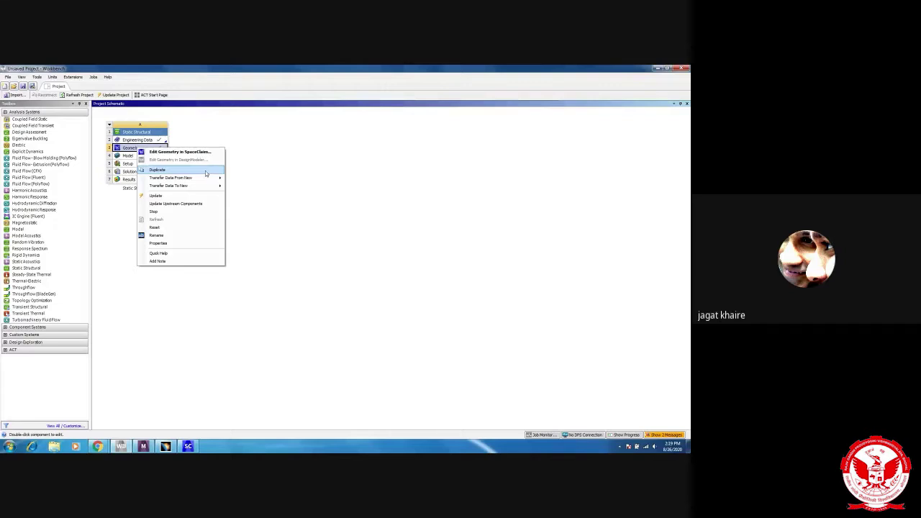
left_click(272, 176)
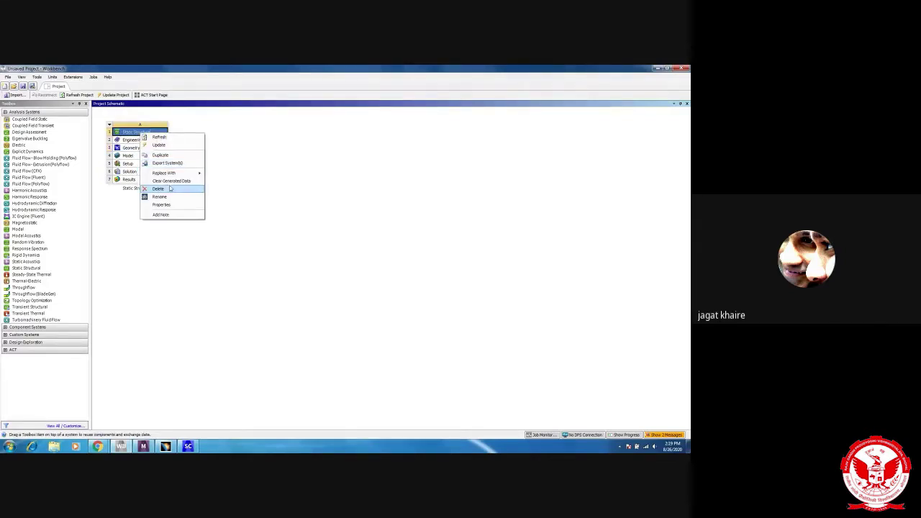
Step: Delete the Static Structural system from the Project Schematic and confirm the deletion
left_click(169, 190)
left_click(354, 267)
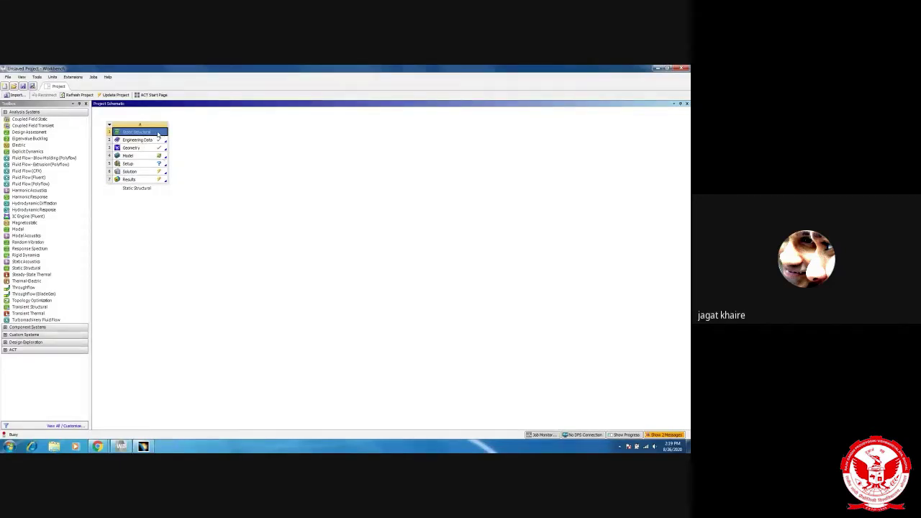
right_click(157, 134)
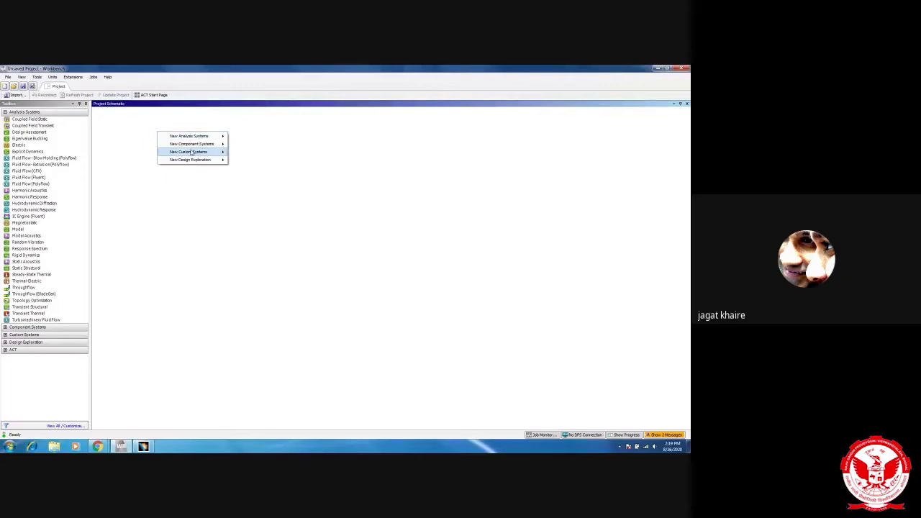
Step: Add a Modal analysis system to the empty Project Schematic and import Part1.stp from the Desktop as its geometry
key("Escape")
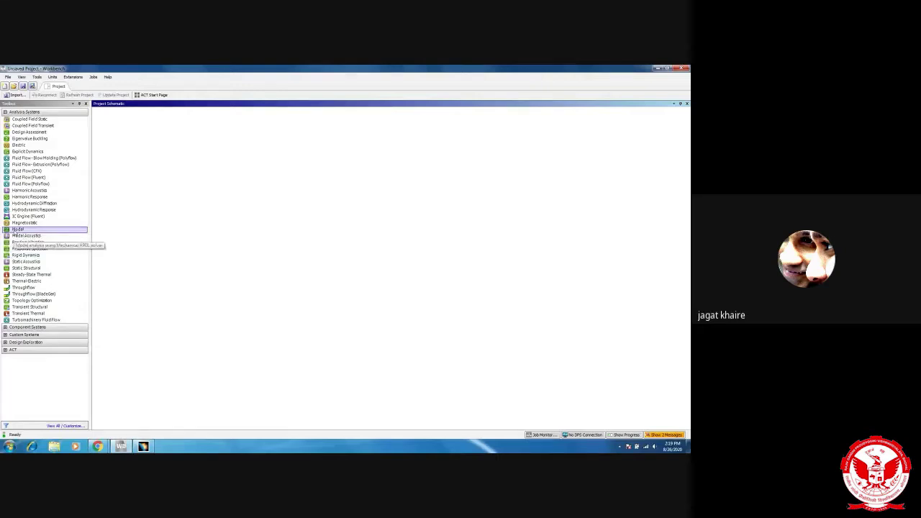
left_click_drag(14, 232, 133, 212)
left_click(144, 148)
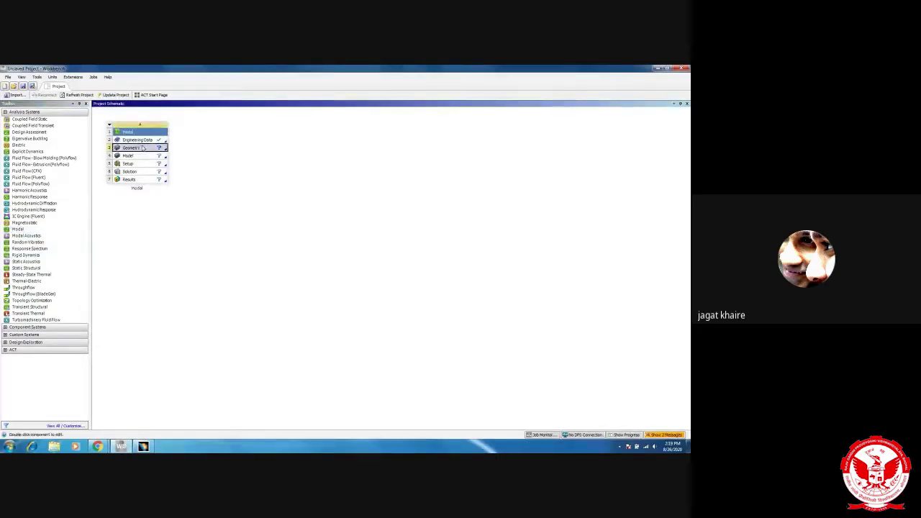
right_click(146, 149)
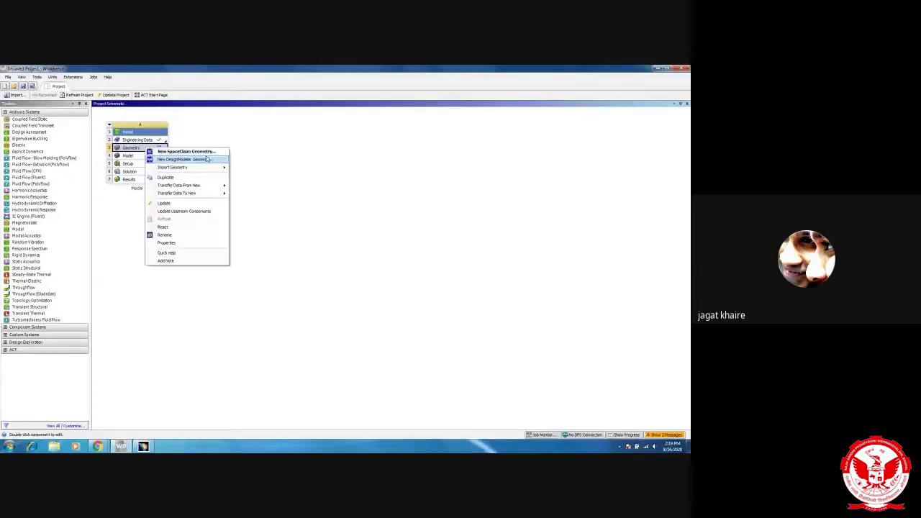
mouse_move(184, 168)
left_click(255, 167)
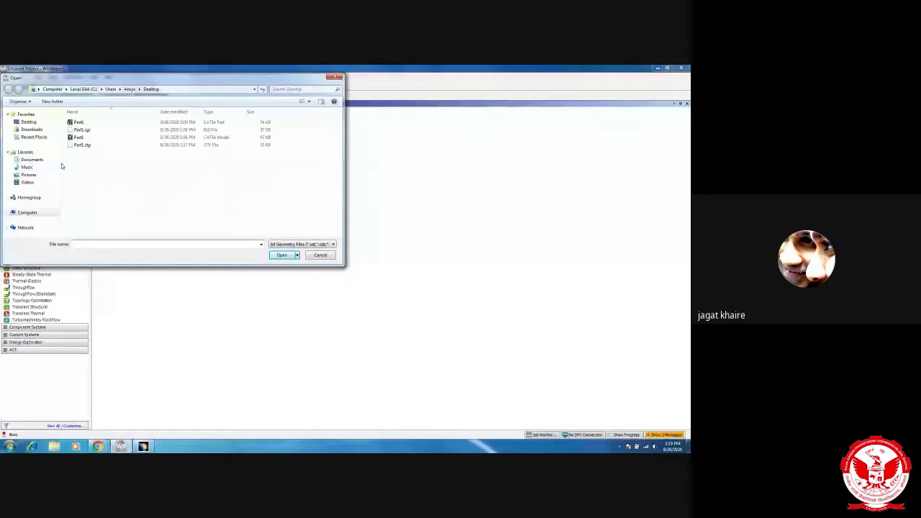
left_click(85, 145)
left_click(282, 255)
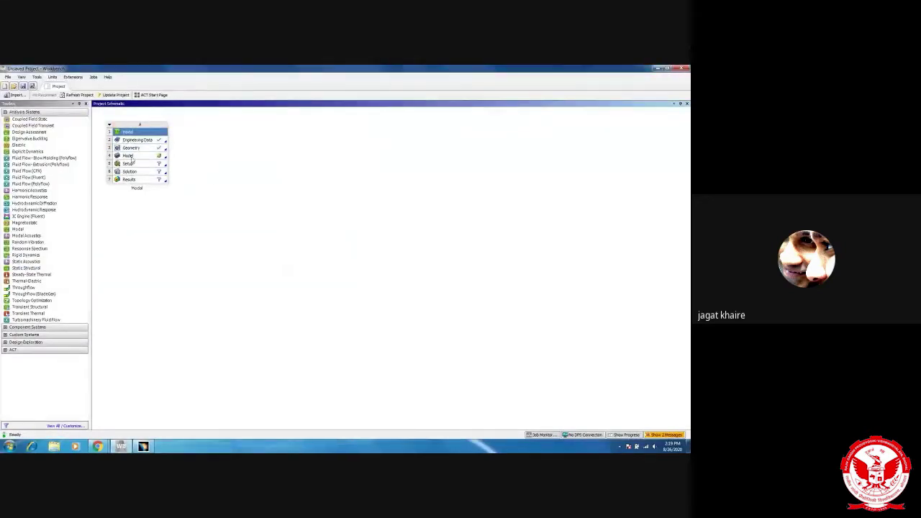
Step: Open the Modal system's model in Mechanical and inspect the imported body under Geometry
double_click(131, 157)
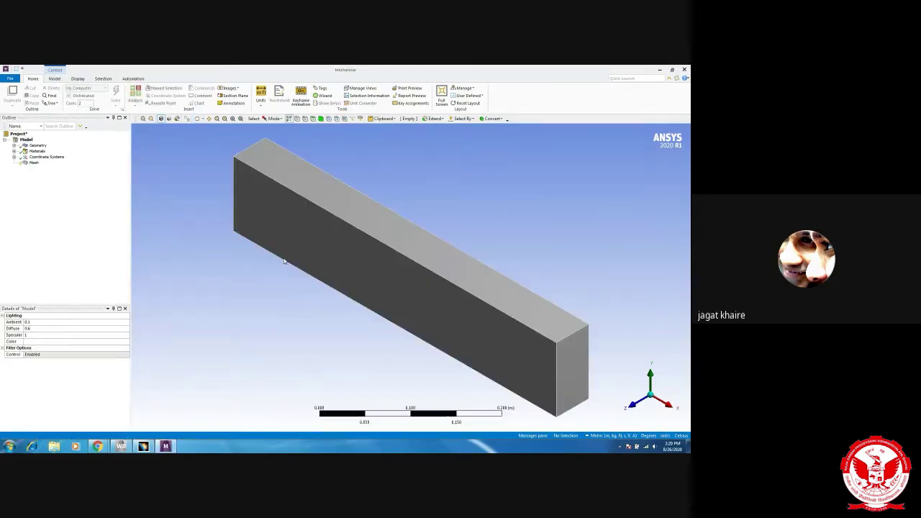
middle_click_drag(303, 206, 371, 209)
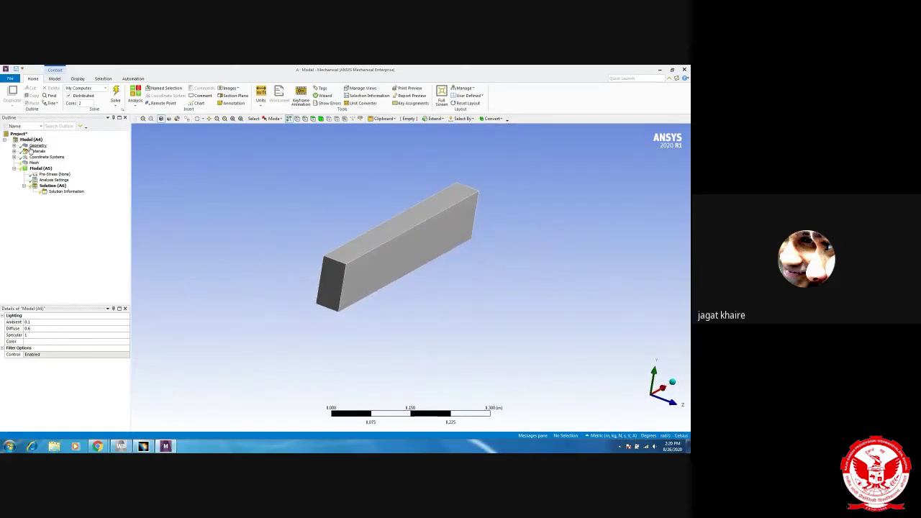
left_click(14, 146)
left_click(57, 151)
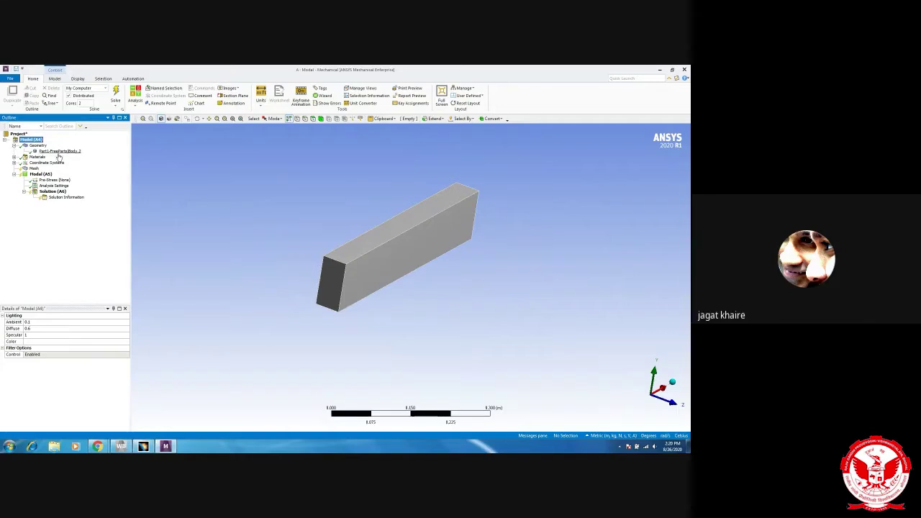
middle_click_drag(368, 283, 406, 310)
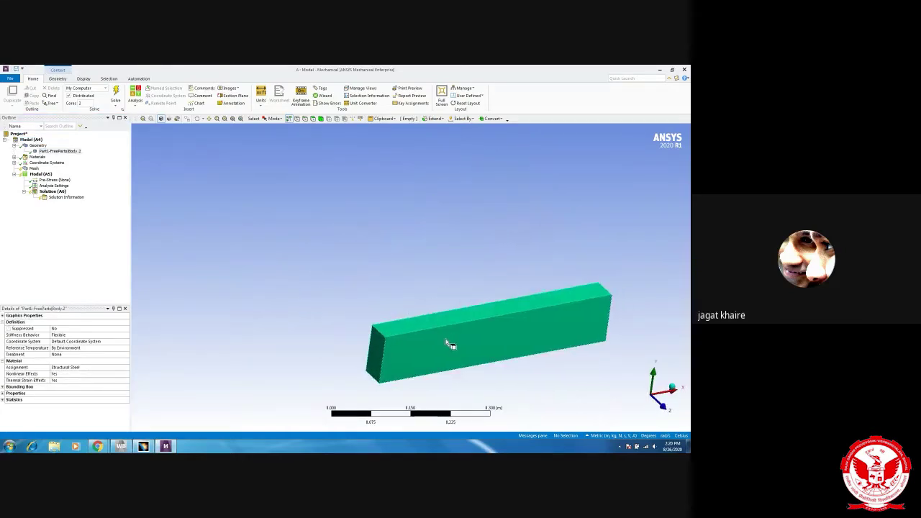
middle_click_drag(442, 341, 412, 281, "ctrl")
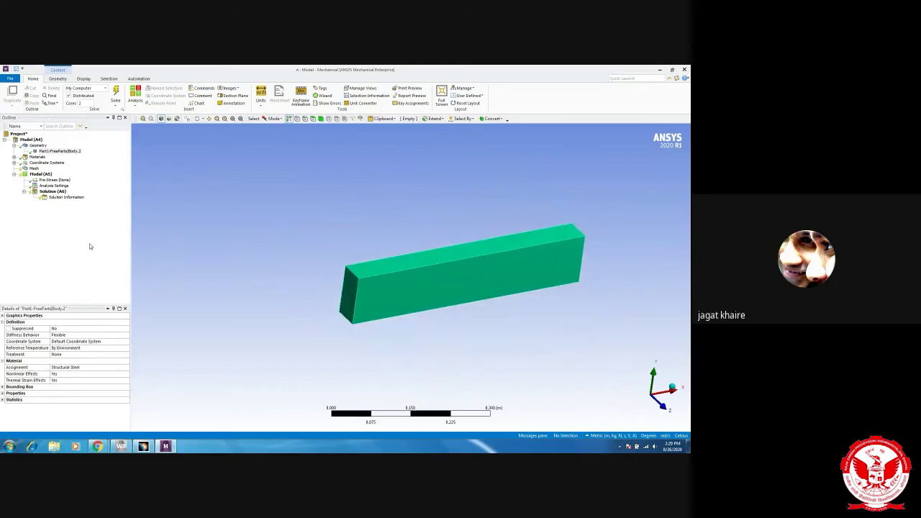
Step: Expand the mesh's Sizing and Quality settings and set its Physics Preference to Nonlinear Mechanical
left_click(34, 169)
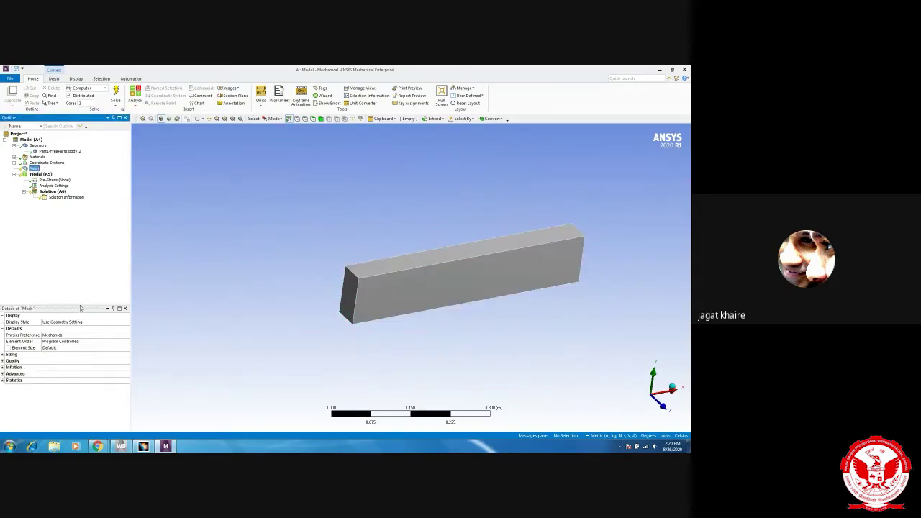
left_click_drag(79, 308, 79, 246)
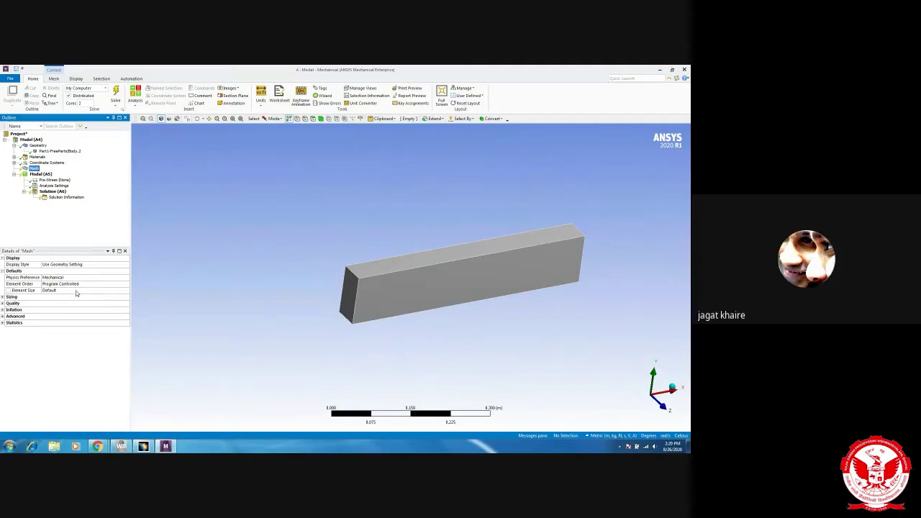
left_click(3, 297)
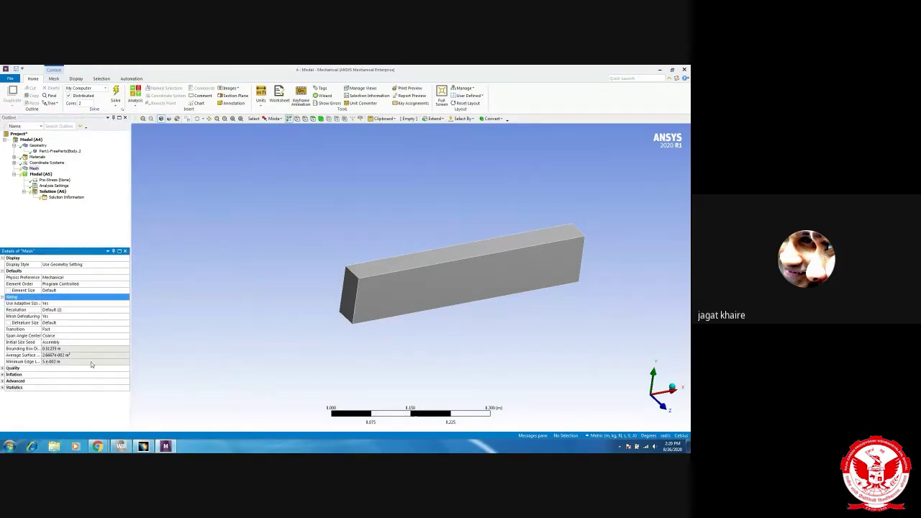
left_click(3, 368)
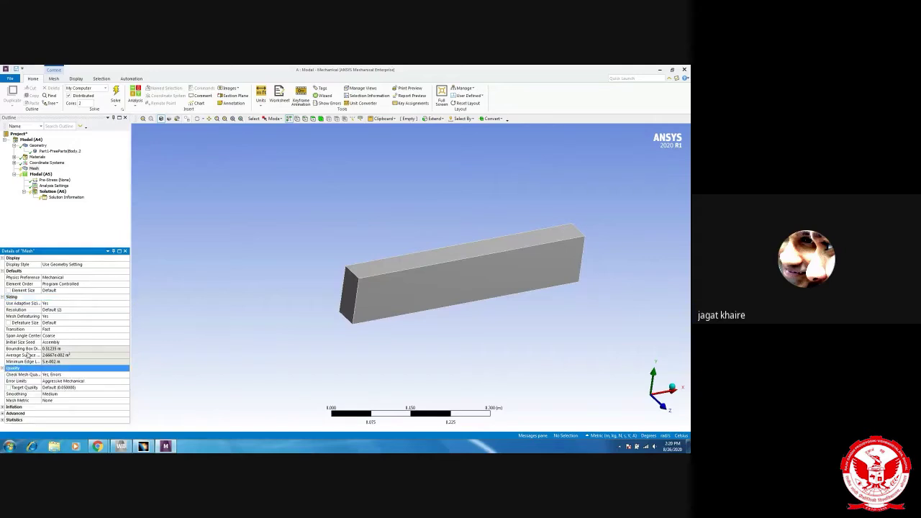
left_click(120, 279)
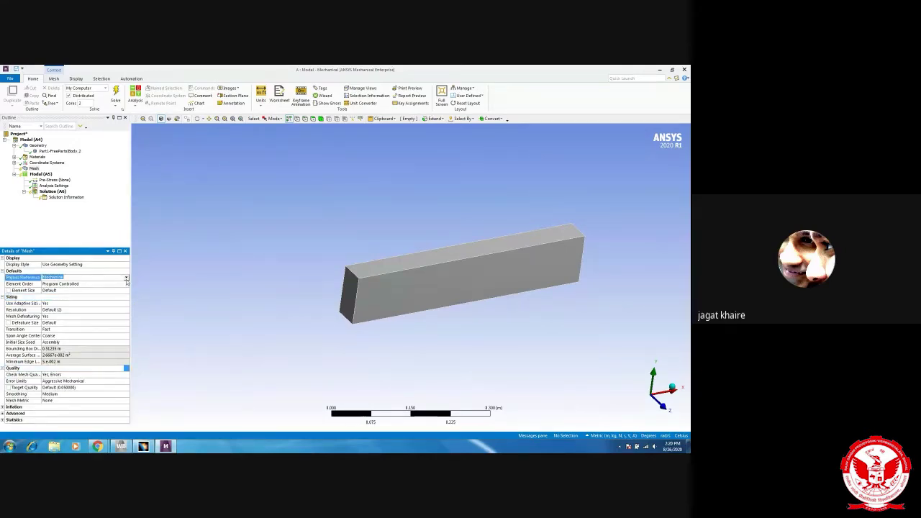
left_click(126, 278)
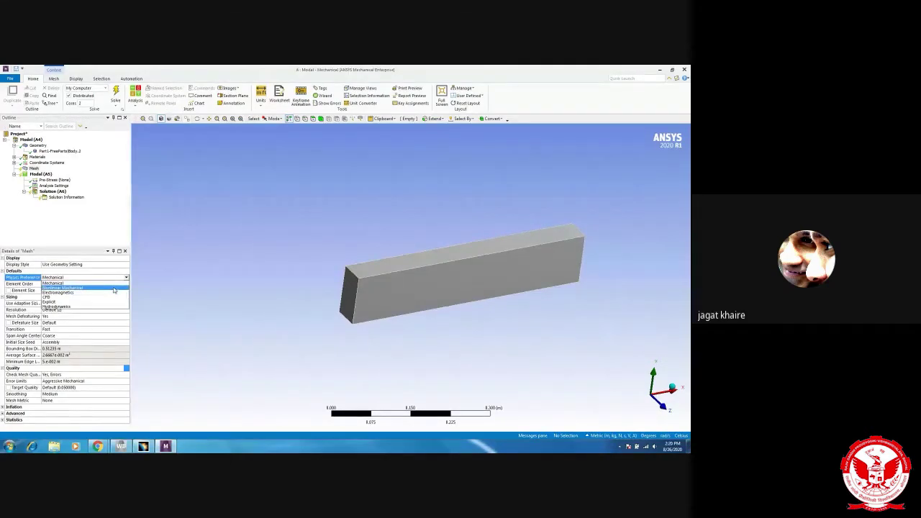
left_click(114, 289)
Step: Examine the bar's long faces and the mesh's Element Order, Element Size and Growth Rate settings in the widened details
left_click(486, 274)
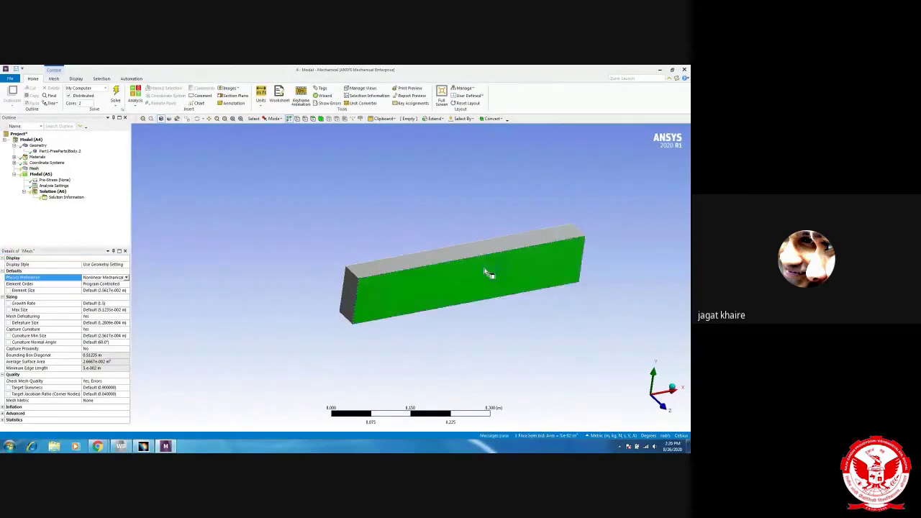
middle_click_drag(486, 274, 500, 288)
left_click(443, 271, "ctrl")
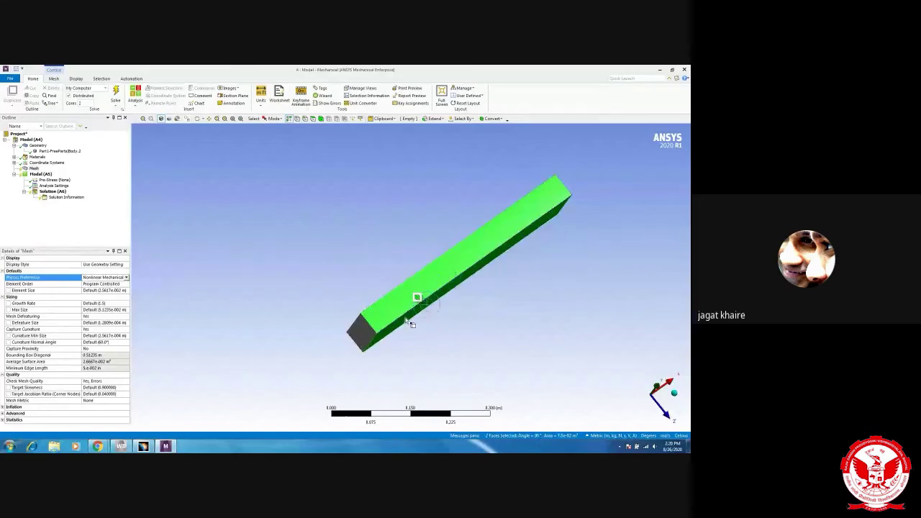
middle_click_drag(412, 324, 309, 295)
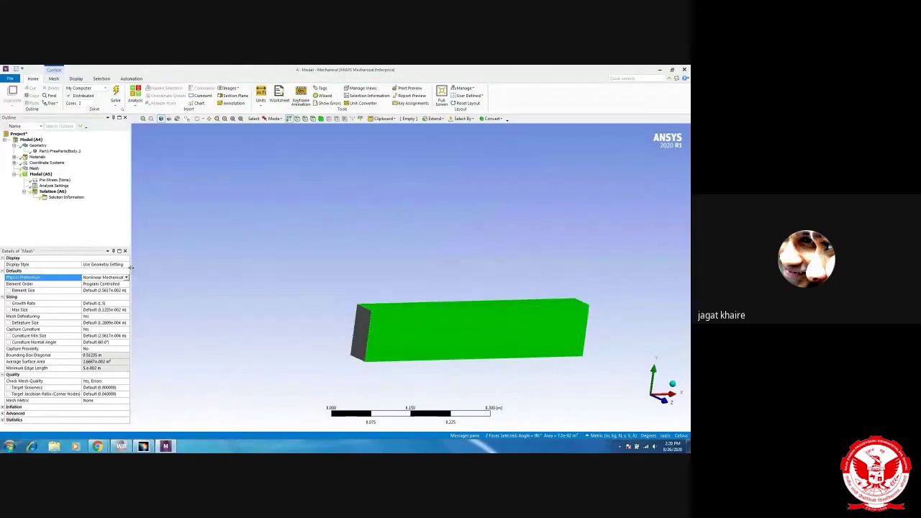
left_click_drag(131, 268, 156, 272)
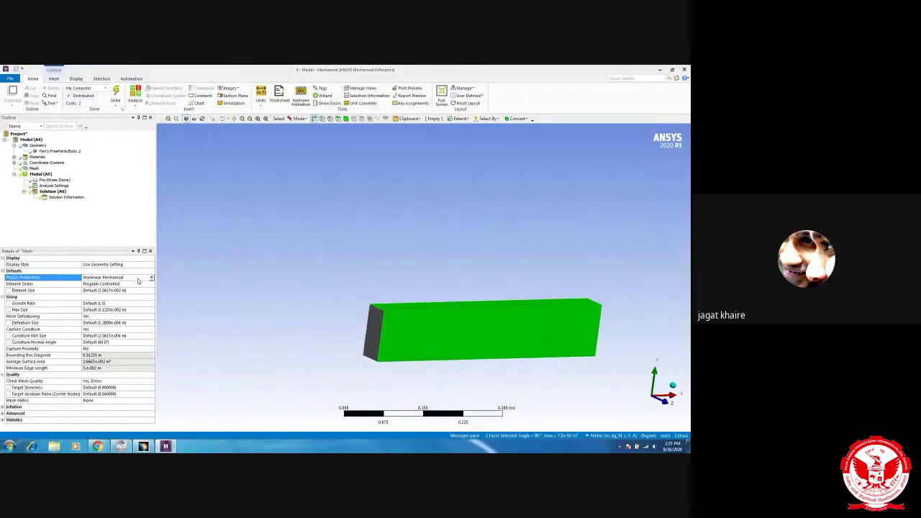
left_click(137, 284)
left_click(138, 290)
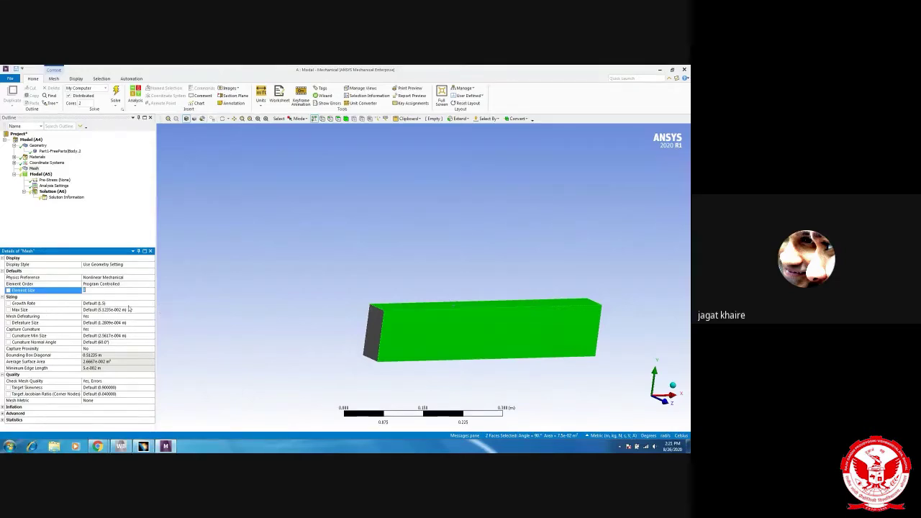
left_click(129, 305)
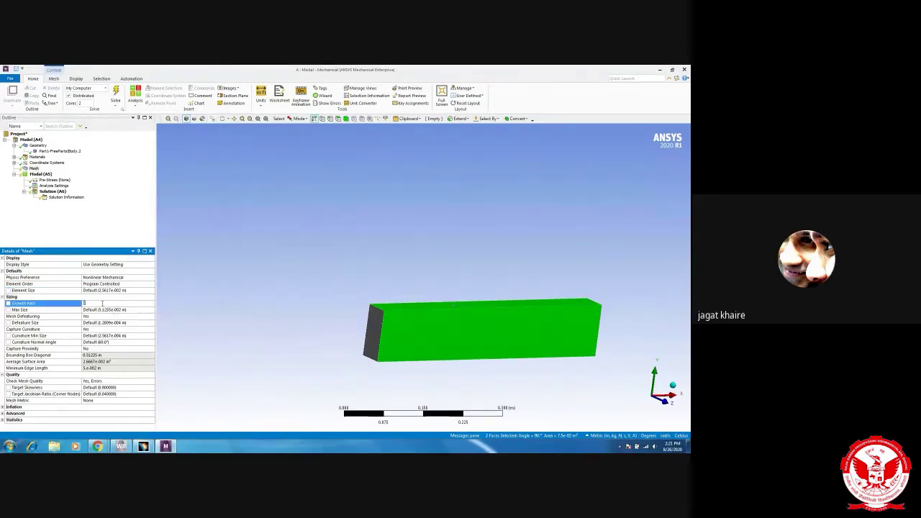
middle_click_drag(378, 276, 414, 305)
scroll(414, 305, "down", 2)
middle_click_drag(388, 353, 406, 319)
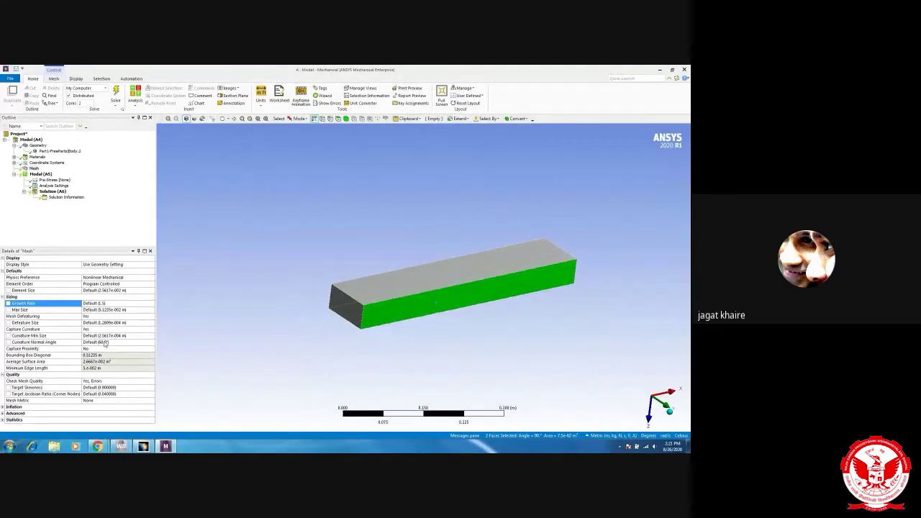
left_click(117, 303)
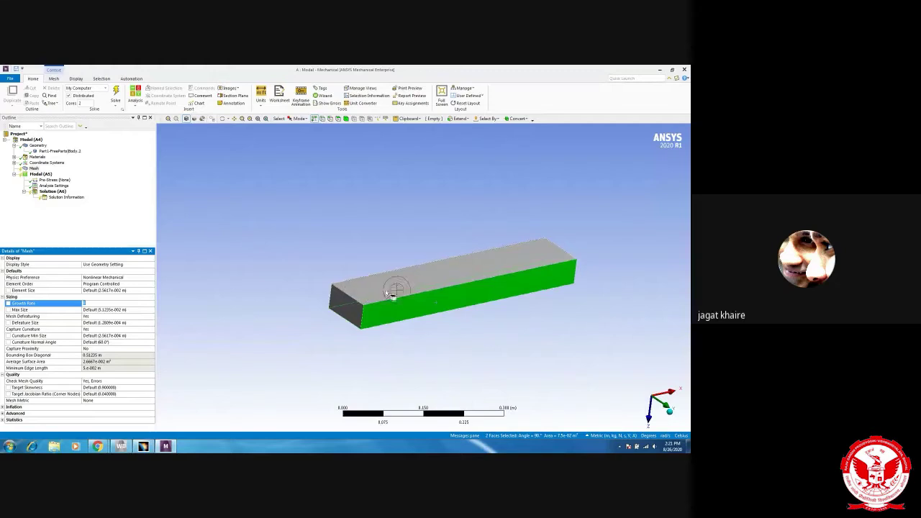
left_click(243, 333)
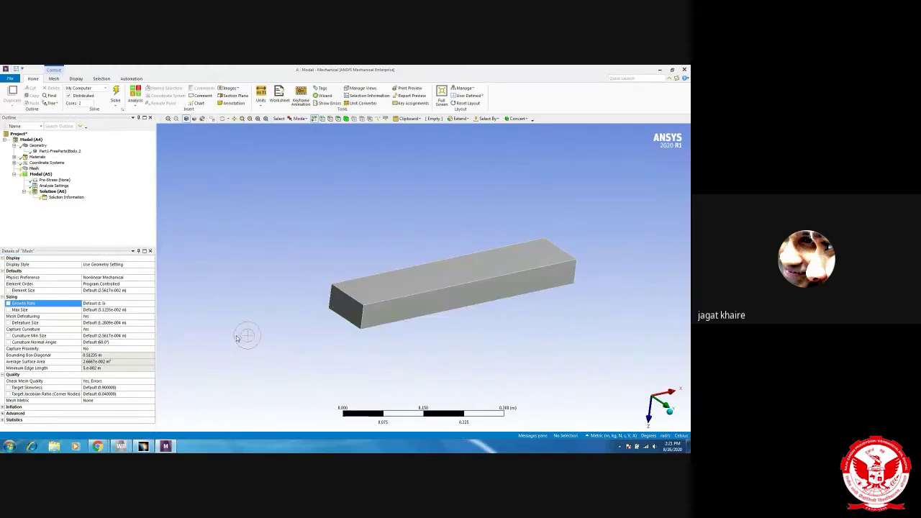
left_click(111, 304)
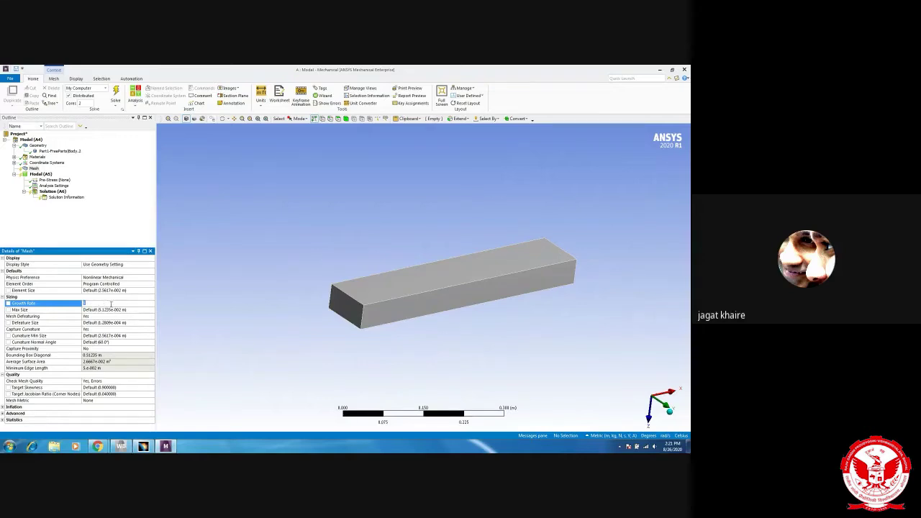
type("1.5")
left_click(229, 329)
Step: Generate the mesh on the bar and check it from another angle
right_click(34, 168)
left_click(58, 194)
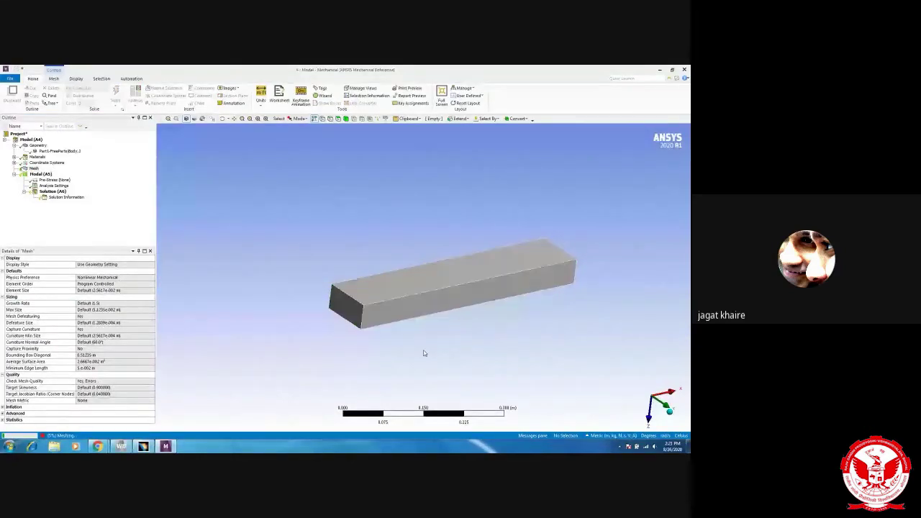
mouse_move(353, 297)
middle_mouse_down()
mouse_move(437, 276)
mouse_move(429, 279)
middle_mouse_up()
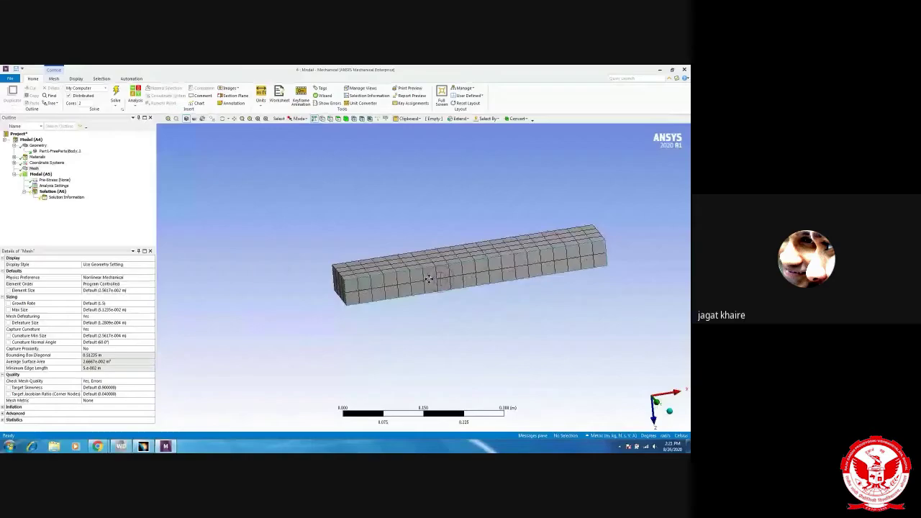
Step: Insert a Sizing control under Mesh and scope it to the whole bar body
right_click(34, 168)
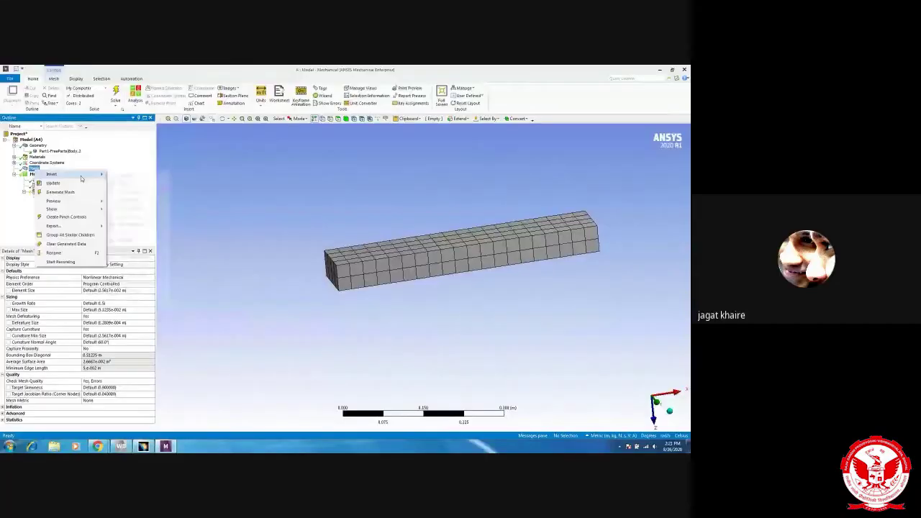
mouse_move(69, 174)
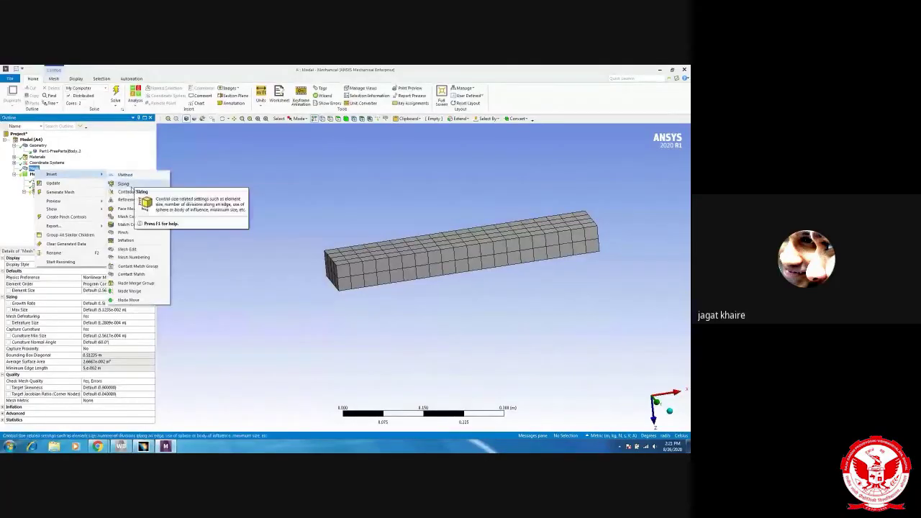
left_click(124, 184)
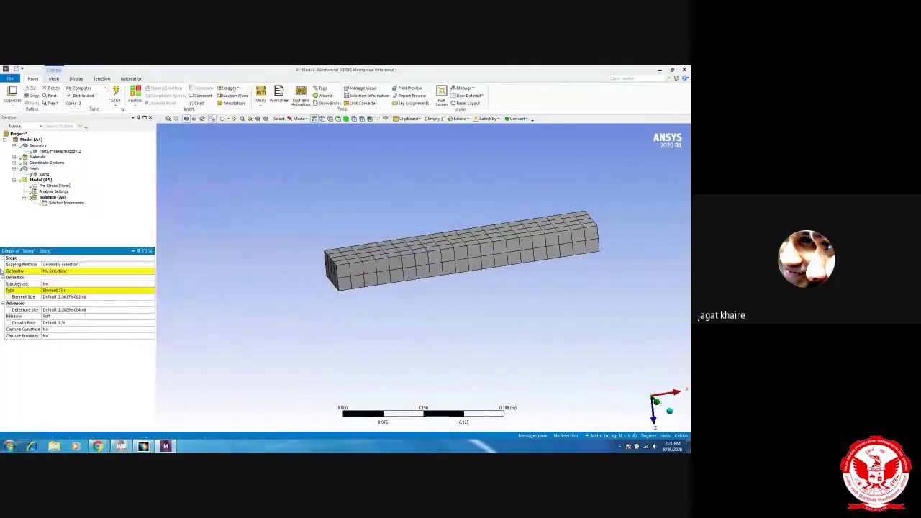
left_click(85, 264)
left_click(72, 271)
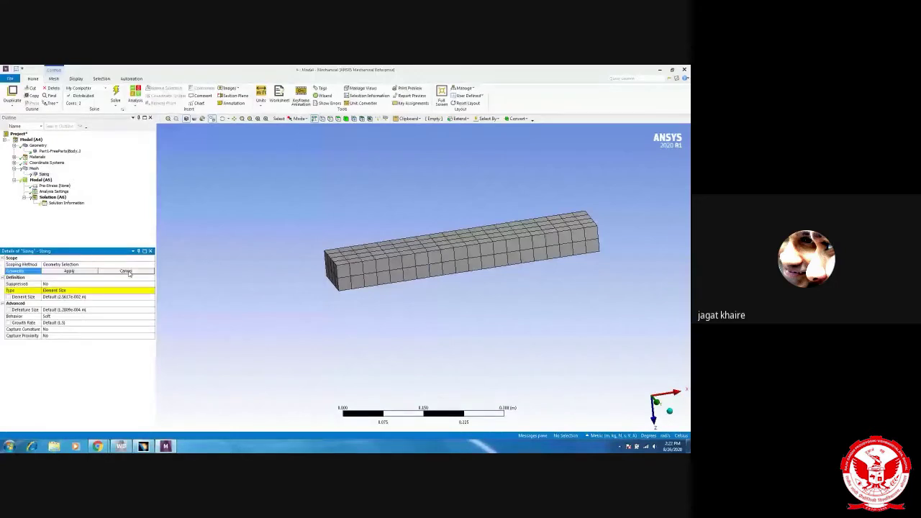
middle_click_drag(421, 247, 391, 263)
left_click(391, 264)
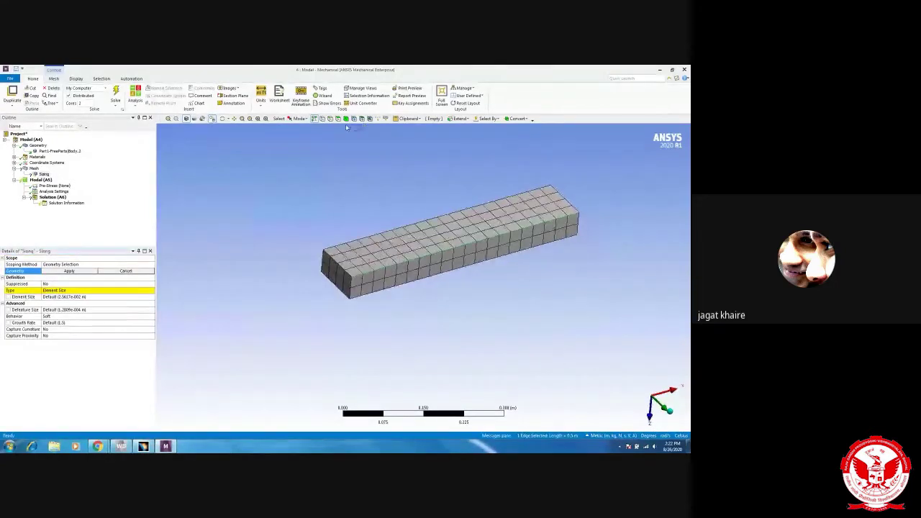
left_click(338, 119)
left_click(395, 274)
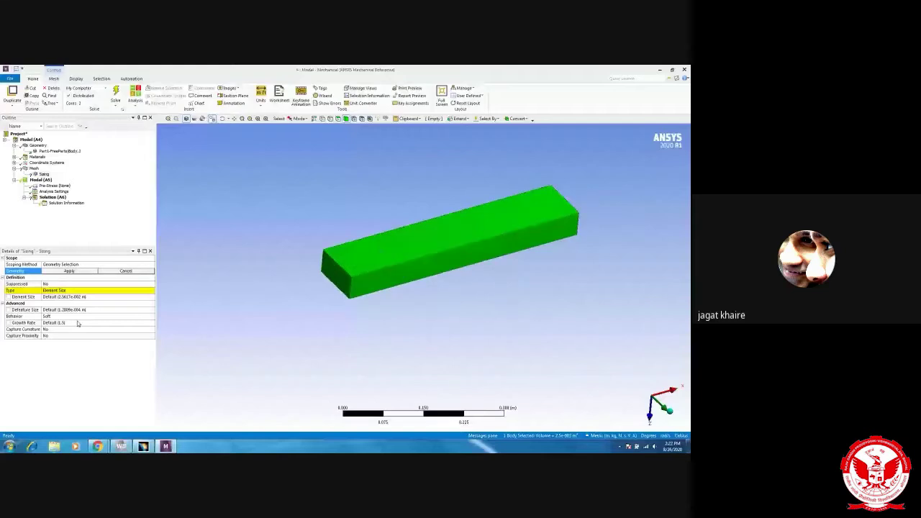
left_click(69, 271)
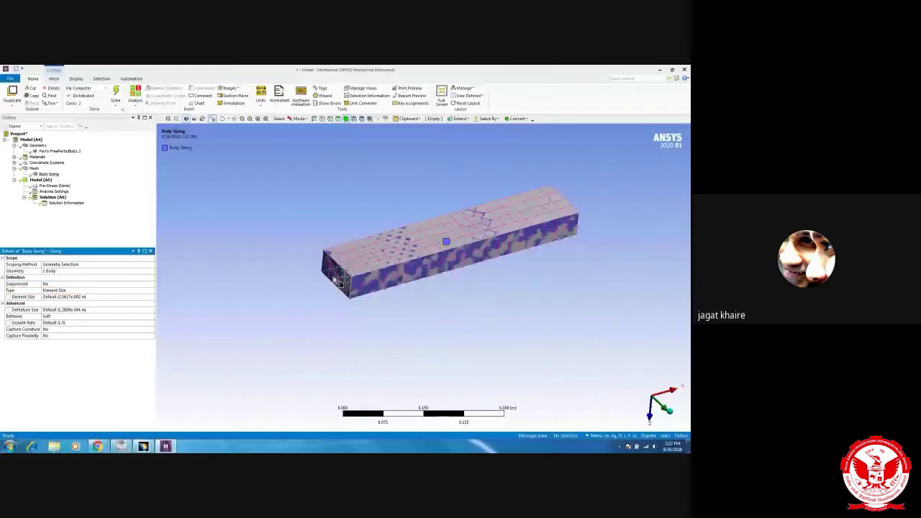
Step: Set the Body Sizing control's element size to 0.05 m
left_click(88, 298)
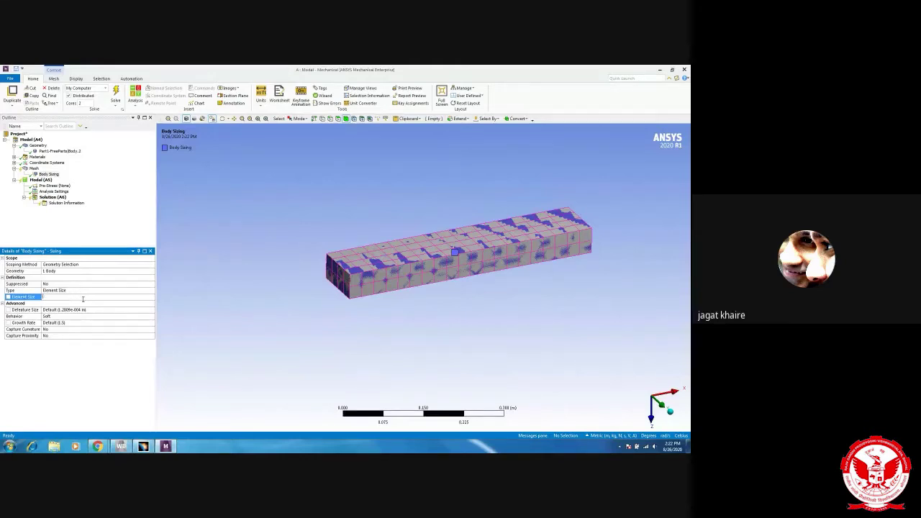
type("0.0")
key("Return")
left_click(62, 297)
type("2")
left_click(69, 298)
type("0.005")
left_click(94, 343)
Step: Update the mesh with the new body sizing and check it from several angles
left_click(34, 170)
right_click(34, 170)
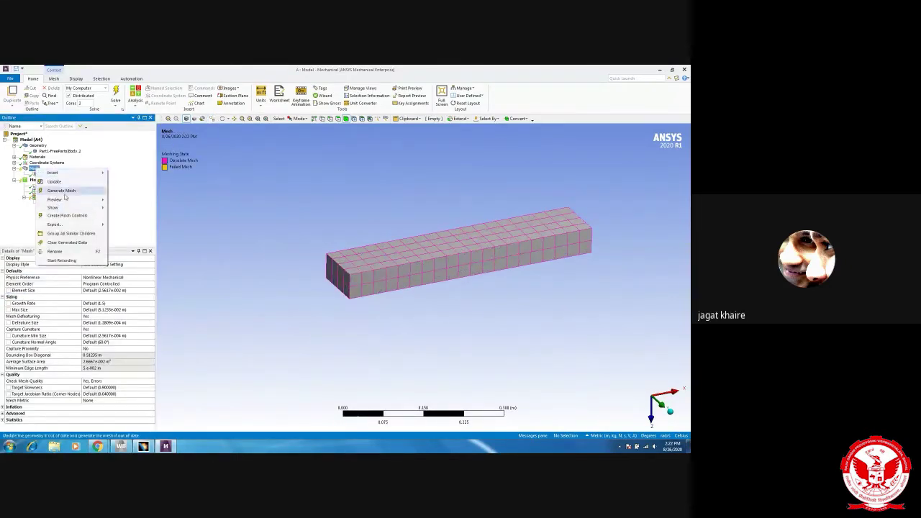
left_click(62, 184)
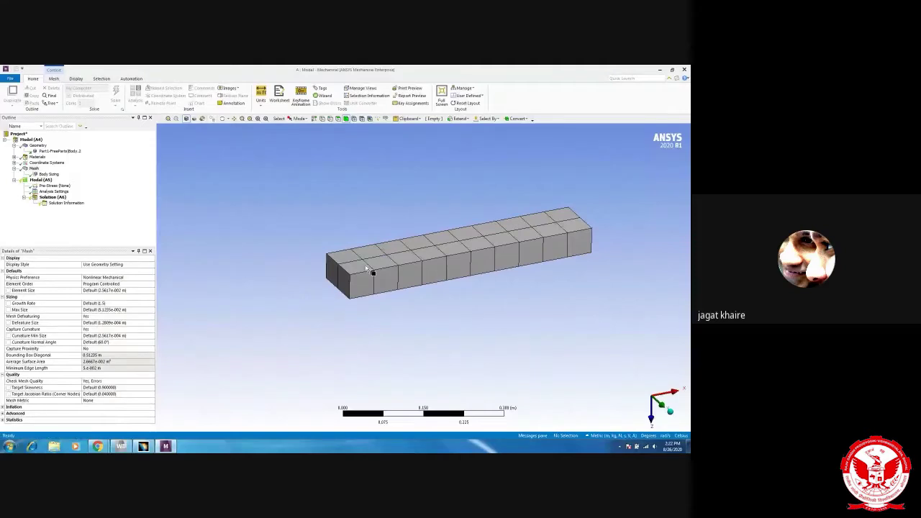
middle_click_drag(372, 267, 345, 253)
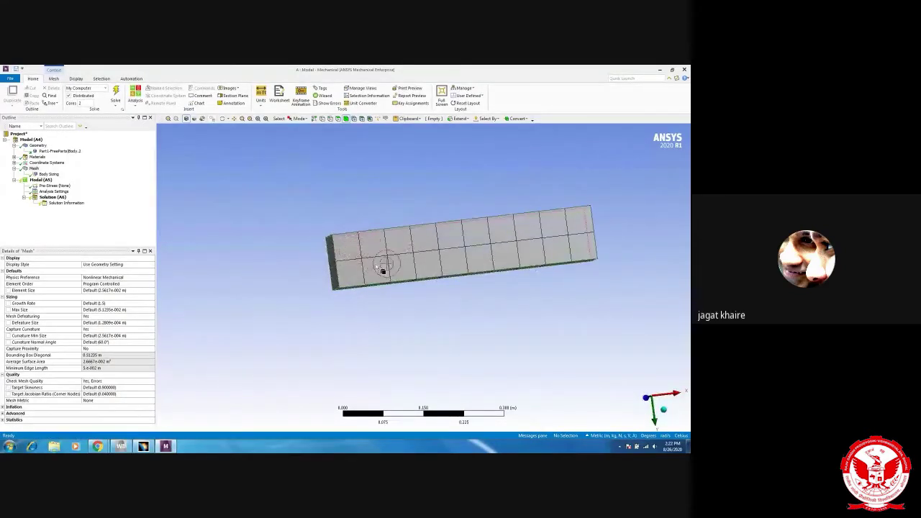
middle_click_drag(519, 266, 371, 234)
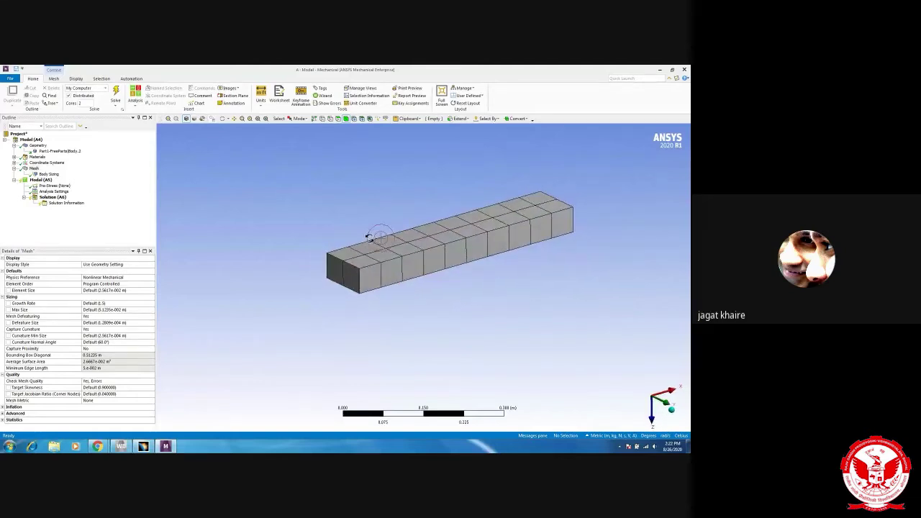
Step: Set the Body Sizing element size to 0.5 m, update the mesh and check it on the bar
left_click(45, 174)
left_click(76, 297)
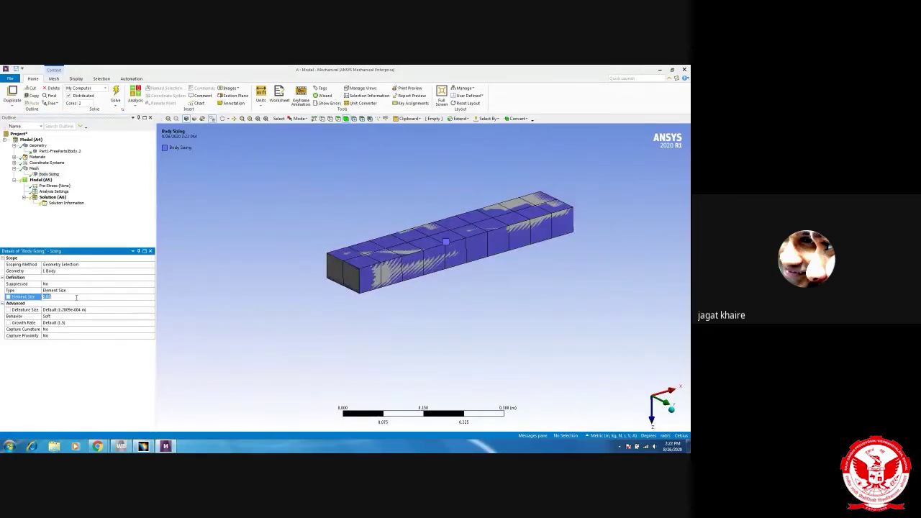
type("0.05")
key("Return")
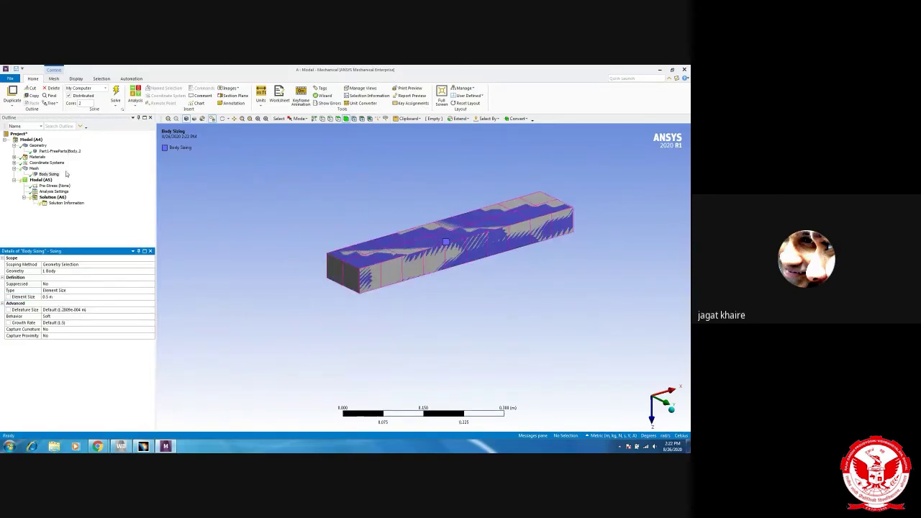
right_click(36, 168)
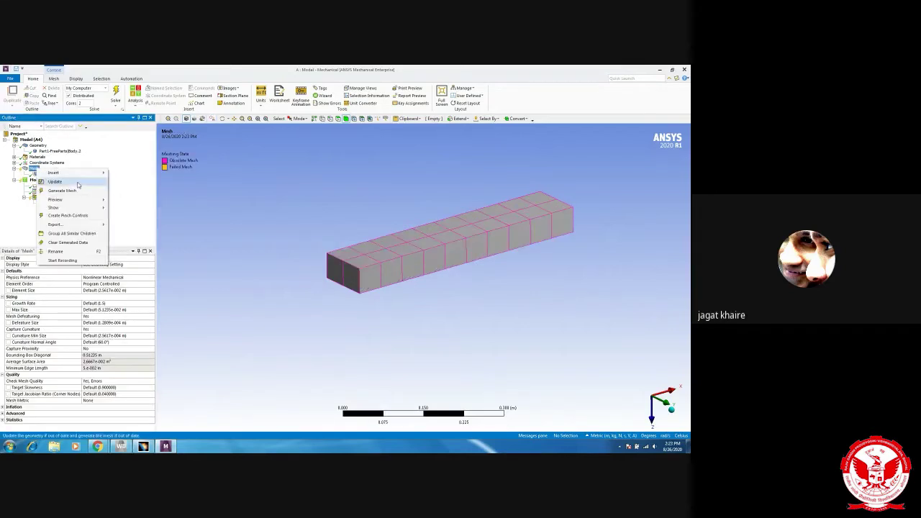
left_click(54, 181)
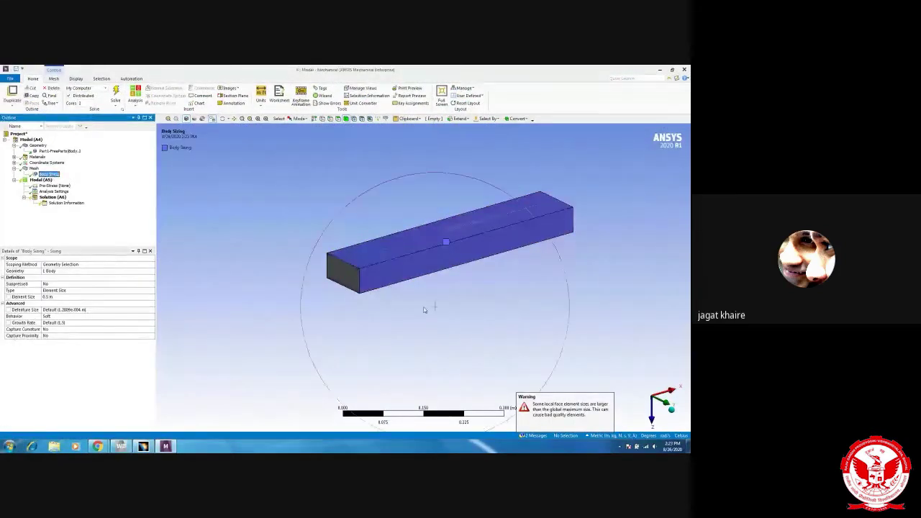
left_click(424, 310)
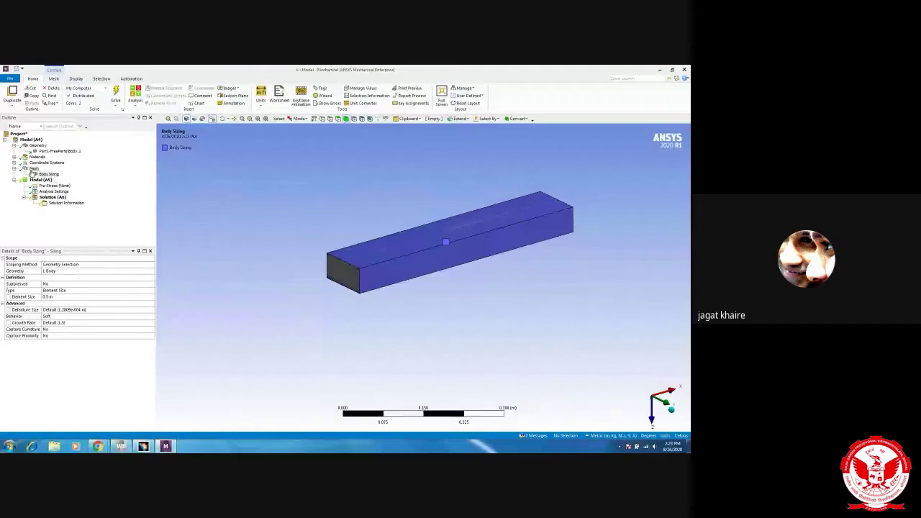
left_click(33, 168)
middle_click_drag(370, 304, 421, 280)
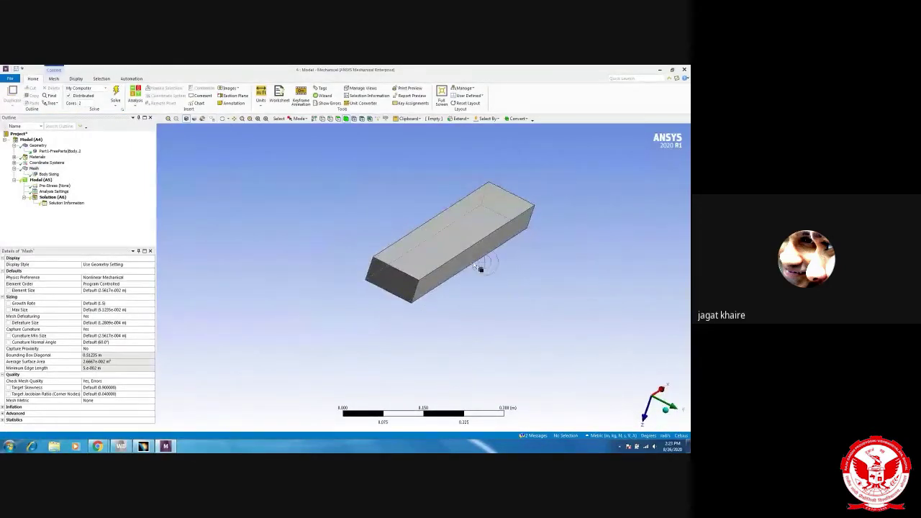
middle_click_drag(480, 269, 428, 293)
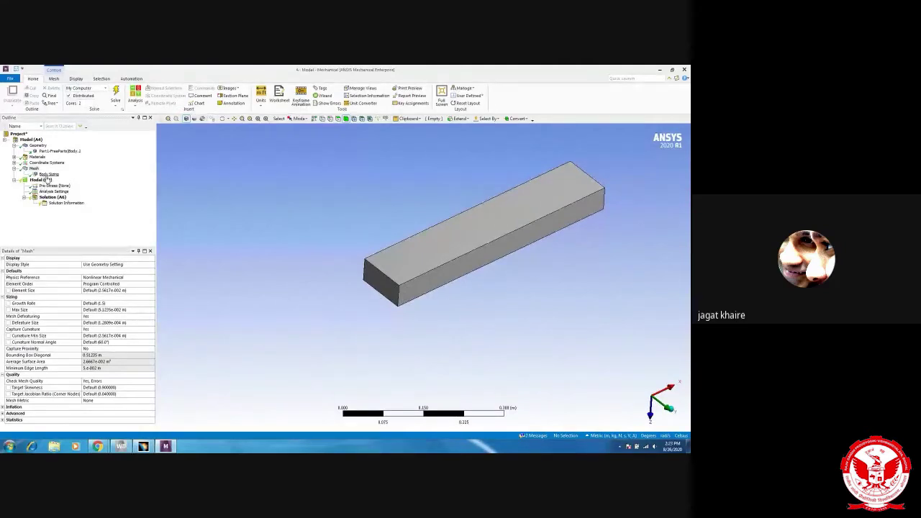
Step: Set the Body Sizing element size to 0.005 m, regenerate the mesh and check it up close
left_click(48, 174)
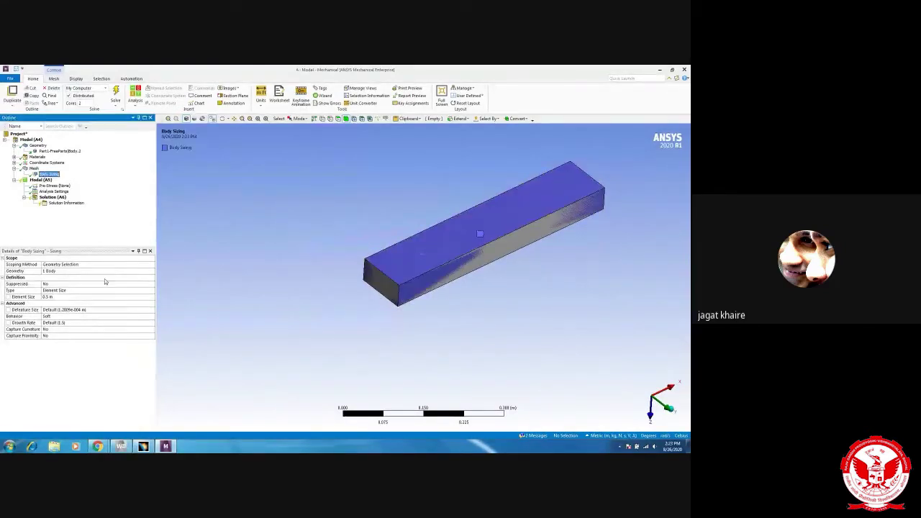
left_click(64, 297)
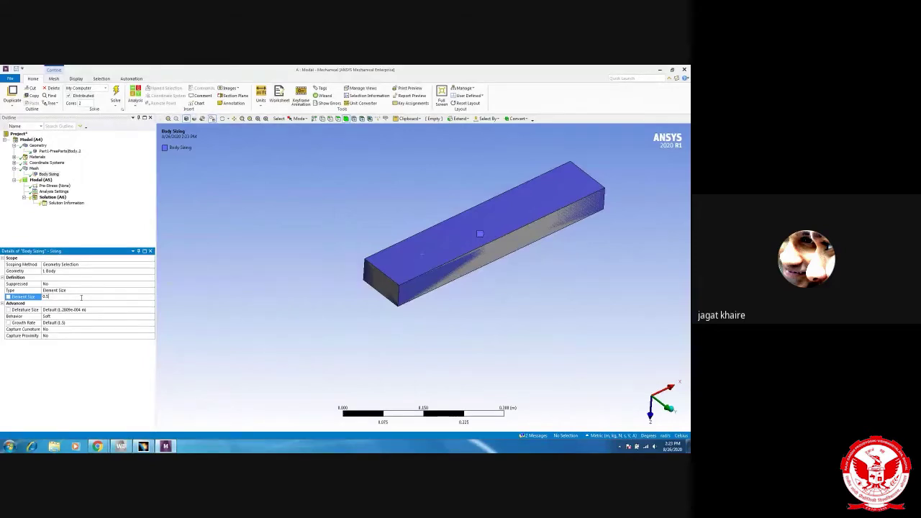
key("Return")
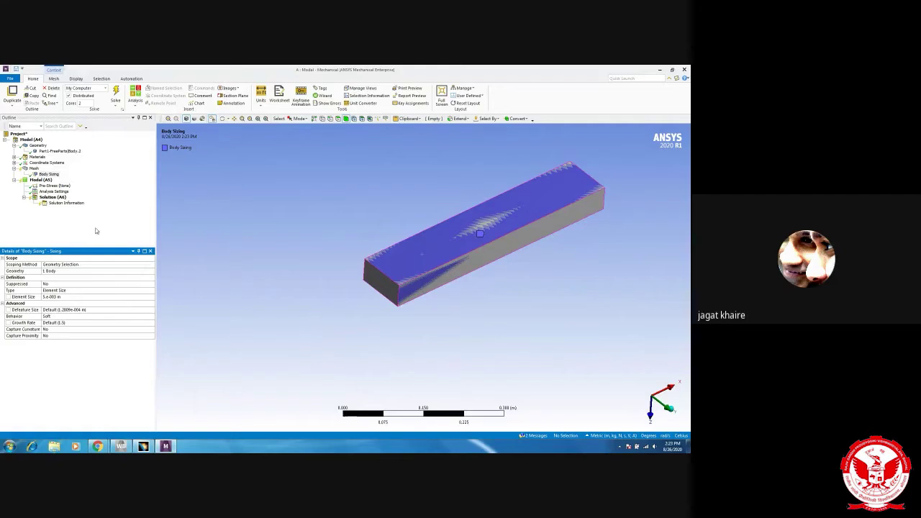
right_click(34, 170)
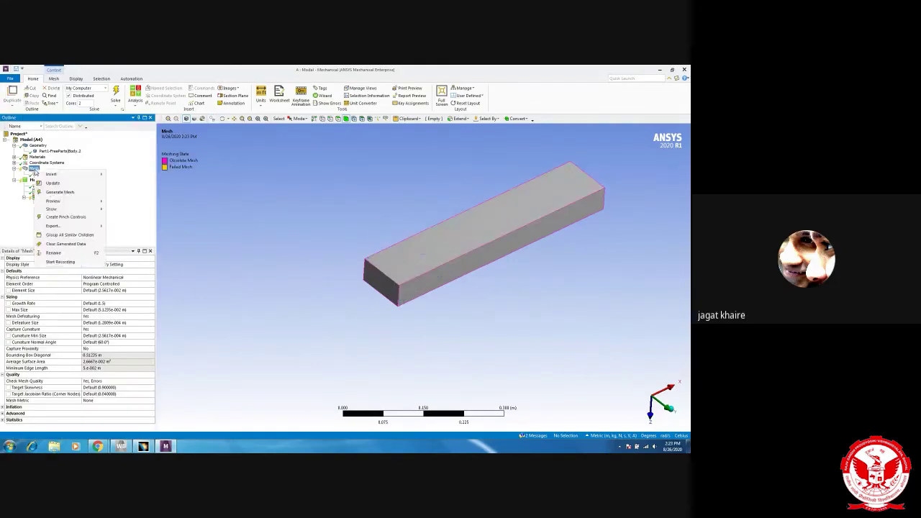
left_click(70, 188)
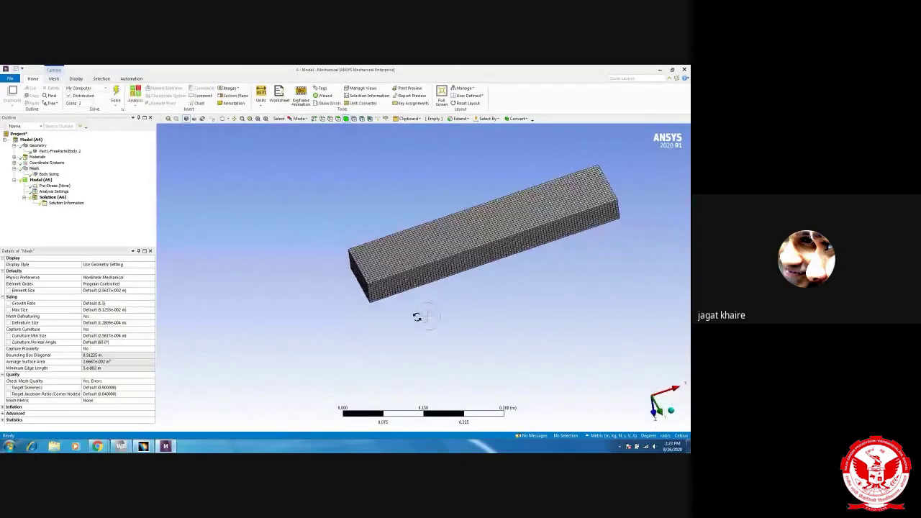
scroll(403, 294, "up", 5)
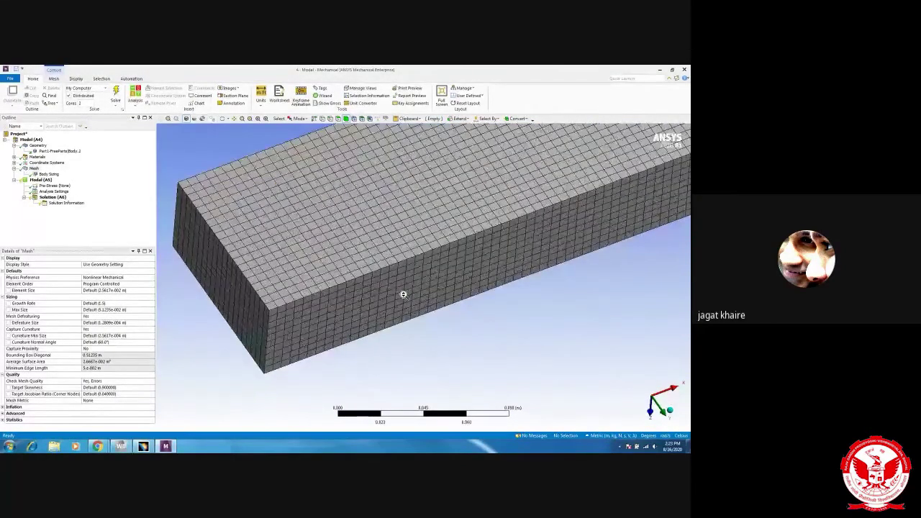
mouse_move(403, 294)
middle_mouse_down()
mouse_move(335, 253)
mouse_move(240, 267)
mouse_move(304, 272)
mouse_move(298, 267)
mouse_move(259, 290)
mouse_move(336, 304)
mouse_move(308, 256)
mouse_move(340, 305)
mouse_move(313, 301)
mouse_move(355, 314)
mouse_move(346, 309)
mouse_move(382, 303)
mouse_move(403, 313)
middle_mouse_up()
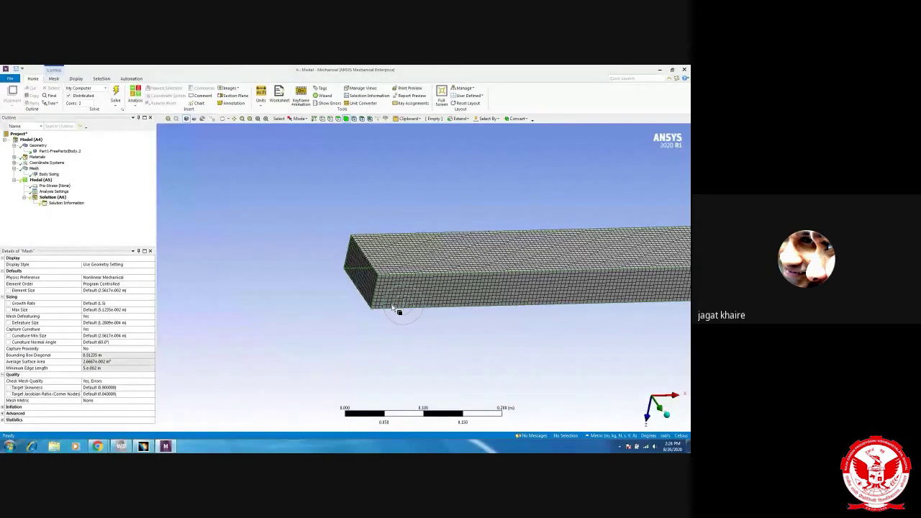
left_click(392, 306)
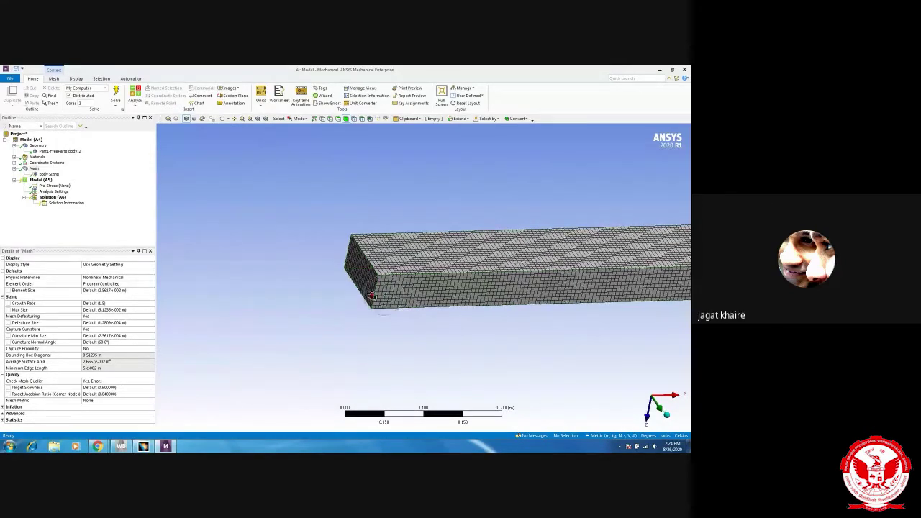
middle_click_drag(372, 295, 324, 298)
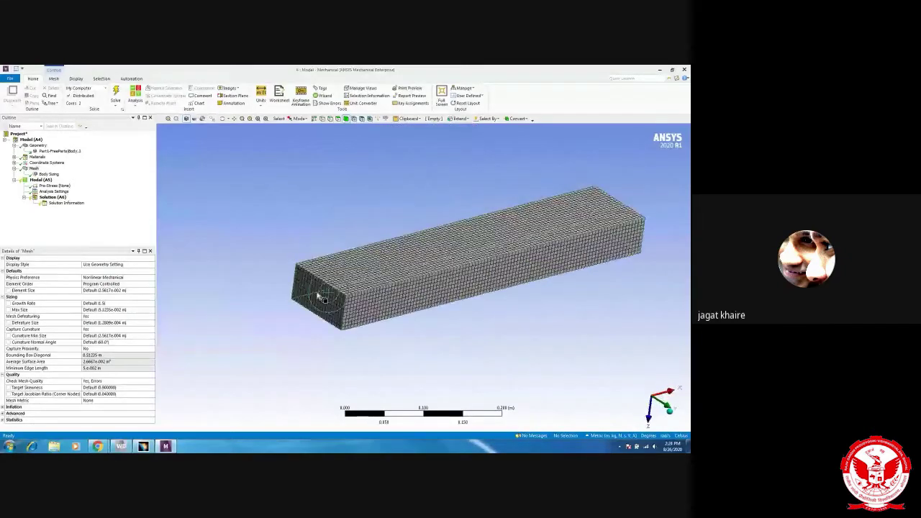
Step: Insert a Fixed Support in the Modal analysis and scope it to the bar's near end face
left_click(41, 179)
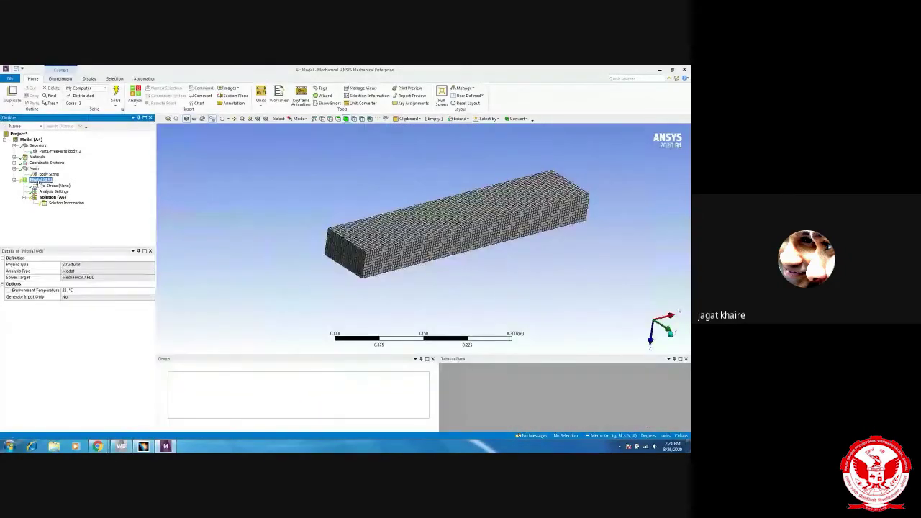
right_click(42, 181)
mouse_move(93, 189)
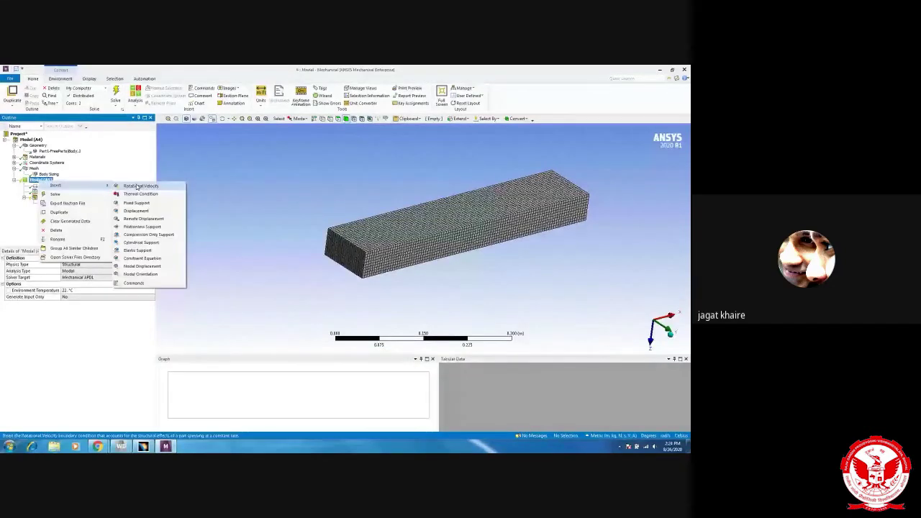
left_click(137, 202)
left_click(358, 266)
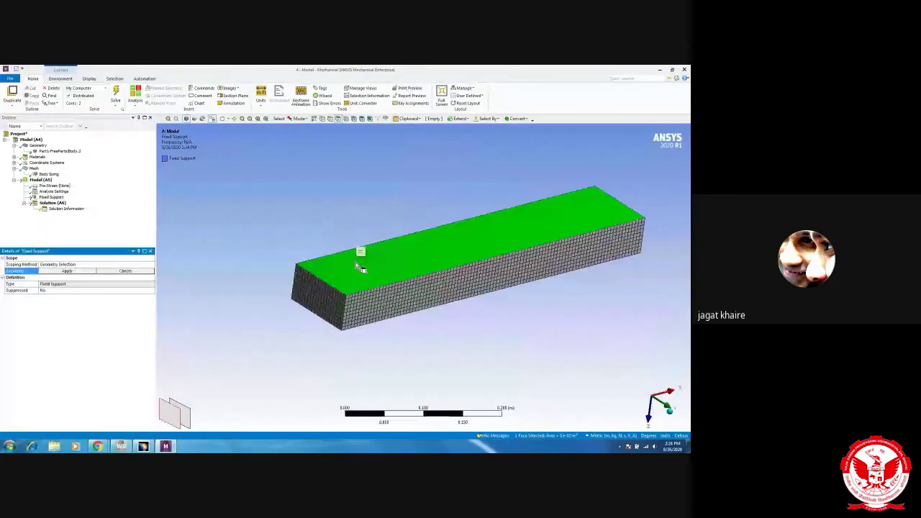
left_click(324, 297)
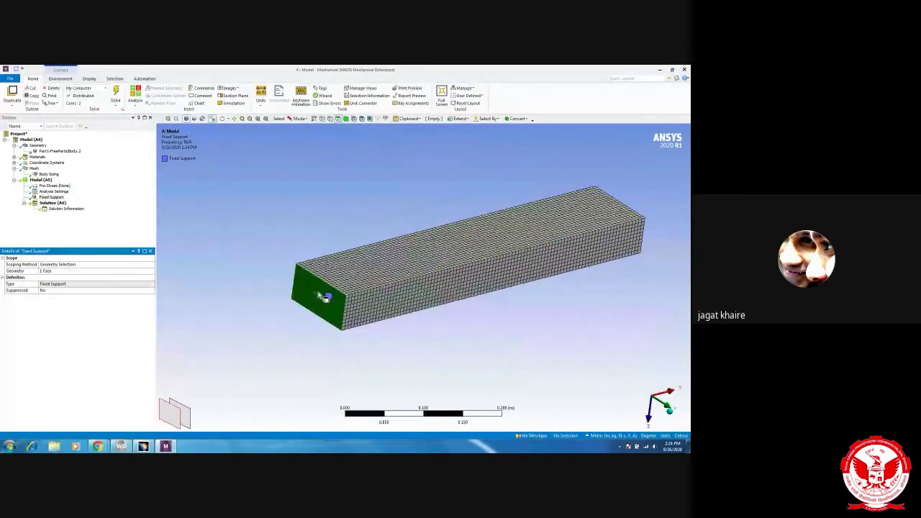
Step: Insert a Total Deformation result under Solution
left_click(54, 204)
right_click(55, 204)
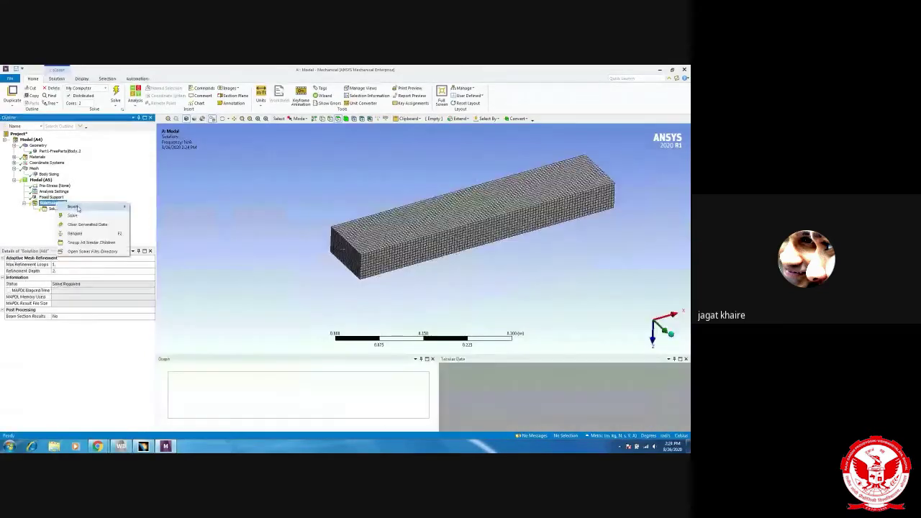
left_click(224, 214)
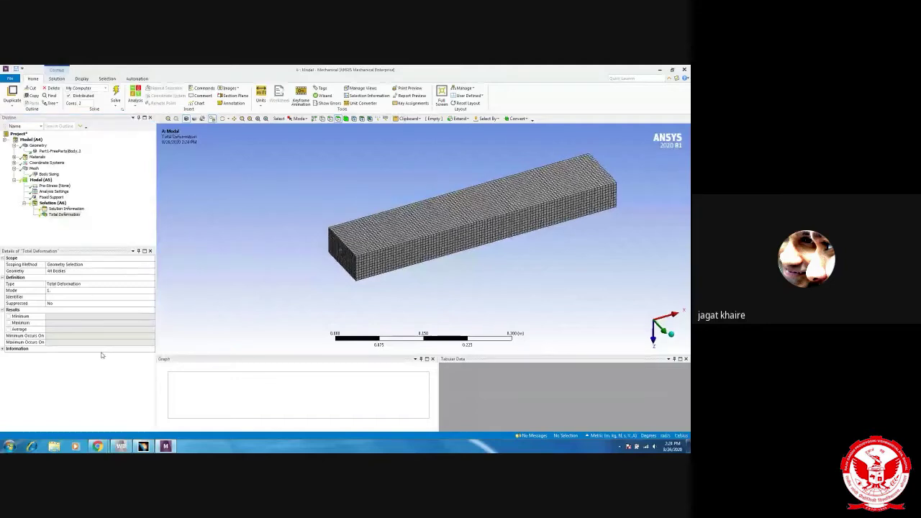
Step: Review the Pre-Stress and Fixed Support entries, and the Participation Factor Summary and Solver Output views of Solution Information
left_click(56, 185)
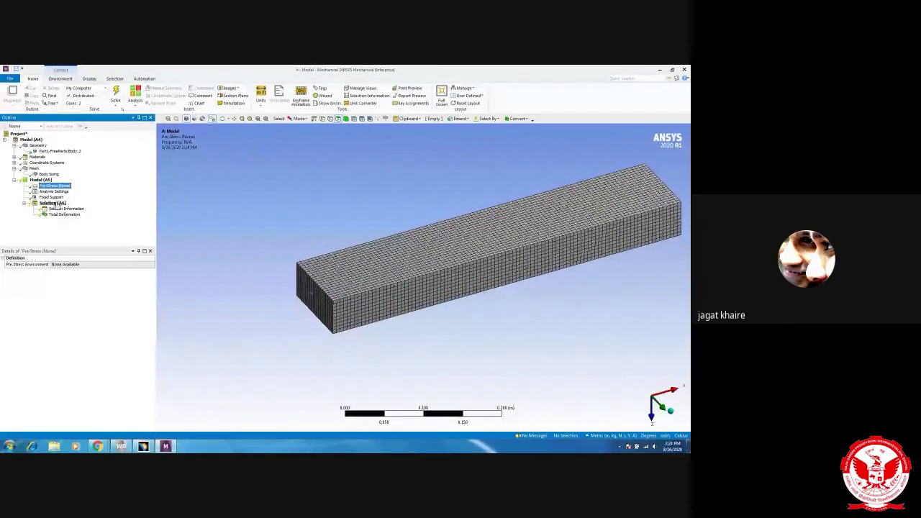
left_click(52, 198)
left_click(65, 209)
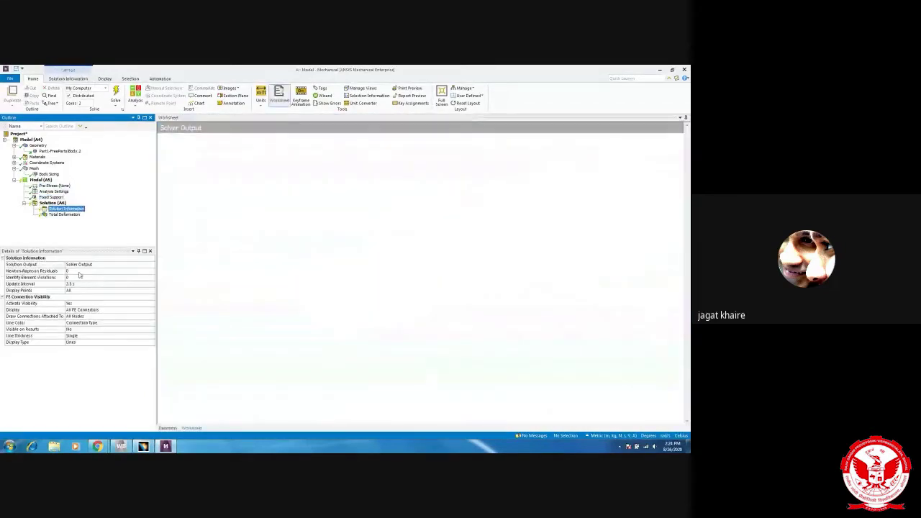
left_click(90, 265)
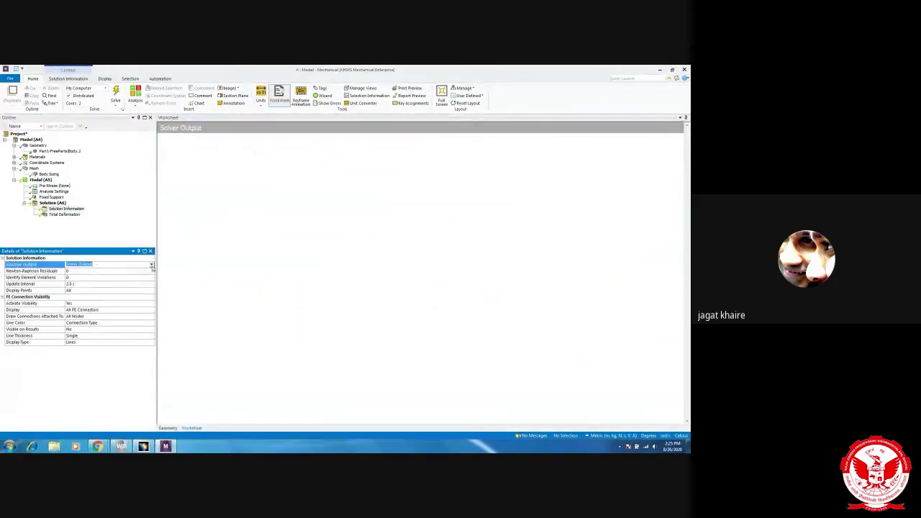
left_click(151, 265)
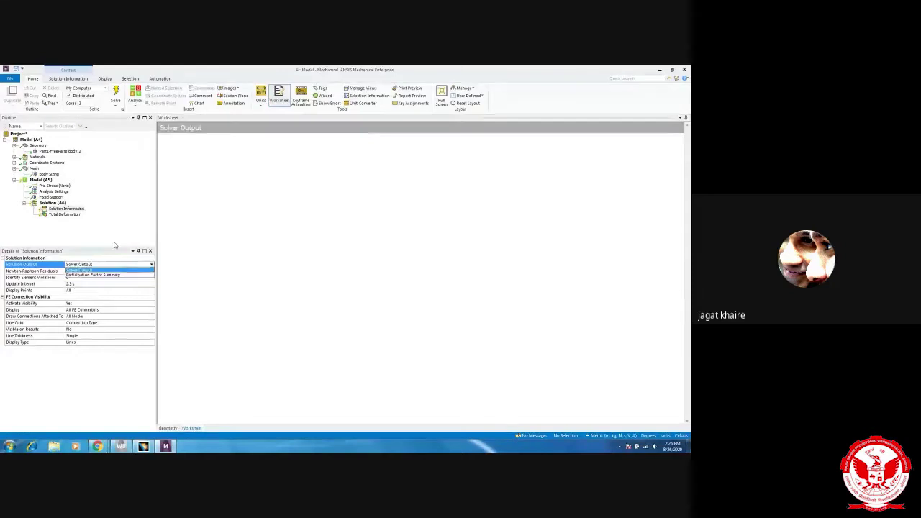
left_click(80, 275)
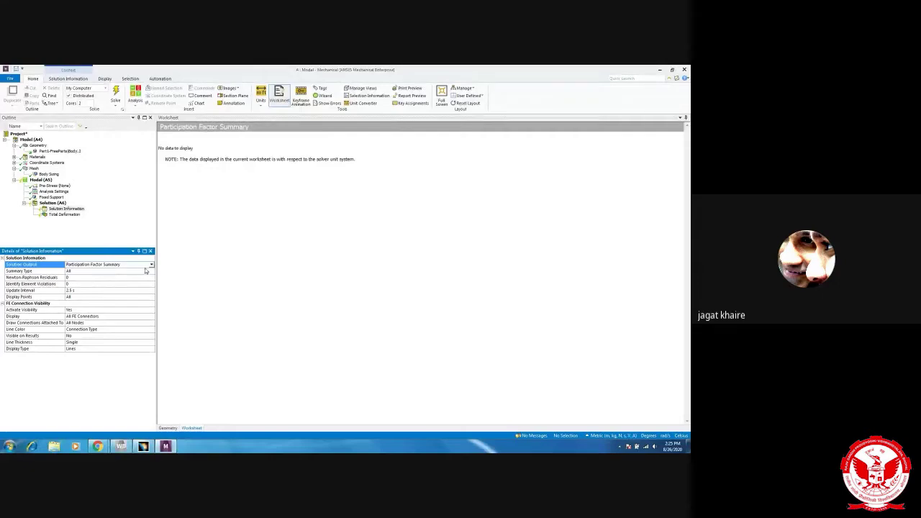
left_click(152, 264)
left_click(120, 270)
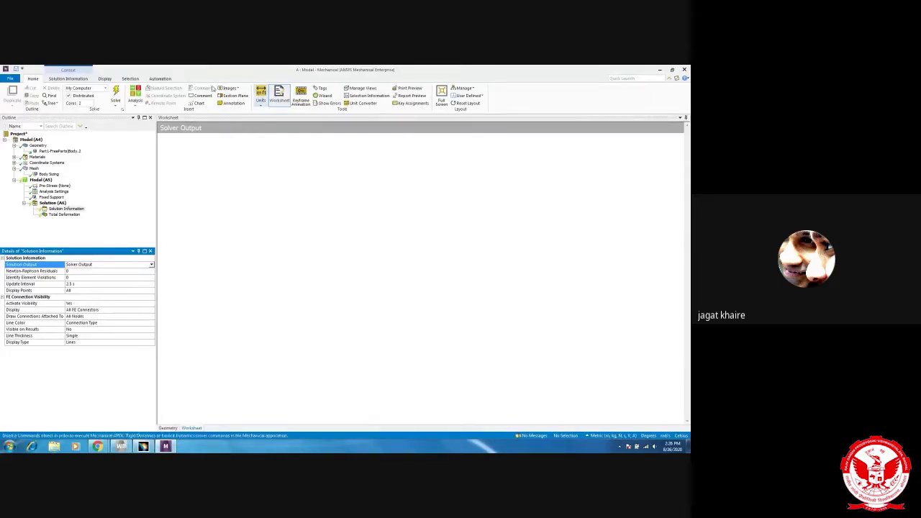
Step: Solve the modal analysis and go to its Total Deformation result
left_click(116, 95)
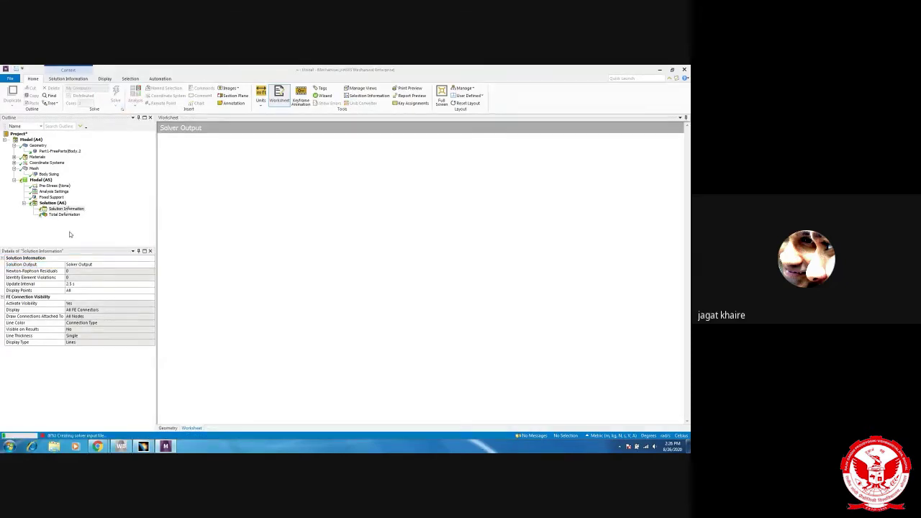
left_click(58, 215)
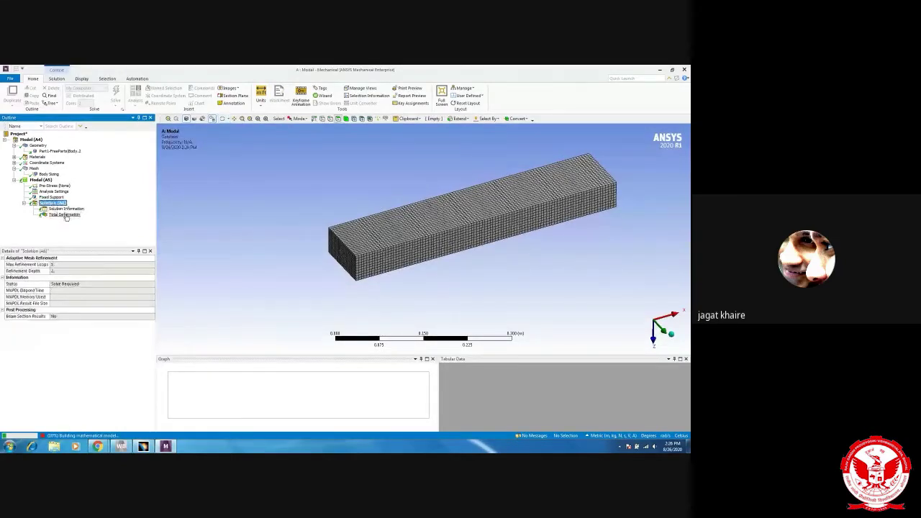
Step: Examine the Solution Information solver output and the Total Deformation result of the meshed bar while the modal solution runs
middle_click_drag(319, 274, 352, 267)
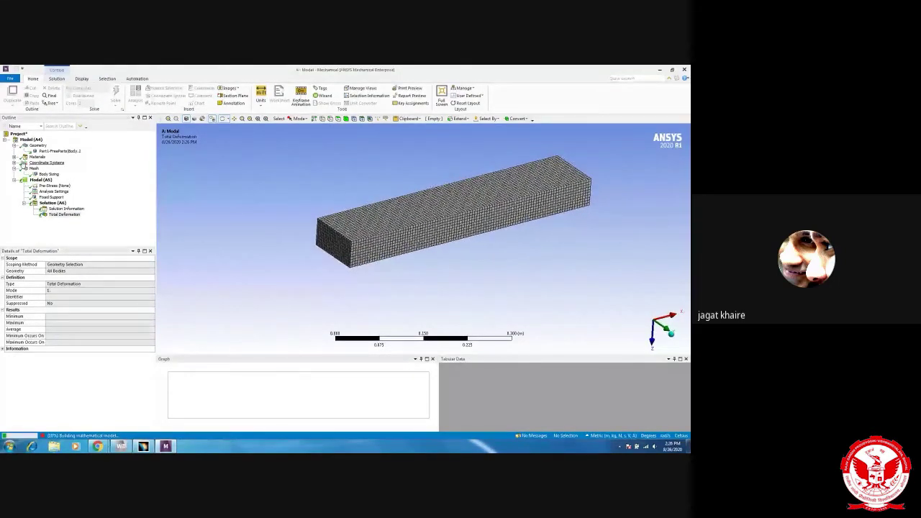
middle_click_drag(295, 228, 245, 239)
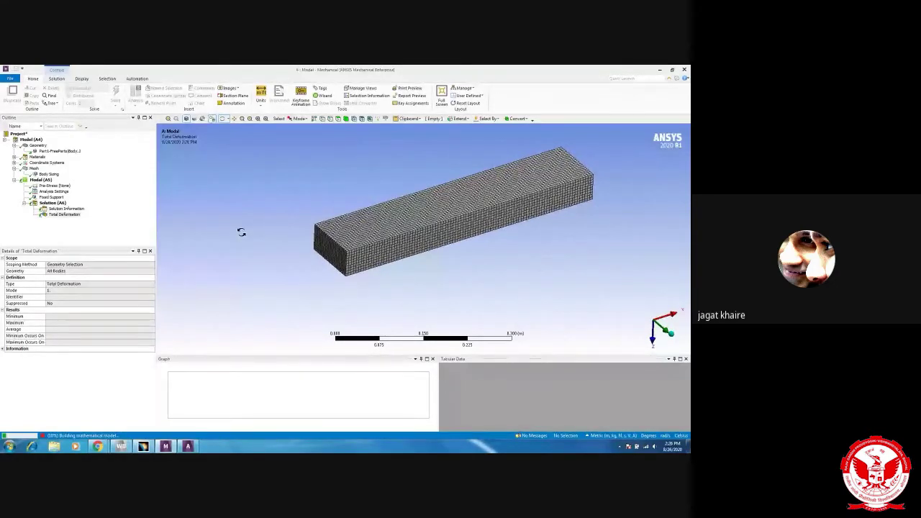
left_click(53, 203)
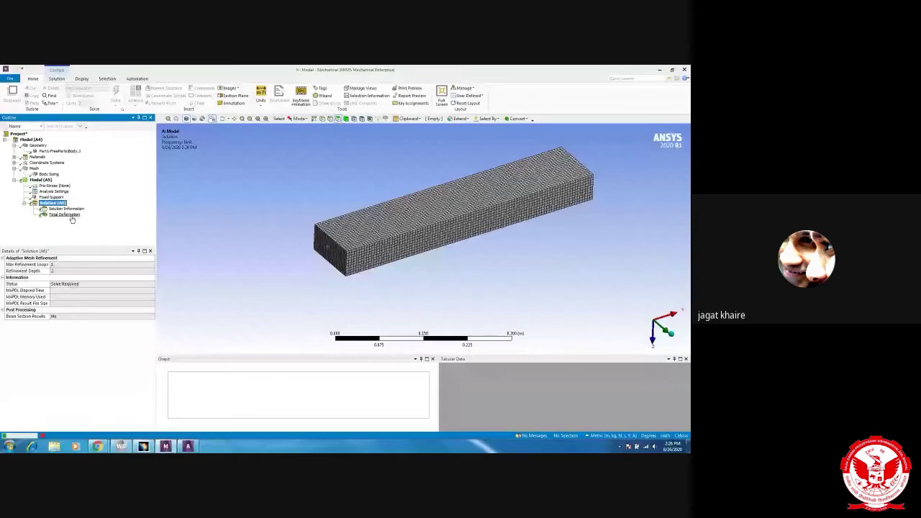
left_click(66, 209)
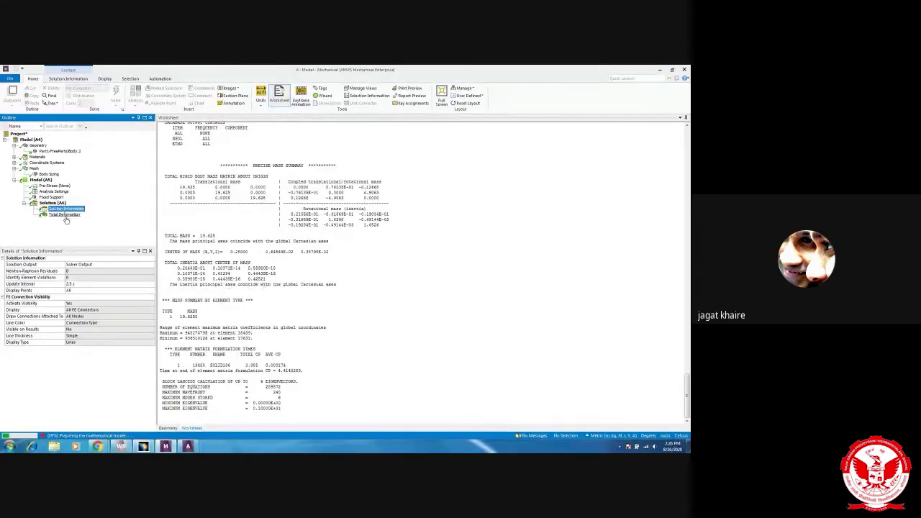
left_click(76, 215)
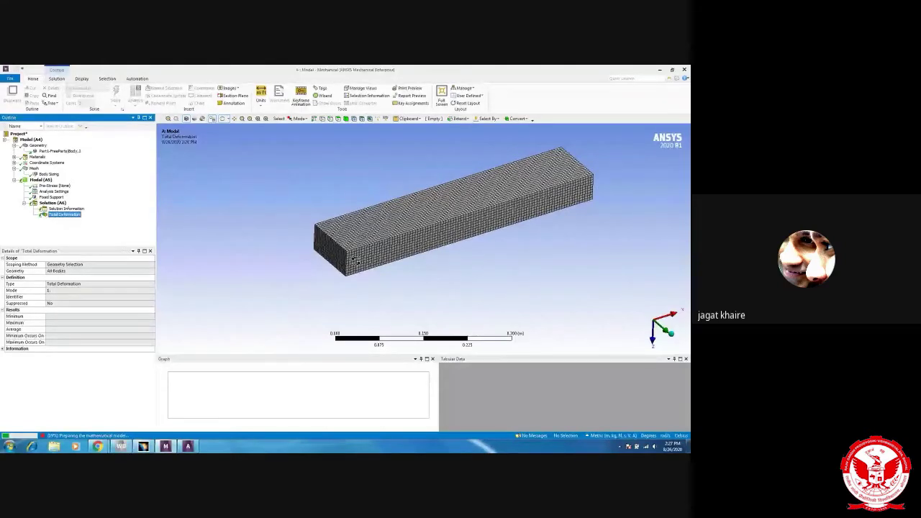
middle_click_drag(354, 261, 300, 261)
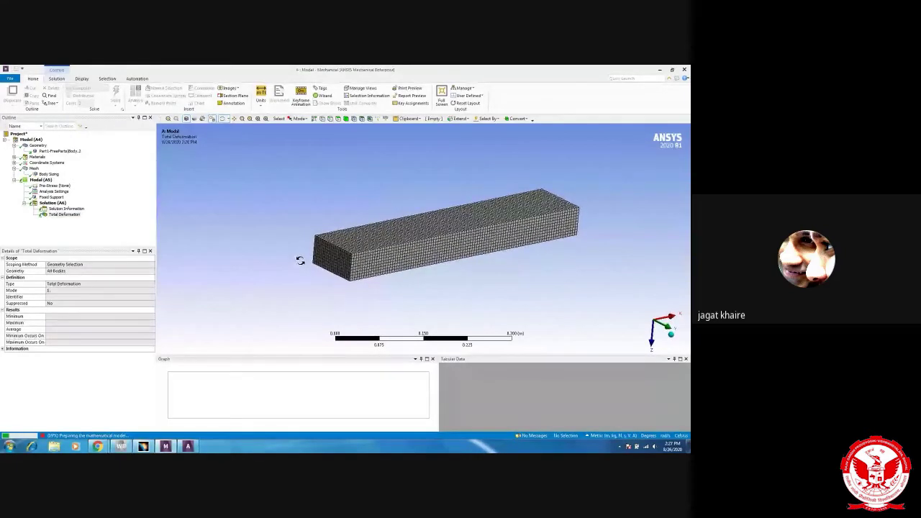
left_click(64, 214)
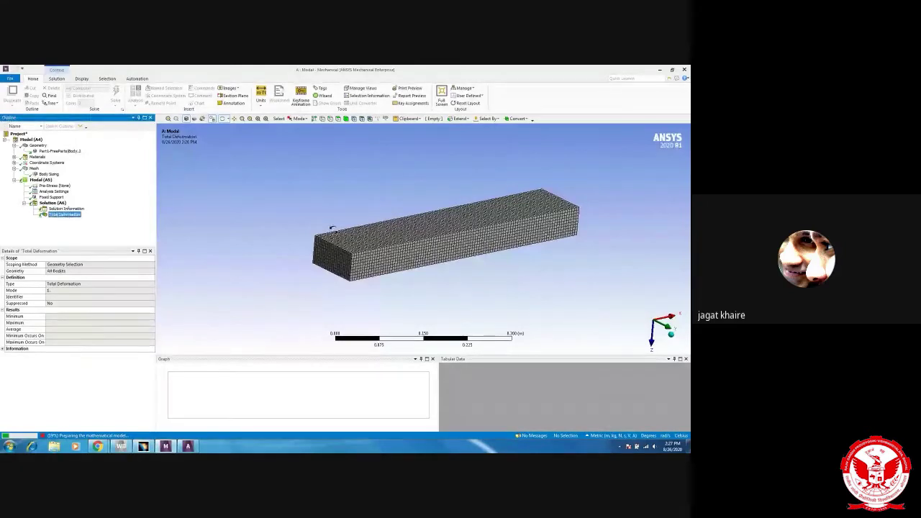
middle_click_drag(329, 223, 326, 243)
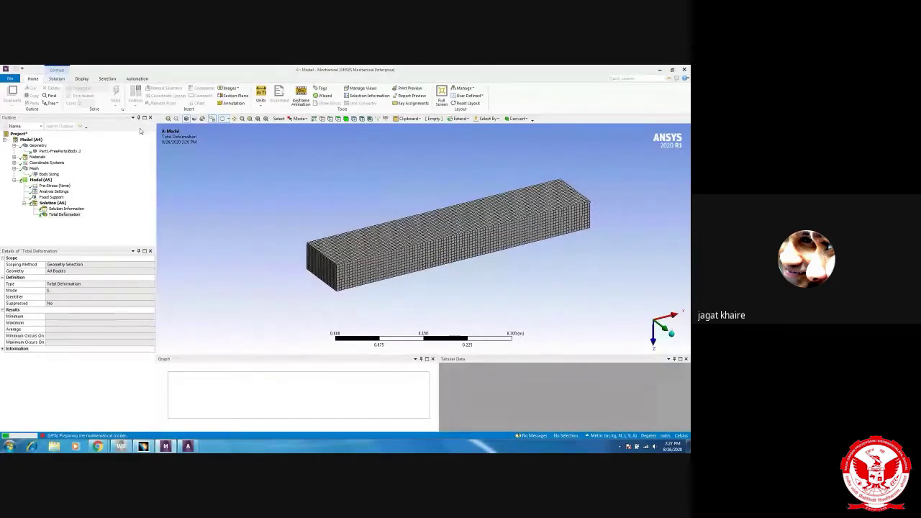
left_click_drag(304, 246, 302, 243)
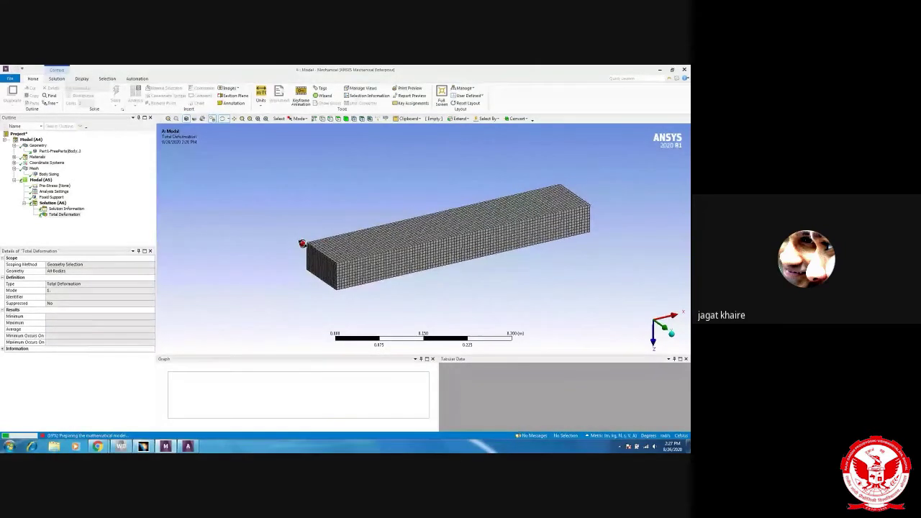
left_click(63, 215)
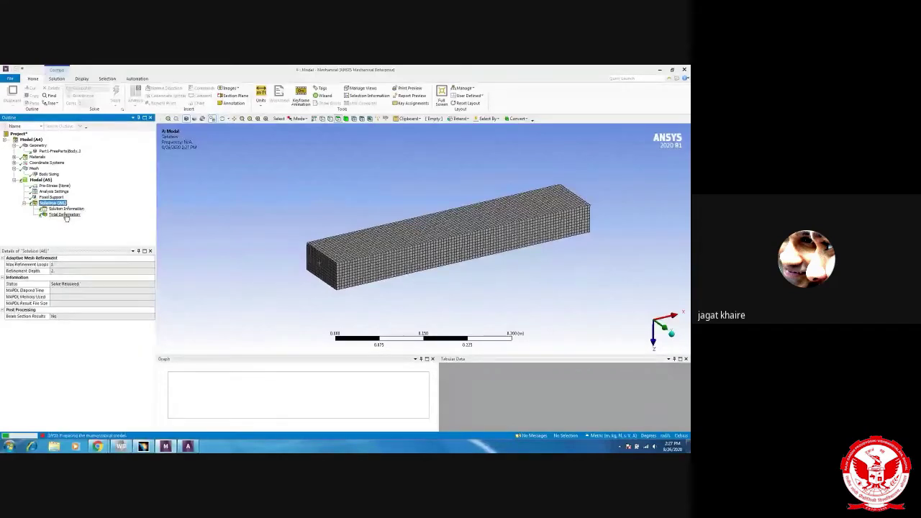
left_click(65, 215)
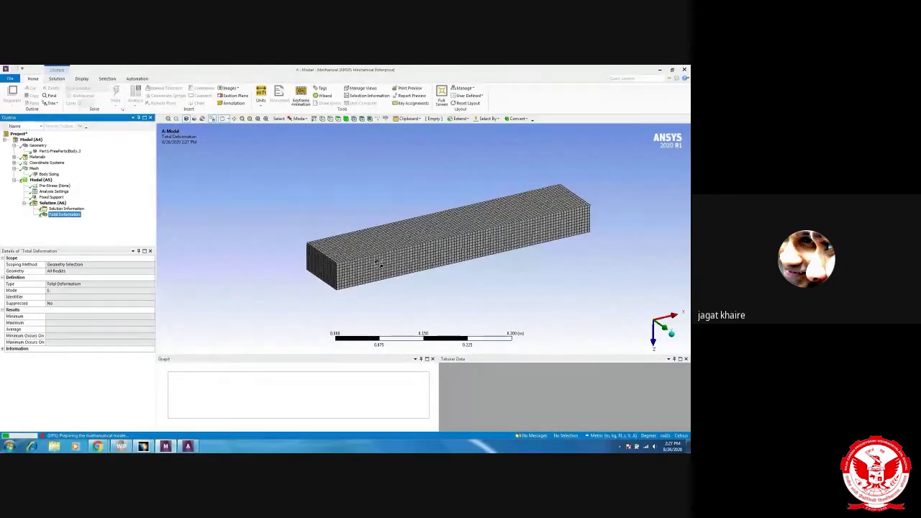
middle_click_drag(383, 264, 377, 265)
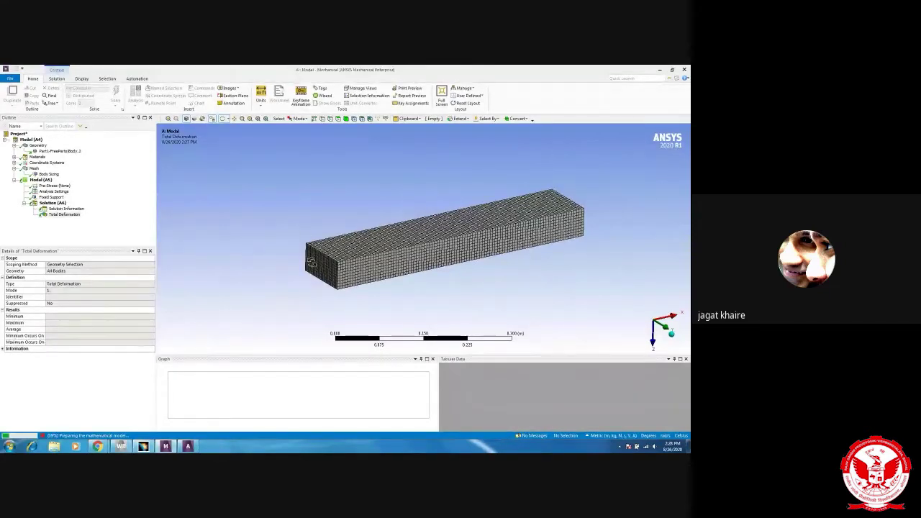
mouse_move(311, 262)
middle_mouse_down()
mouse_move(305, 249)
mouse_move(311, 260)
middle_mouse_up()
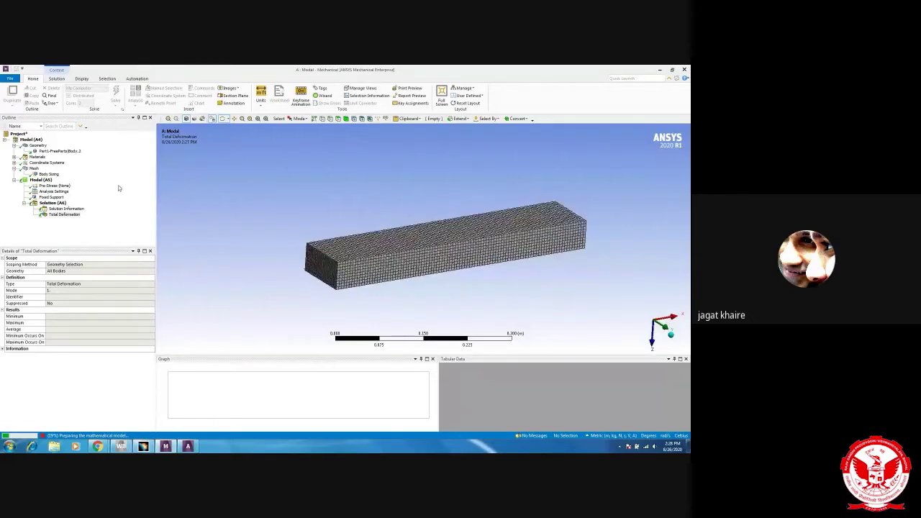
Step: Review the Body Sizing mesh control and its element size settings on the meshed bar
left_click(47, 175)
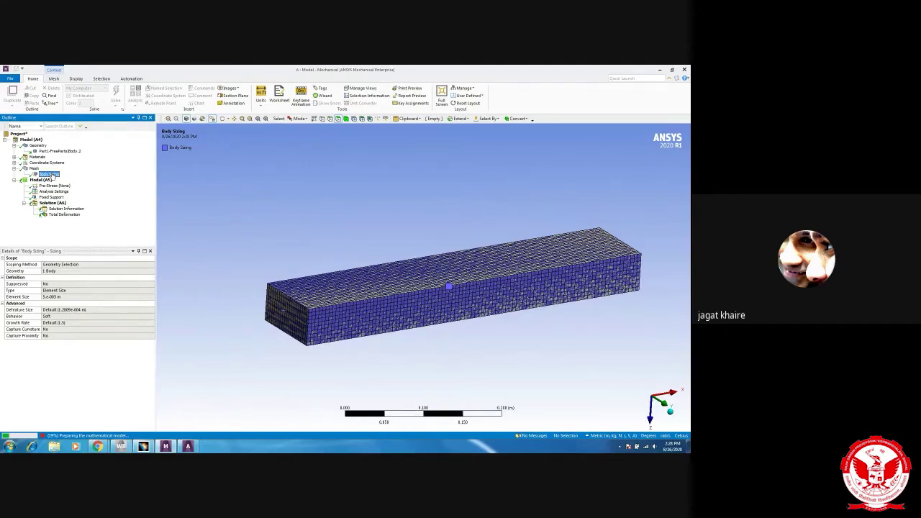
left_click(218, 184)
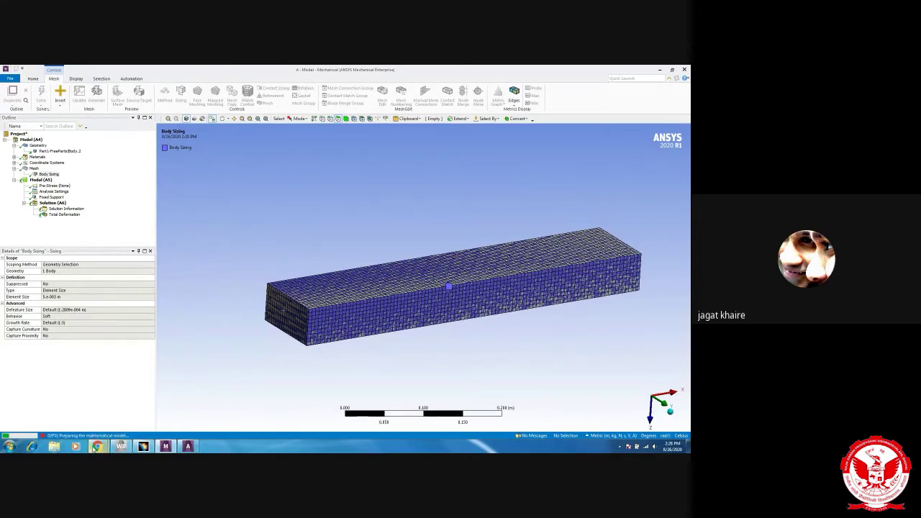
mouse_move(96, 448)
middle_click_drag(304, 336, 452, 295)
left_click(48, 175)
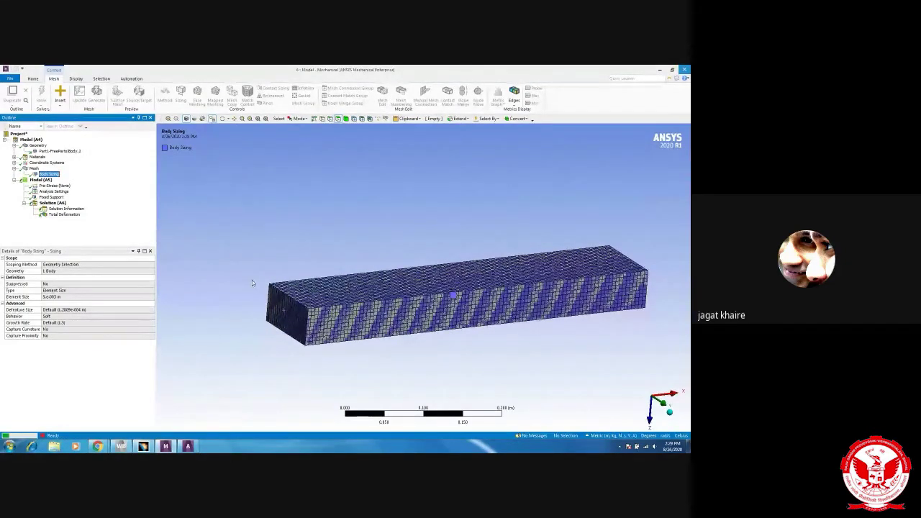
Step: Switch to Workbench and try to delete the Modal system from the project schematic
left_click(119, 449)
left_click(144, 132)
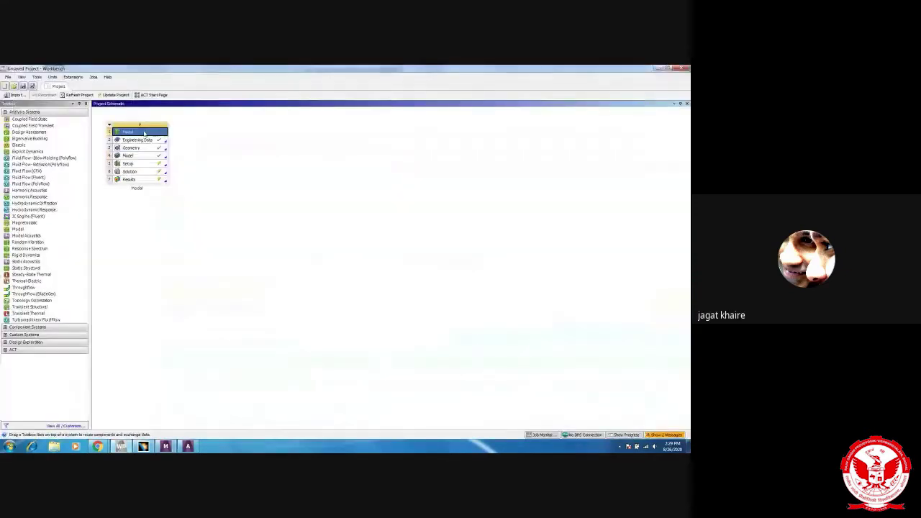
right_click(144, 132)
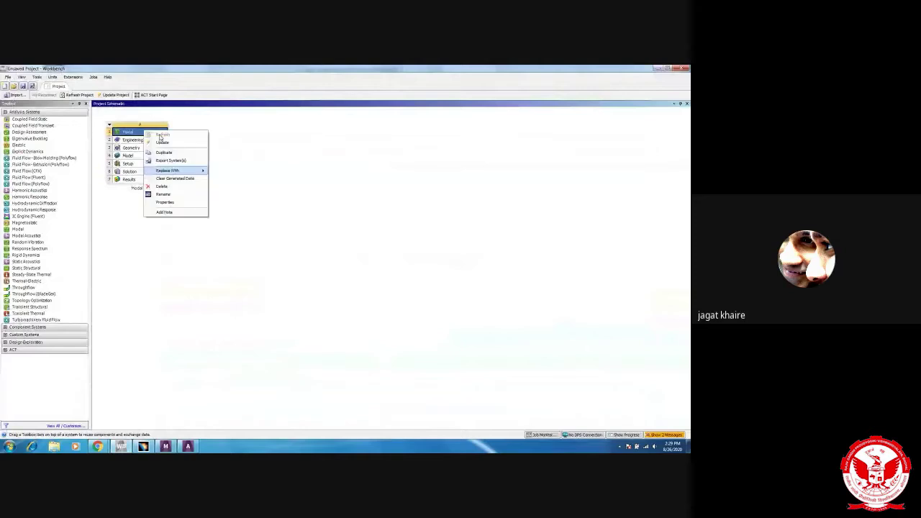
left_click(162, 141)
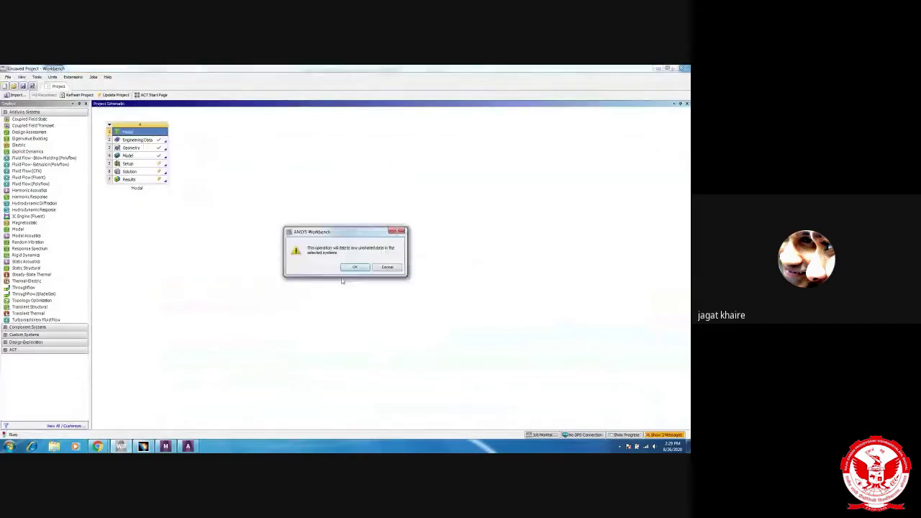
left_click(362, 269)
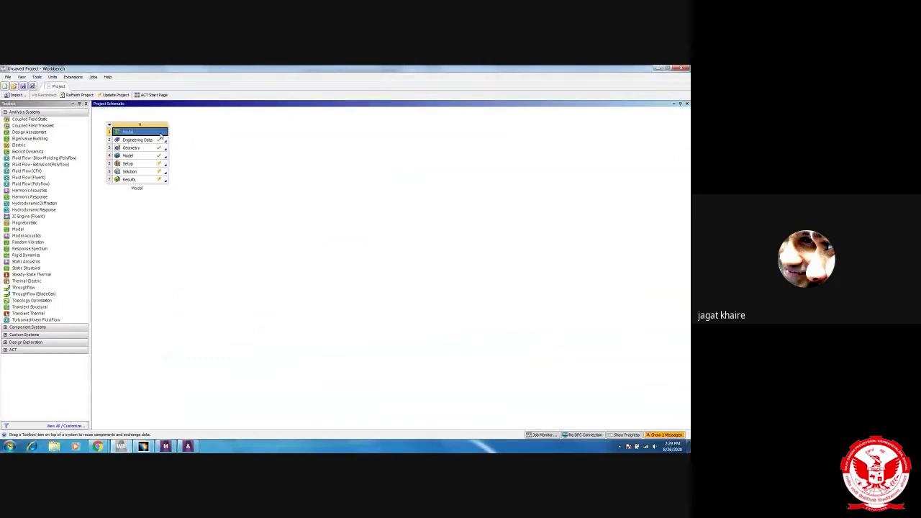
key("Delete")
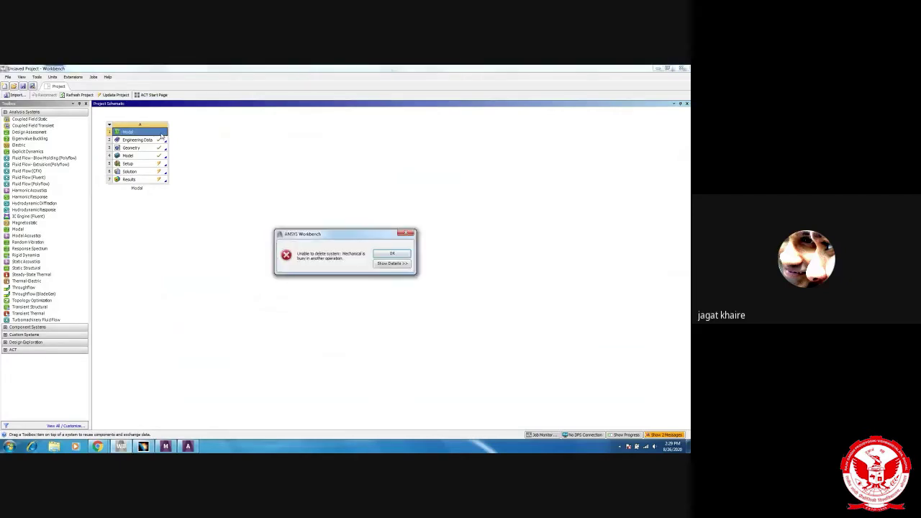
left_click(388, 255)
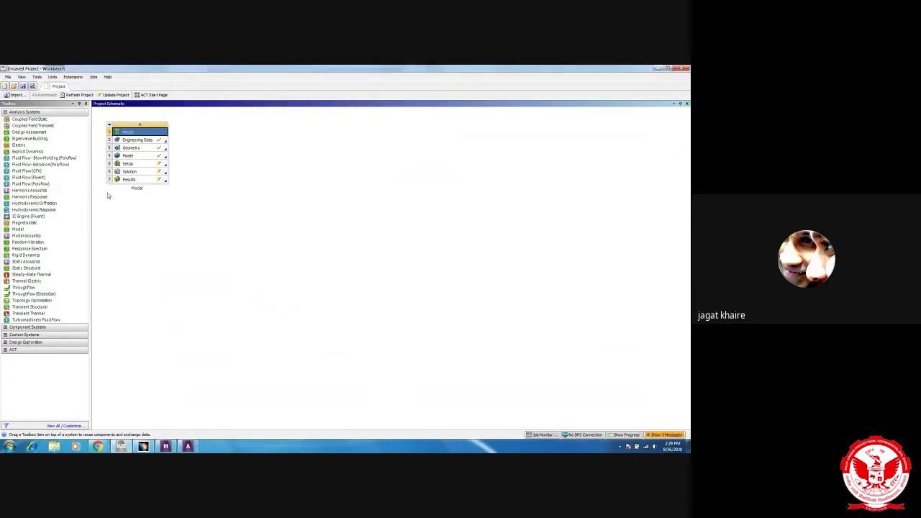
Step: Delete the Modal system from the project schematic again, accepting the loss of its unshared data and dismissing the error messages
right_click(136, 134)
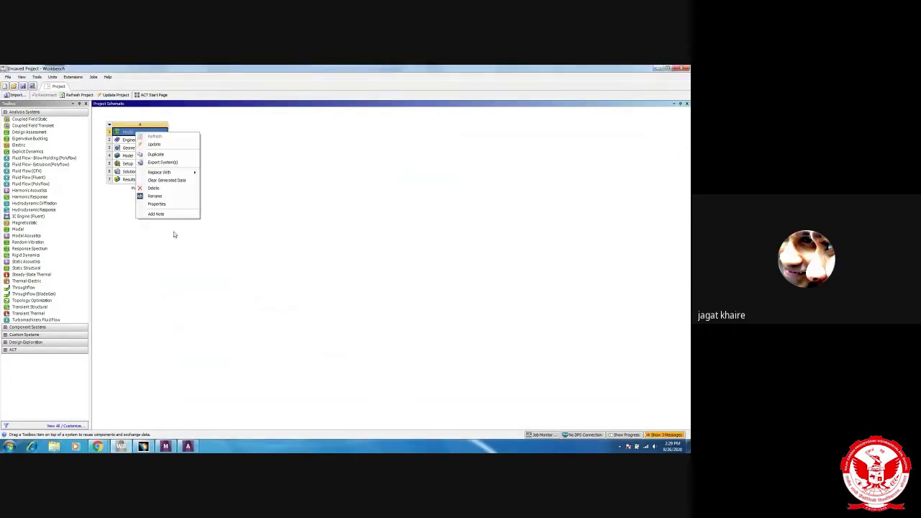
left_click(165, 192)
left_click(355, 267)
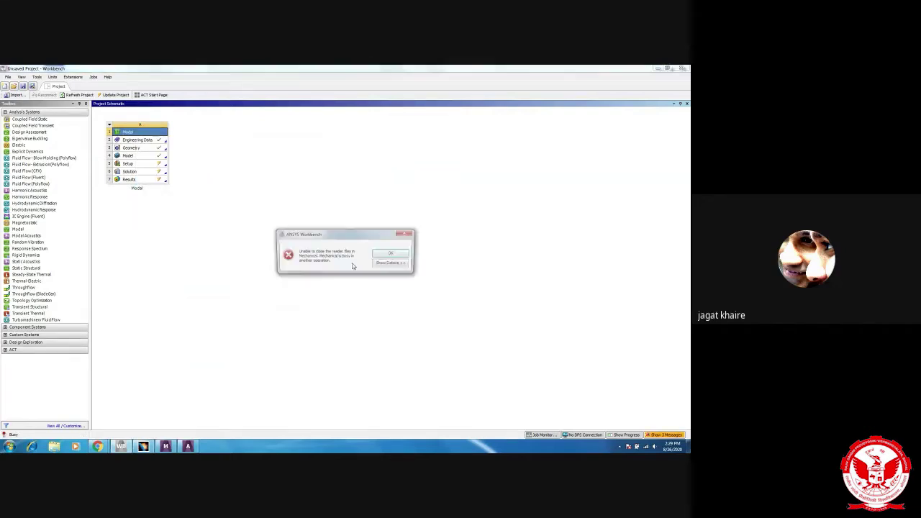
left_click(392, 254)
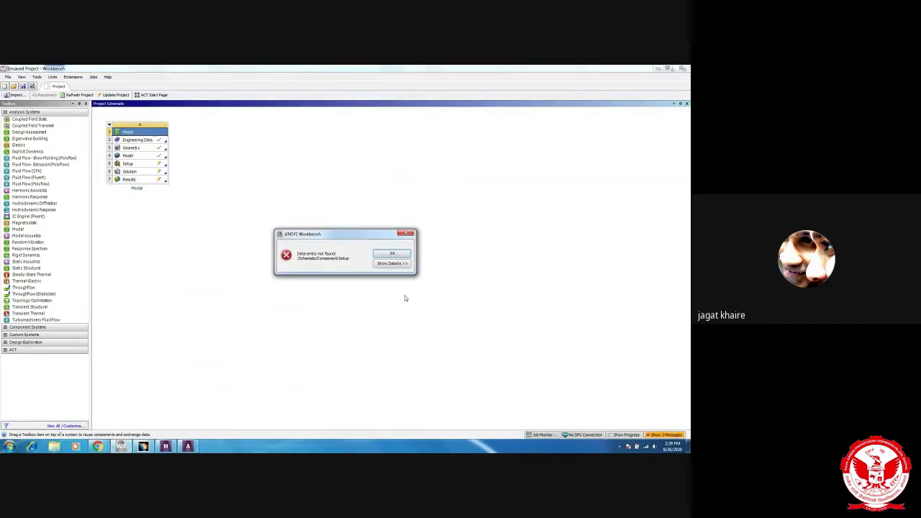
left_click(393, 255)
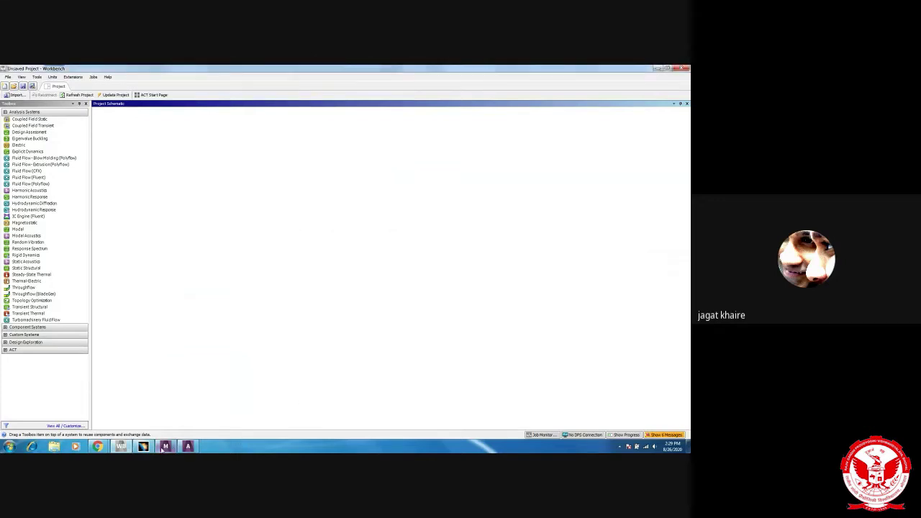
Step: Try to close the Mechanical window of the deleted Modal system, retrying the save and close
mouse_move(161, 450)
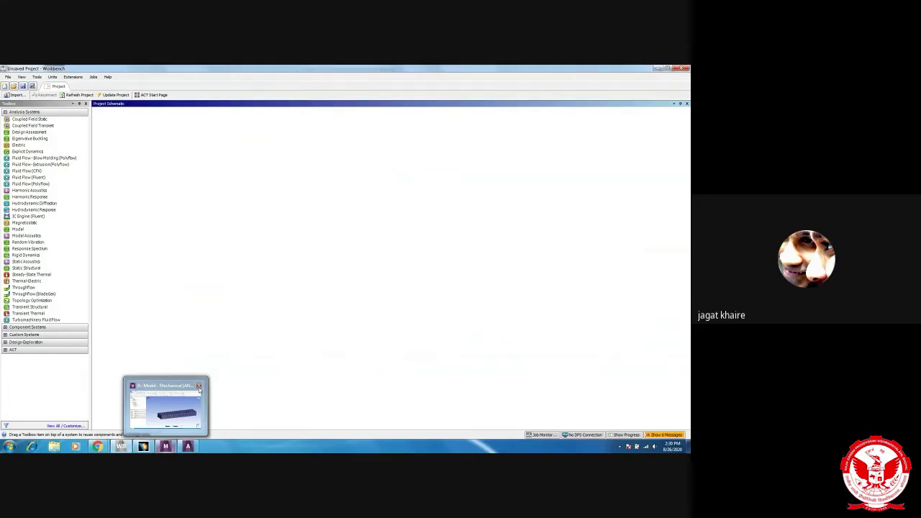
left_click(199, 387)
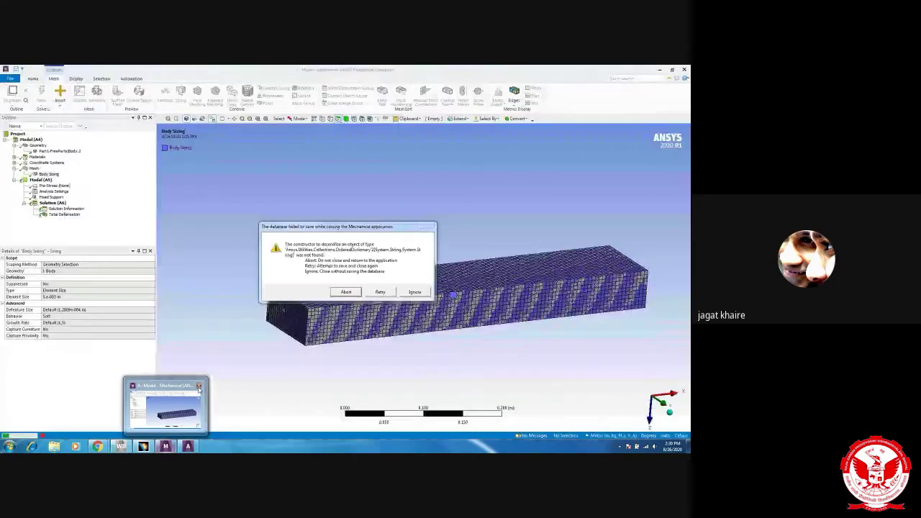
left_click(380, 293)
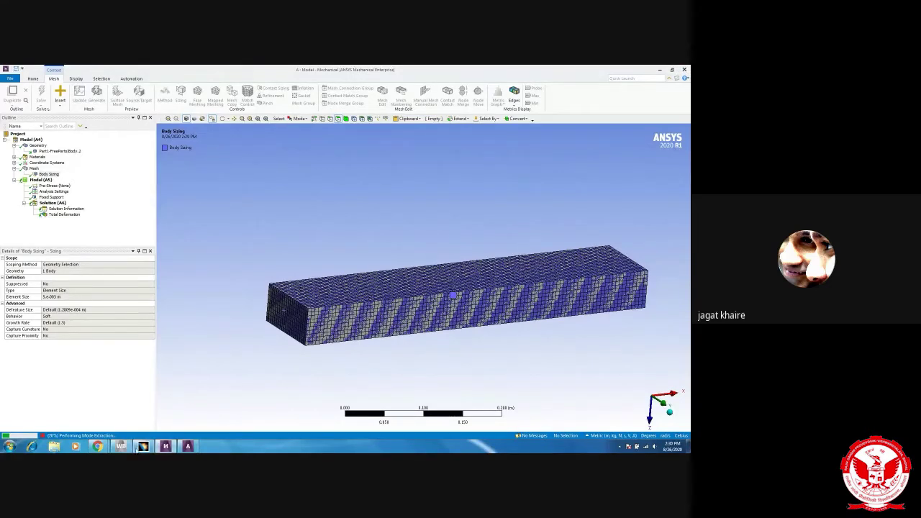
Step: Return to Workbench and try to add a new Modal analysis system to the empty project schematic
left_click(123, 447)
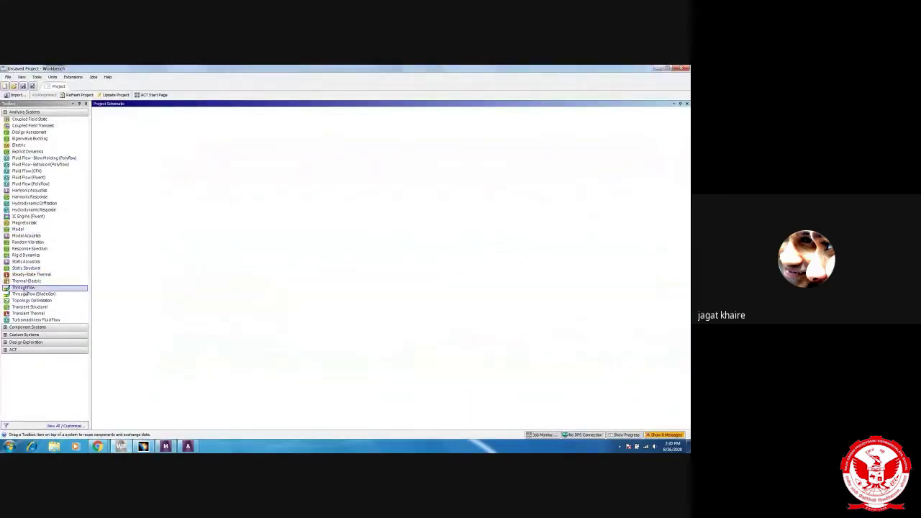
left_click_drag(21, 232, 144, 147)
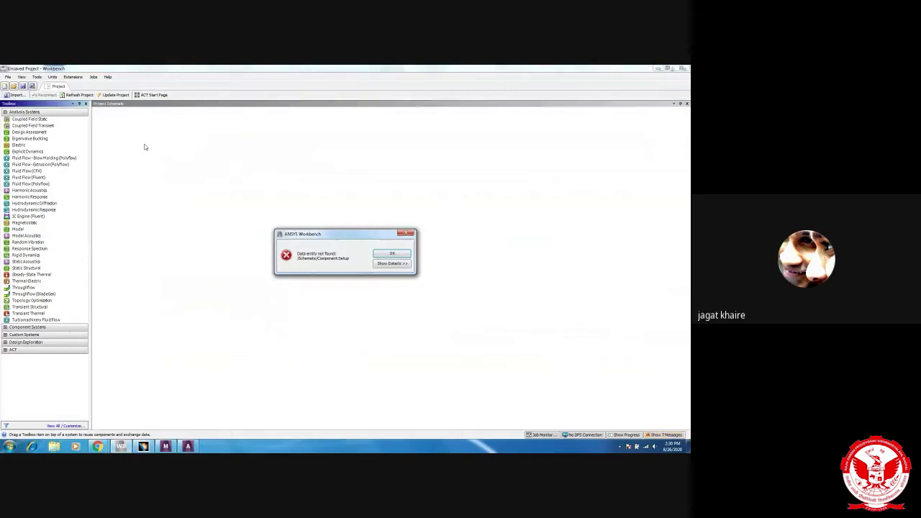
double_click(15, 230)
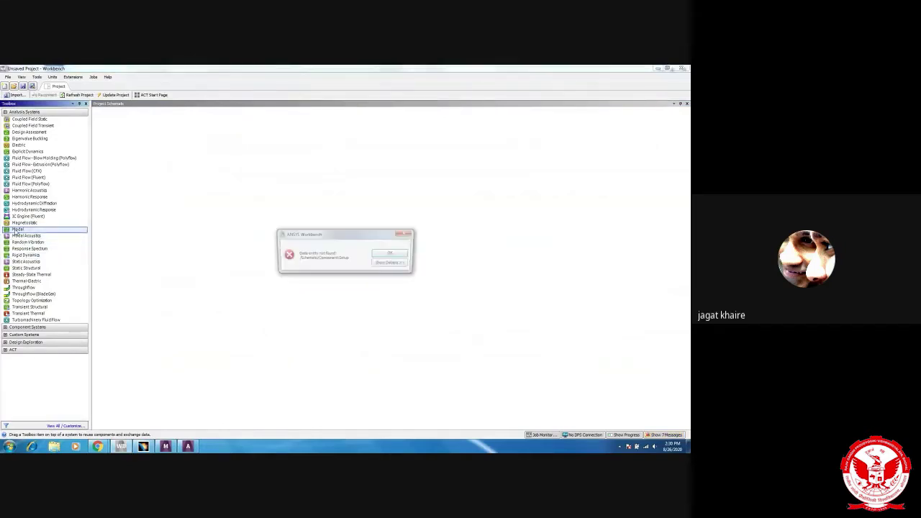
left_click(389, 253)
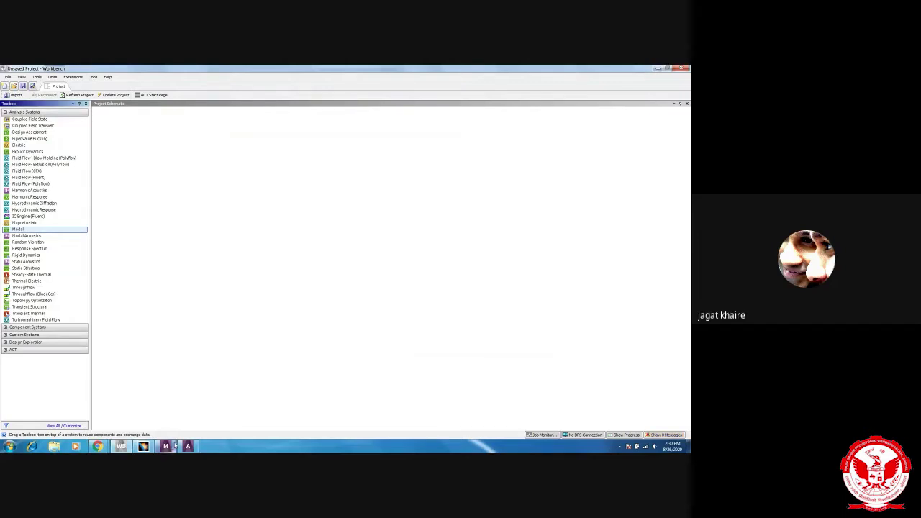
Step: Try to close the Mechanical window left open from the deleted Modal system without bringing it to the front
mouse_move(167, 446)
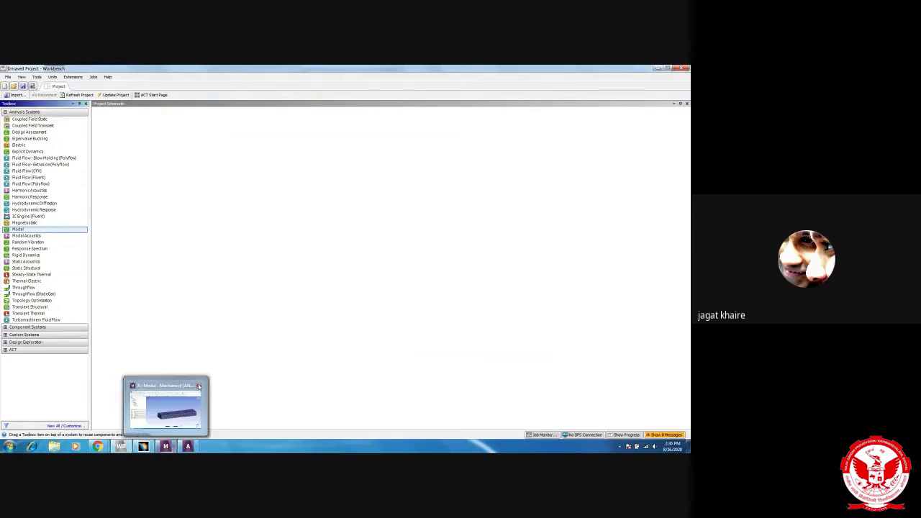
mouse_move(199, 387)
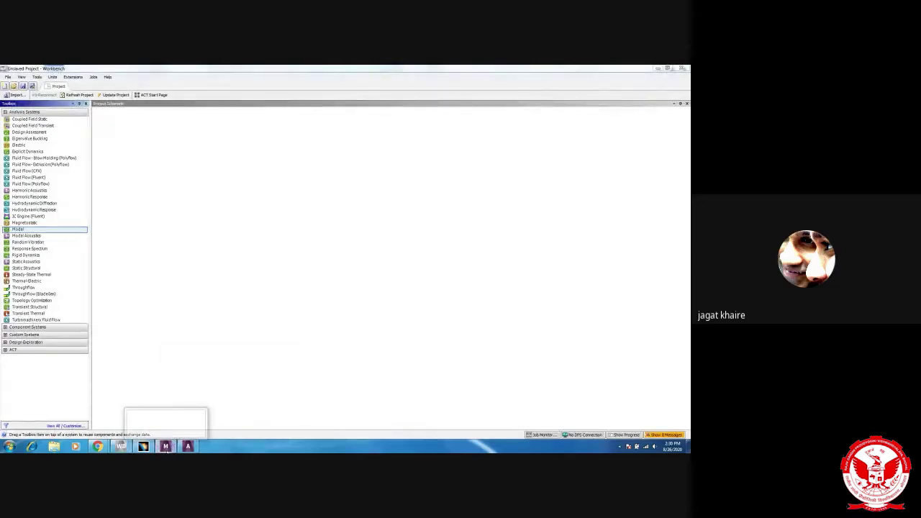
right_click(166, 447)
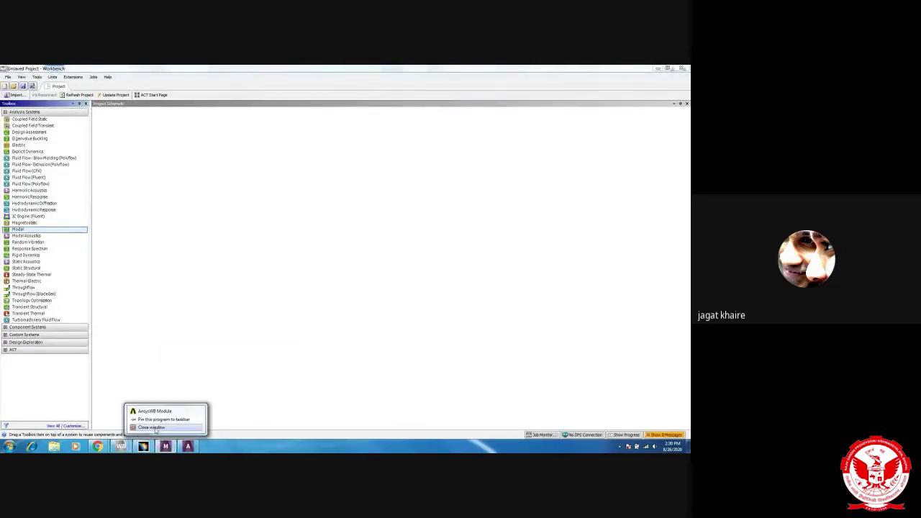
left_click(151, 428)
mouse_move(188, 447)
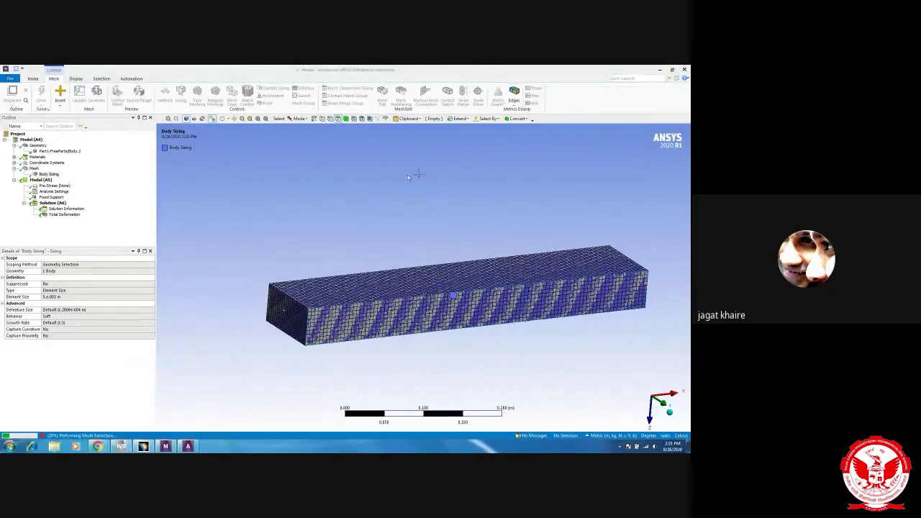
middle_click_drag(382, 280, 430, 270)
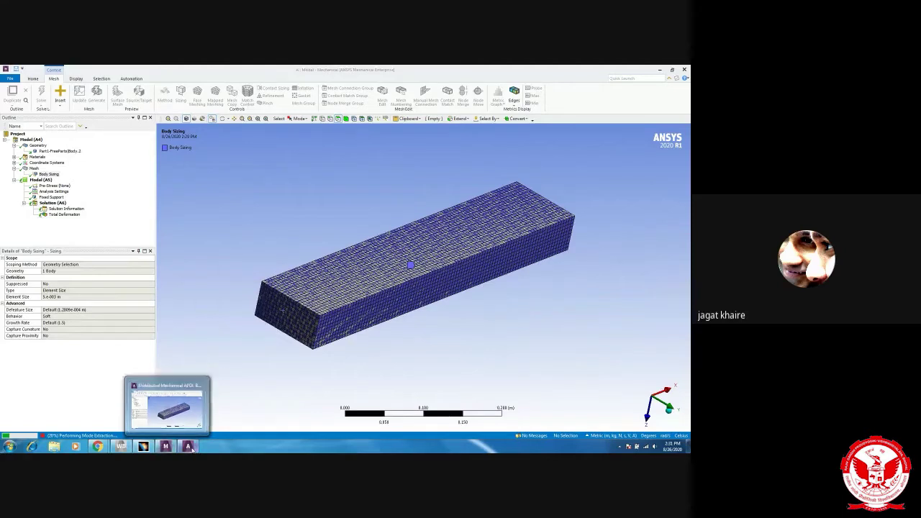
mouse_move(216, 400)
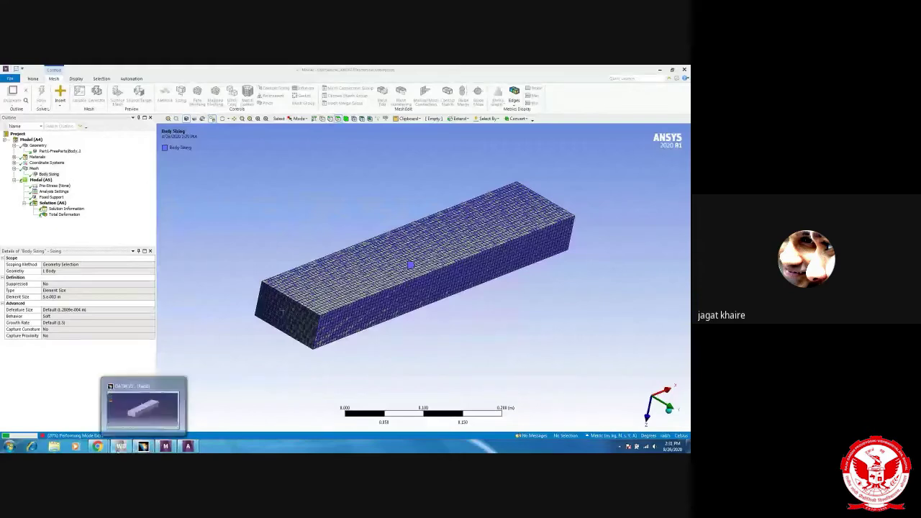
Step: Return to Workbench and dismiss all of its error messages
left_click(118, 448)
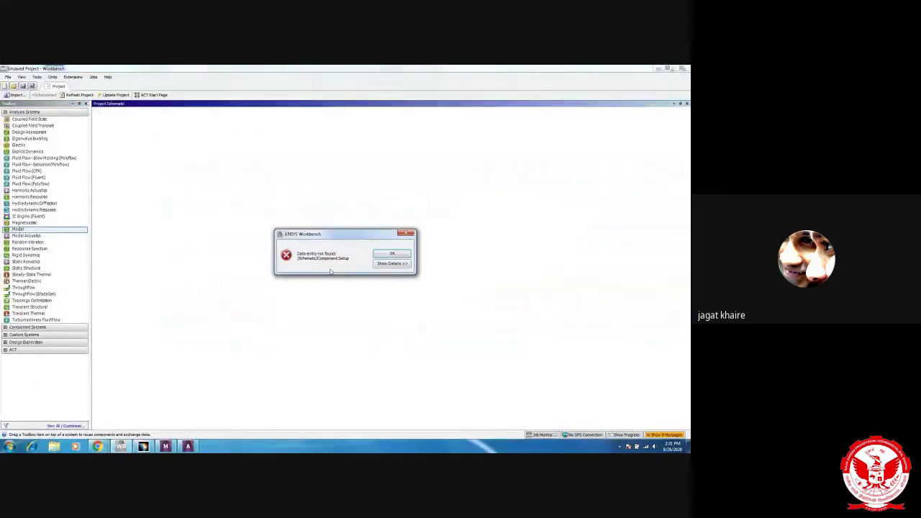
left_click(391, 255)
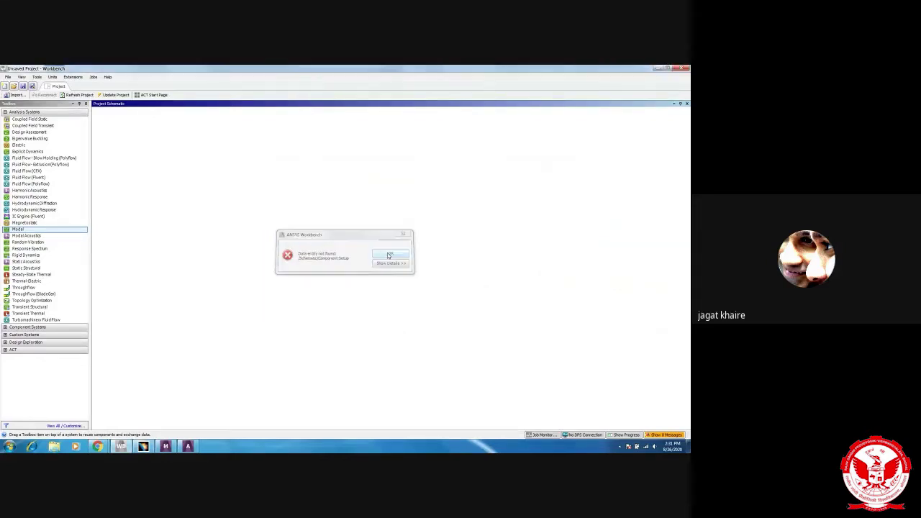
key("Return")
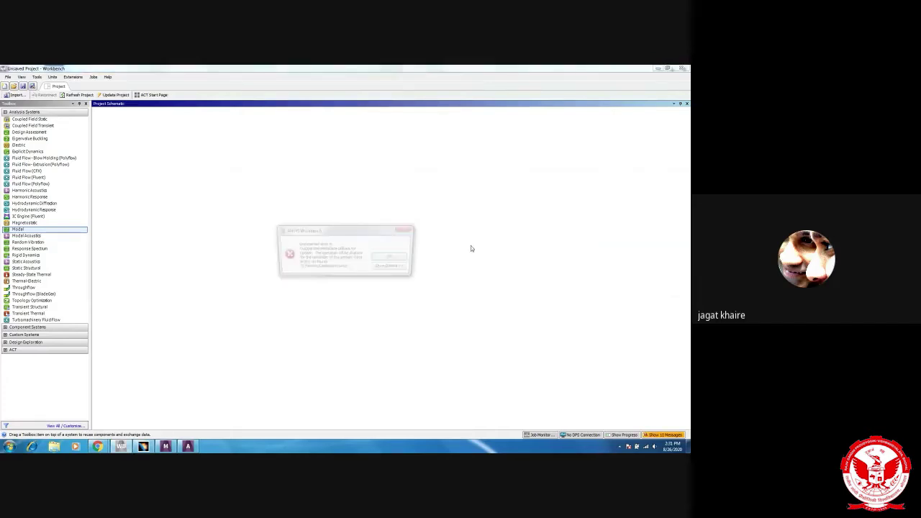
left_click(394, 258)
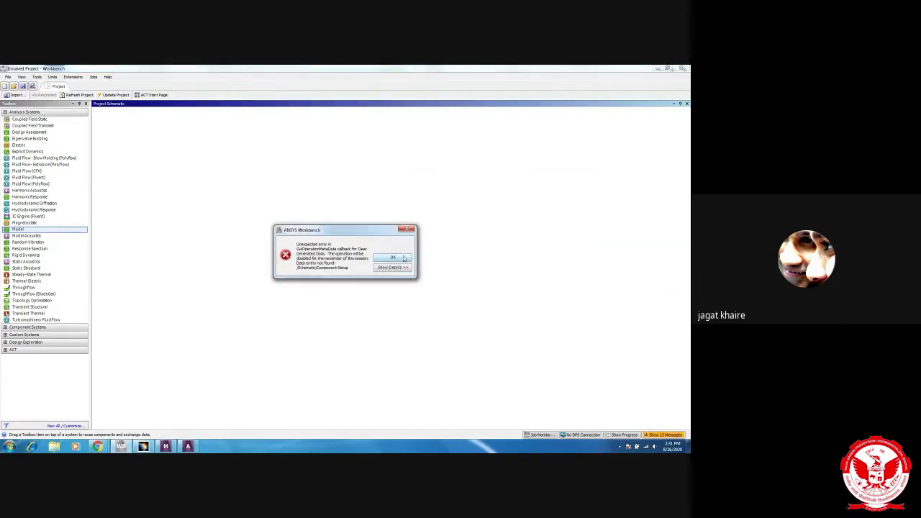
left_click(404, 258)
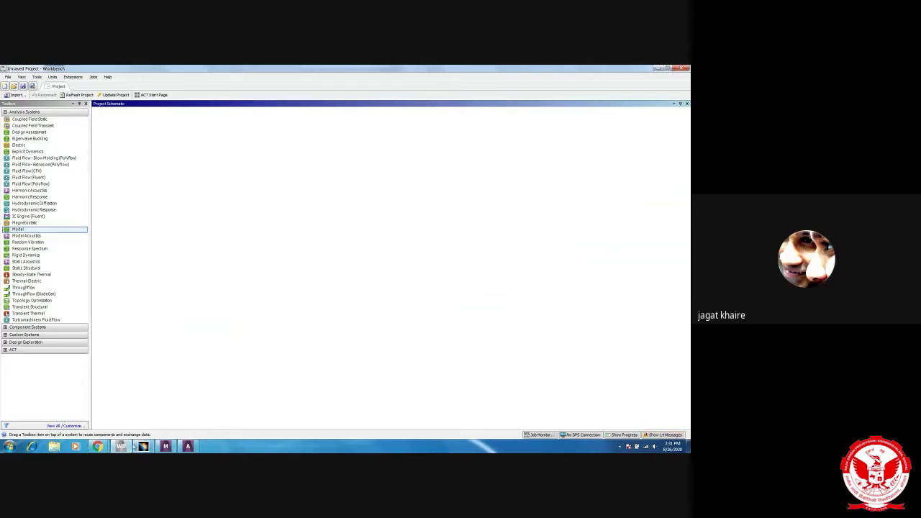
Step: Exit Workbench without saving the modified project, choosing to exit anyway despite the exit error
left_click(144, 446)
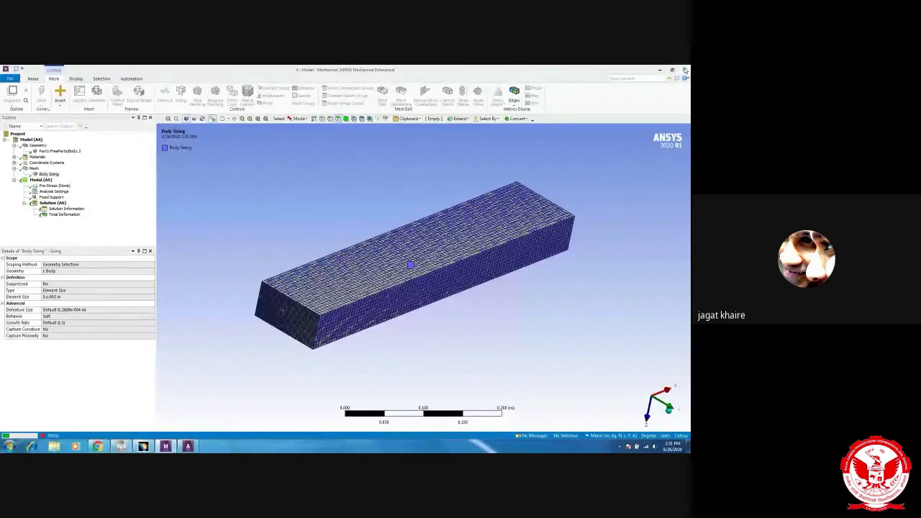
left_click(660, 70)
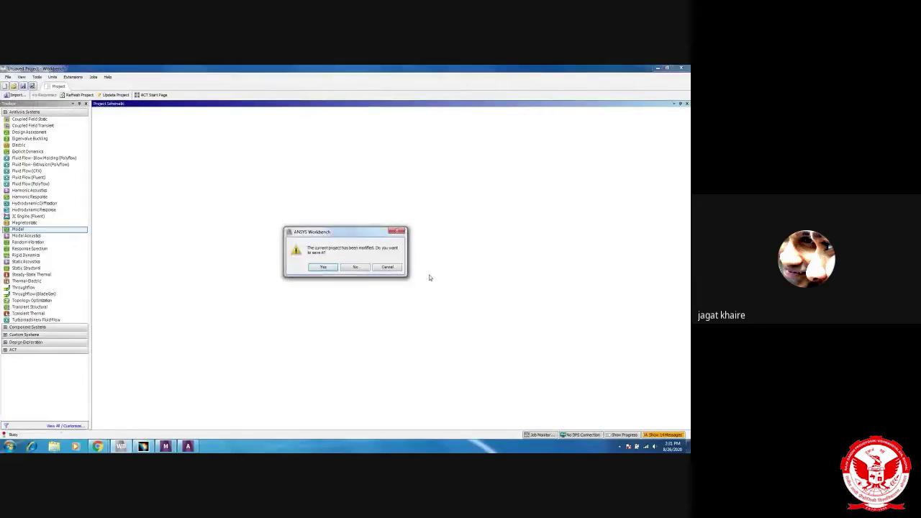
left_click(357, 266)
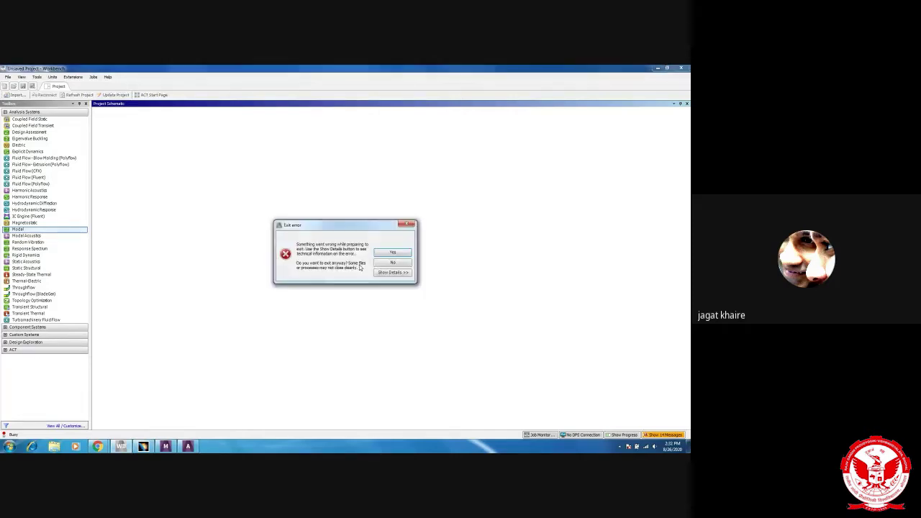
left_click(392, 254)
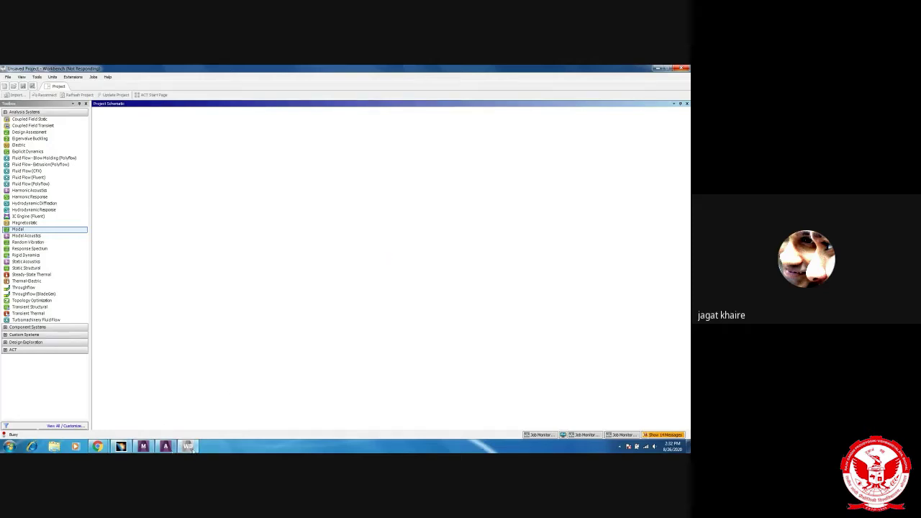
Step: Bring up the leftover Mechanical window and minimize it to reach the desktop
mouse_move(188, 448)
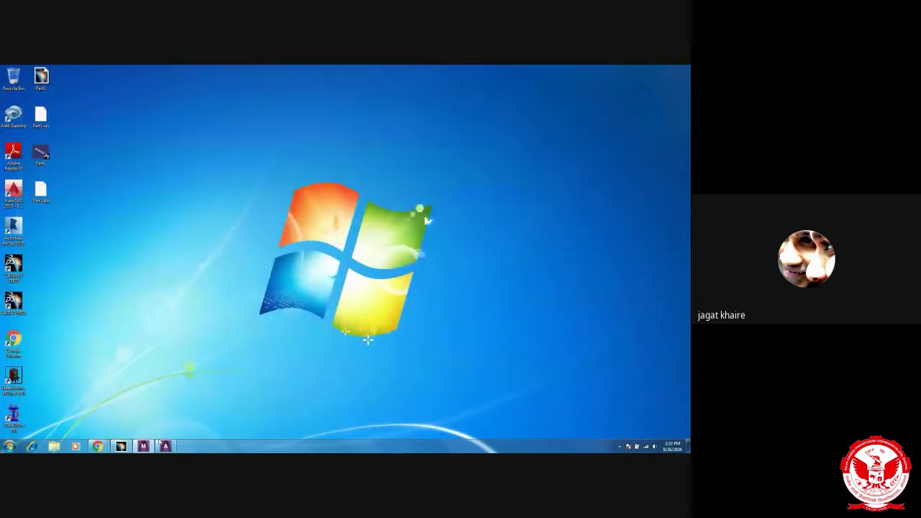
left_click(165, 447)
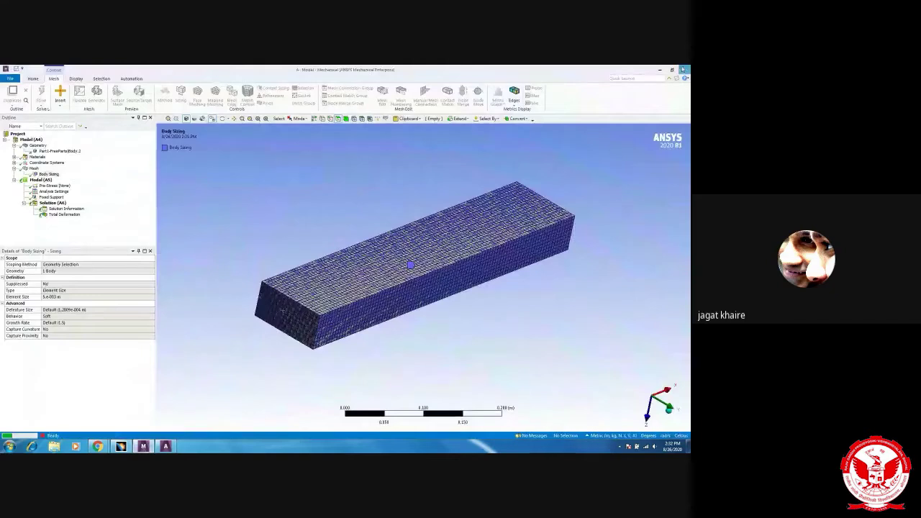
left_click(661, 70)
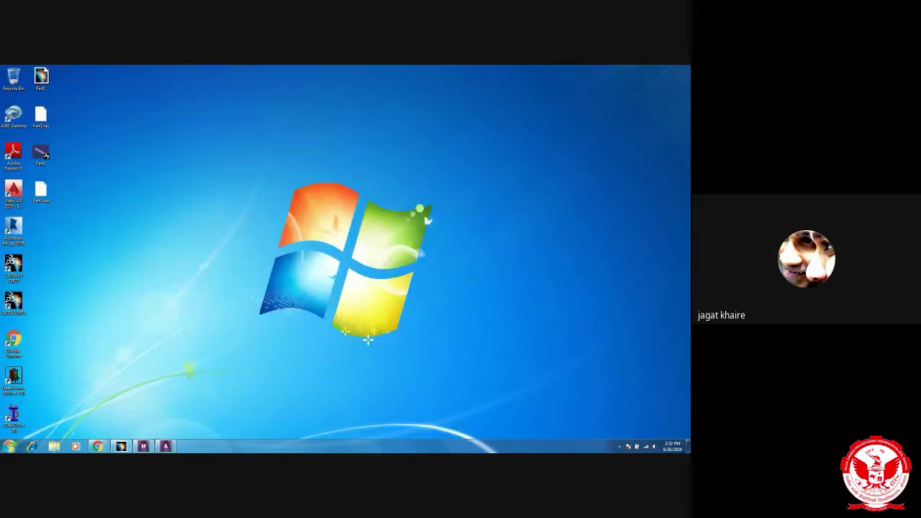
Step: Look for Workbench 2020 R1 among the installed ANSYS 2020 R1 programs
left_click(8, 446)
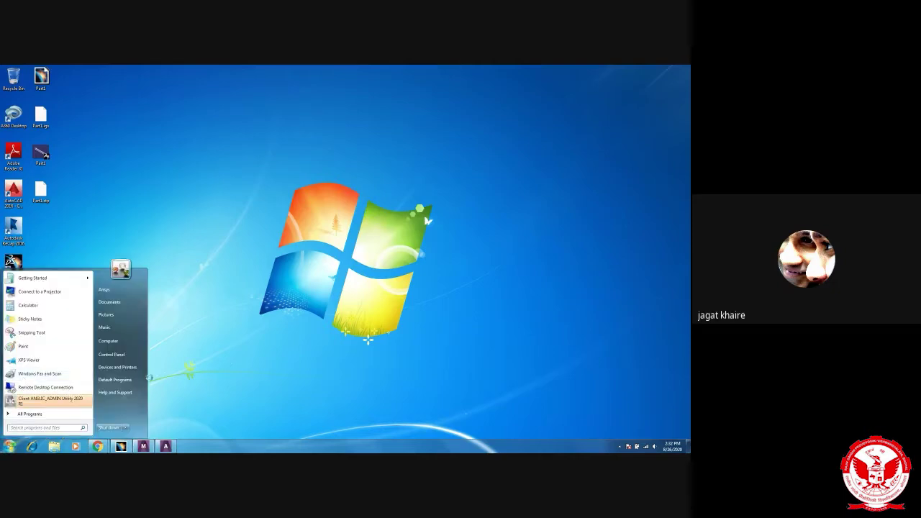
left_click(40, 414)
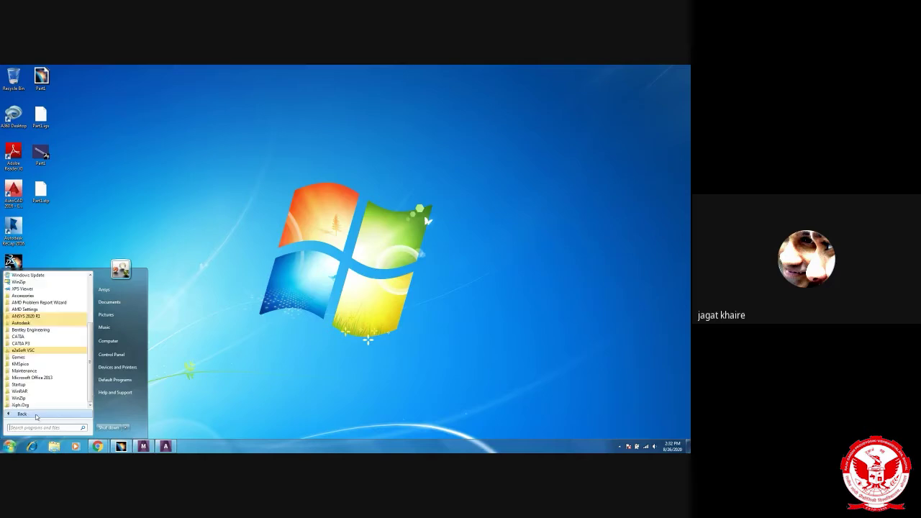
left_click(50, 317)
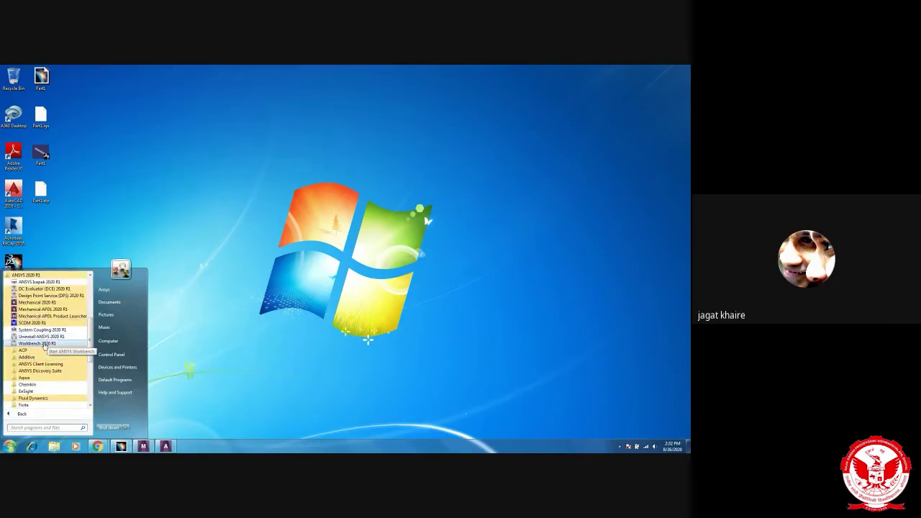
left_click(208, 264)
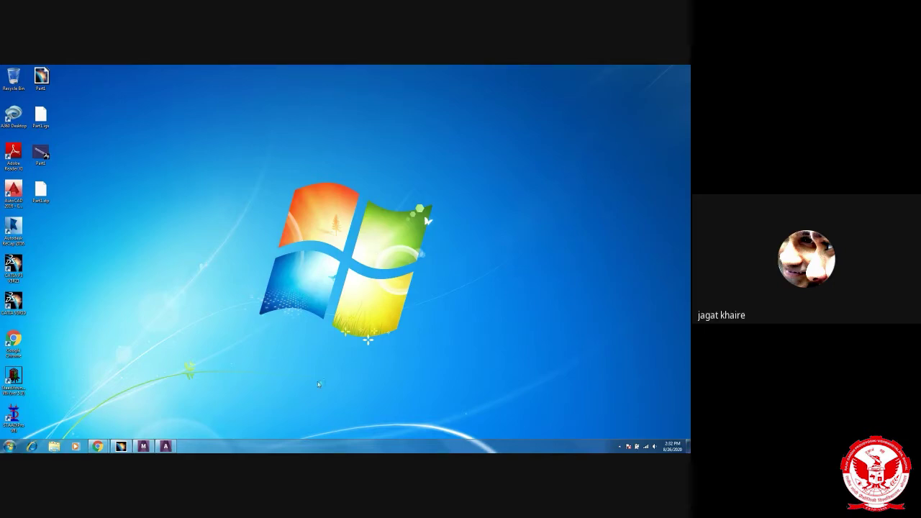
mouse_move(98, 446)
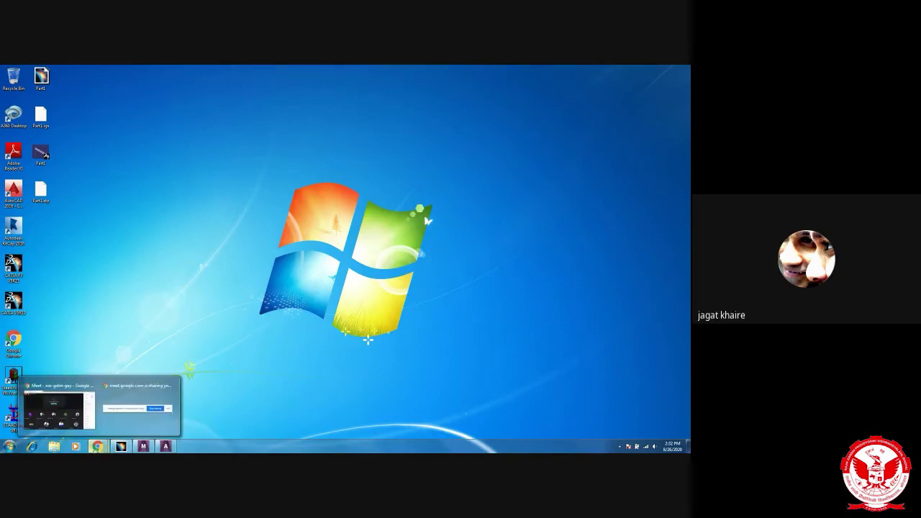
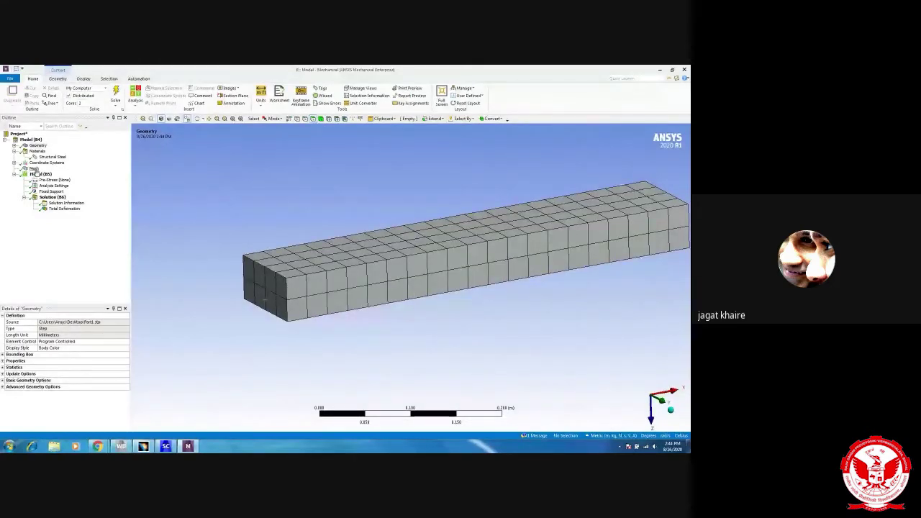
Step: Display the mesh of the restarted Modal model and examine its elements around the bar's end face
left_click(34, 168)
middle_click_drag(350, 276, 281, 284)
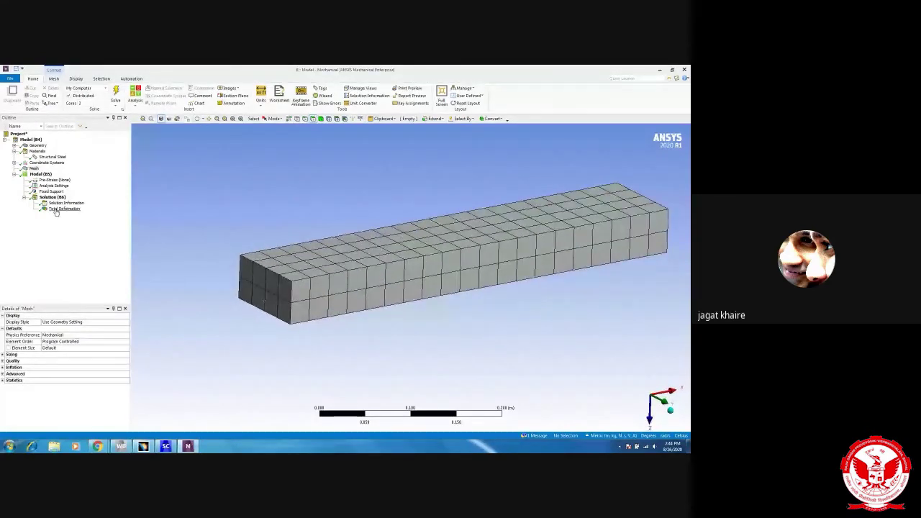
middle_click_drag(276, 318, 263, 319)
scroll(266, 324, "up", 2)
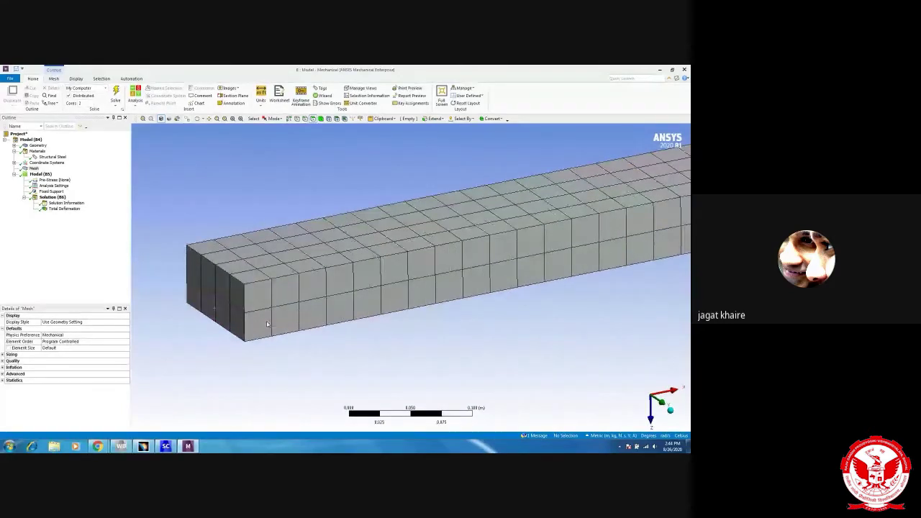
scroll(267, 317, "down", 3)
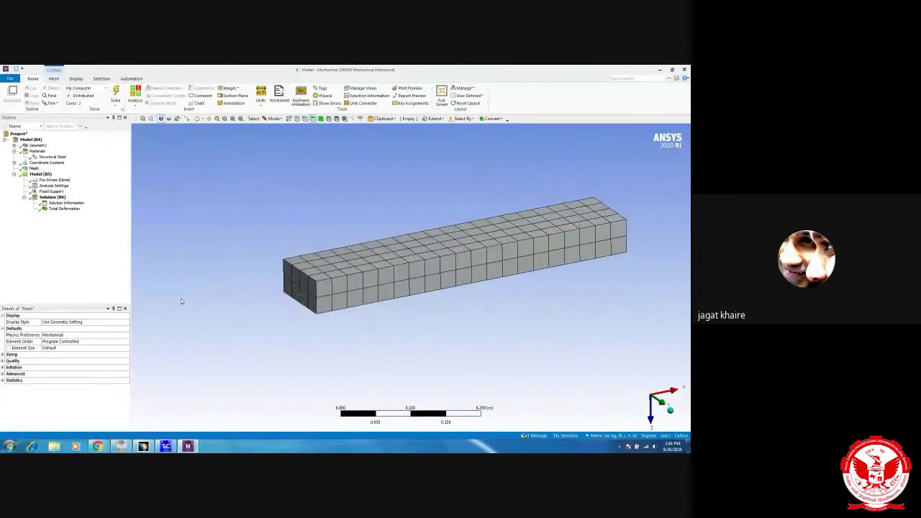
right_click(52, 198)
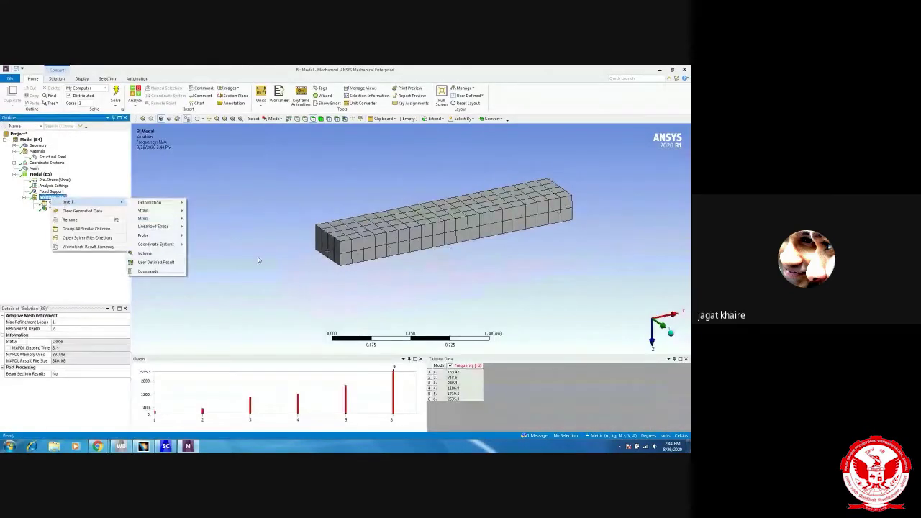
left_click(236, 210)
Step: Show the Total Deformation result and create mode shape results for all modes in its frequency graph
left_click(63, 209)
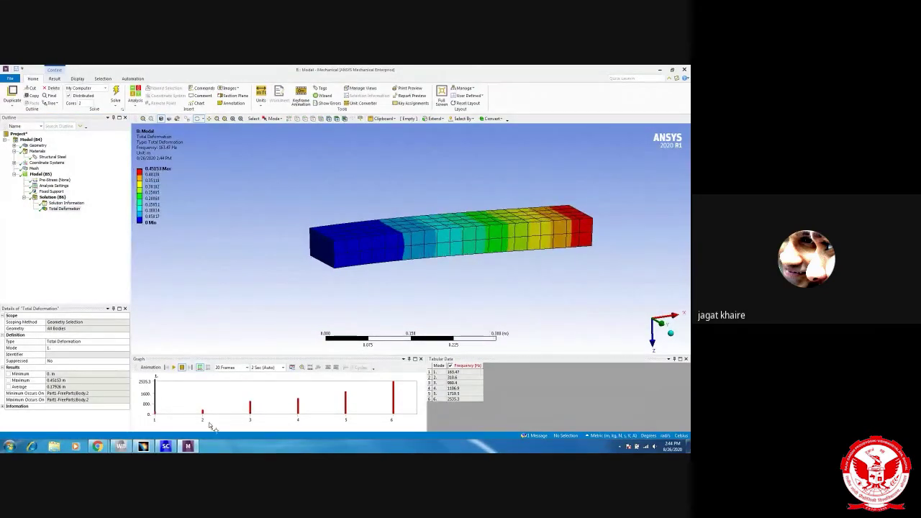
right_click(233, 394)
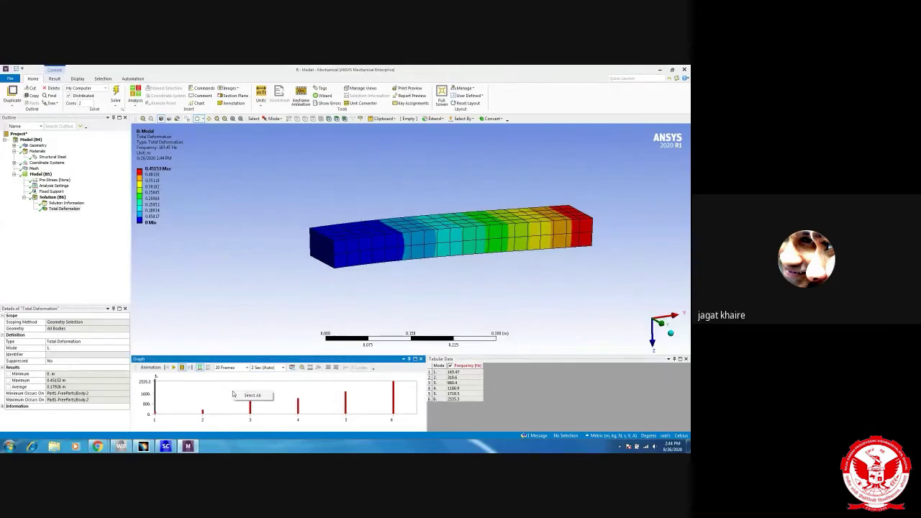
left_click(245, 398)
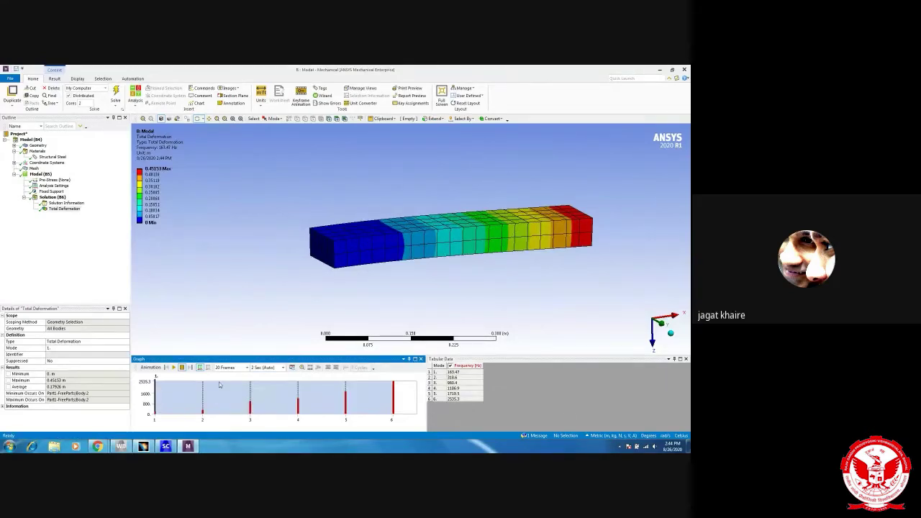
right_click(222, 375)
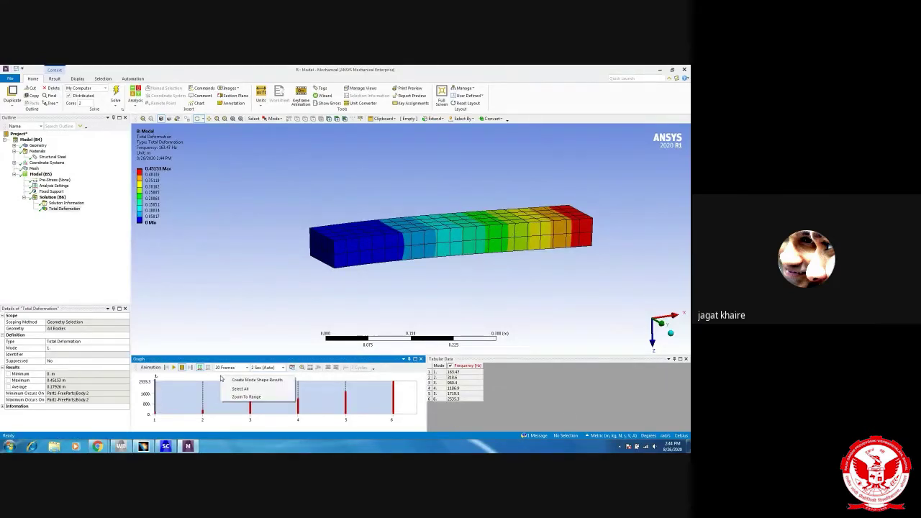
left_click(268, 382)
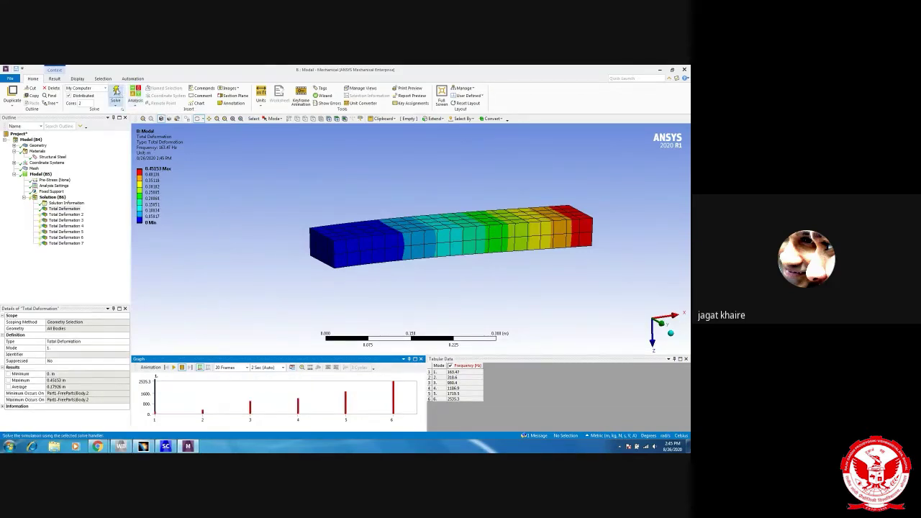
Step: Solve the added mode shape results and switch to the Workbench project schematic
left_click(116, 93)
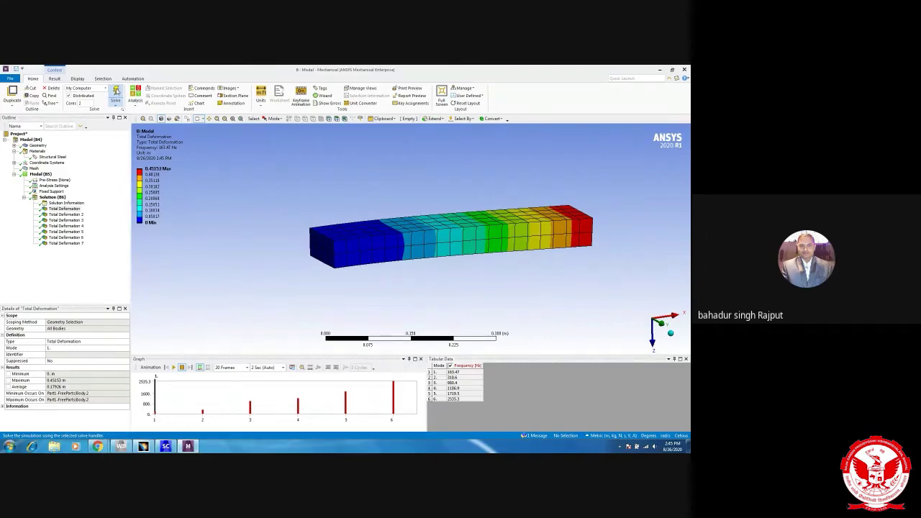
left_click(120, 446)
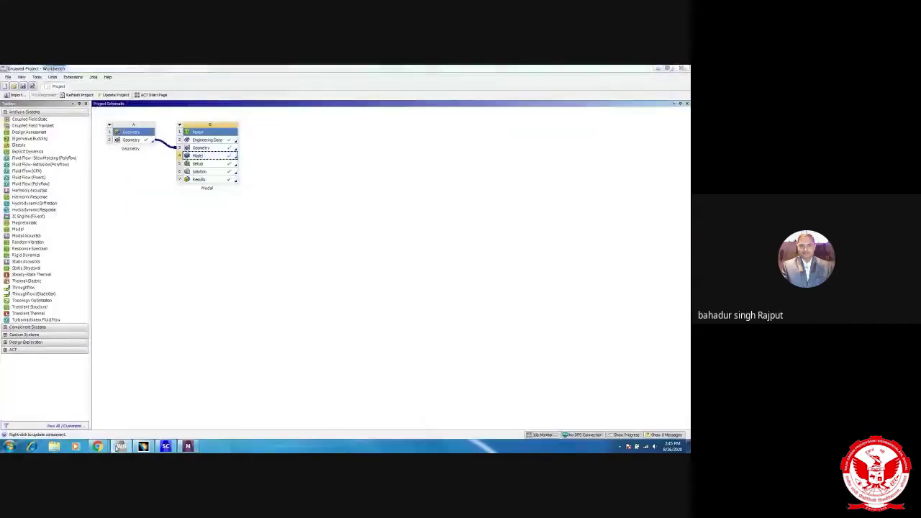
Step: Switch to the Google Meet call in the browser, open its chat to read the messages, and return to the Mechanical results
left_click(120, 447)
mouse_move(101, 446)
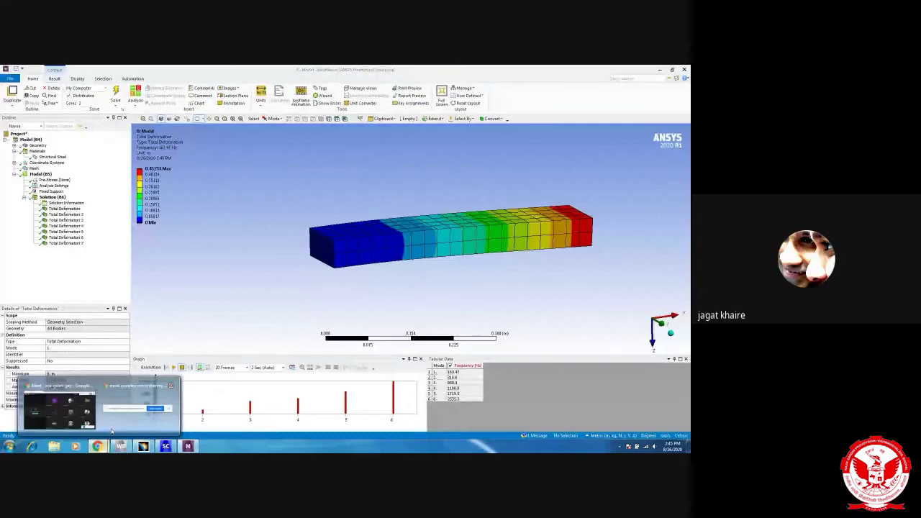
left_click(112, 431)
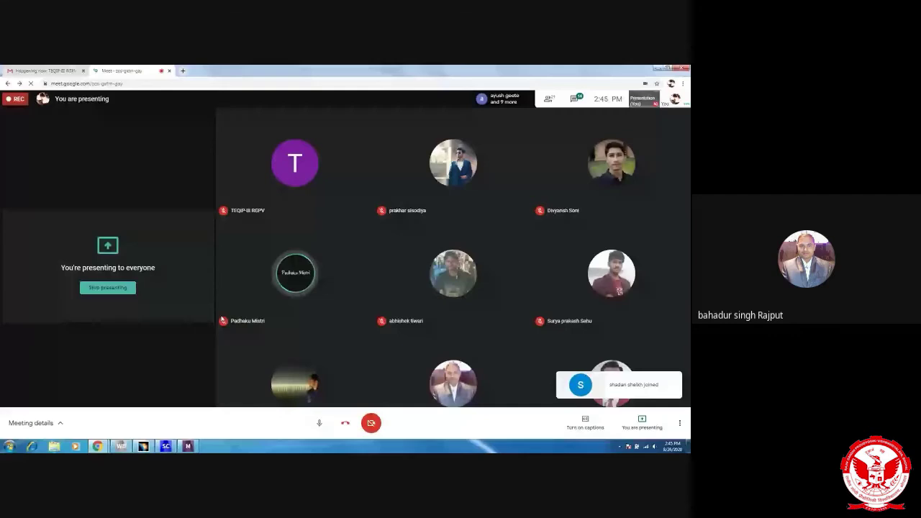
left_click(188, 446)
mouse_move(97, 446)
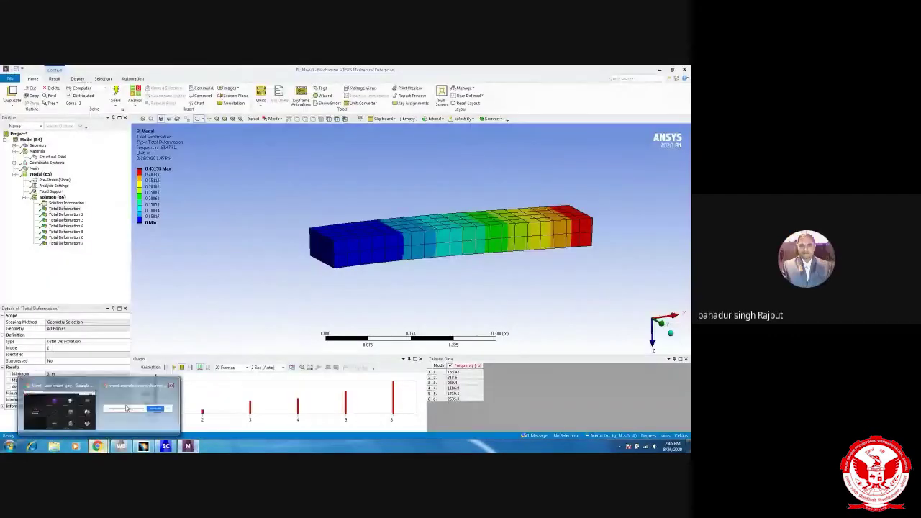
left_click(97, 403)
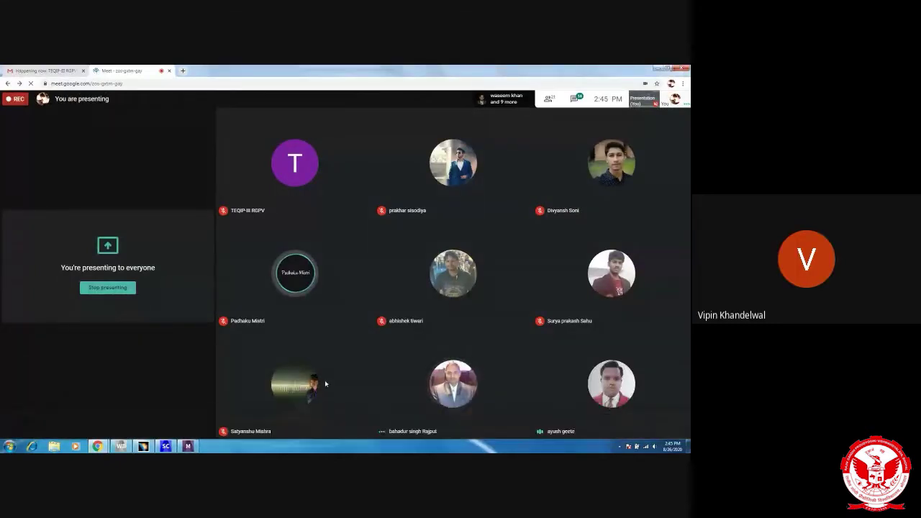
left_click(581, 101)
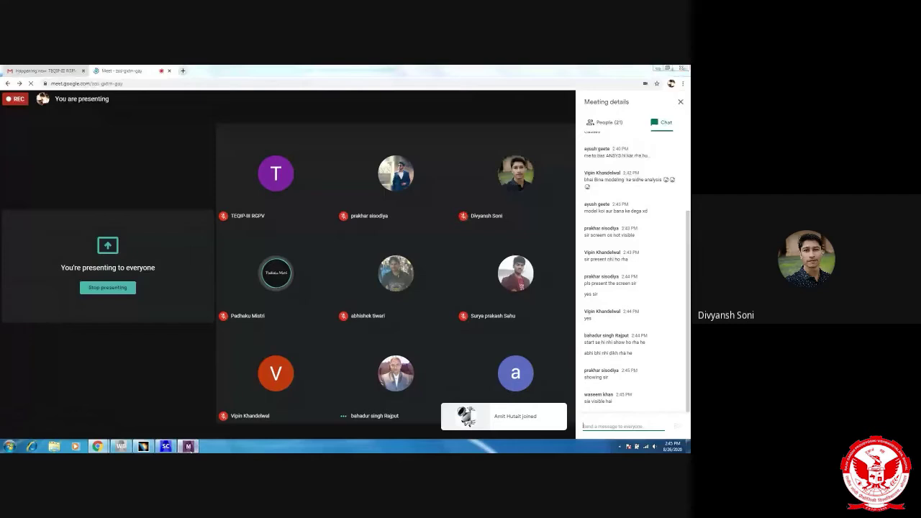
key("alt+Tab")
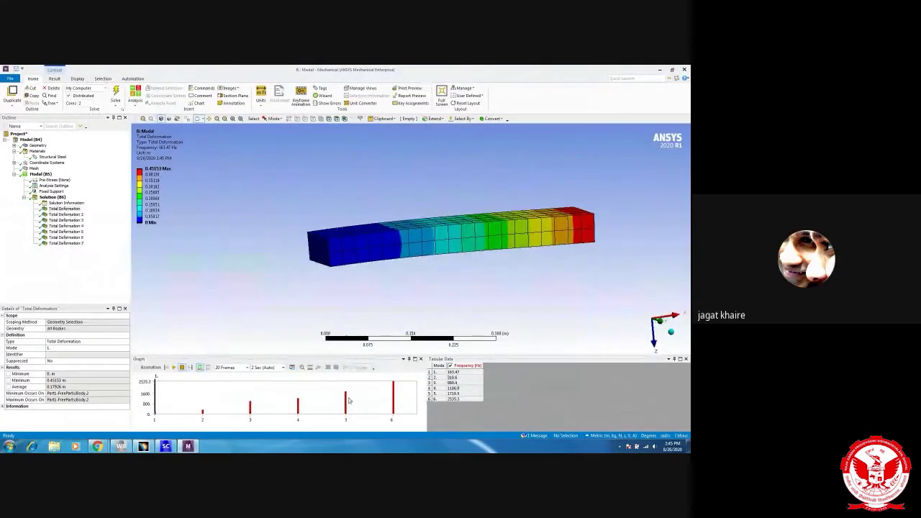
Step: Display the Total Deformation 2 result and animate the bar's first mode shape
left_click(64, 219)
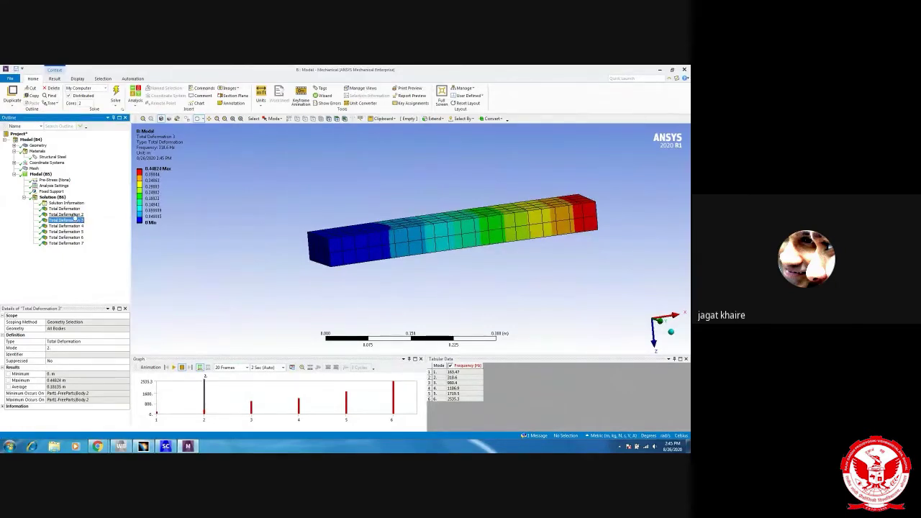
left_click(72, 215)
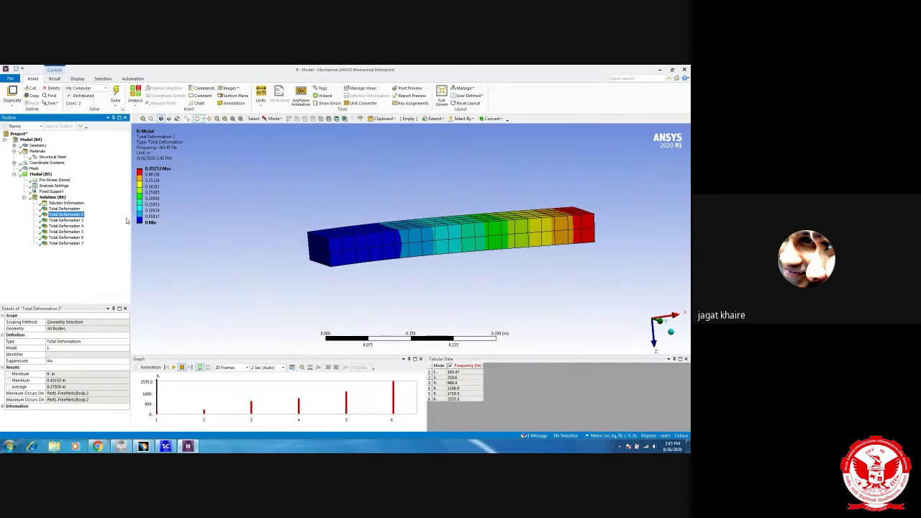
middle_click_drag(394, 230, 339, 259)
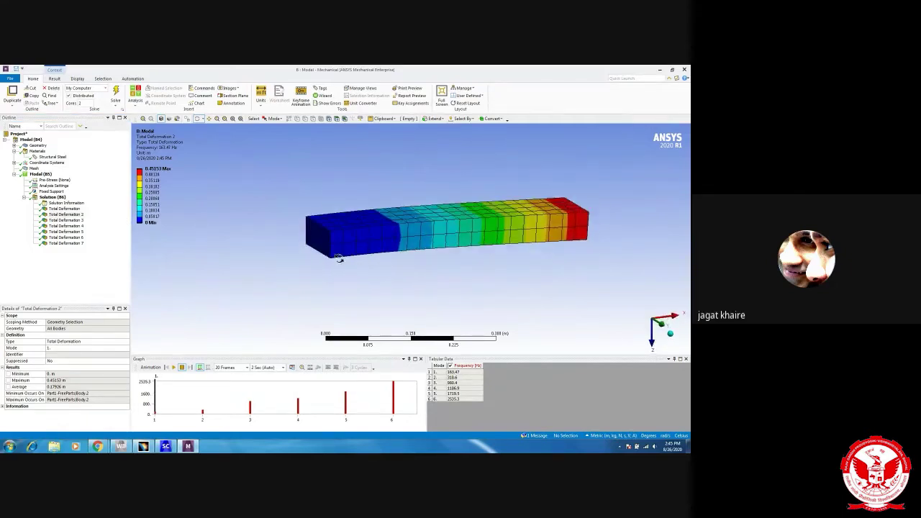
middle_click_drag(395, 259, 357, 252)
left_click(174, 368)
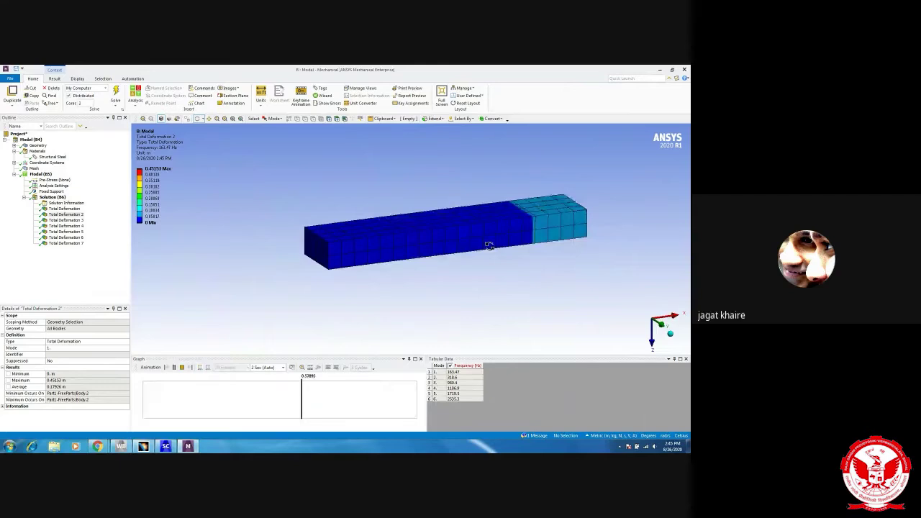
Step: Step through the Total Deformation 3 to 5 results and animate the fourth mode shape
left_click(65, 256)
key("Down")
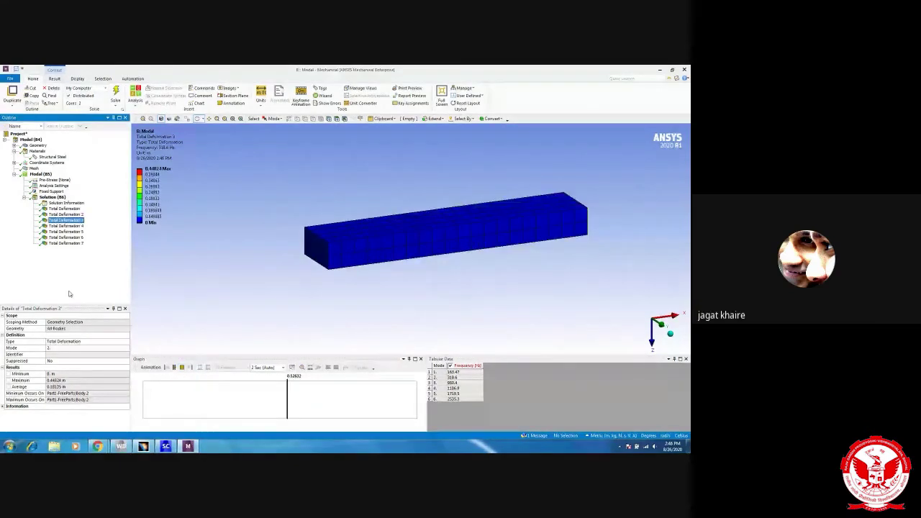
key("Down")
key("Down")
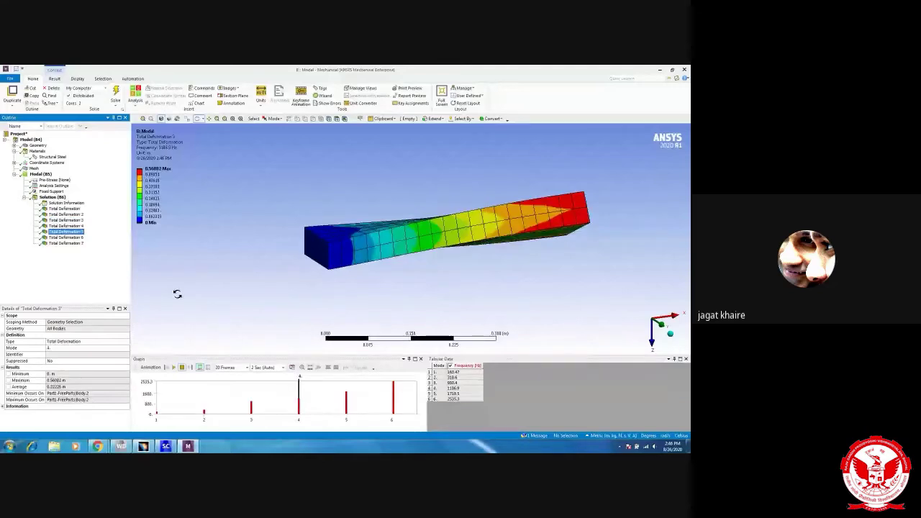
left_click(173, 368)
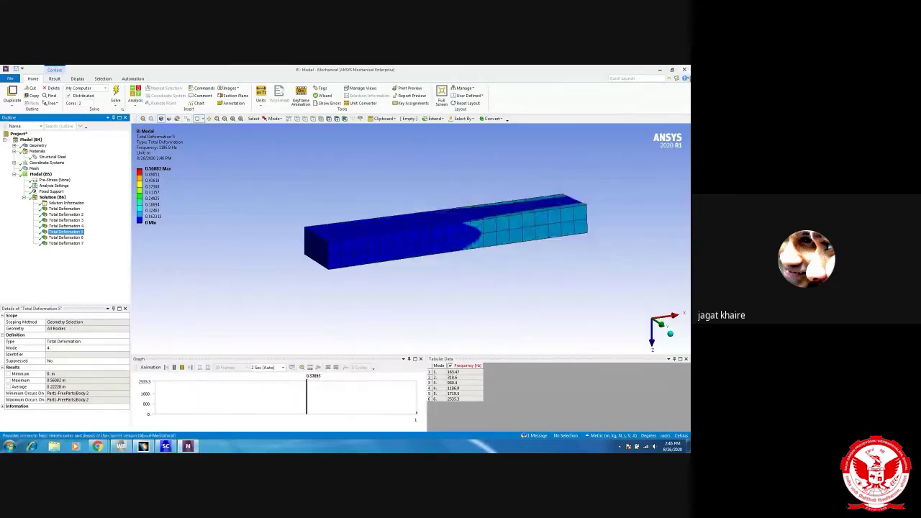
Step: Switch to CATIA V5 and create a new part named Part1 with hybrid design enabled
left_click(662, 70)
left_click(658, 69)
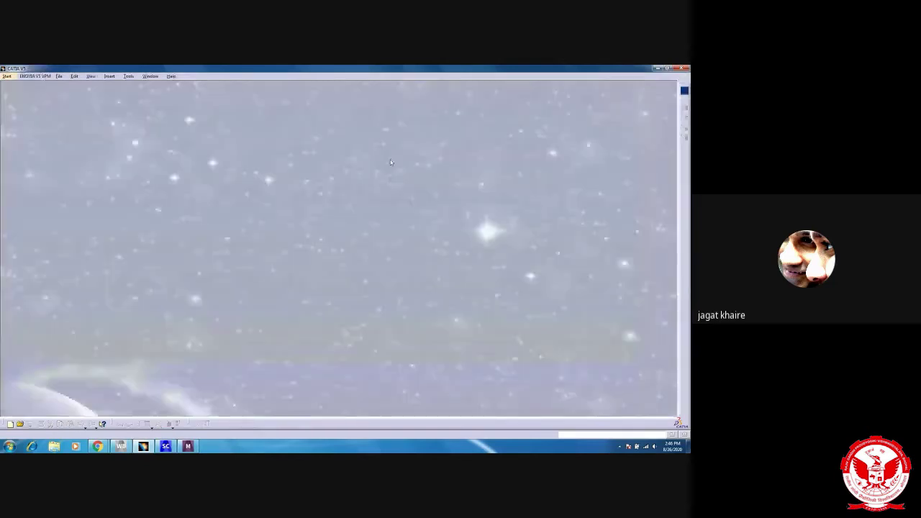
left_click(7, 76)
mouse_move(43, 93)
left_click(119, 98)
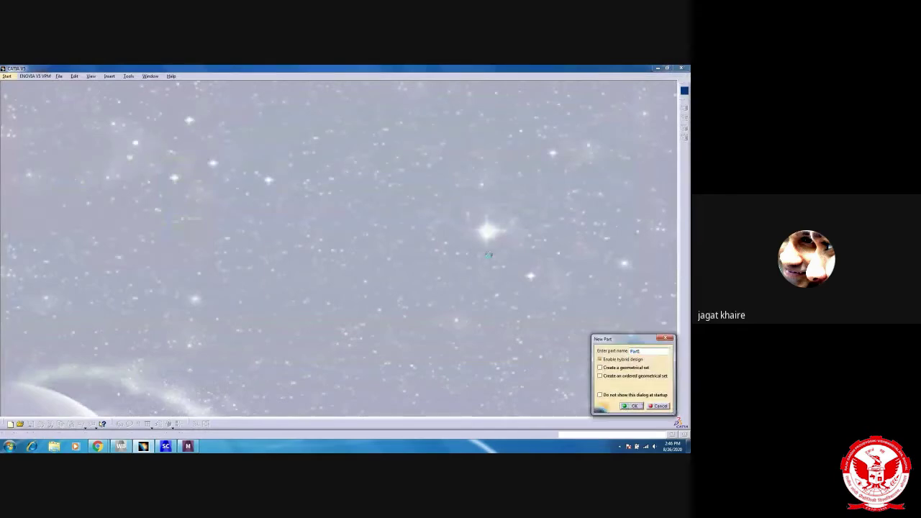
left_click(629, 406)
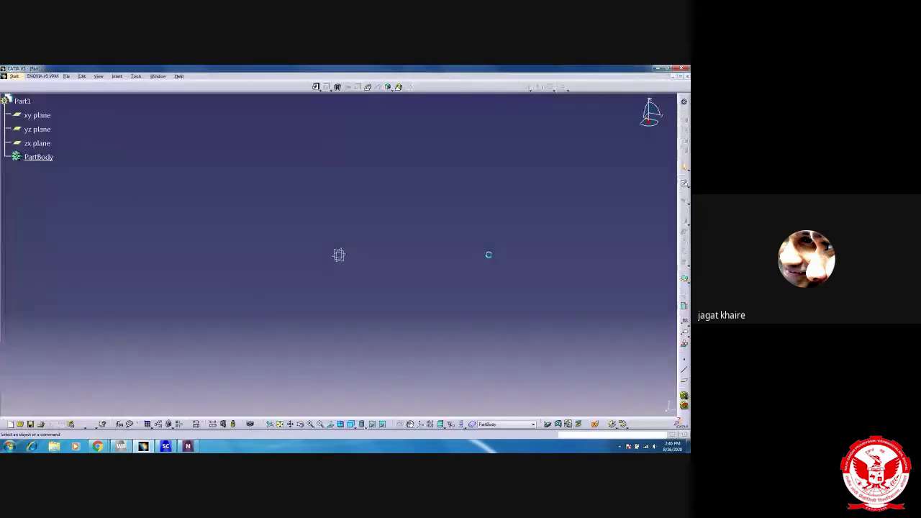
Step: Insert a second body in the part and open a sketch on the yz plane
left_click(98, 76)
left_click(133, 90)
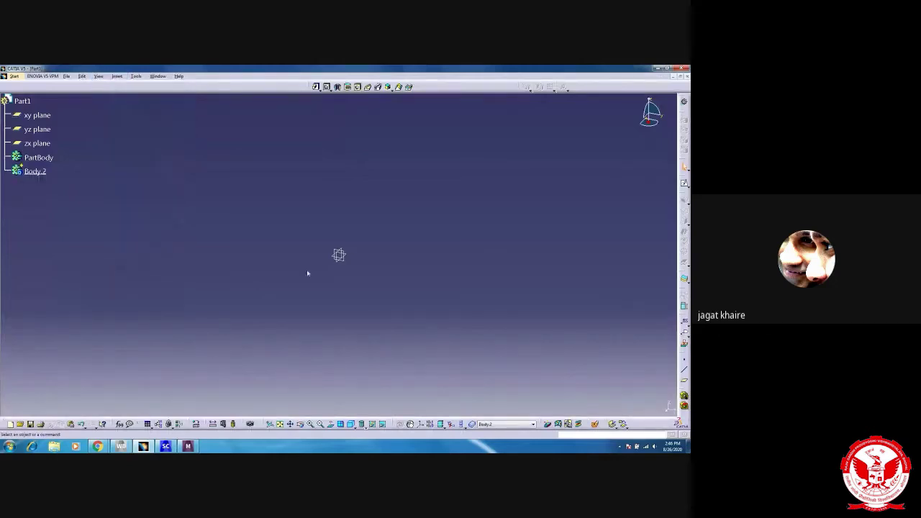
left_click(341, 256)
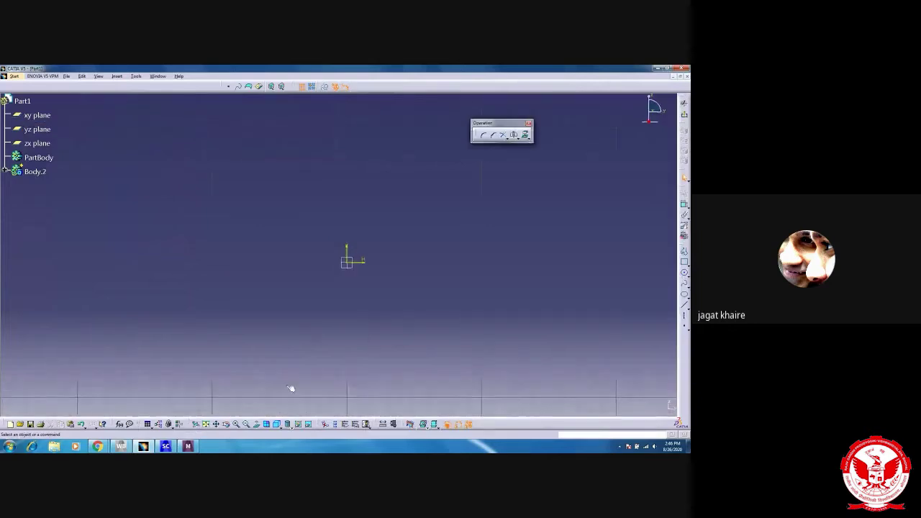
left_click(206, 425)
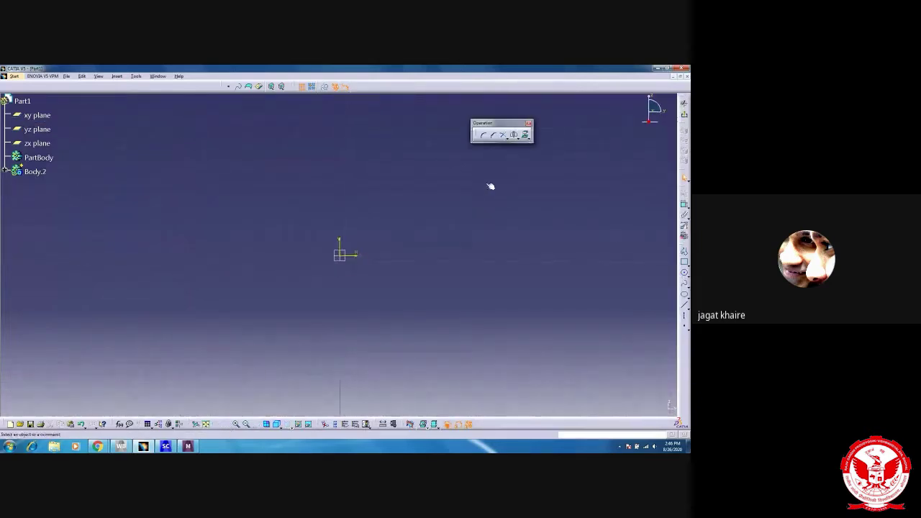
Step: Sketch a single horizontal line above the origin with the Profile tool, spanning both sides of the vertical axis
left_click(684, 251)
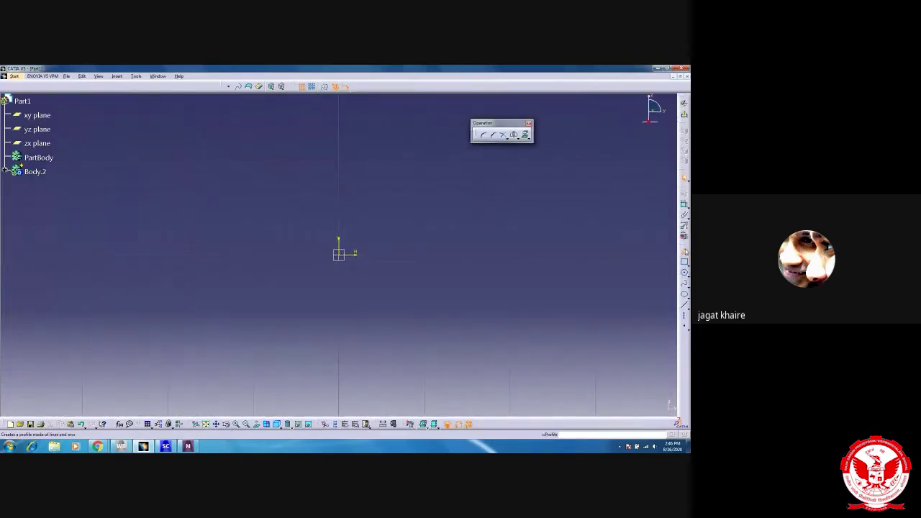
left_click(271, 157)
left_click(435, 157)
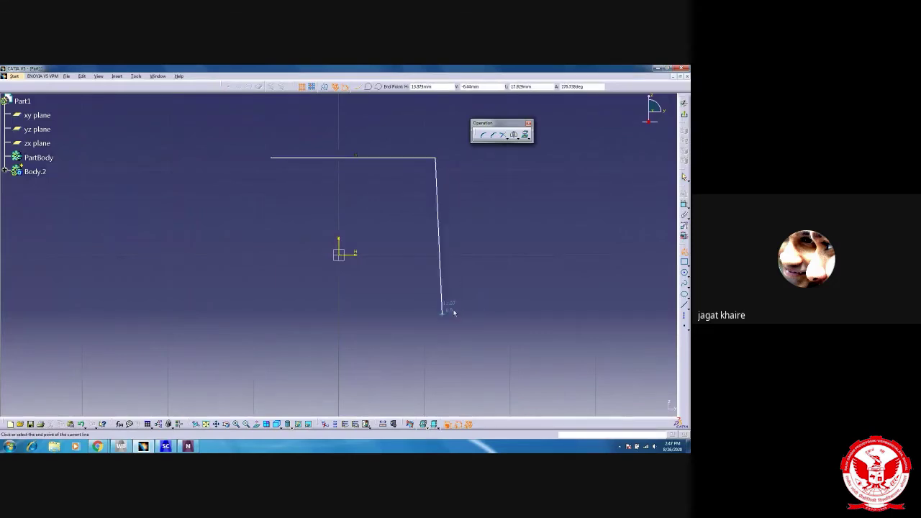
key("Escape")
left_click(504, 301)
Step: Sketch a vertical line down from near the middle of the horizontal line, ending in a horizontal segment about 10 mm long to the right
left_click(685, 250)
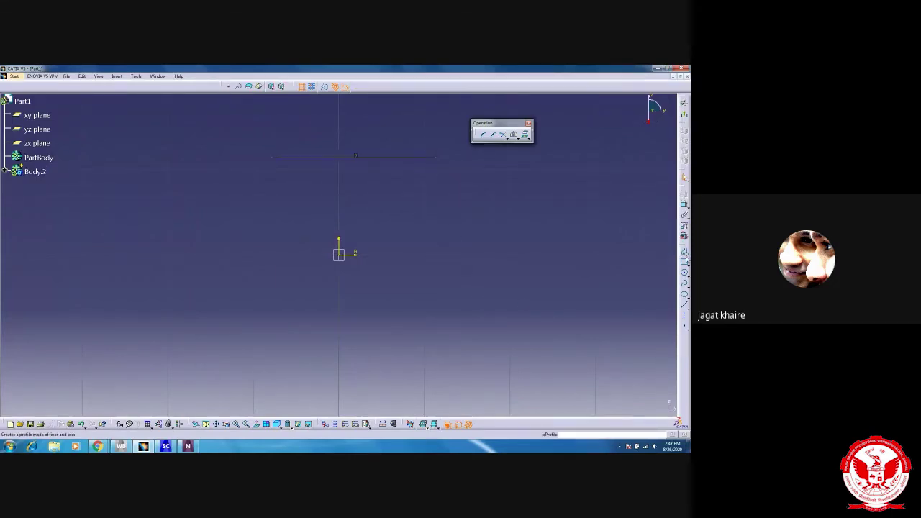
left_click(350, 157)
left_click(350, 297)
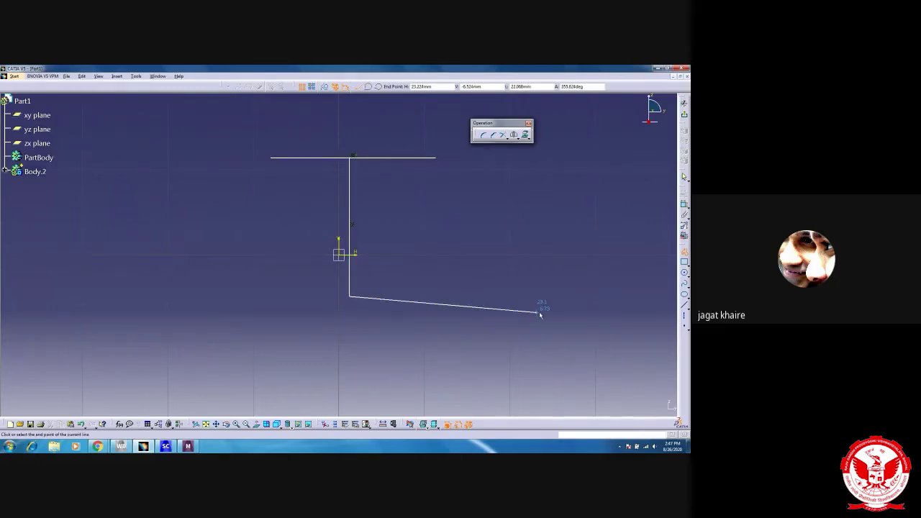
left_click(435, 295)
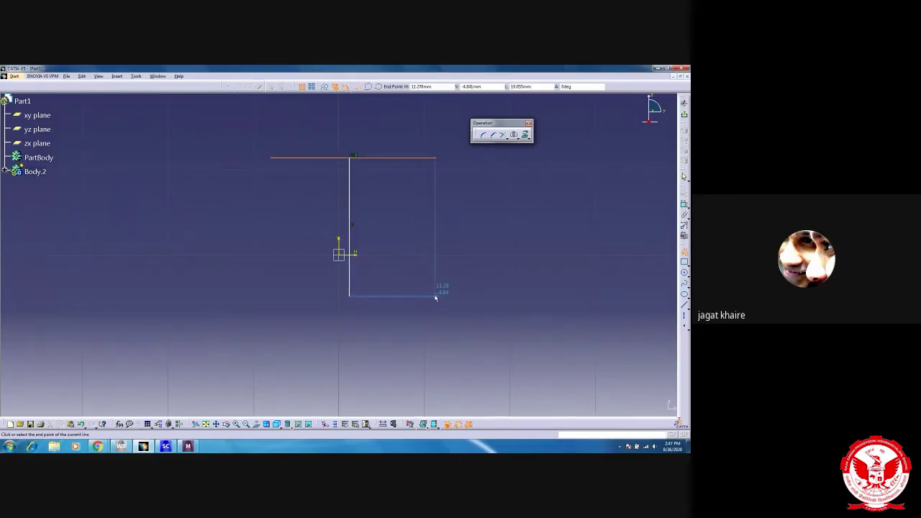
key("Escape")
left_click(417, 296)
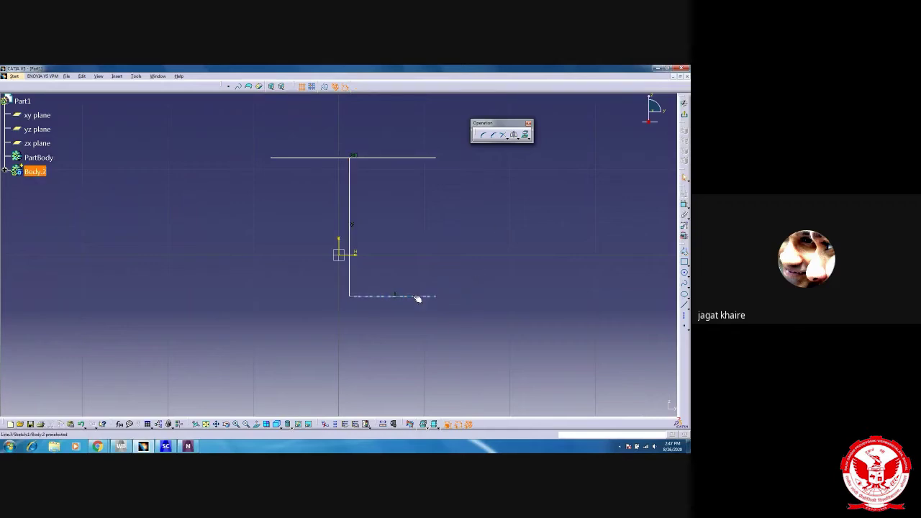
key("Escape")
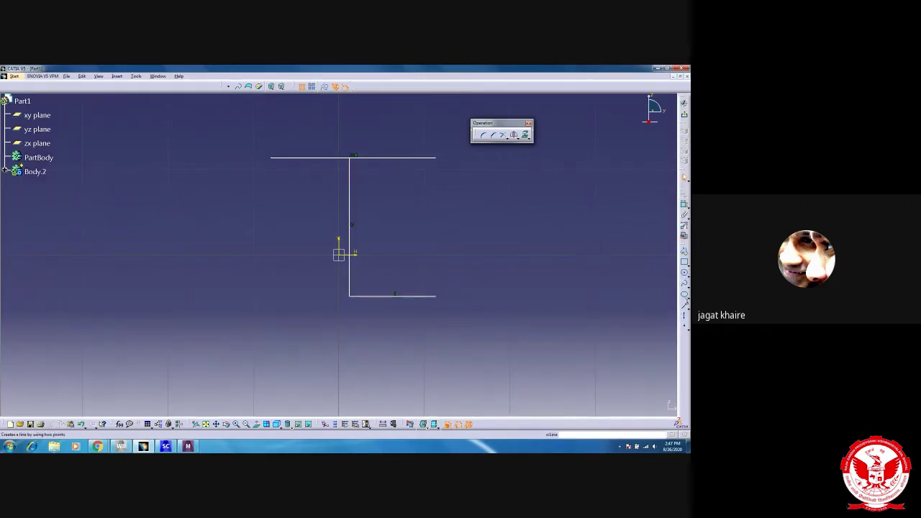
Step: Extend the lower flange line to the other side of the web to complete the I-section sketch, and exit the sketch
left_click(504, 136)
left_click(380, 296)
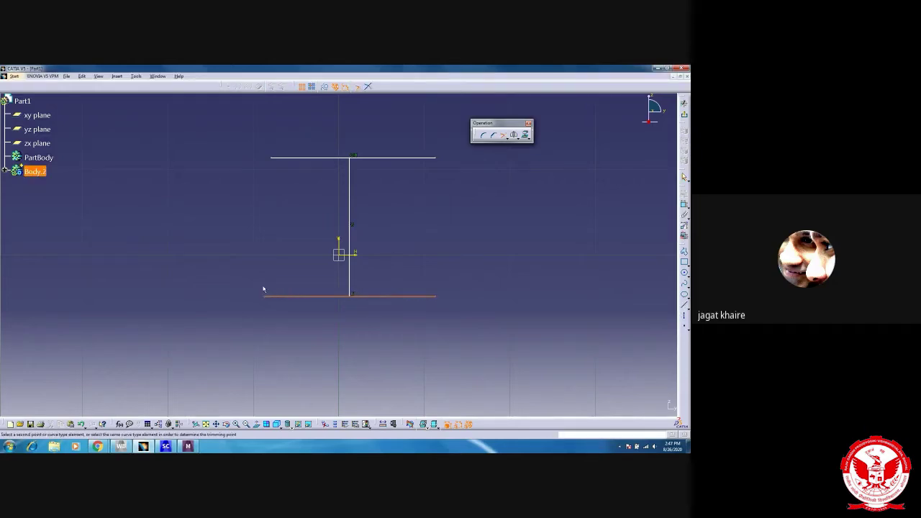
left_click(237, 287)
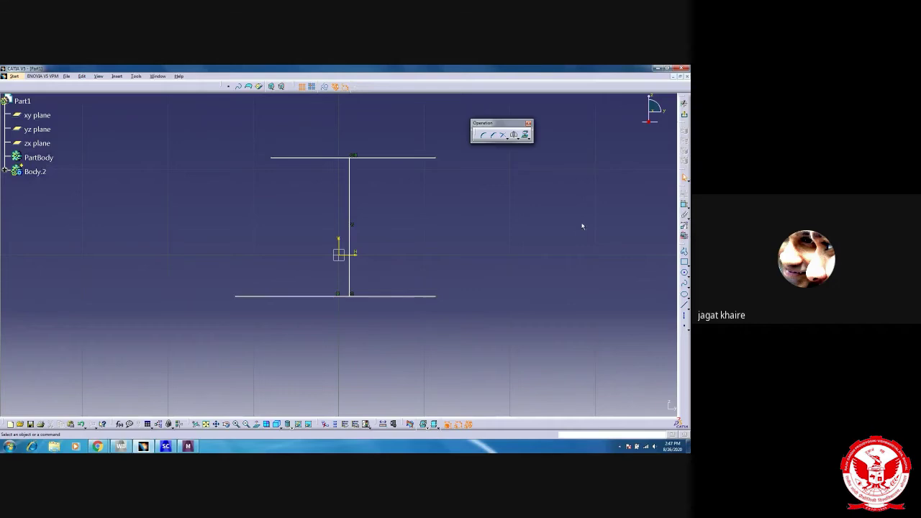
left_click(684, 103)
Step: Start a Pad from the open I-section sketch, accepting the open profile, and stretch its first limit to about 184 mm
left_click(317, 86)
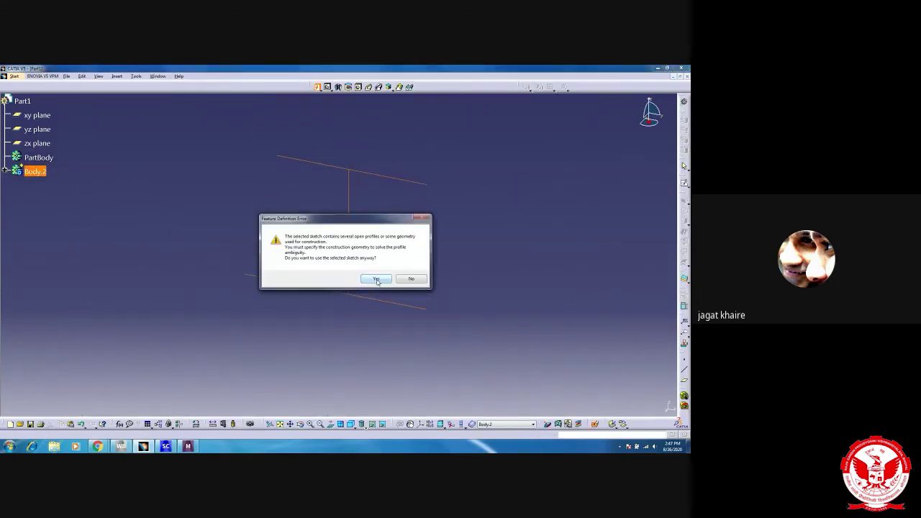
left_click(375, 278)
type("20mm")
middle_click_drag(355, 209, 231, 323)
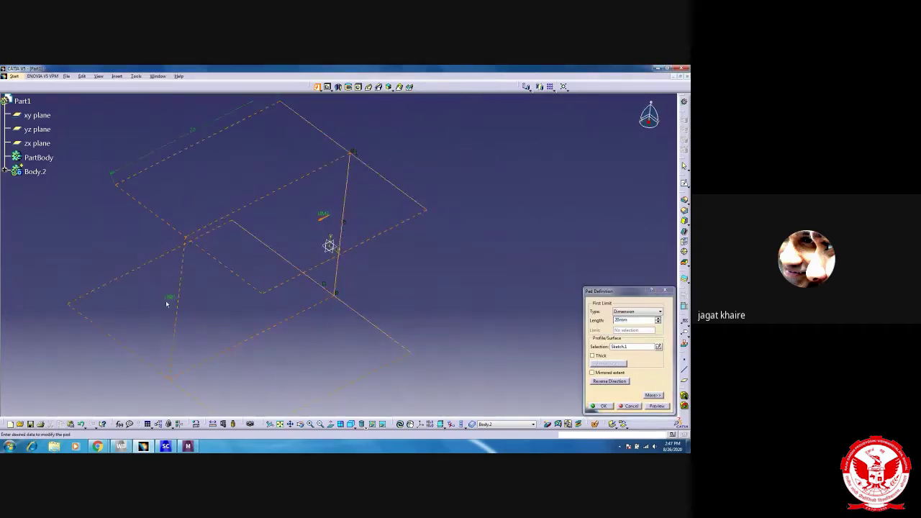
left_click_drag(169, 301, 171, 321)
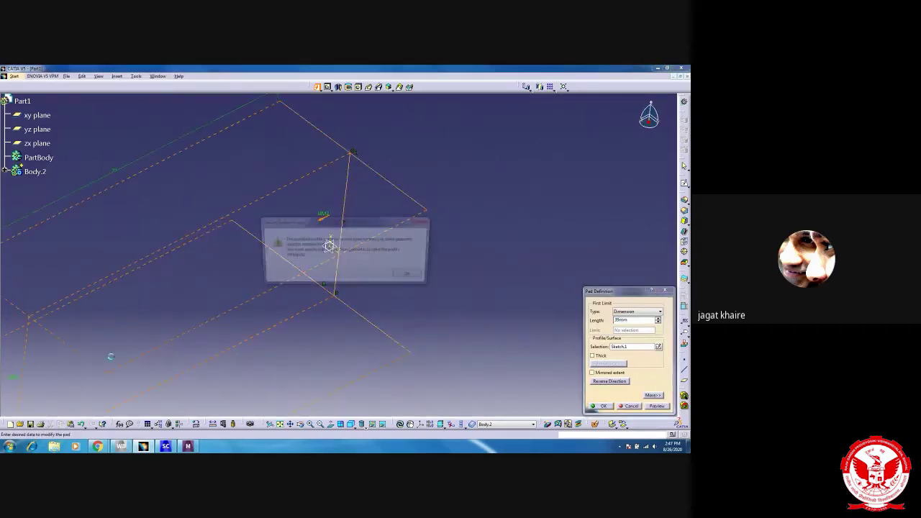
left_click(412, 276)
scroll(286, 335, "down", 5)
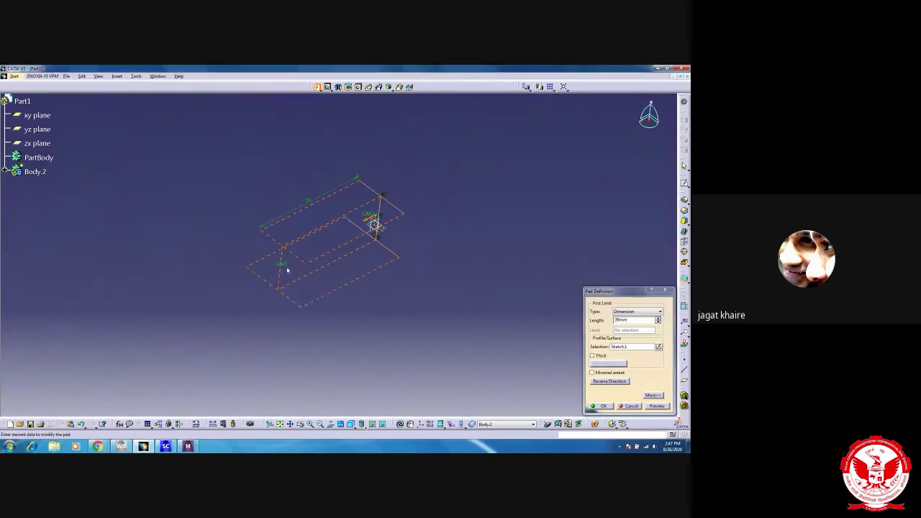
left_click_drag(283, 269, 113, 350)
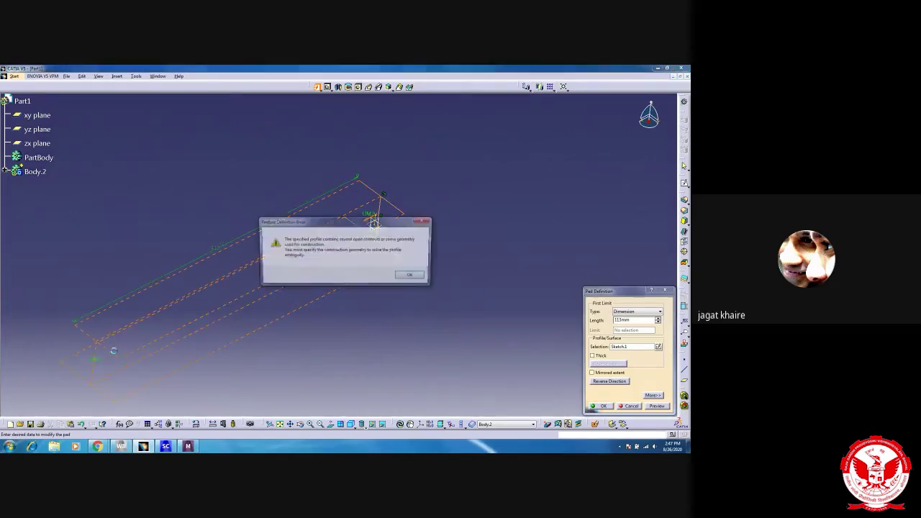
left_click(412, 277)
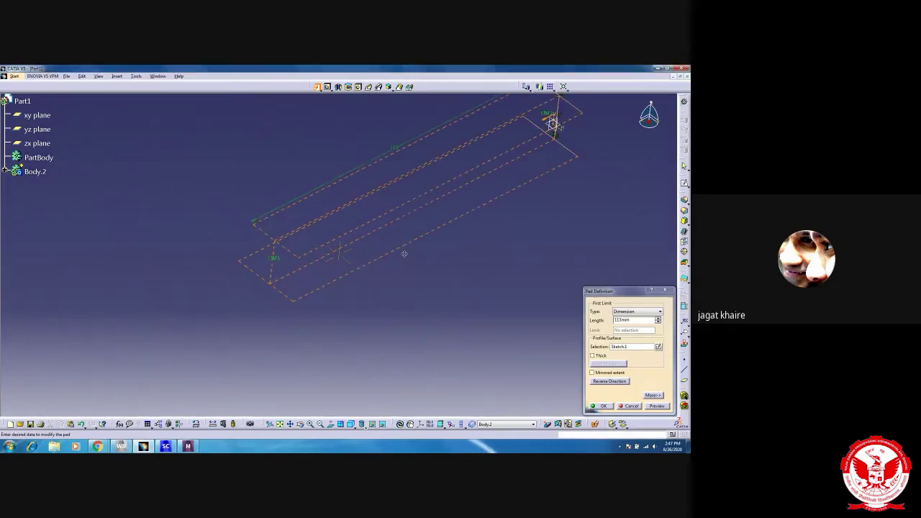
left_click_drag(296, 263, 200, 303)
left_click(412, 278)
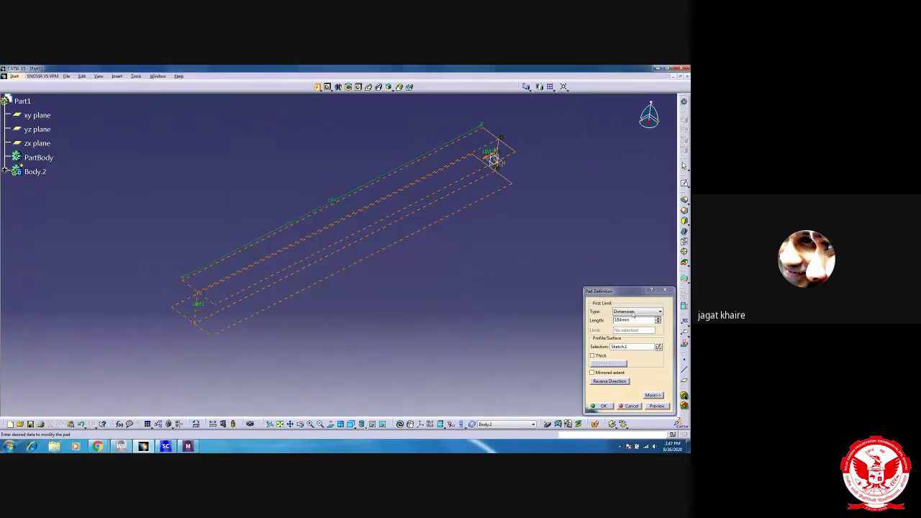
Step: Make the pad a thick profile with 1 mm thickness and Neutral Fiber enabled, and create the solid I-beam
left_click(540, 259)
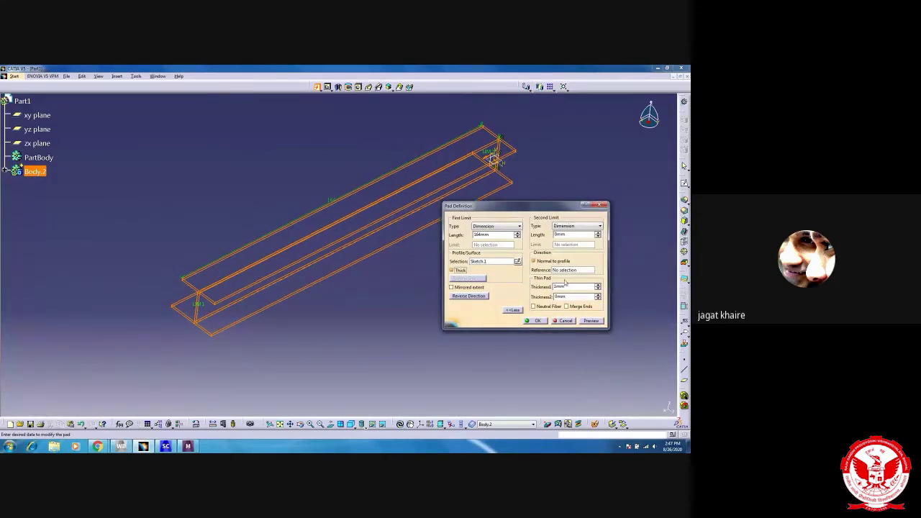
double_click(572, 297)
left_click(546, 307)
left_click(534, 321)
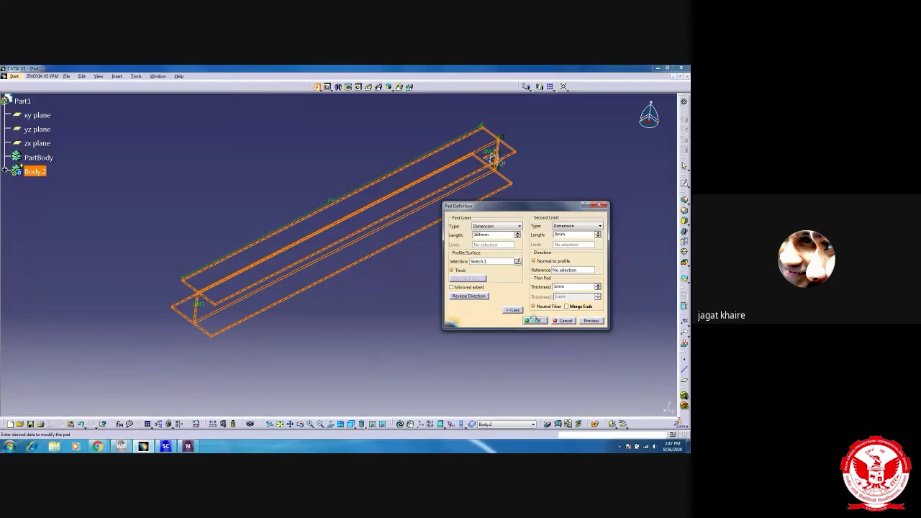
middle_click_drag(346, 331, 291, 335)
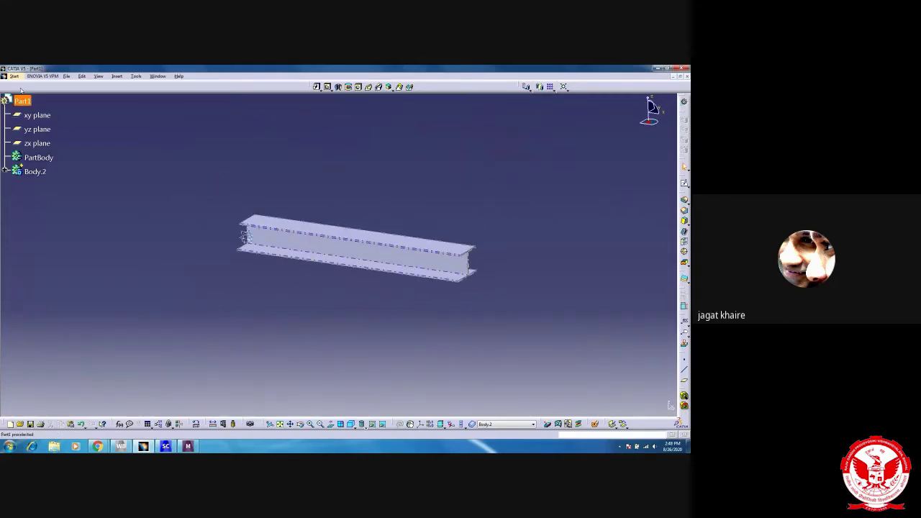
Step: Save the I-beam part to the Desktop in stp format under the file name 123, without overwriting the existing Part1.stp
left_click(66, 76)
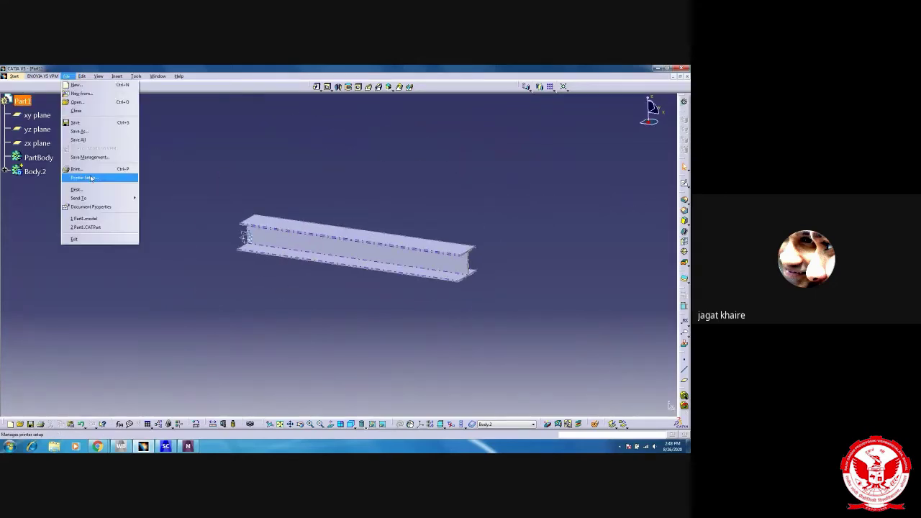
left_click(94, 134)
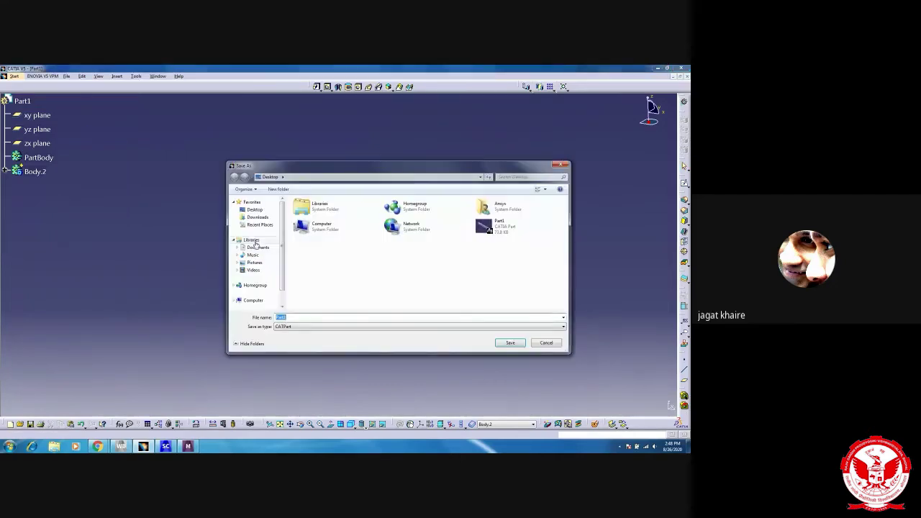
left_click(420, 327)
left_click(288, 339)
left_click(510, 343)
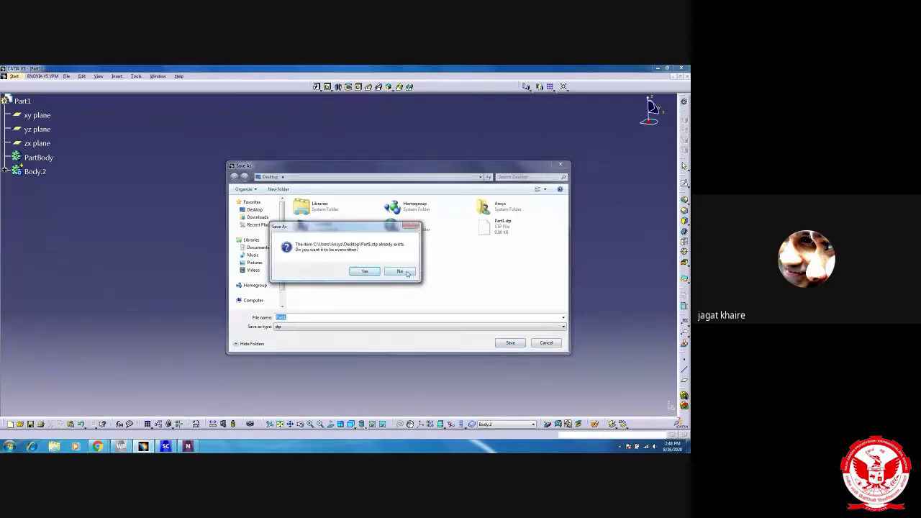
left_click(403, 272)
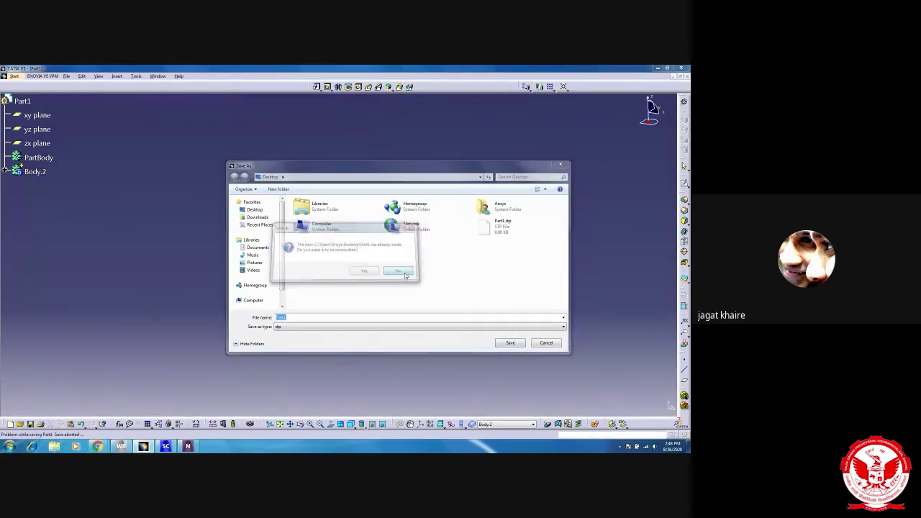
left_click(297, 318)
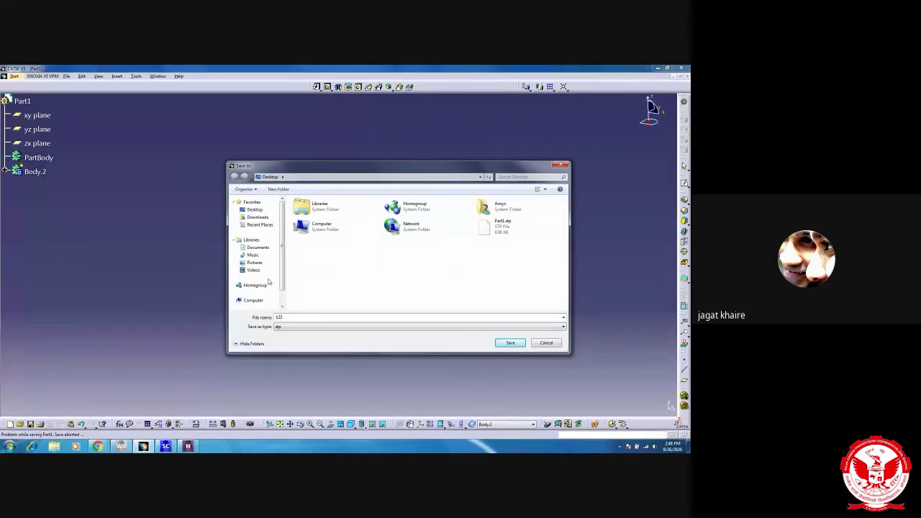
left_click(507, 344)
left_click(508, 343)
left_click(508, 343)
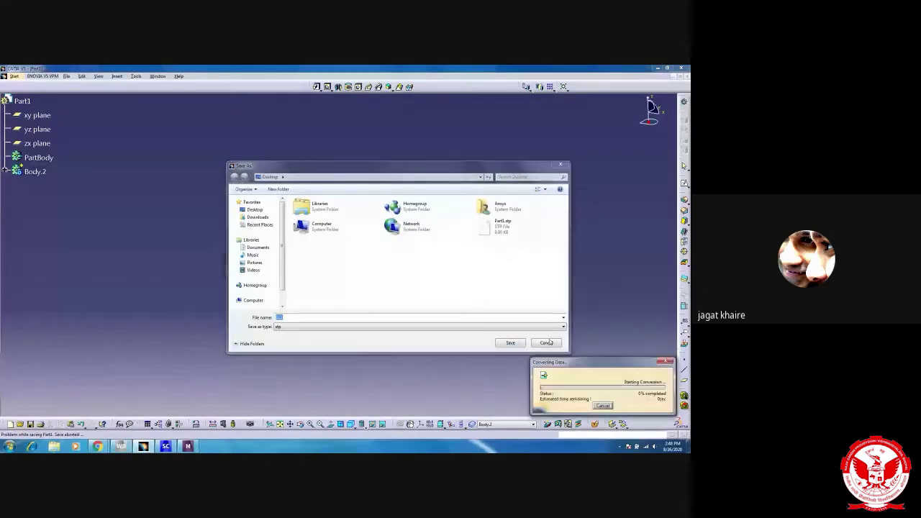
Step: Switch to ANSYS Workbench and replace the geometry in the standalone Geometry system with 123.stp
left_click(120, 448)
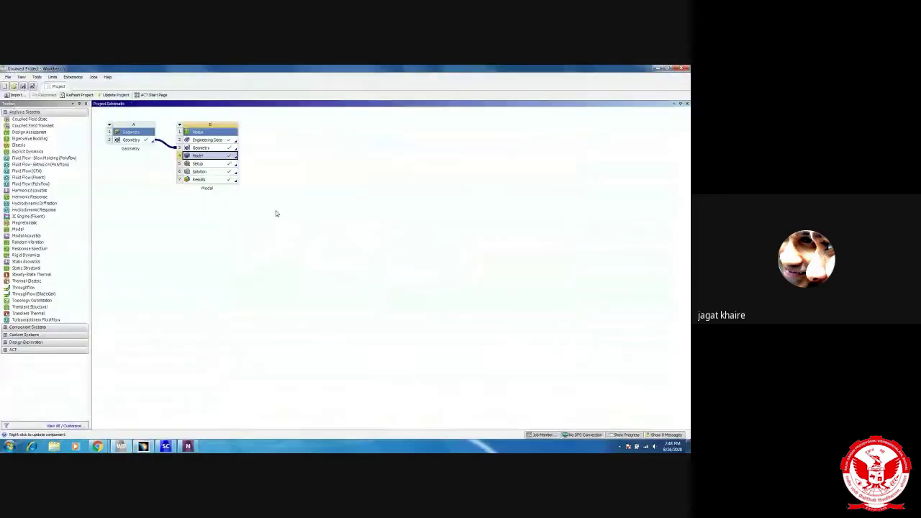
right_click(204, 133)
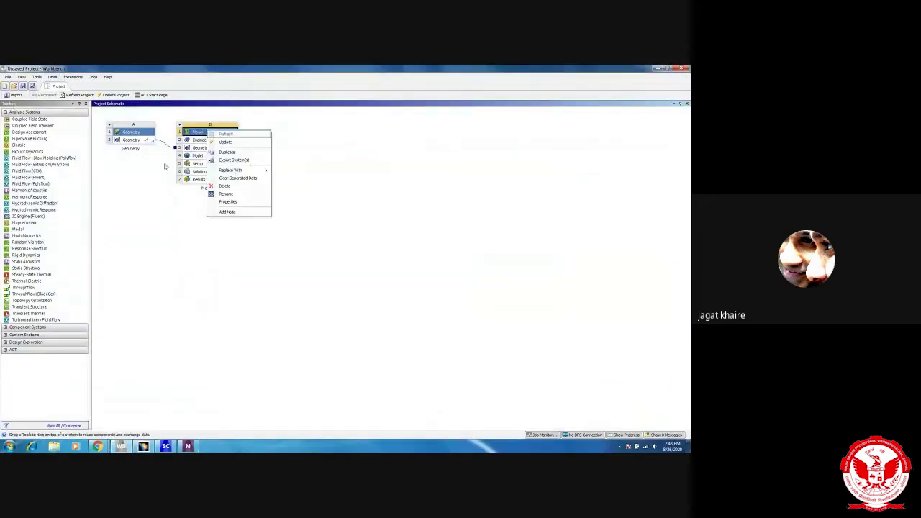
left_click(133, 141)
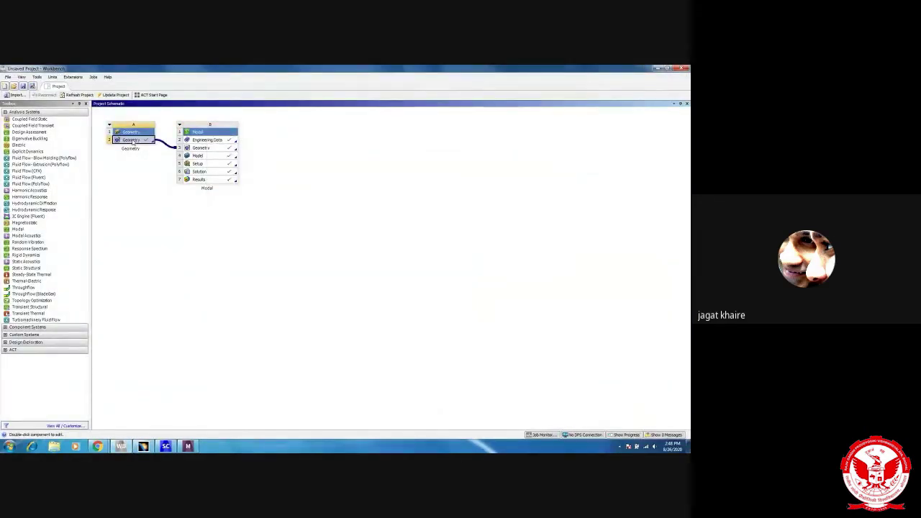
right_click(133, 142)
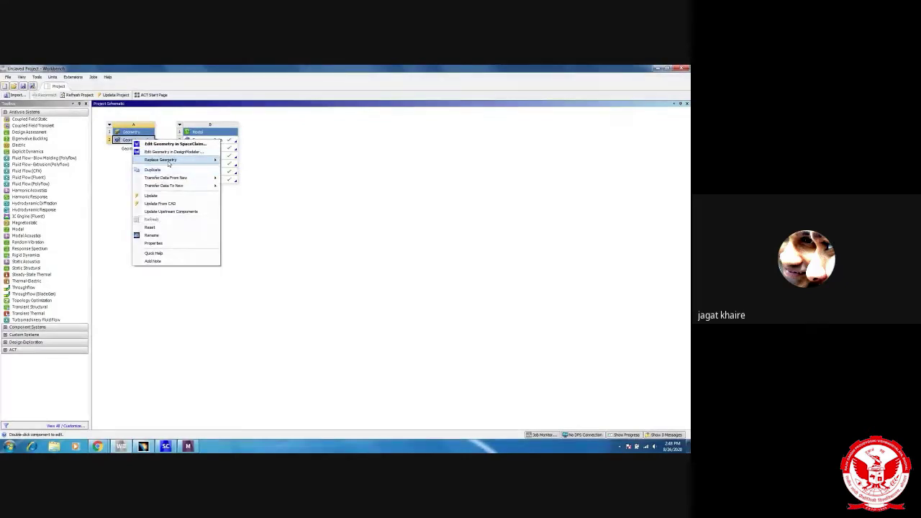
mouse_move(169, 160)
left_click(266, 162)
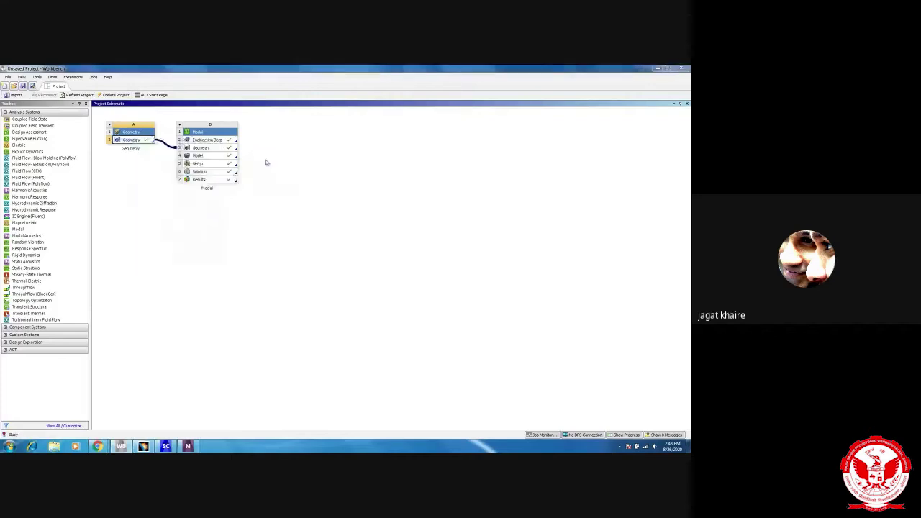
left_click(284, 255)
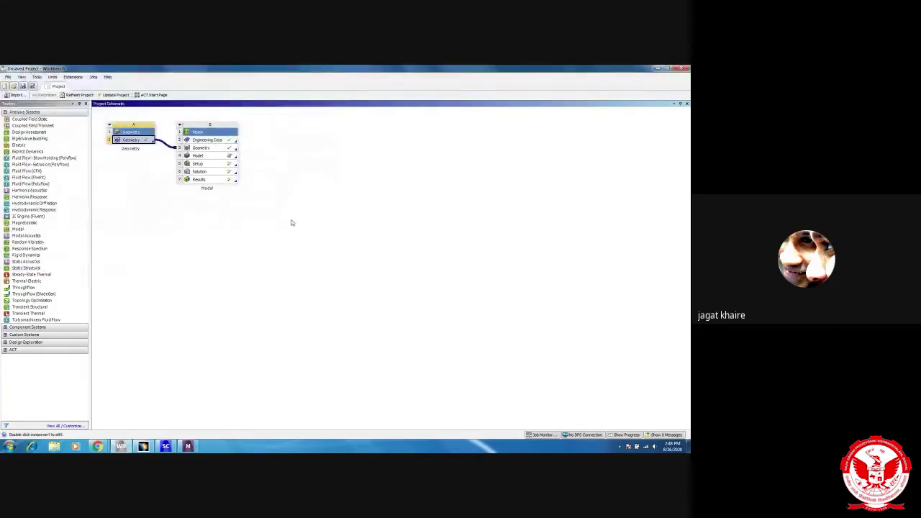
Step: Open the Modal system's model in Mechanical, declining the upstream data read, and refresh all data there to load the new I-beam
double_click(210, 159)
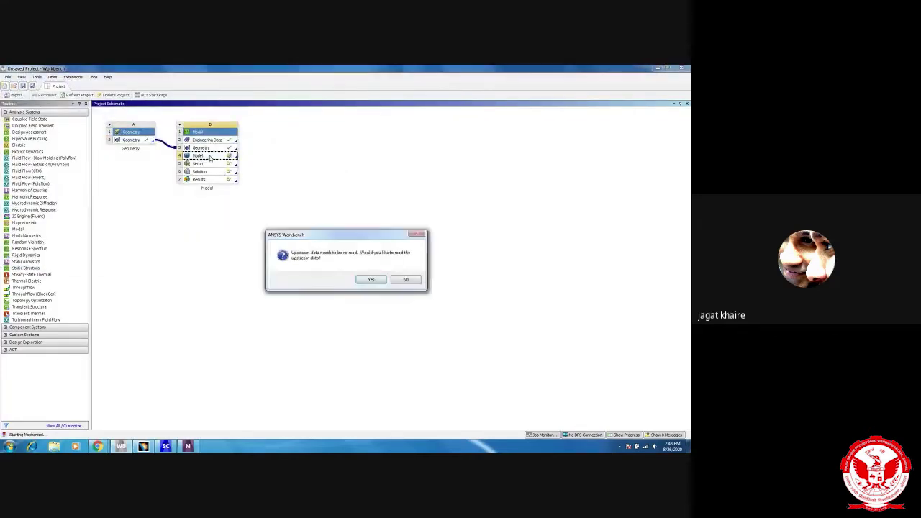
left_click(405, 280)
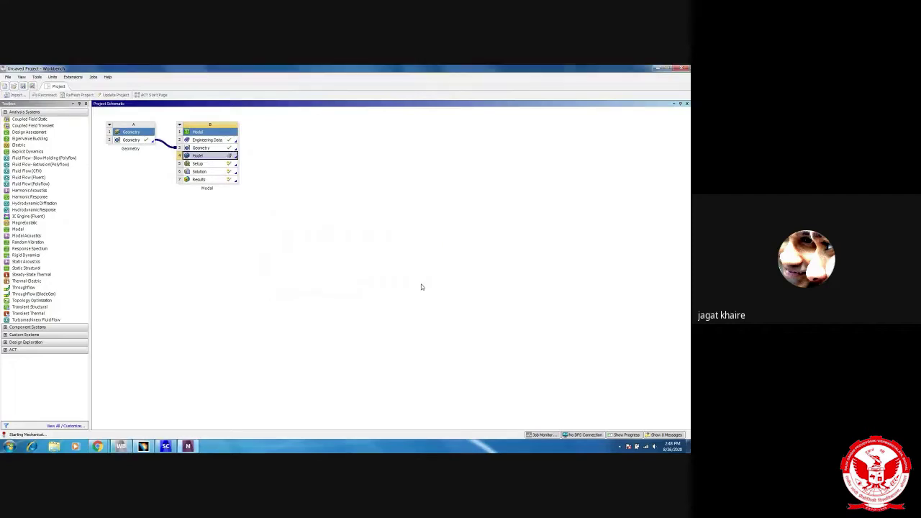
left_click(188, 447)
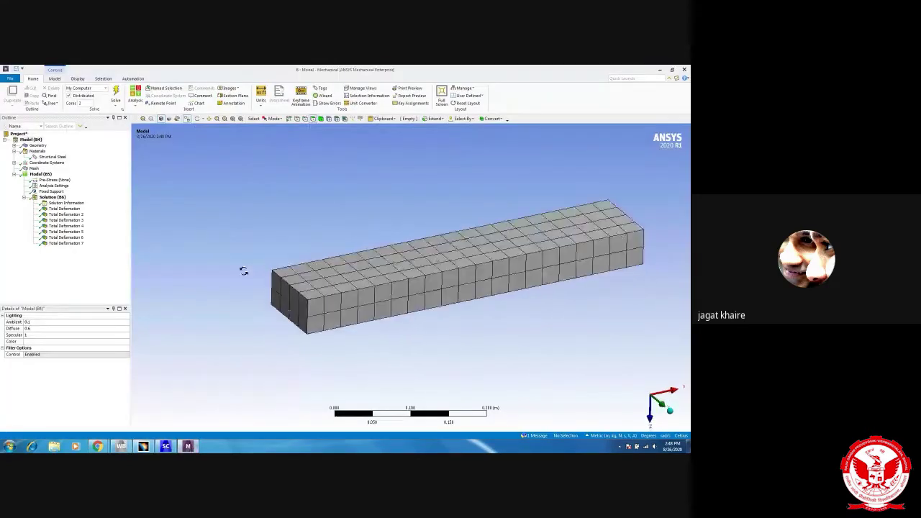
left_click(11, 78)
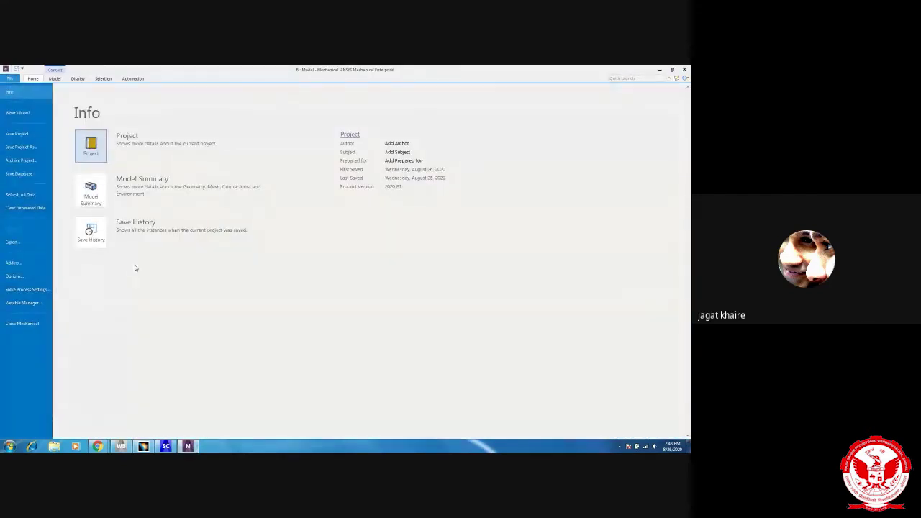
left_click(29, 195)
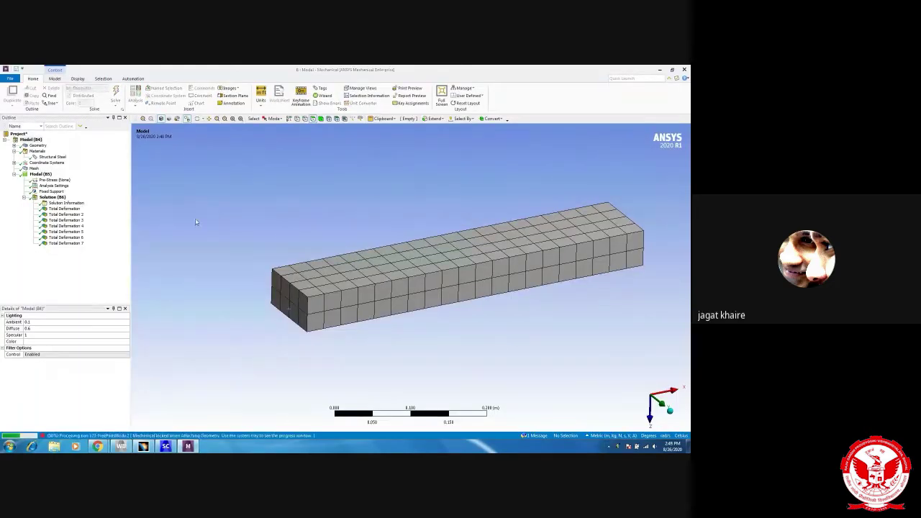
middle_click_drag(349, 292, 266, 307)
scroll(329, 315, "up", 3)
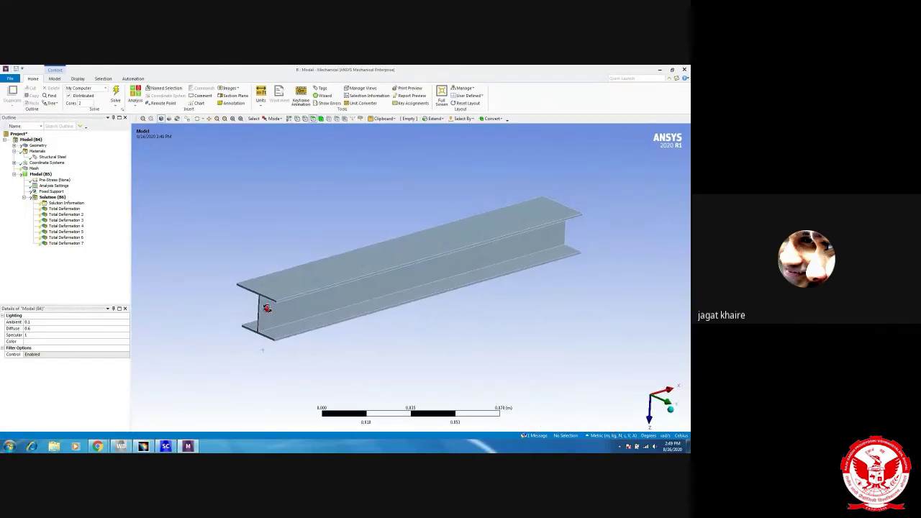
Step: Select the imported body 123-FreeParts|Body.2 under Geometry and examine the I-beam's shape and details
left_click(36, 145)
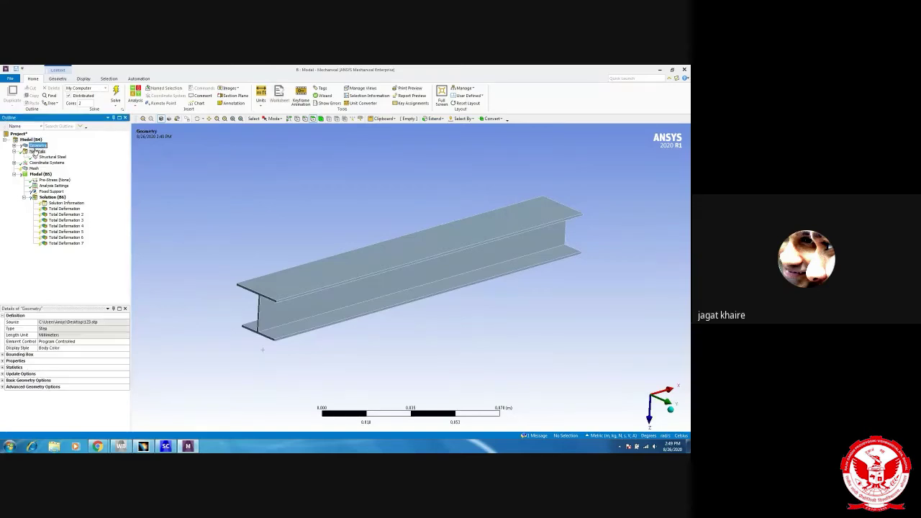
left_click(15, 146)
left_click(57, 151)
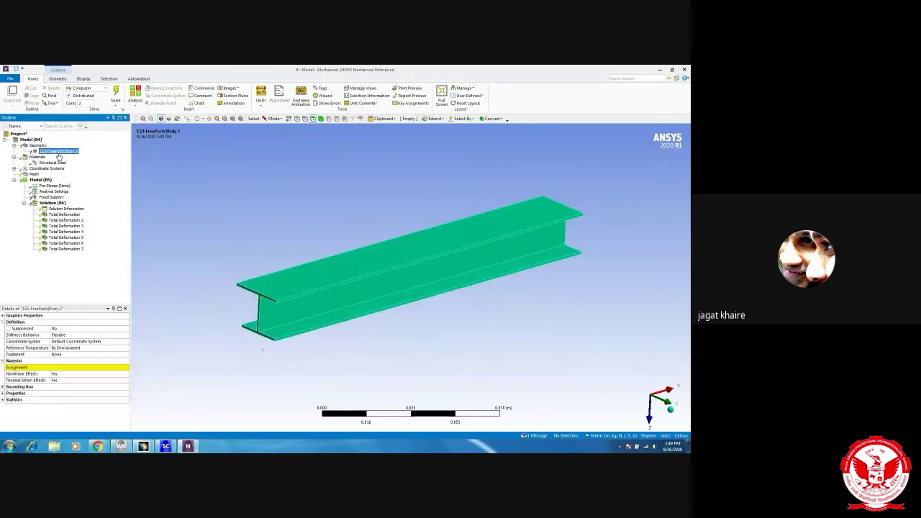
middle_click_drag(324, 252, 330, 287)
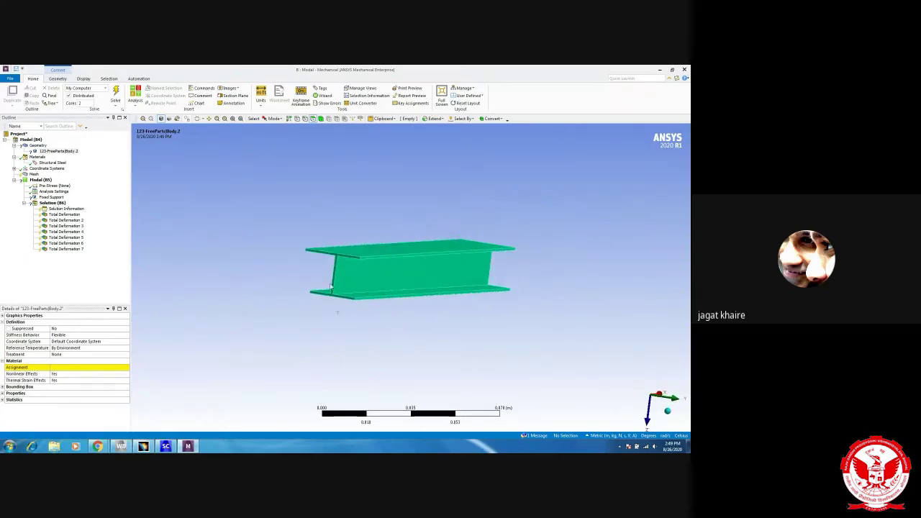
scroll(331, 287, "up", 2)
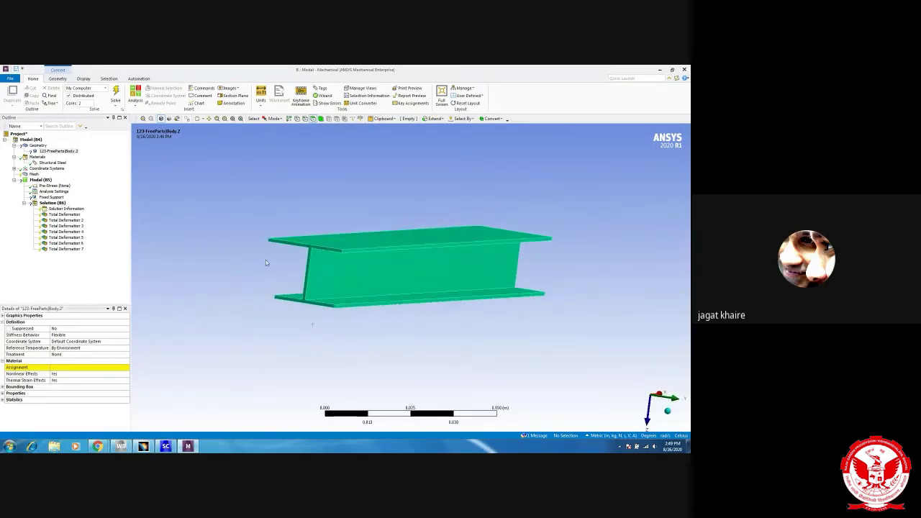
middle_click_drag(266, 263, 284, 273)
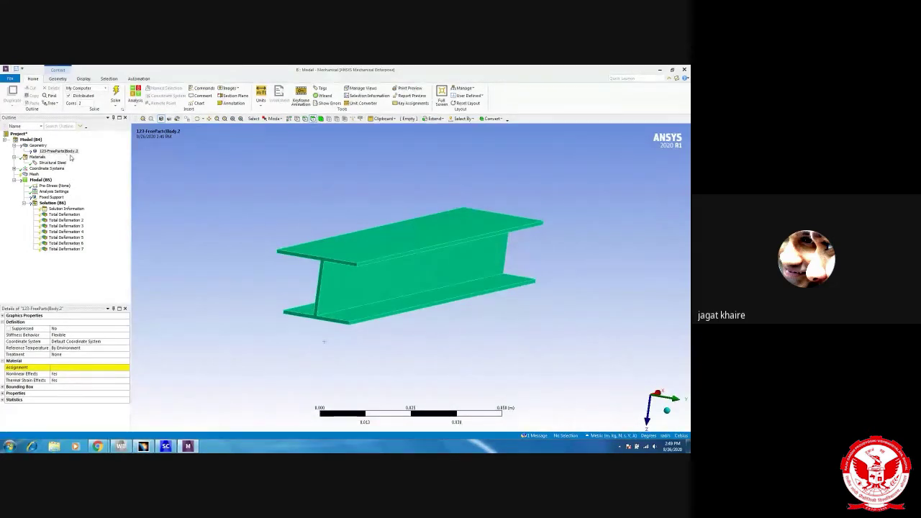
middle_click_drag(328, 301, 290, 349)
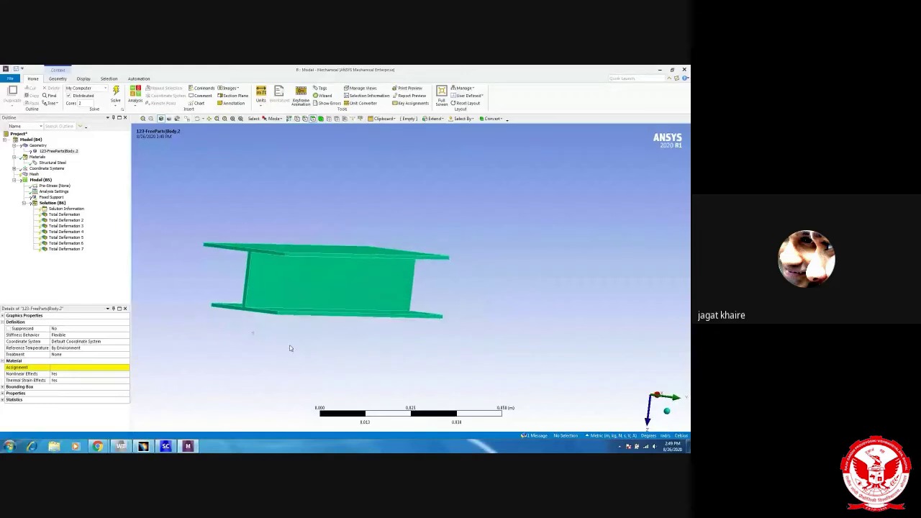
middle_click_drag(273, 311, 252, 331)
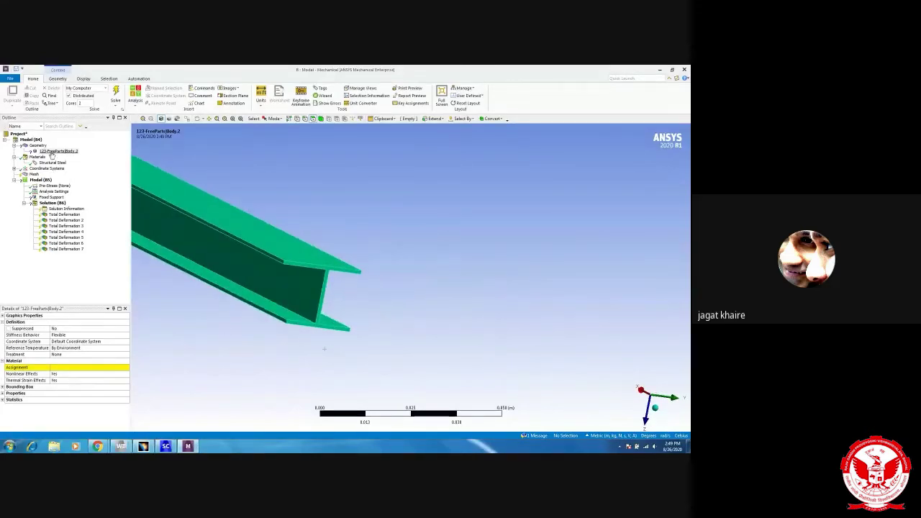
middle_click_drag(259, 300, 295, 340)
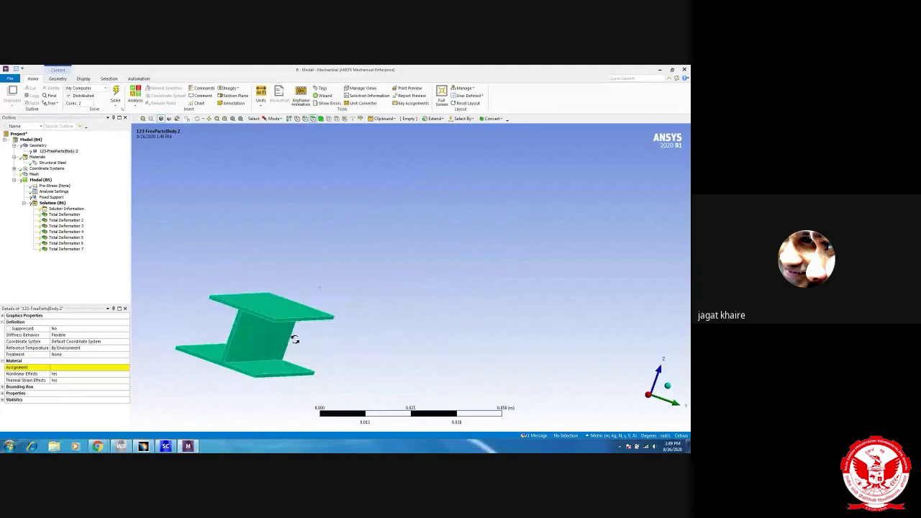
middle_click_drag(409, 312, 391, 313)
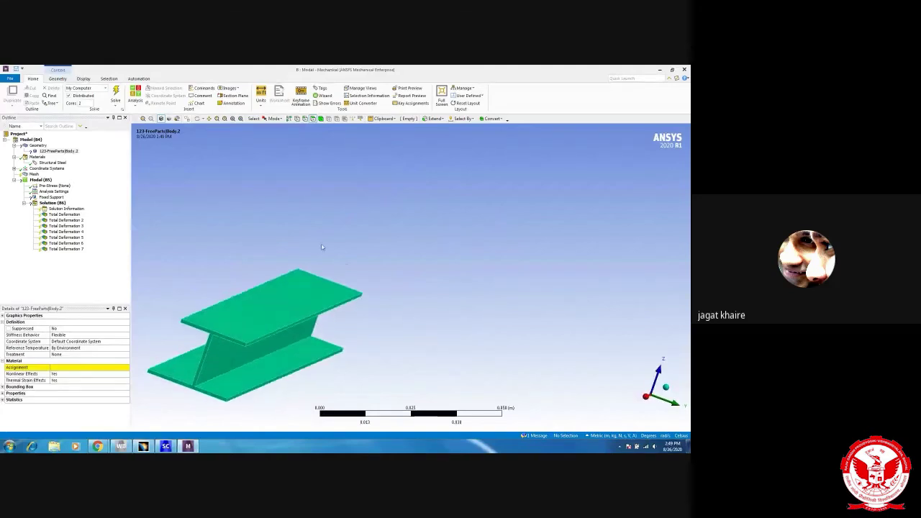
Step: Switch to CATIA, open Sketch.1 of the I-beam's pad for editing and delete all of its profile geometry
left_click(659, 69)
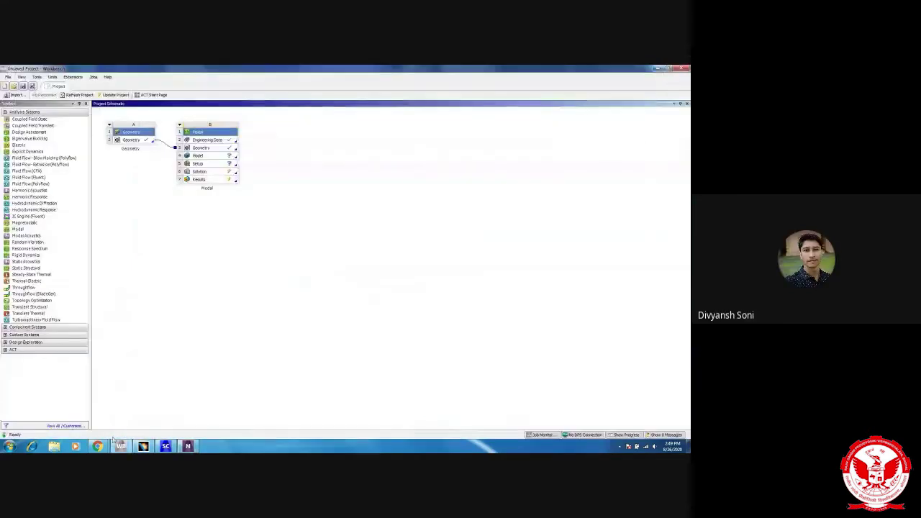
left_click(144, 446)
middle_click_drag(370, 277, 160, 230)
left_click(6, 171)
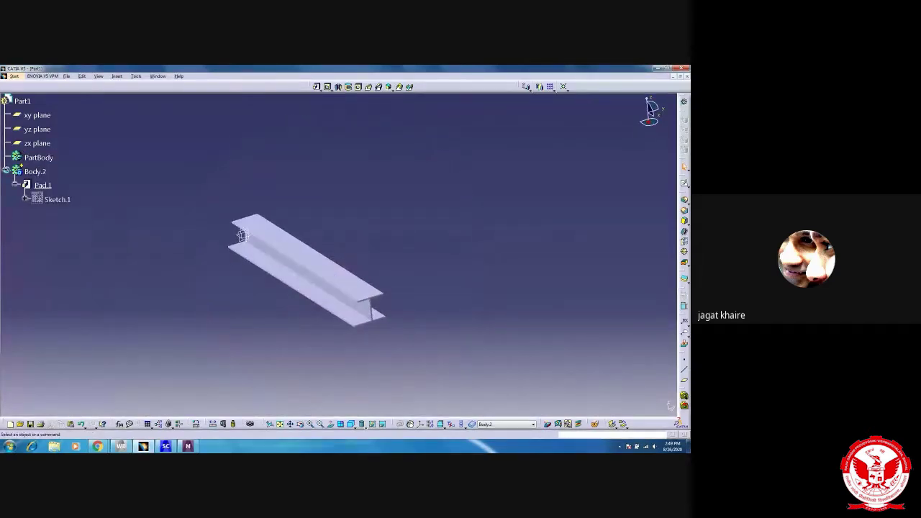
double_click(57, 199)
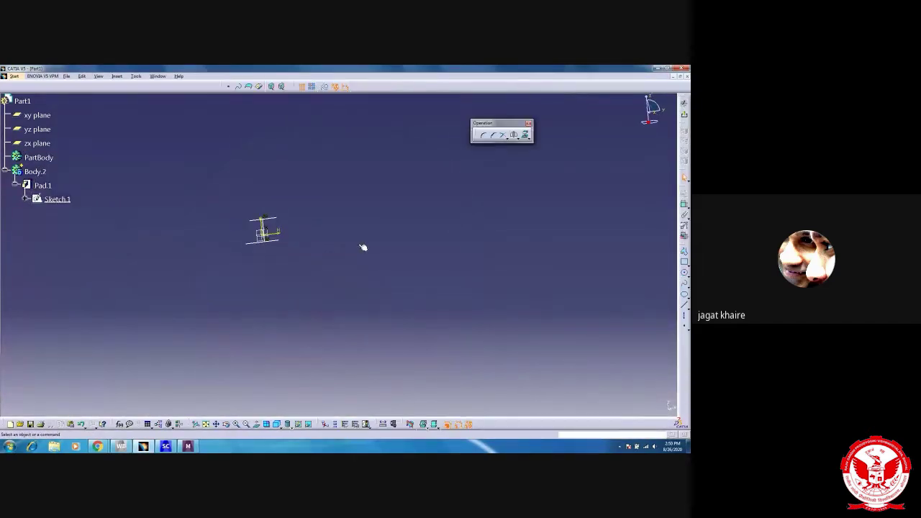
left_click_drag(294, 160, 185, 267)
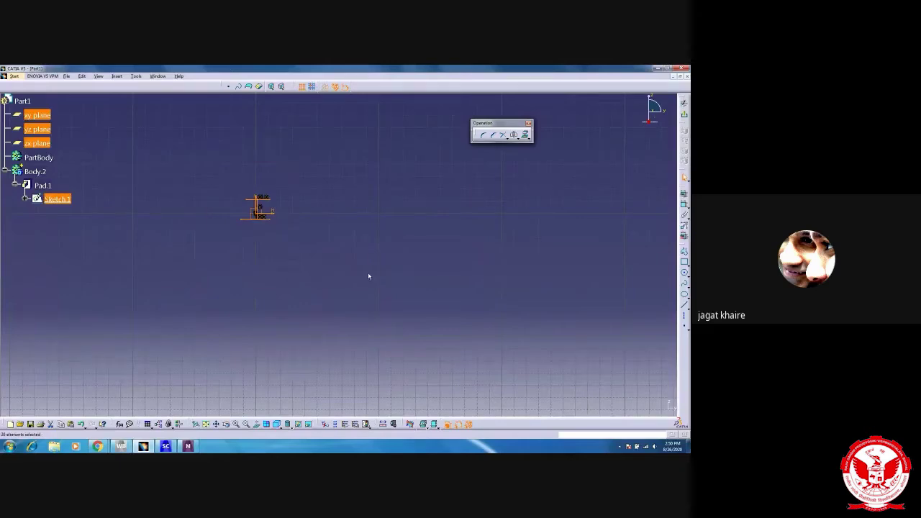
key("Delete")
Step: Sketch a horizontal rectangle about 34 mm wide and 4 mm high above the origin as the top flange
mouse_move(239, 279)
middle_mouse_down()
mouse_move(264, 287)
mouse_move(290, 324)
middle_mouse_up()
left_click(226, 424)
mouse_move(237, 393)
left_mouse_down()
mouse_move(315, 308)
mouse_move(357, 299)
left_mouse_up()
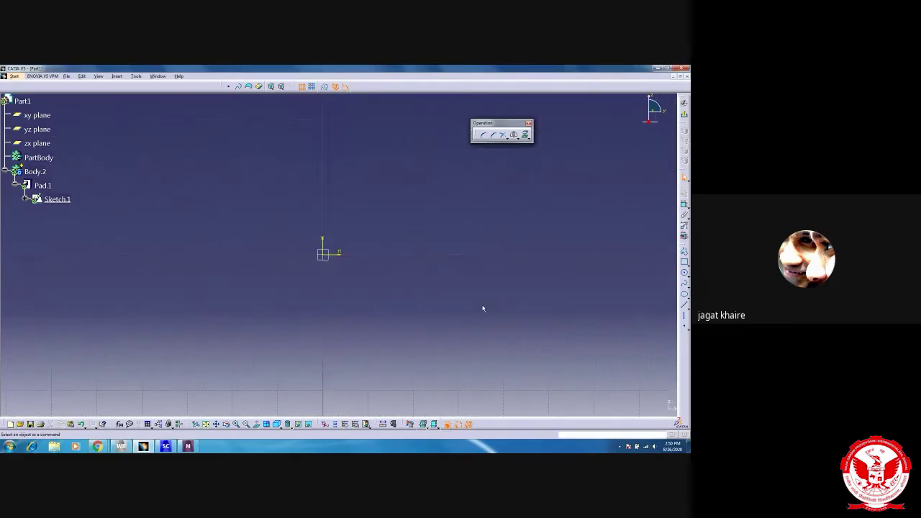
left_click(684, 262)
left_click(259, 156)
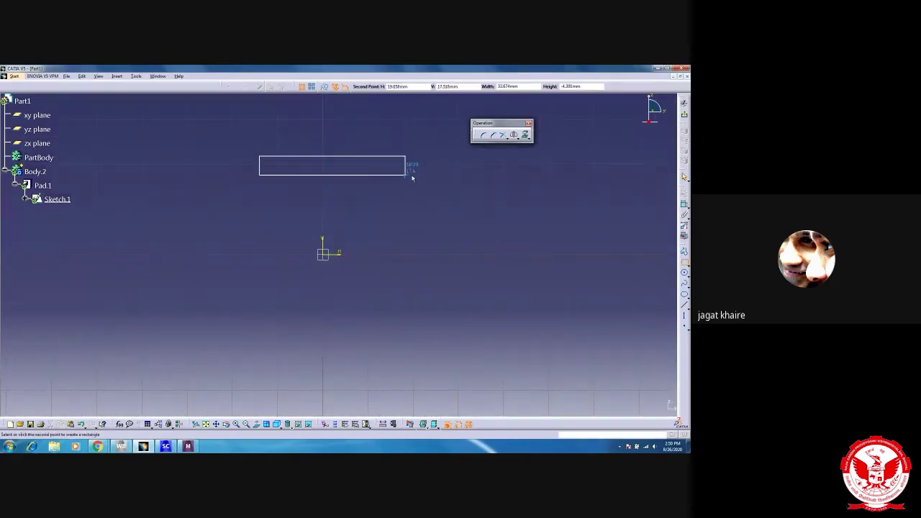
left_click(414, 175)
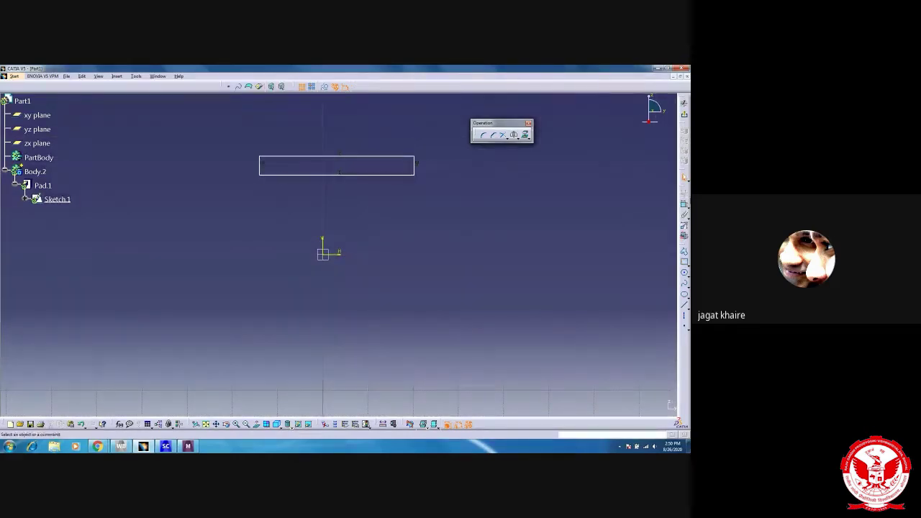
left_click(684, 206)
left_click(317, 175)
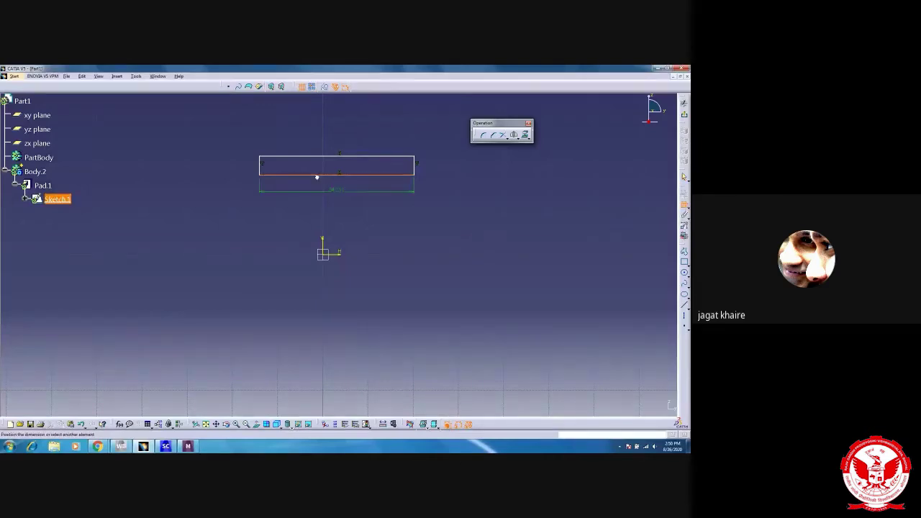
key("Escape")
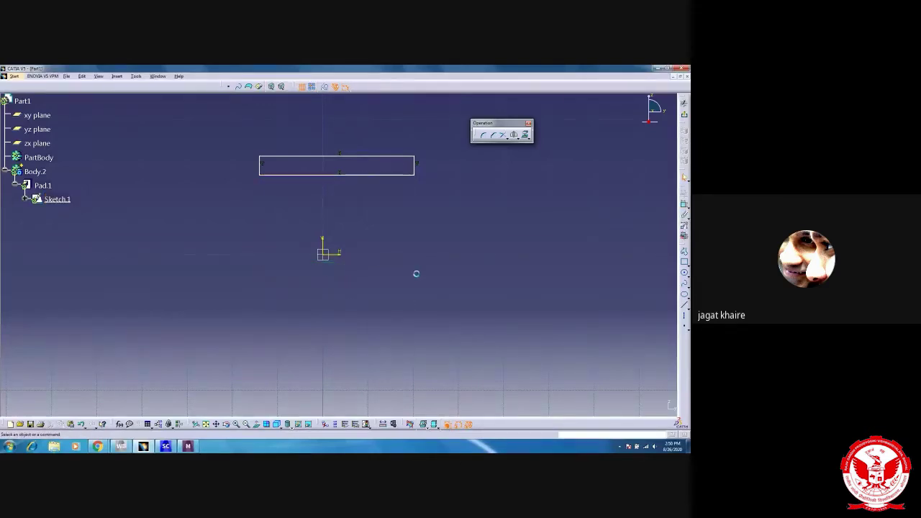
Step: Sketch a web rectangle about 9.6 mm wide down from the top flange, and a bottom flange rectangle aligned with the top flange over its lower end
left_click(684, 262)
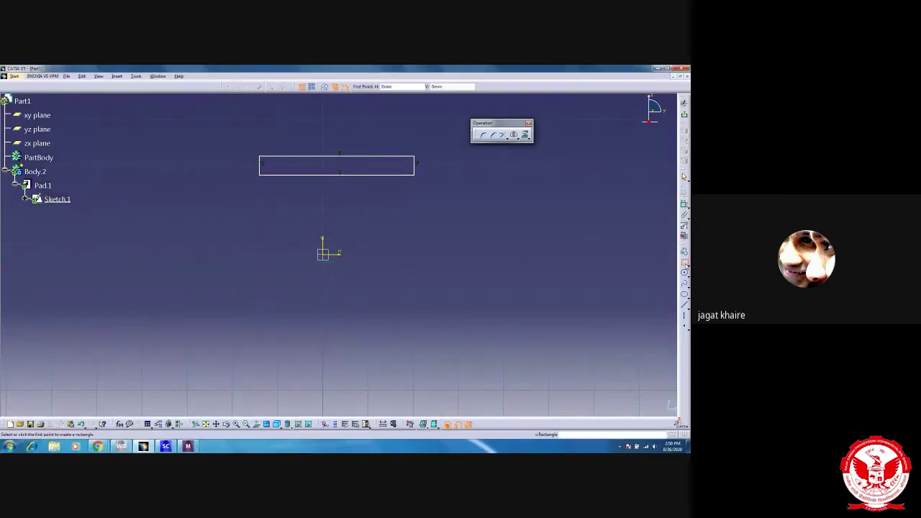
left_click(306, 175)
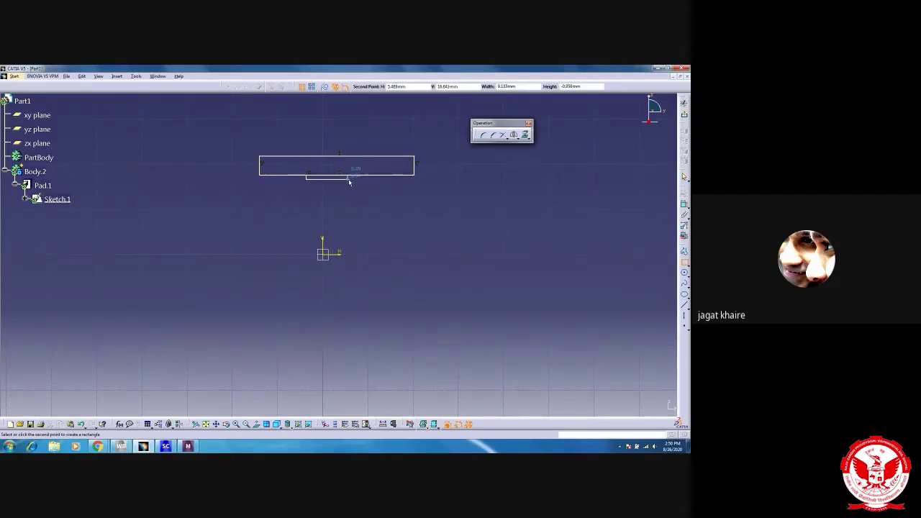
left_click(350, 286)
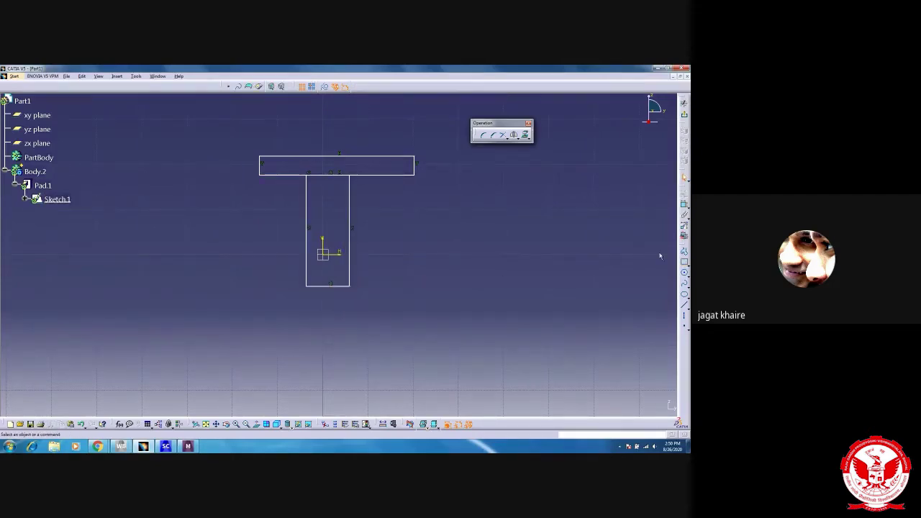
left_click(685, 263)
left_click(260, 284)
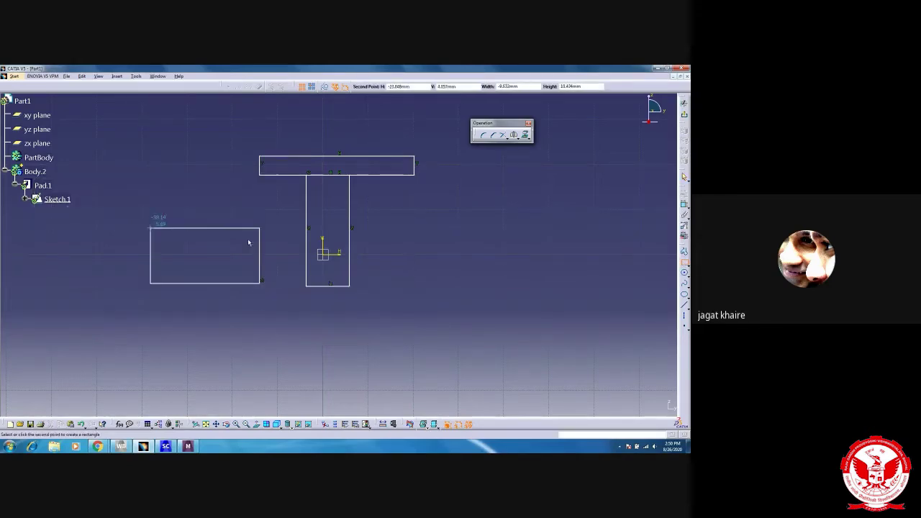
left_click(414, 305)
Step: Remove the inner line segments where the web meets both flanges with Quick Trim, leaving a single I-shaped outline
mouse_move(252, 270)
middle_mouse_down()
mouse_move(374, 267)
mouse_move(550, 306)
middle_mouse_up()
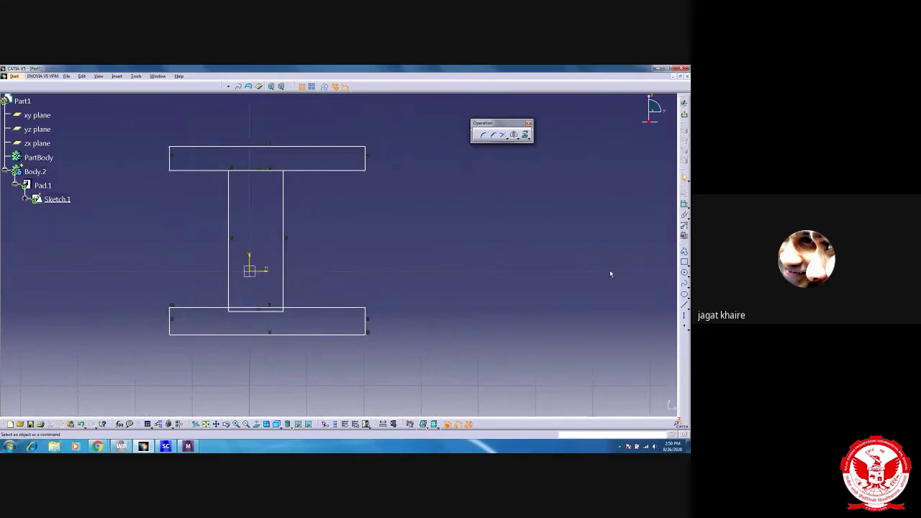
left_click(504, 134)
left_click(509, 137)
left_click(528, 146)
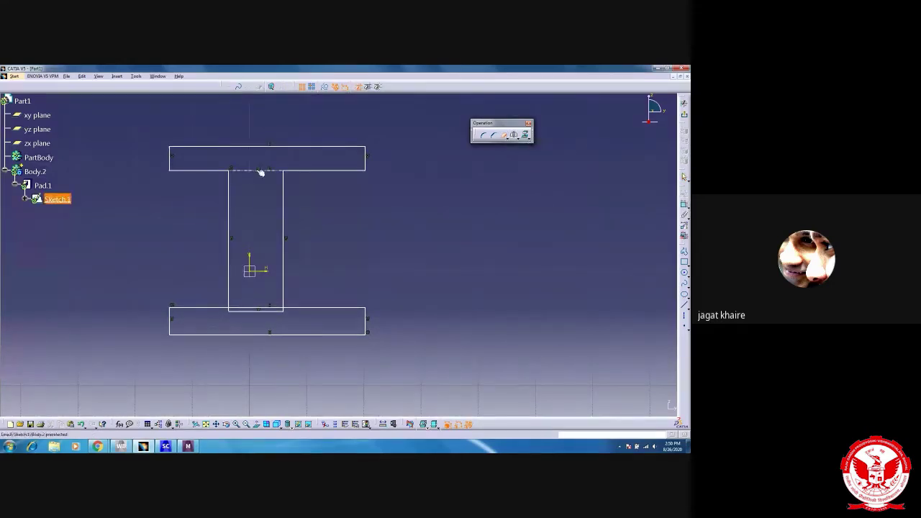
left_click(262, 172)
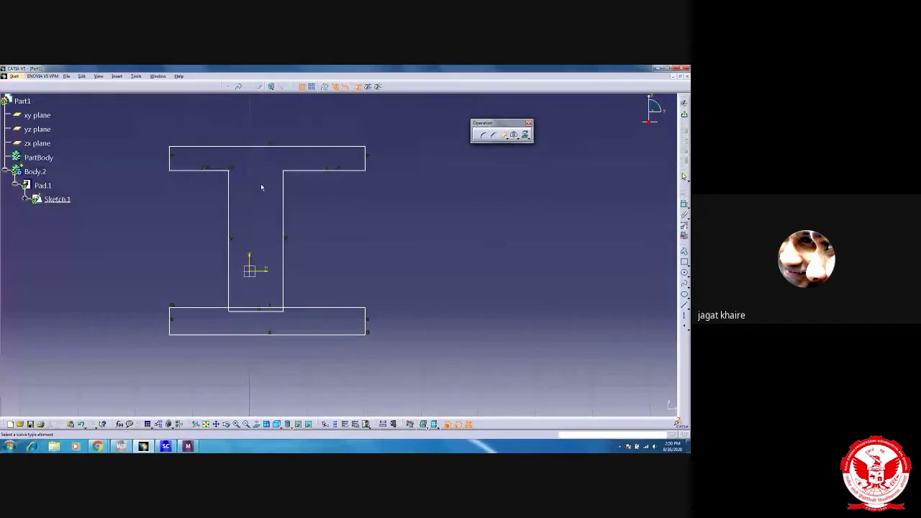
left_click(250, 311)
scroll(339, 254, "up", 5)
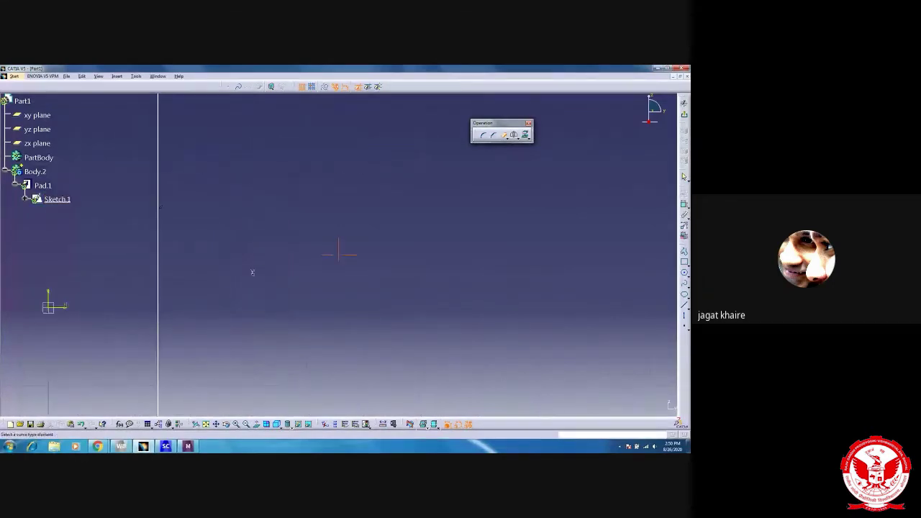
left_click(424, 208)
left_click(246, 207)
scroll(300, 253, "down", 10)
scroll(329, 229, "up", 5)
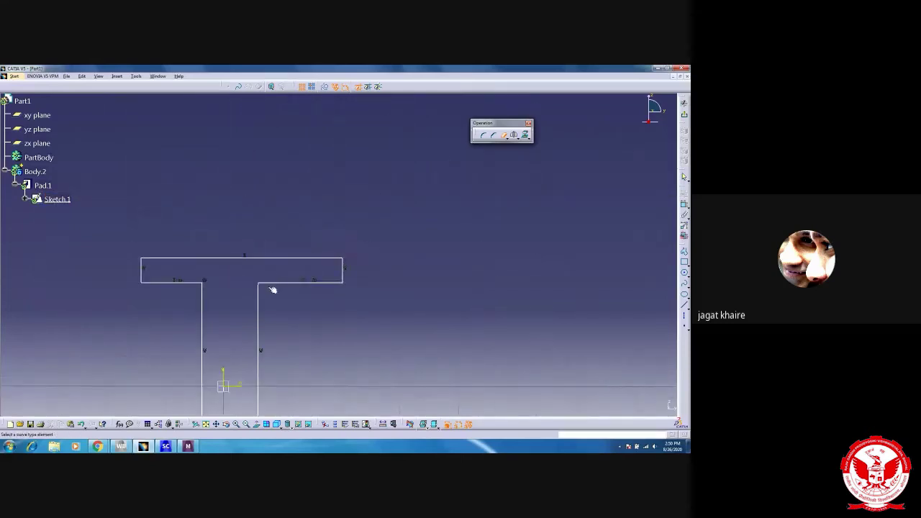
Step: Dimension the web's thickness between its two vertical sides and set it to 10 mm
middle_click_drag(273, 290, 313, 237)
scroll(339, 304, "down", 2)
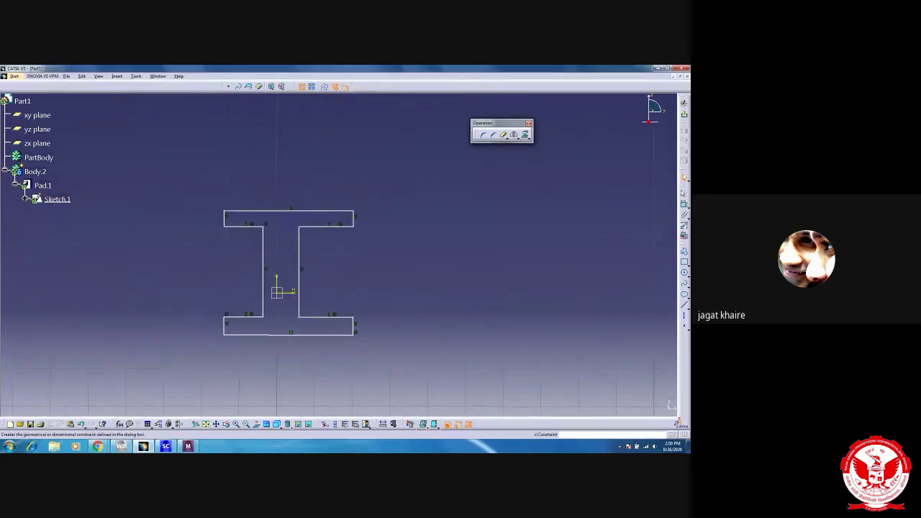
left_click(264, 247)
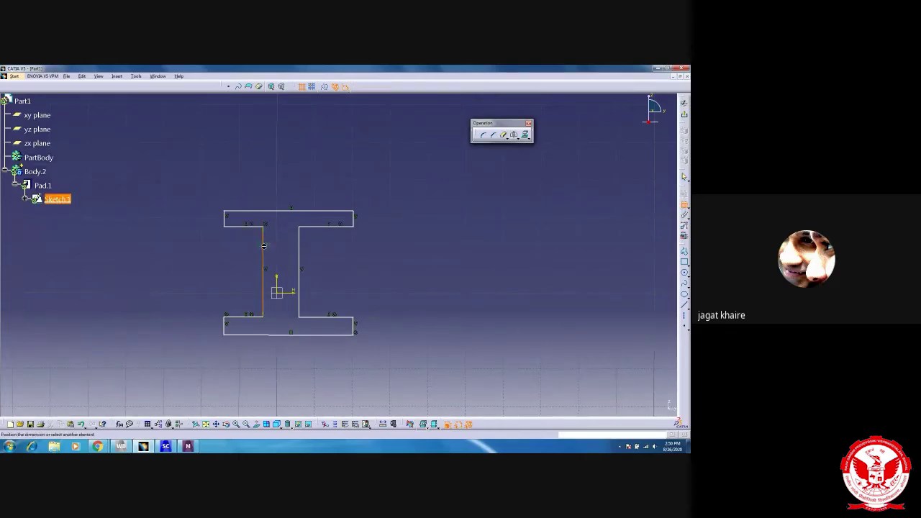
left_click(299, 248)
left_click(275, 165)
double_click(280, 164)
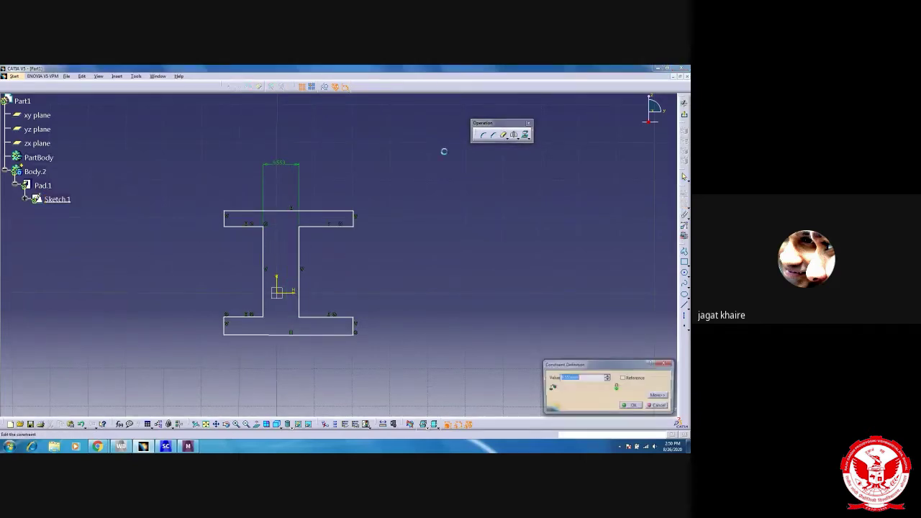
left_click(584, 377)
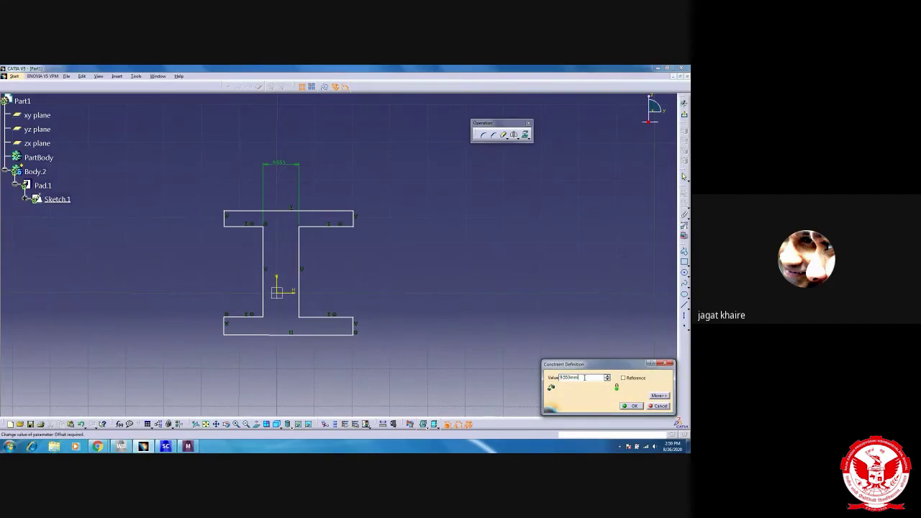
left_click_drag(584, 377, 527, 376)
key("Return")
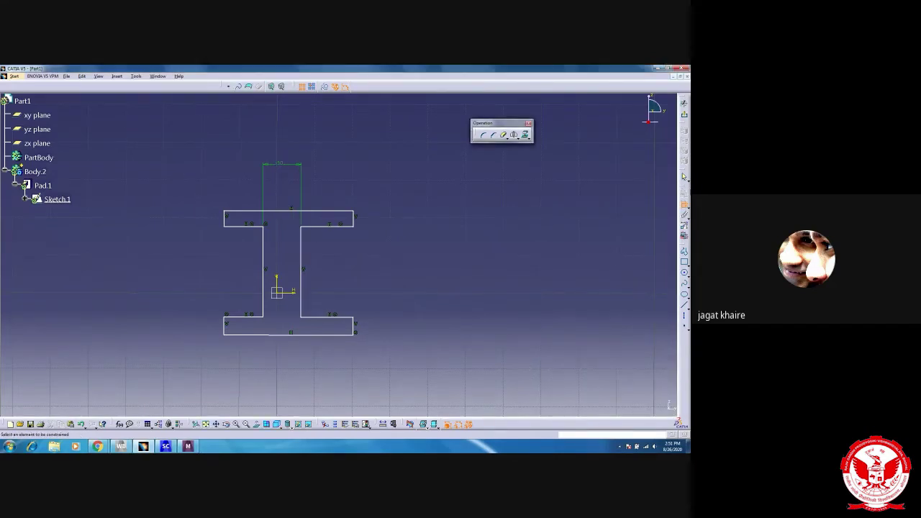
Step: Dimension the top flange's thickness and set it to 5 mm
left_click(333, 227)
left_click(334, 214)
left_click(376, 218)
double_click(386, 227)
type("5")
key("Return")
Step: Dimension the bottom flange's thickness and set it equal to the top flange's thickness
left_click(329, 335)
left_click(332, 317)
left_click(372, 328)
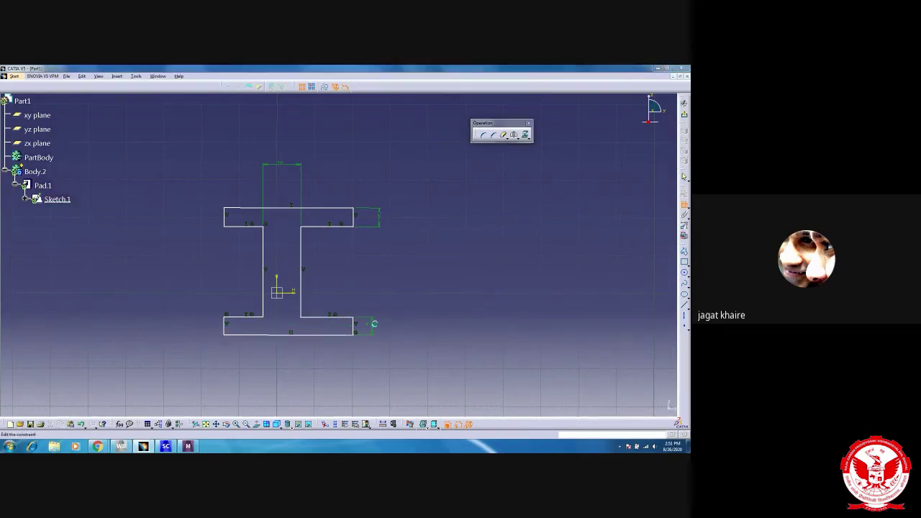
double_click(372, 325)
key("Return")
Step: Dimension the top flange's overall width, try a value of 100 mm and undo that value
left_click(228, 209)
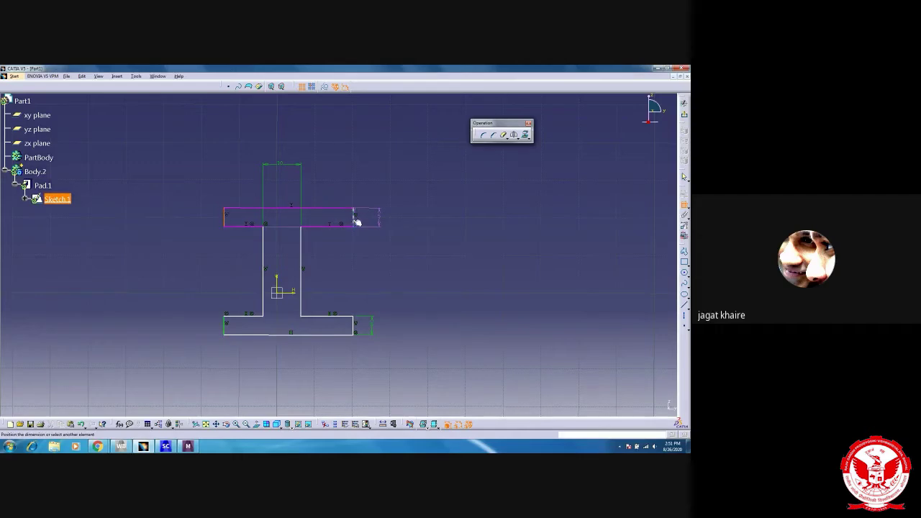
left_click(288, 141)
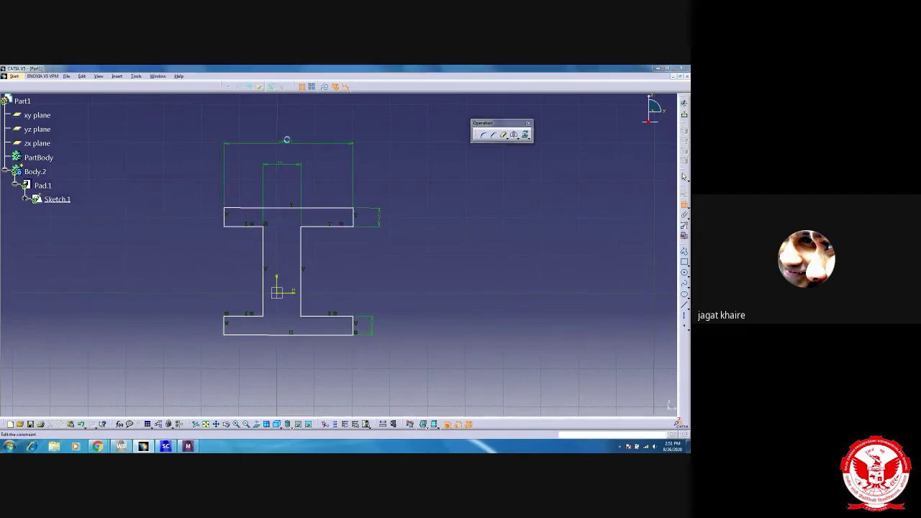
double_click(288, 141)
type("100mm")
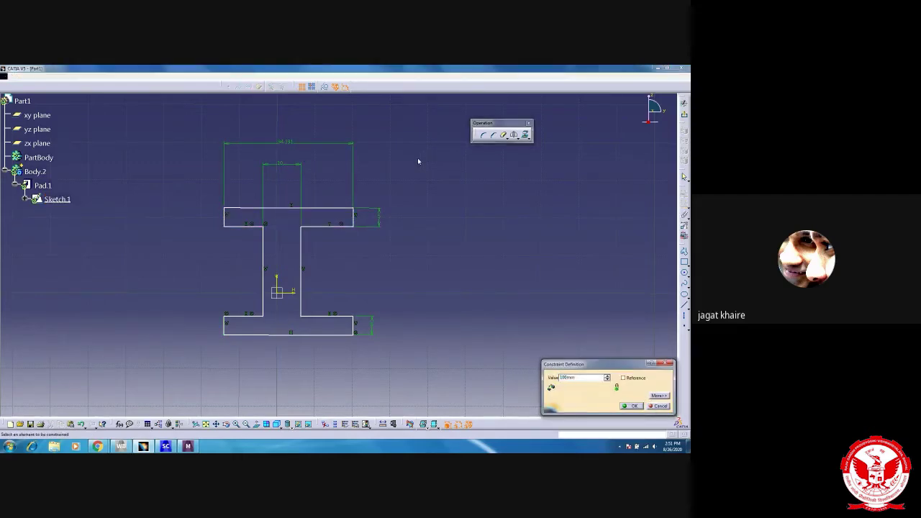
key("Return")
key("ctrl+z")
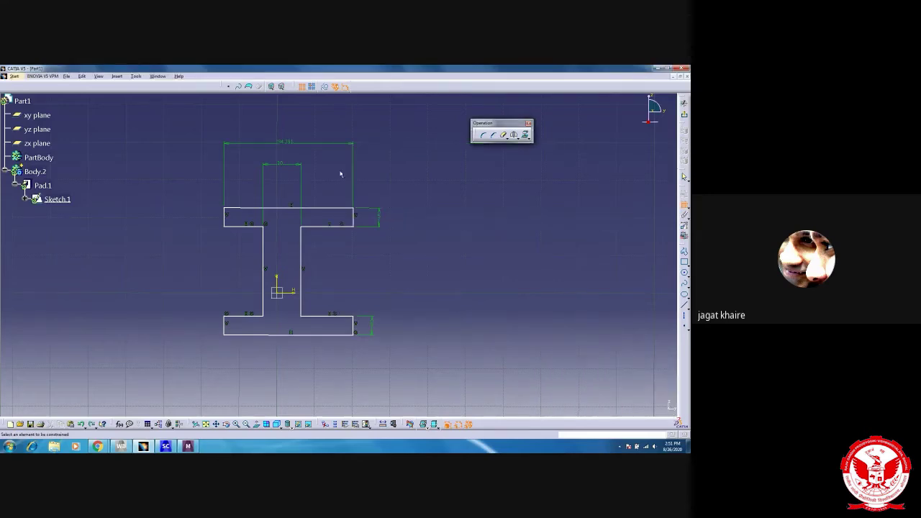
Step: Set the top flange's overall width to 35 mm
double_click(286, 142)
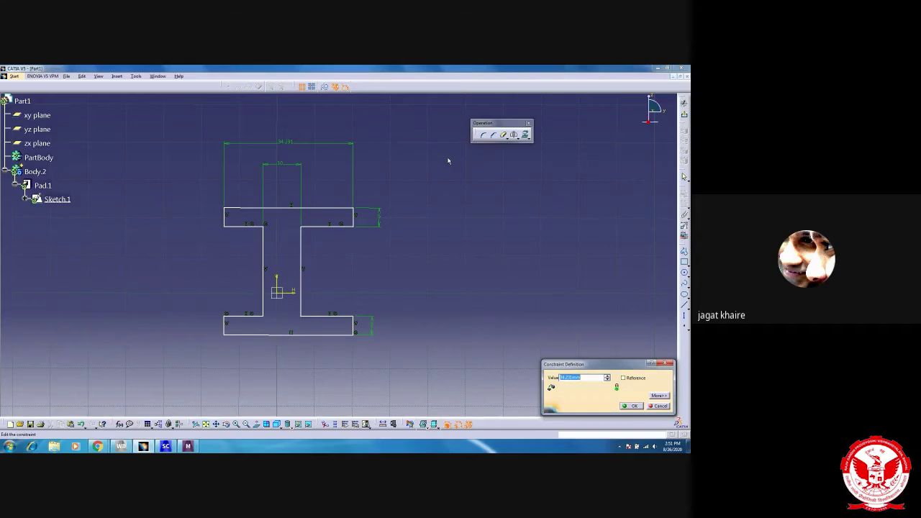
type("75")
key("Return")
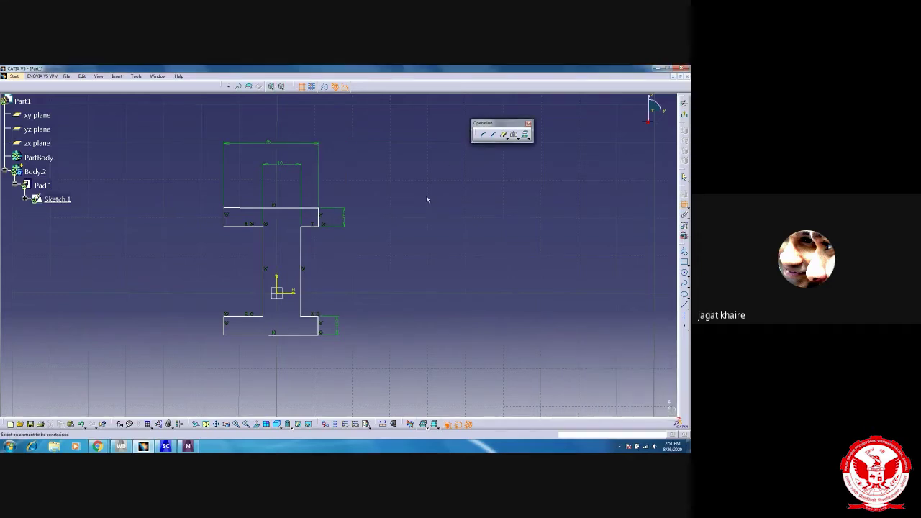
double_click(268, 146)
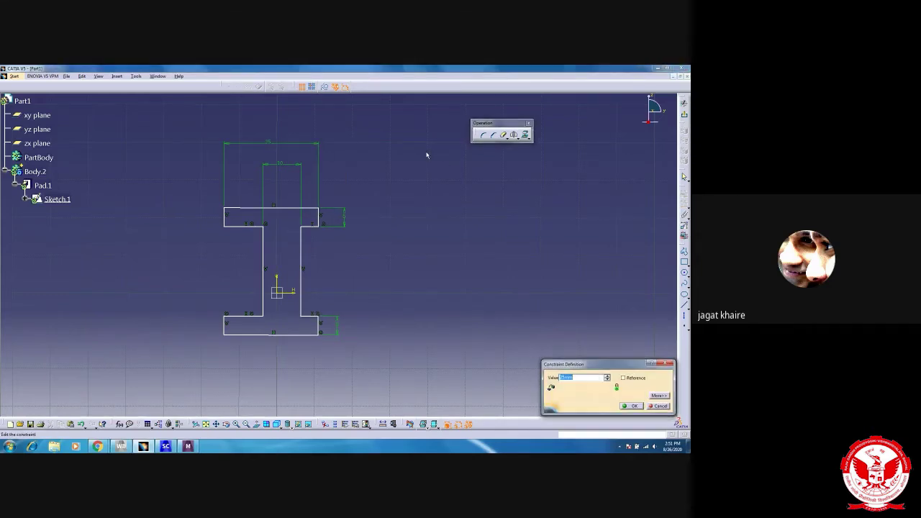
key("Return")
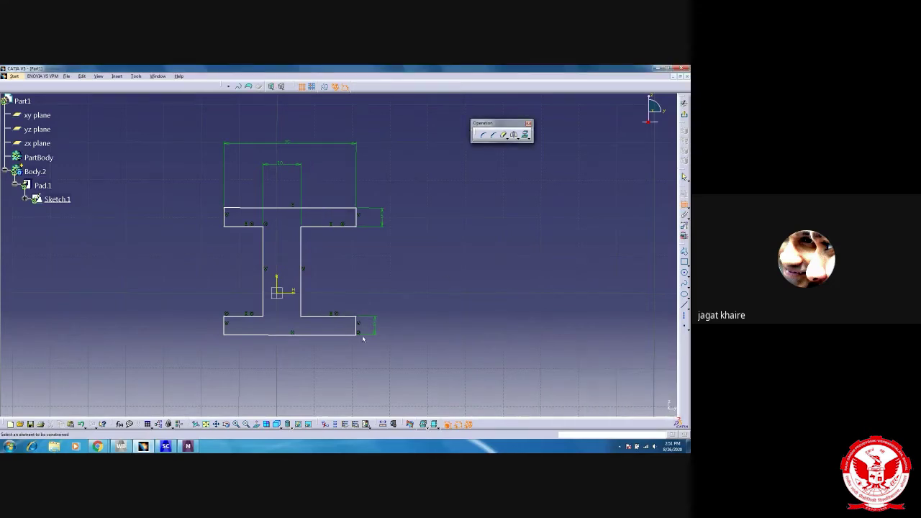
Step: Dimension the bottom flange's overall width between its two end faces and set it to 45 mm
mouse_move(382, 334)
middle_mouse_down()
mouse_move(355, 241)
mouse_move(333, 297)
middle_mouse_up()
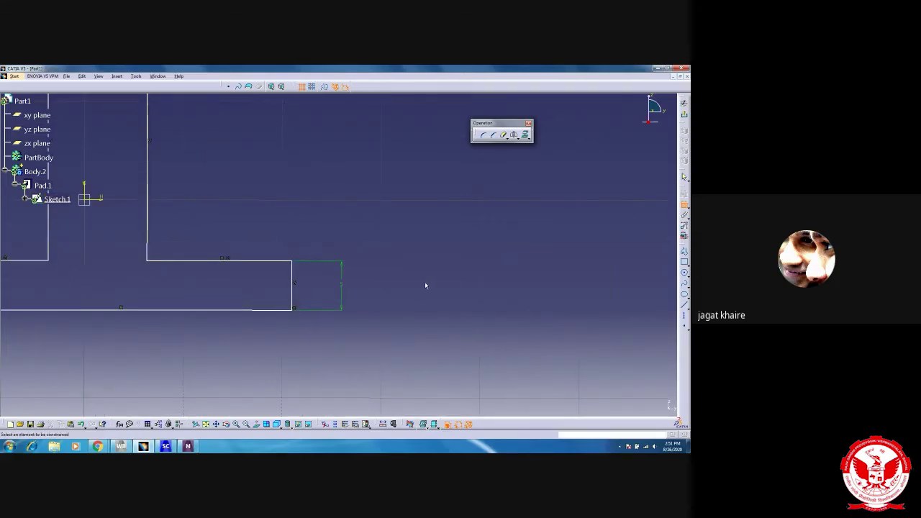
left_click(684, 205)
left_click(685, 205)
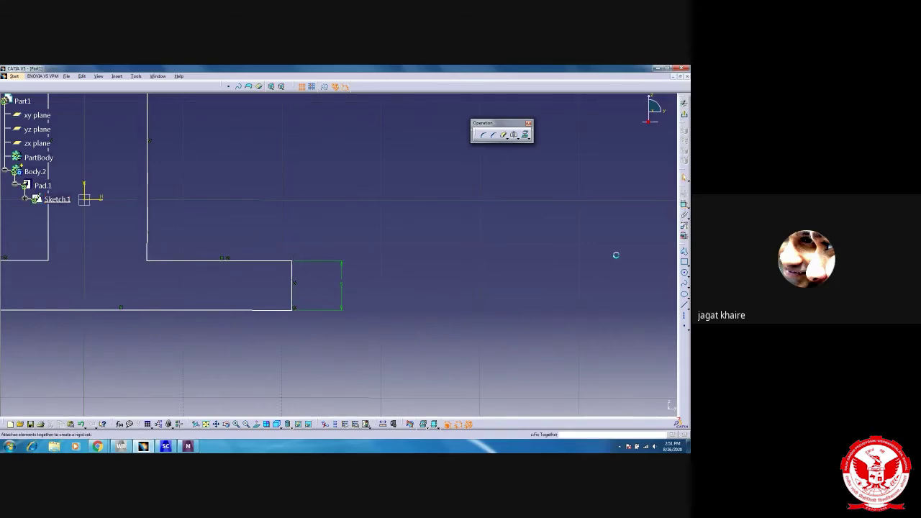
mouse_move(298, 311)
middle_mouse_down()
mouse_move(429, 270)
mouse_move(316, 278)
middle_mouse_up()
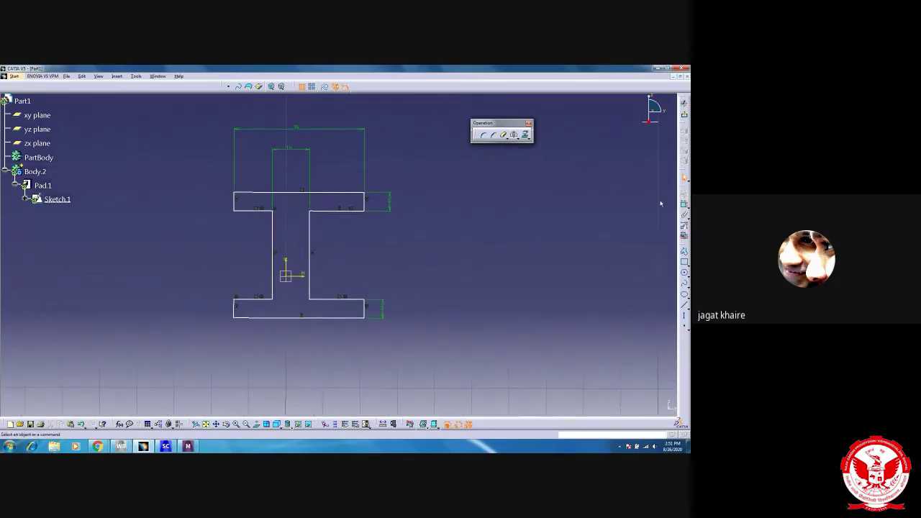
left_click(685, 205)
left_click(234, 313)
left_click(300, 355)
double_click(298, 354)
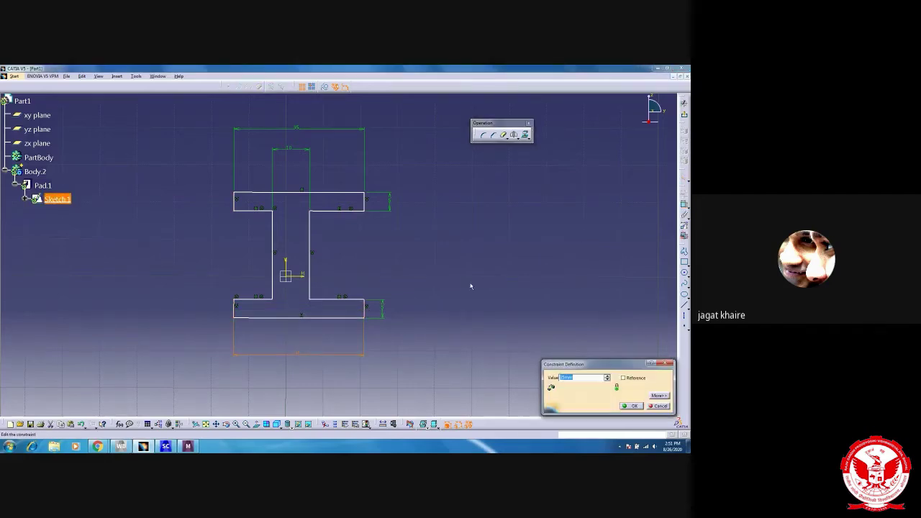
type("45")
key("Return")
Step: Dimension the top flange's right overhang from the web's right side and set it to 25/2 mm
scroll(360, 253, "up", 3)
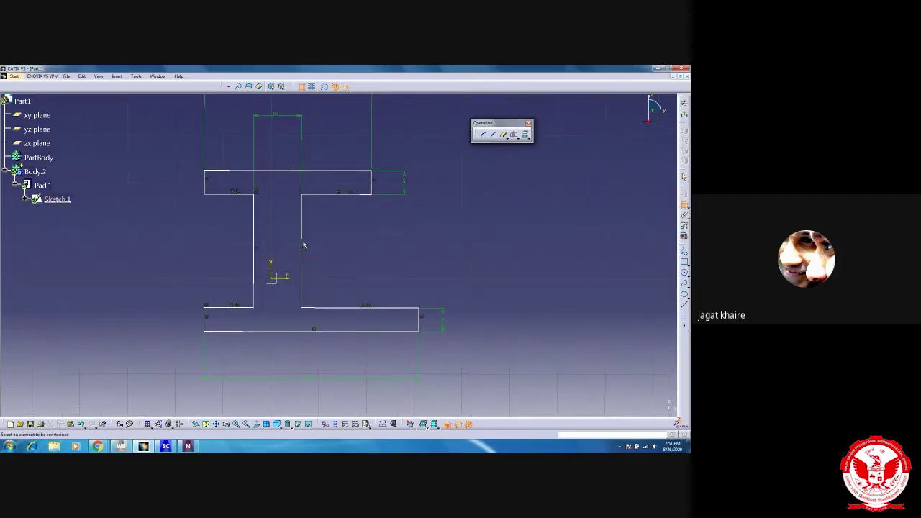
left_click(303, 245)
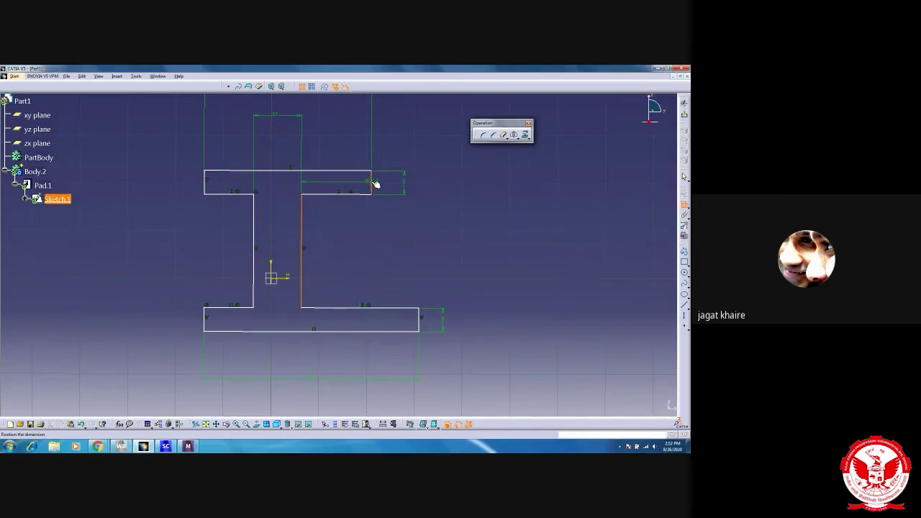
left_click(342, 230)
double_click(338, 223)
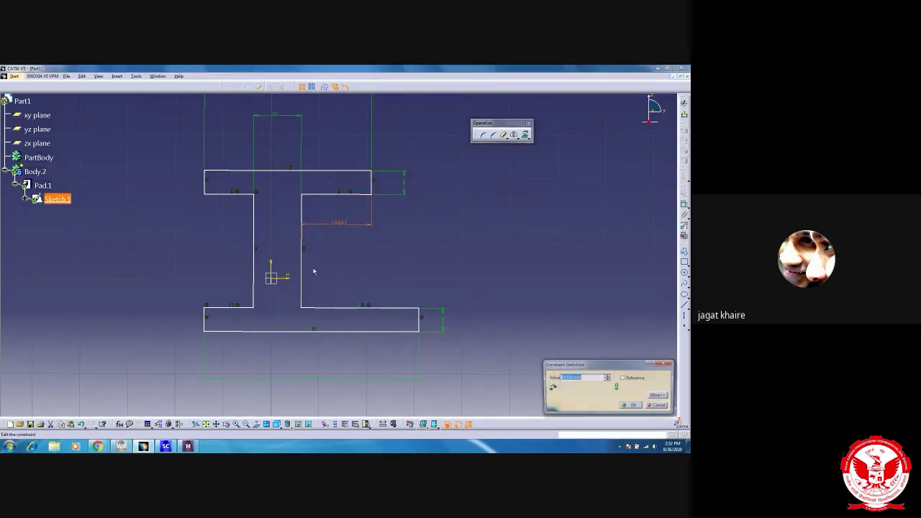
middle_click_drag(340, 210, 330, 289)
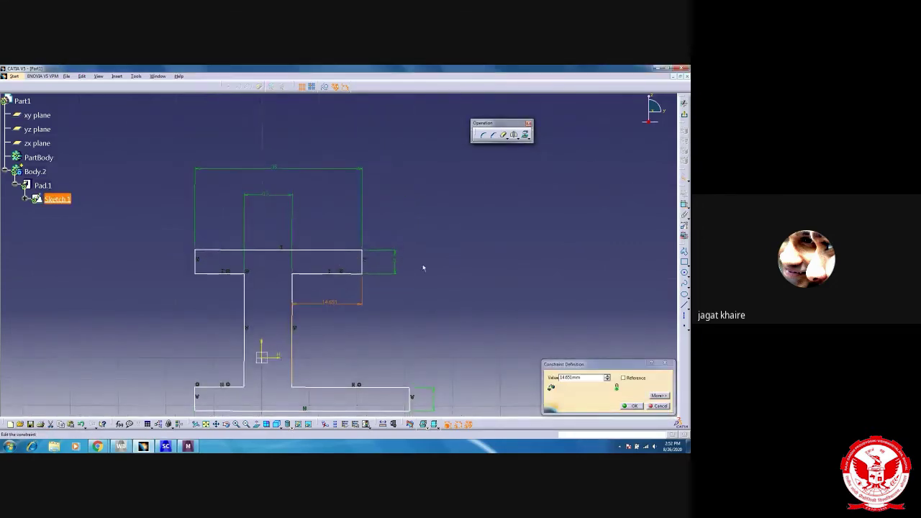
left_click(608, 364)
type("35/2")
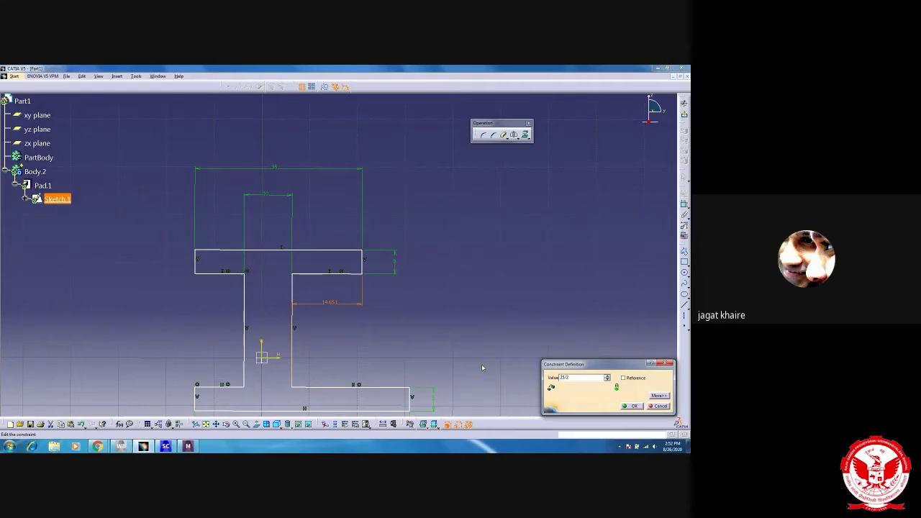
key("Return")
left_click(468, 344)
middle_click(331, 334)
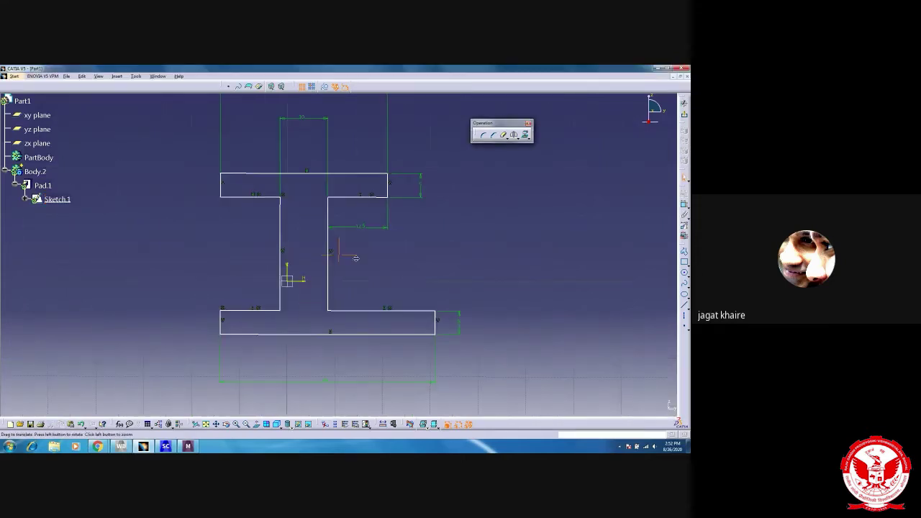
Step: Try to dimension the bottom flange's left overhang from the web's left side
left_click(684, 205)
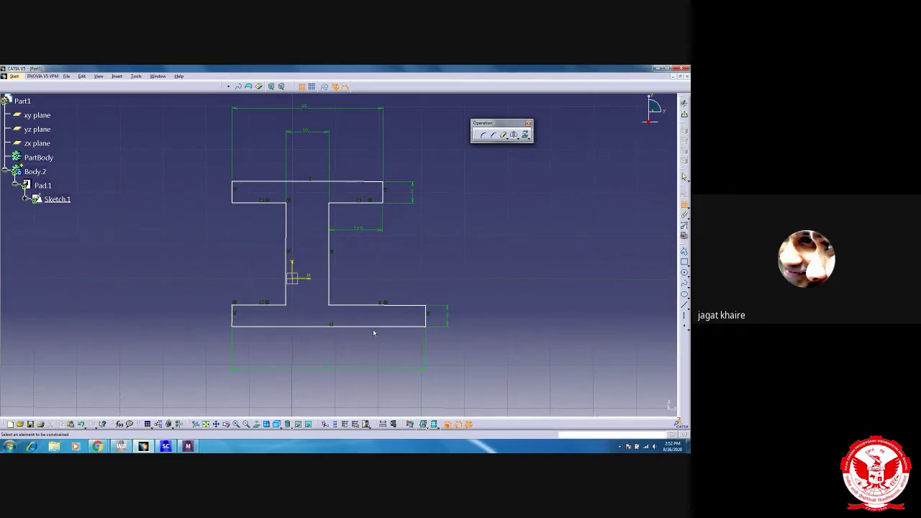
left_click(234, 317)
left_click(286, 268)
left_click(254, 260)
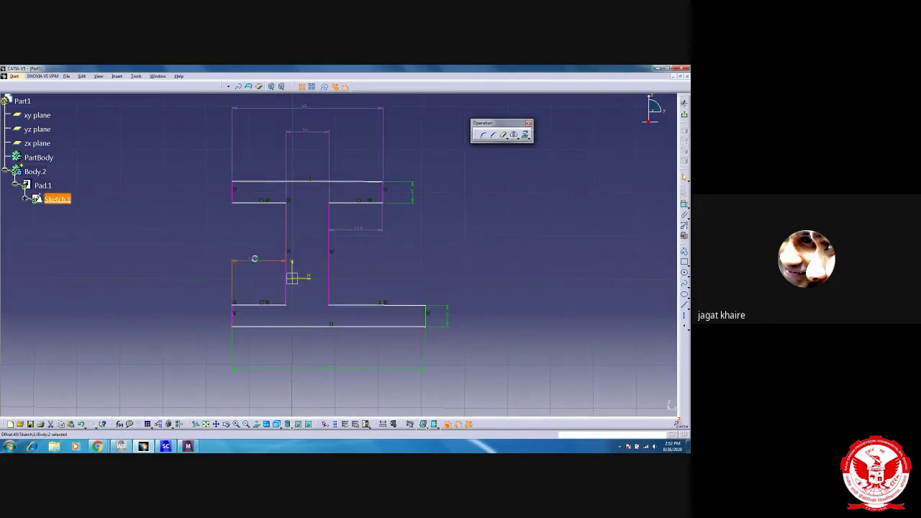
key("Escape")
Step: Remove the coincidence that aligns the two flanges' left ends and move the bottom flange's left end outward
middle_click_drag(264, 382, 236, 358)
left_click(253, 258)
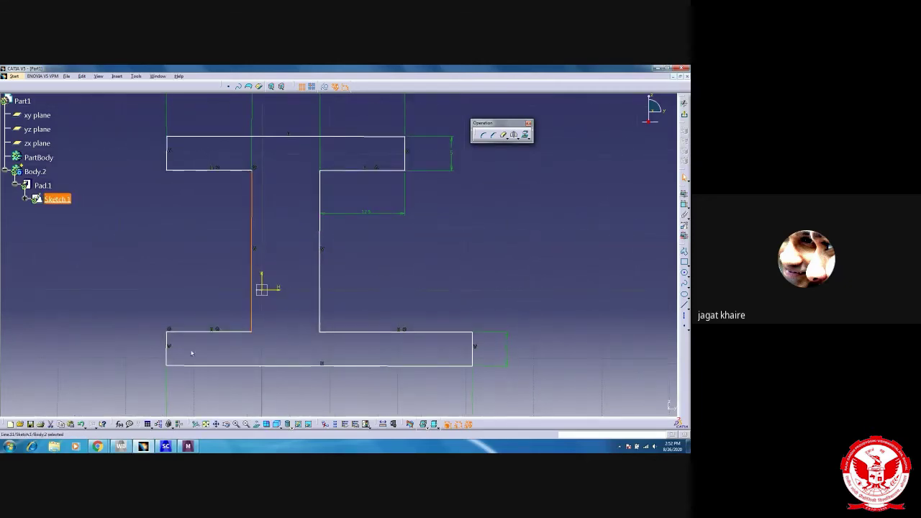
mouse_move(169, 353)
left_mouse_down()
mouse_move(137, 344)
mouse_move(180, 348)
left_mouse_up()
middle_click_drag(198, 358, 222, 325)
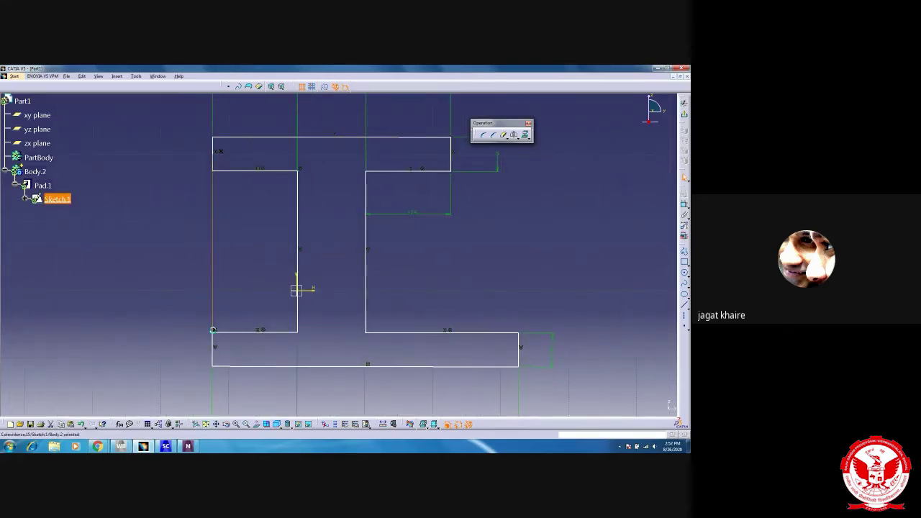
left_click_drag(211, 353, 192, 350)
Step: Dimension the bottom flange's left overhang from the web's left side and set it to 35/2 mm
left_click(685, 204)
left_click(194, 353)
left_click(298, 213)
left_click(233, 274)
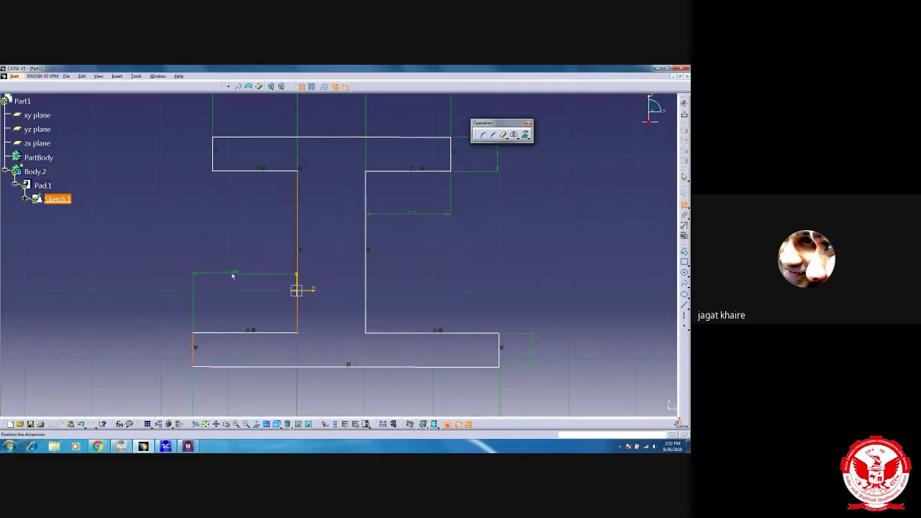
double_click(232, 275)
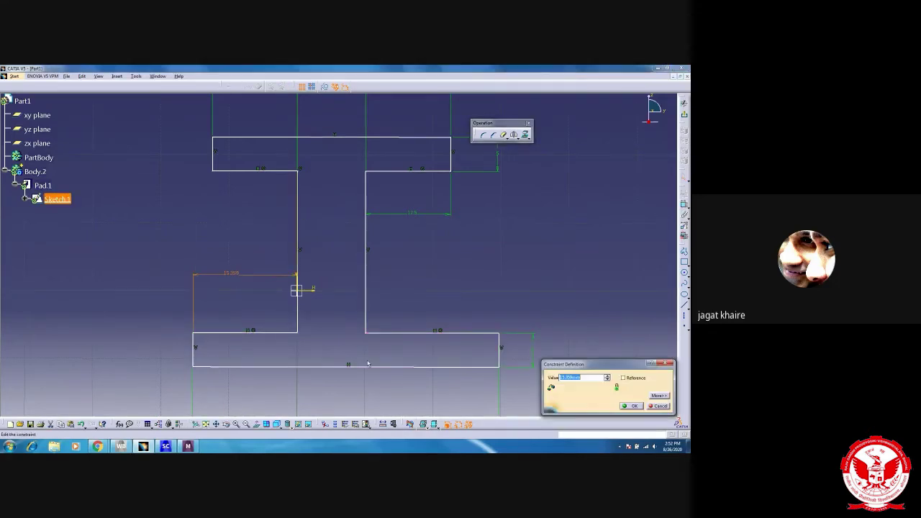
scroll(367, 363, "down", 3)
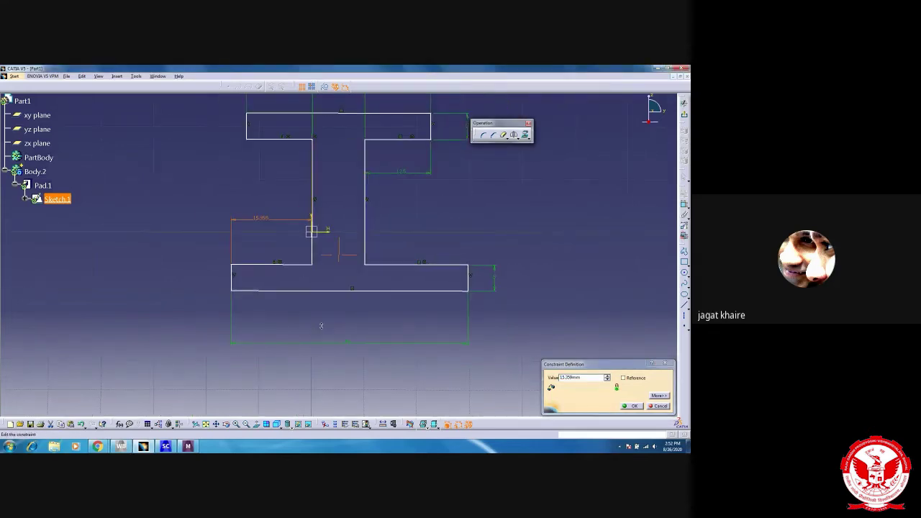
left_click_drag(591, 381, 559, 381)
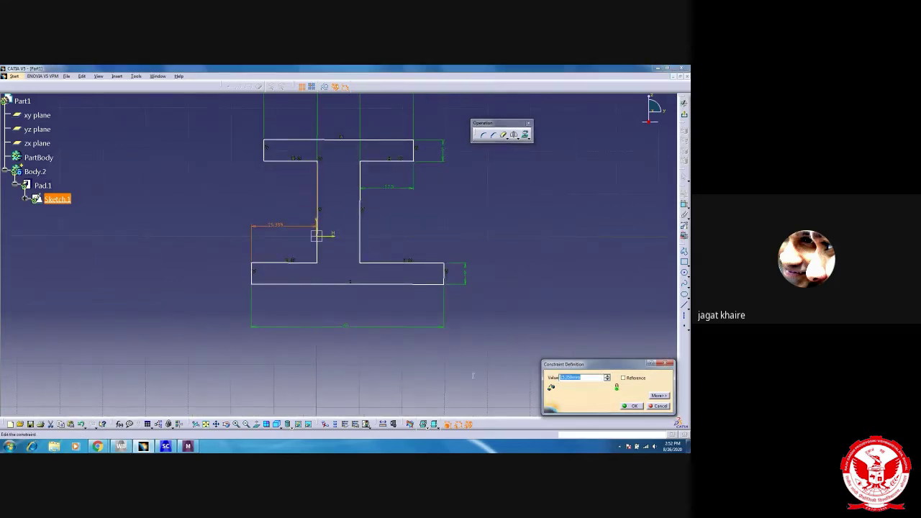
type("35/2")
key("Return")
left_click(509, 250)
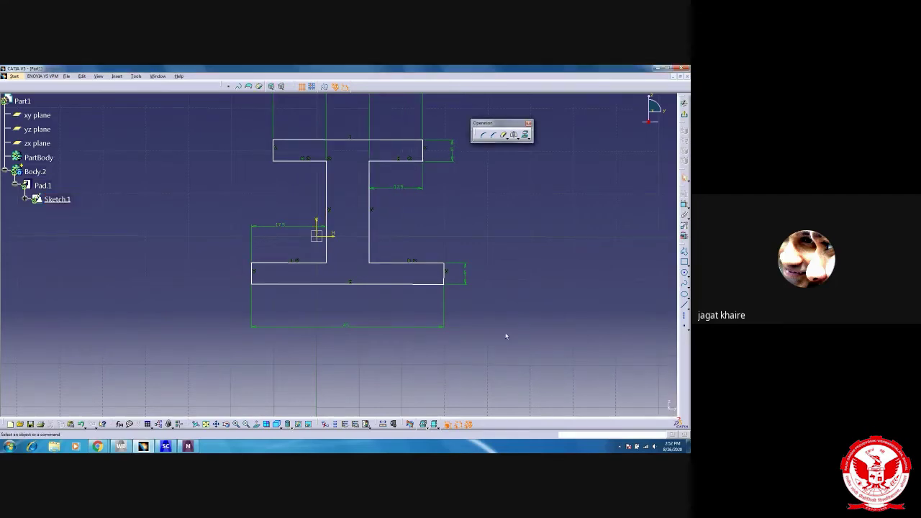
Step: Dimension the distance from the sketch's vertical axis to the web's right side and set it to 5 mm
middle_click_drag(414, 282, 353, 330)
middle_click_drag(267, 253, 237, 255)
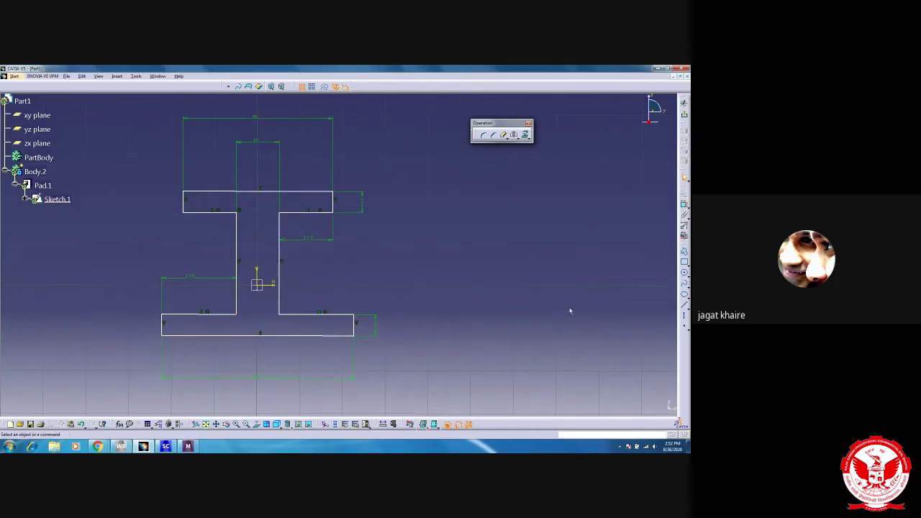
left_click(685, 205)
left_click(280, 263)
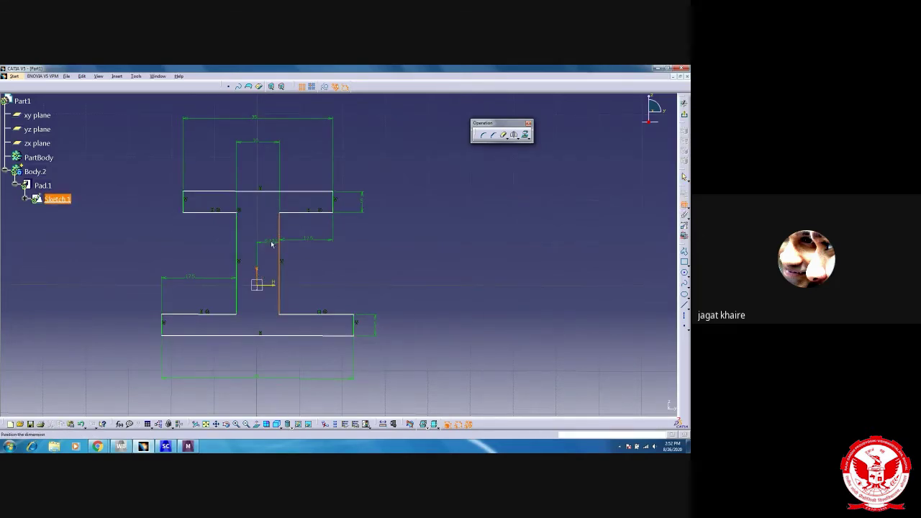
left_click(271, 246)
double_click(271, 245)
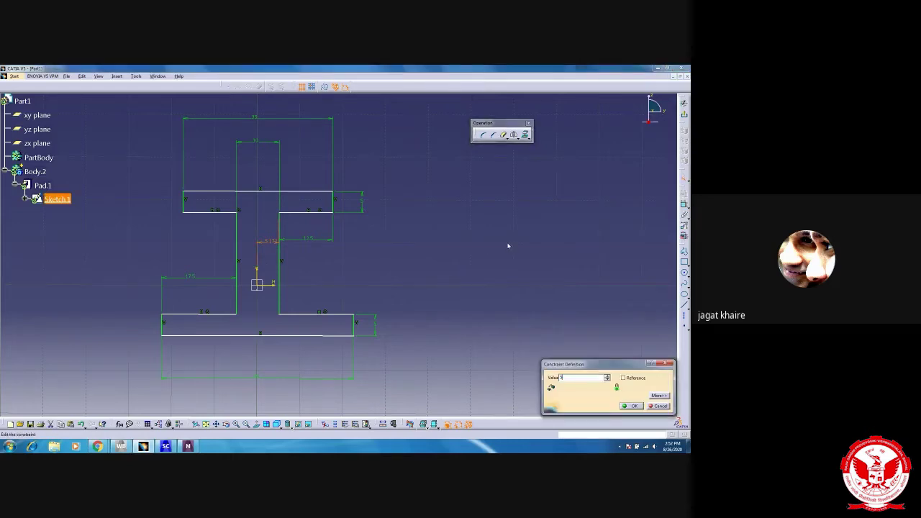
type("5")
key("Return")
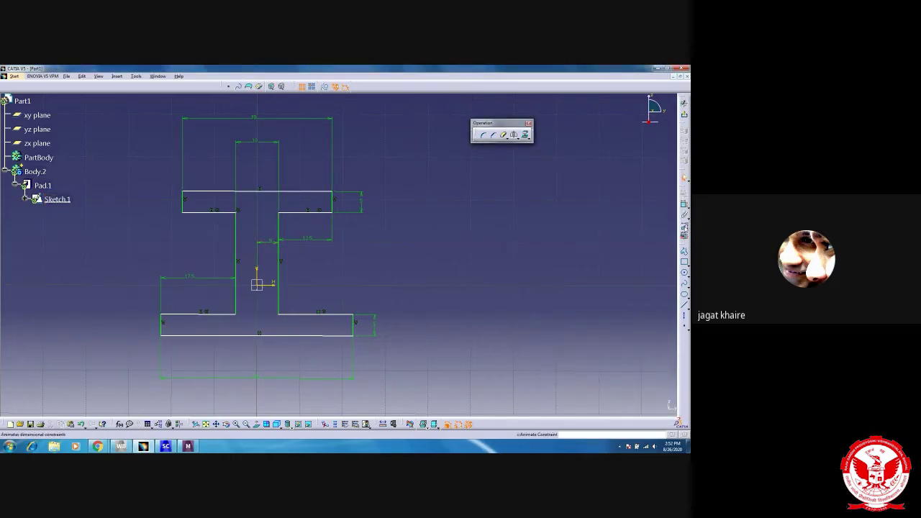
Step: Dimension the web's height between the inner edges of the two flanges and set it to 20 mm
left_click(337, 315)
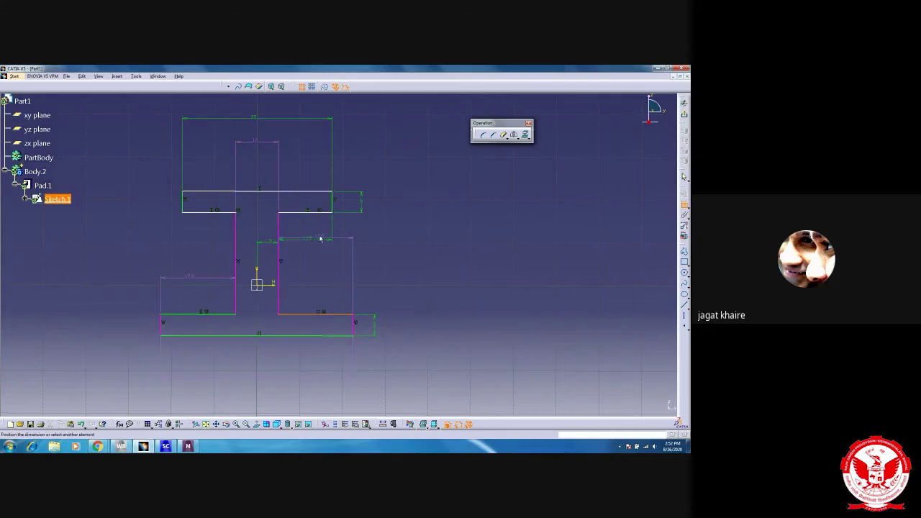
left_click(315, 214)
left_click(417, 266)
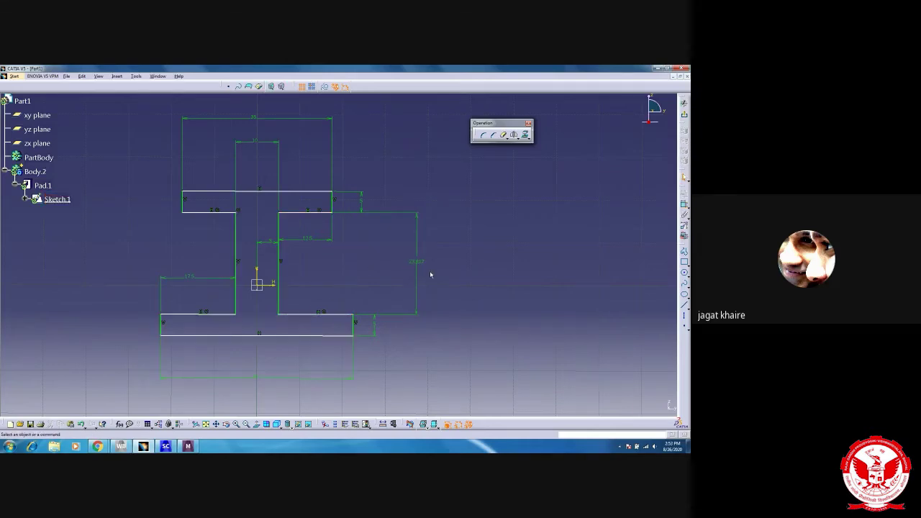
double_click(420, 264)
type("20")
key("Return")
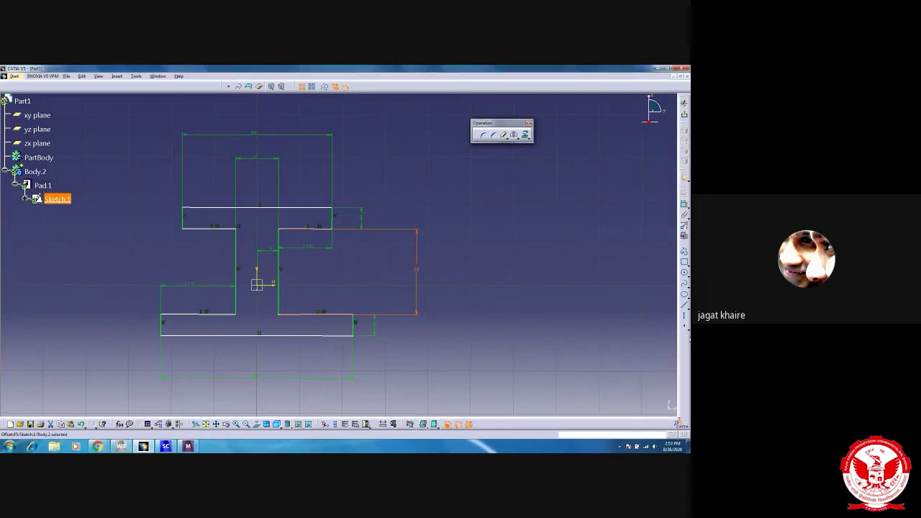
left_click(558, 305)
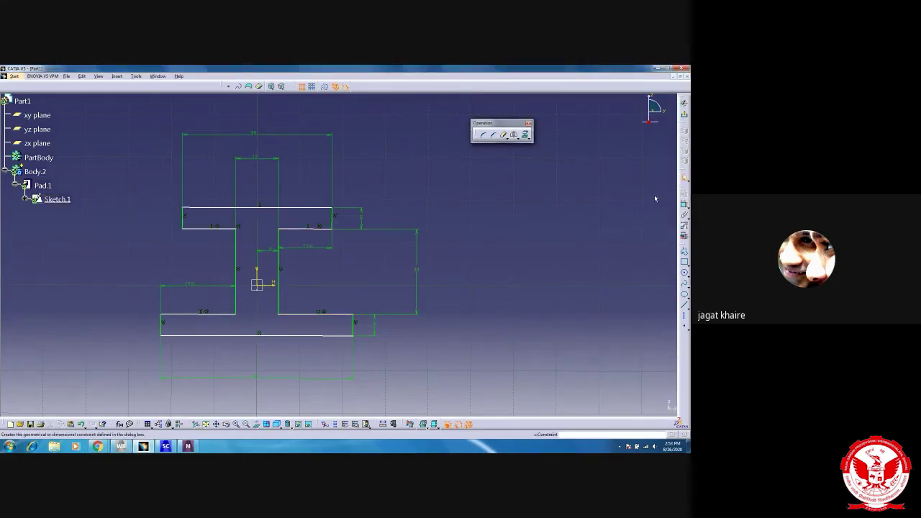
Step: Dimension the distance from the horizontal axis to the top flange's inner edge, set it to 10 mm and exit the sketch
left_click(685, 205)
left_click(269, 285)
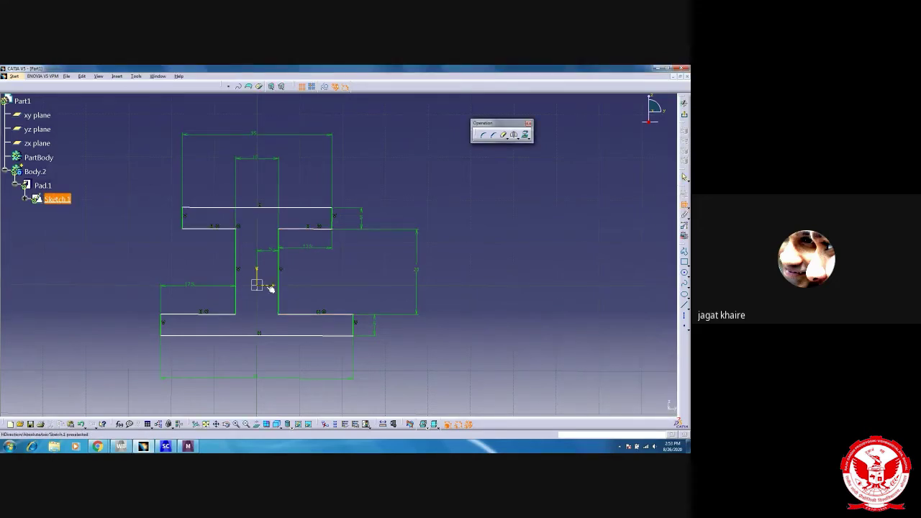
left_click(308, 229)
left_click(365, 260)
double_click(365, 259)
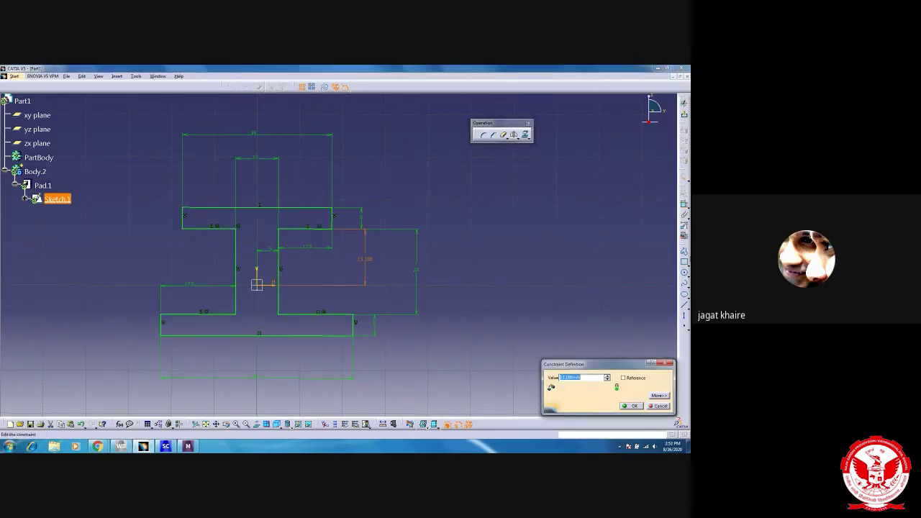
type("10")
key("Return")
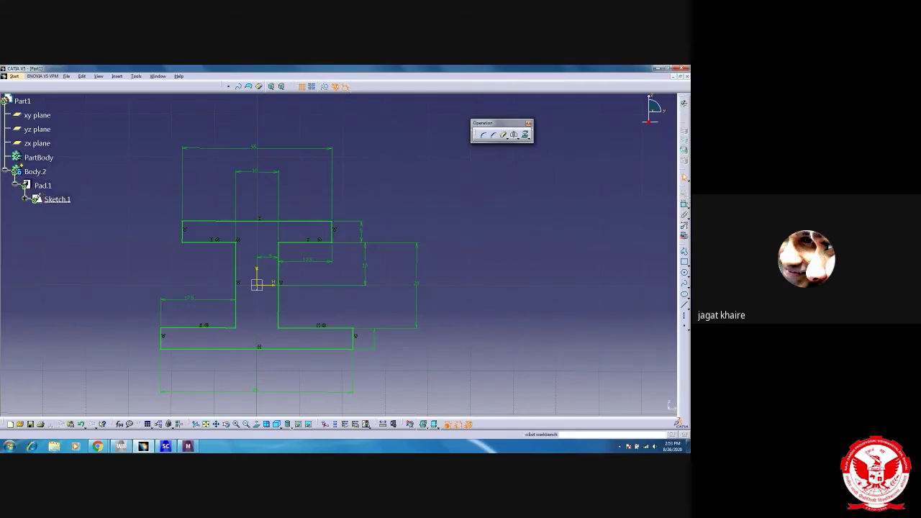
left_click(683, 147)
mouse_move(461, 249)
middle_mouse_down()
mouse_move(372, 144)
mouse_move(338, 331)
mouse_move(387, 323)
mouse_move(335, 353)
mouse_move(261, 300)
mouse_move(411, 261)
mouse_move(403, 244)
mouse_move(417, 230)
mouse_move(292, 290)
middle_mouse_up()
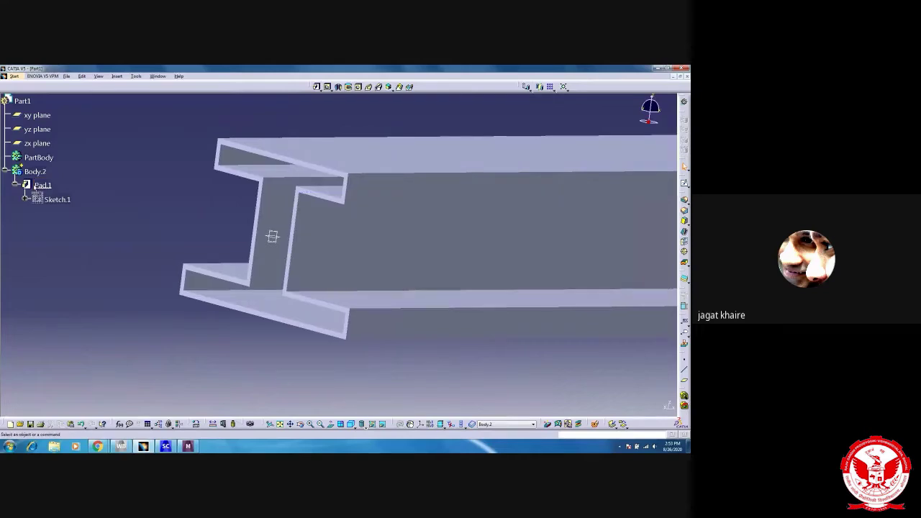
Step: Turn off the Thick option of the I-beam pad and set its length to 200 mm
left_click(42, 186)
double_click(272, 236)
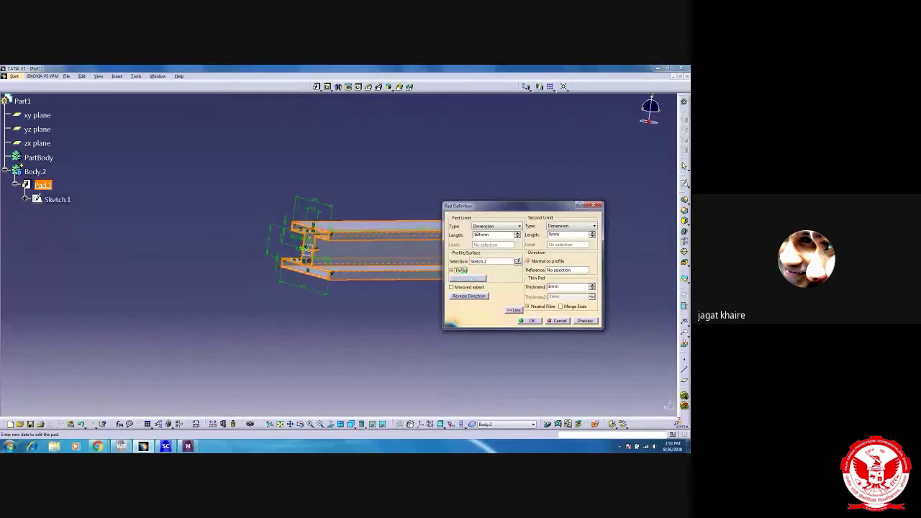
left_click(529, 321)
double_click(222, 273)
left_click(499, 235)
double_click(500, 235)
type("200")
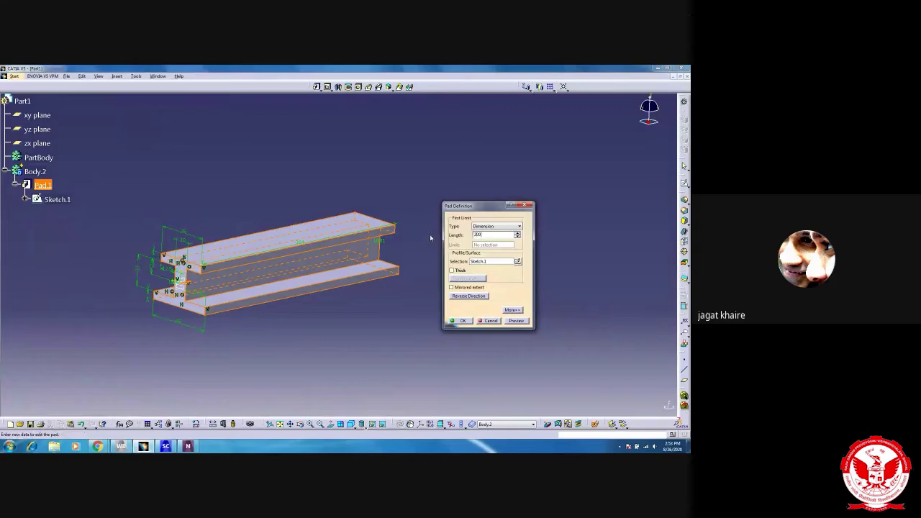
key("Return")
middle_click_drag(346, 317, 234, 355)
Step: Save a copy of the beam to the Desktop in stl format as Part1
left_click(65, 77)
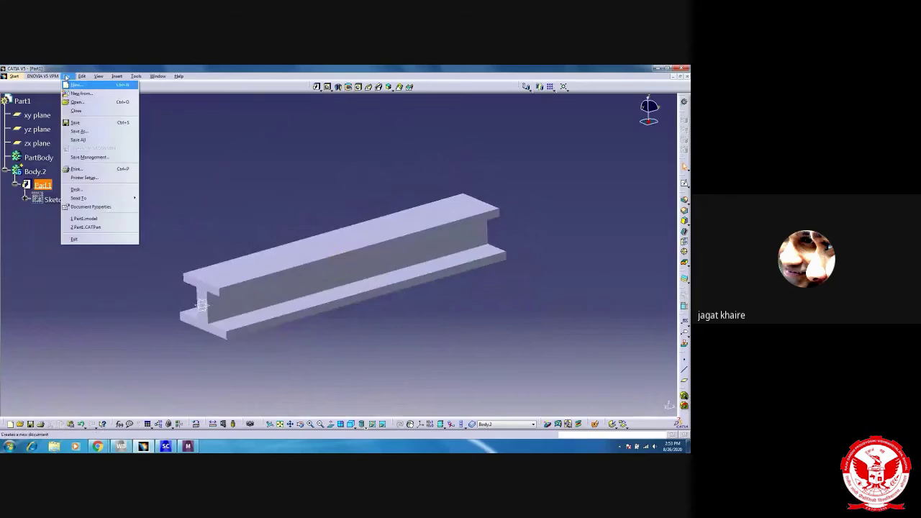
left_click(94, 132)
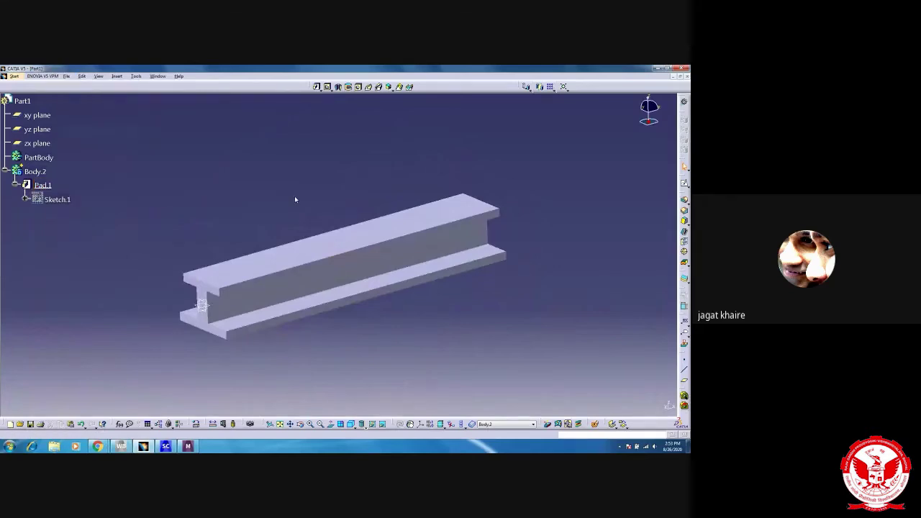
left_click(303, 326)
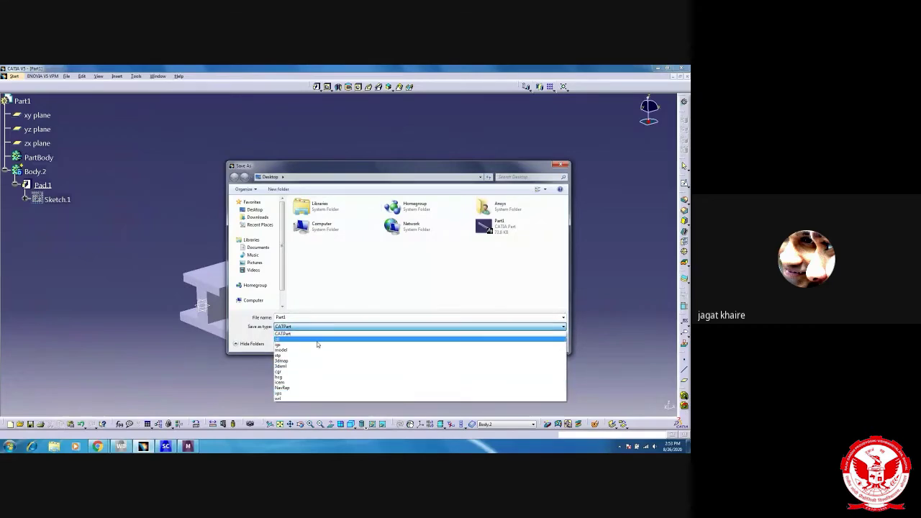
left_click(317, 340)
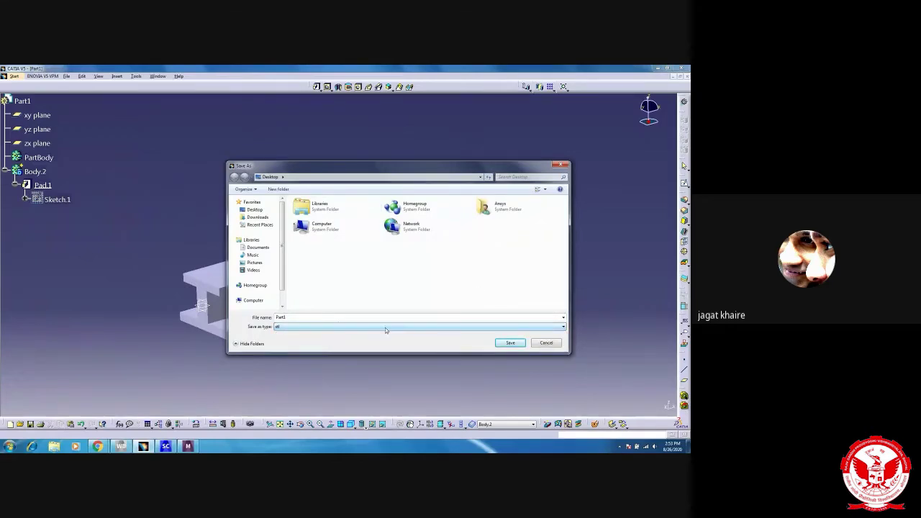
left_click(511, 342)
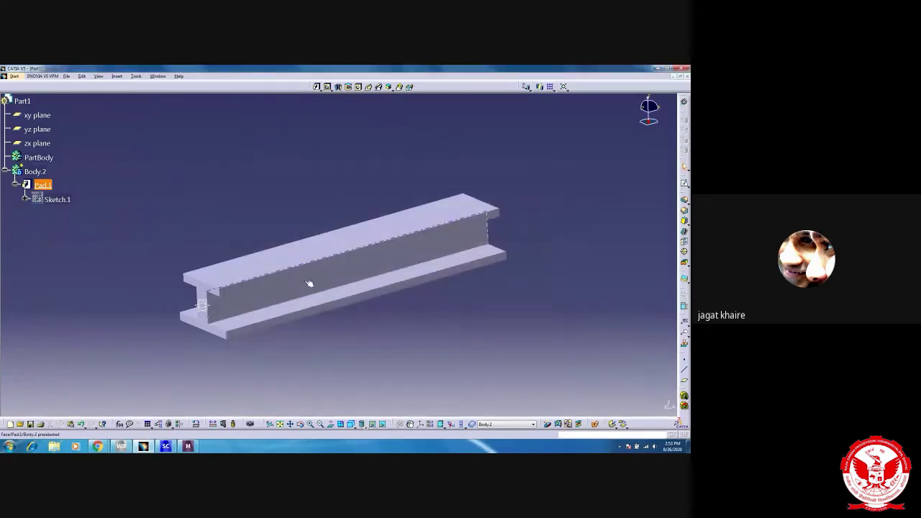
Step: Save the beam to the Desktop in igs format as Part1, overwriting the existing file
left_click(67, 76)
left_click(79, 128)
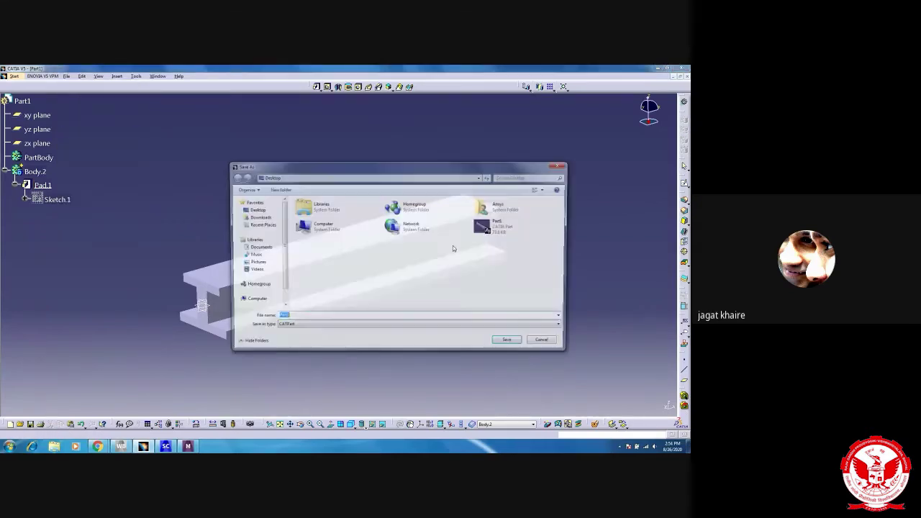
left_click(316, 327)
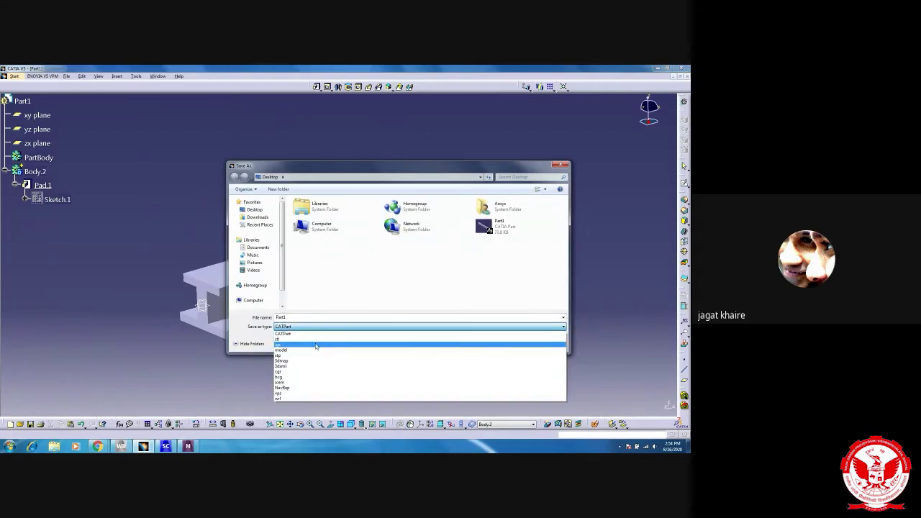
left_click(316, 345)
left_click(510, 343)
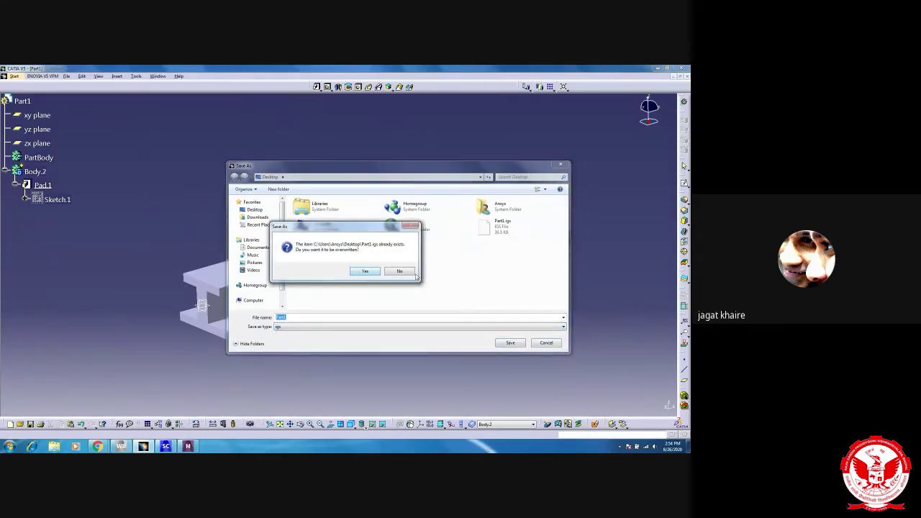
left_click(365, 271)
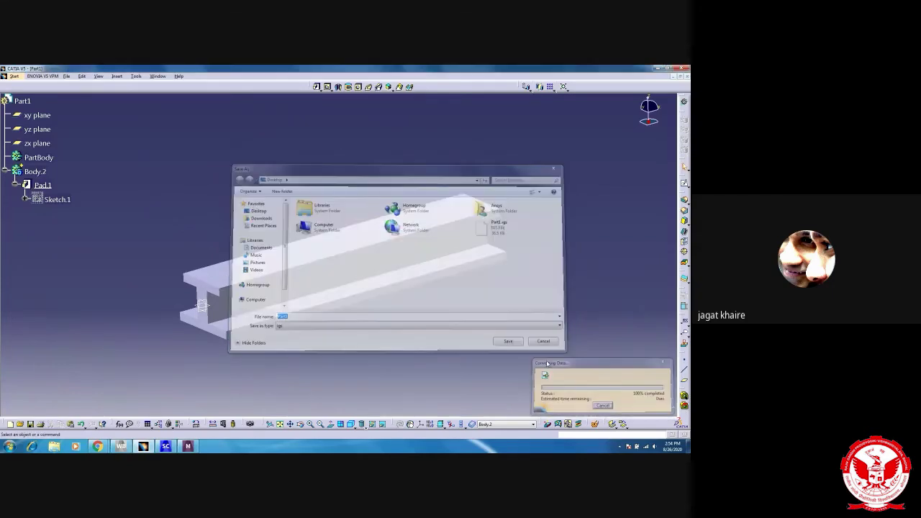
Step: Save the beam to the Desktop in stp format as Part1, overwriting the existing file
left_click(67, 76)
left_click(88, 131)
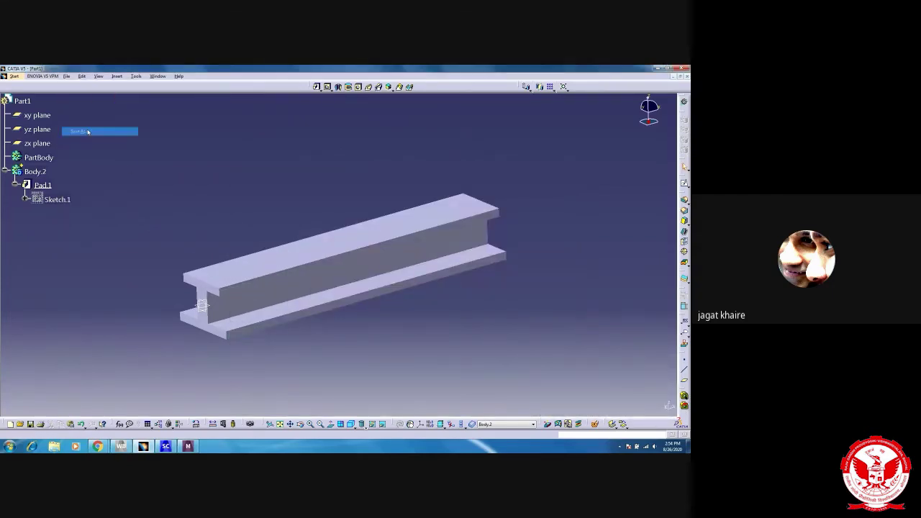
left_click(365, 328)
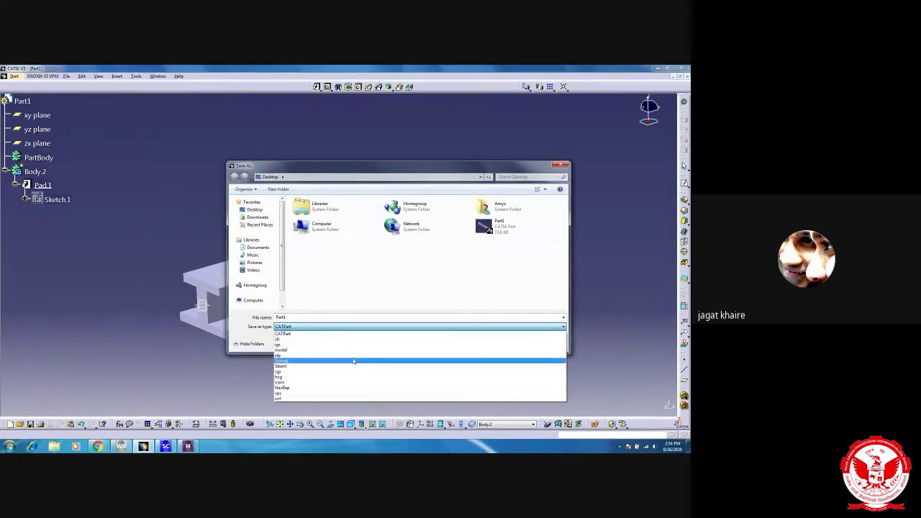
left_click(353, 355)
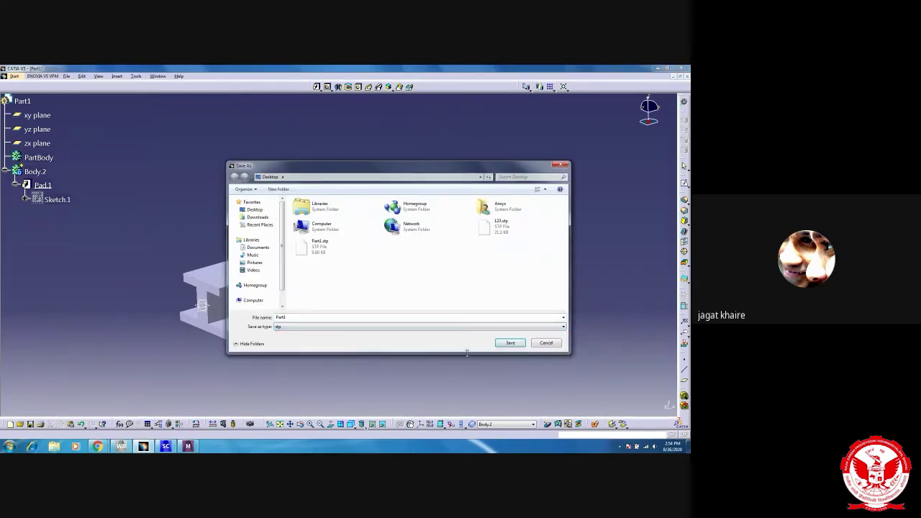
left_click(516, 343)
left_click(371, 271)
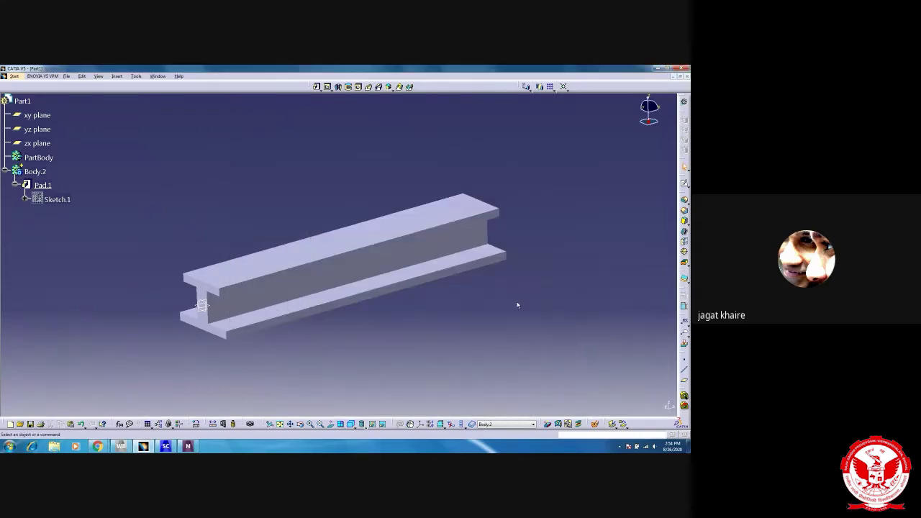
Step: Switch to ANSYS Workbench and replace the Geometry component's source file with Part1.stp from the Desktop
middle_click_drag(333, 331, 338, 298)
key("alt+Tab")
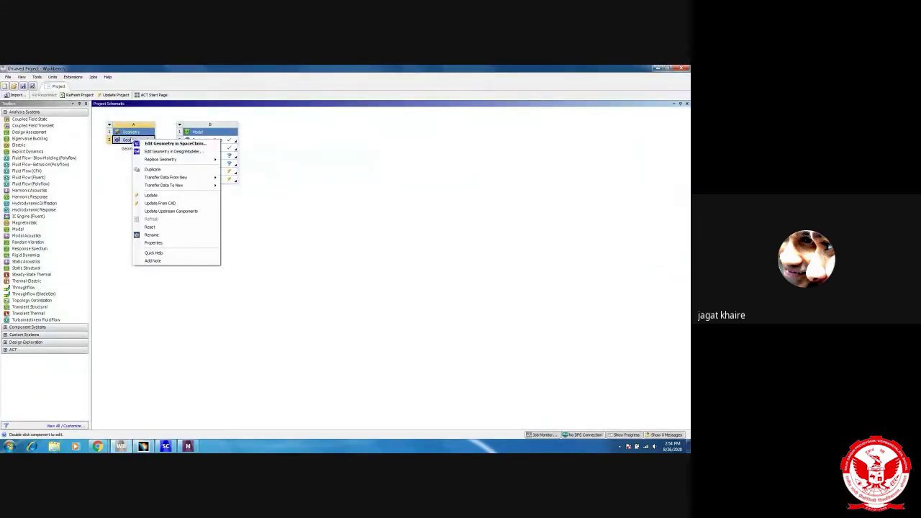
mouse_move(173, 159)
left_click(276, 164)
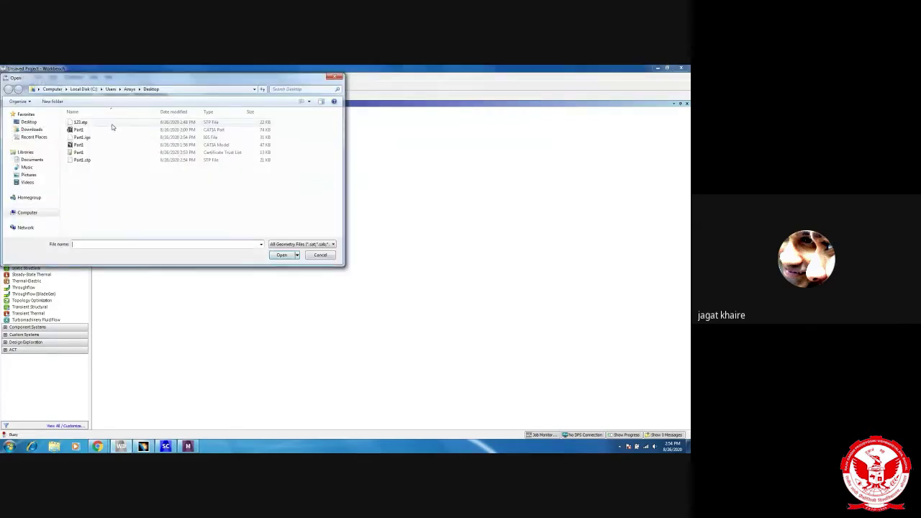
left_click(91, 124)
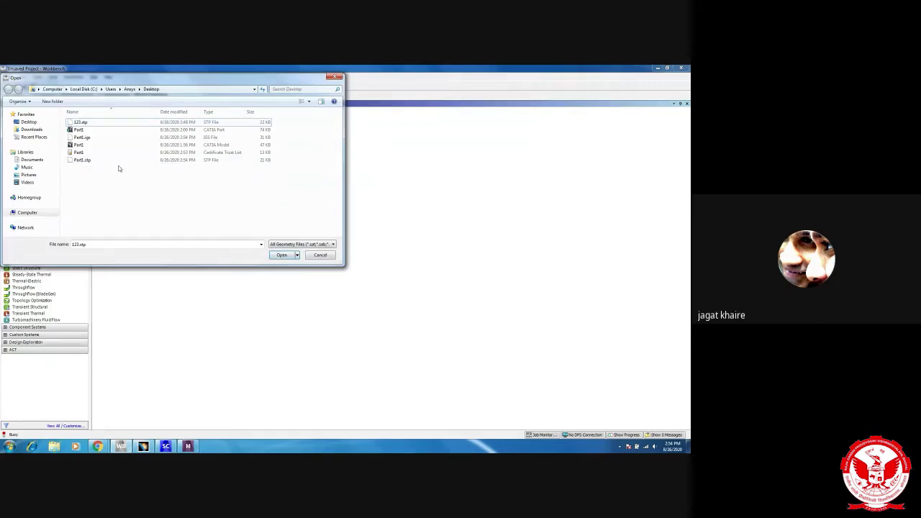
left_click(82, 160)
left_click(282, 256)
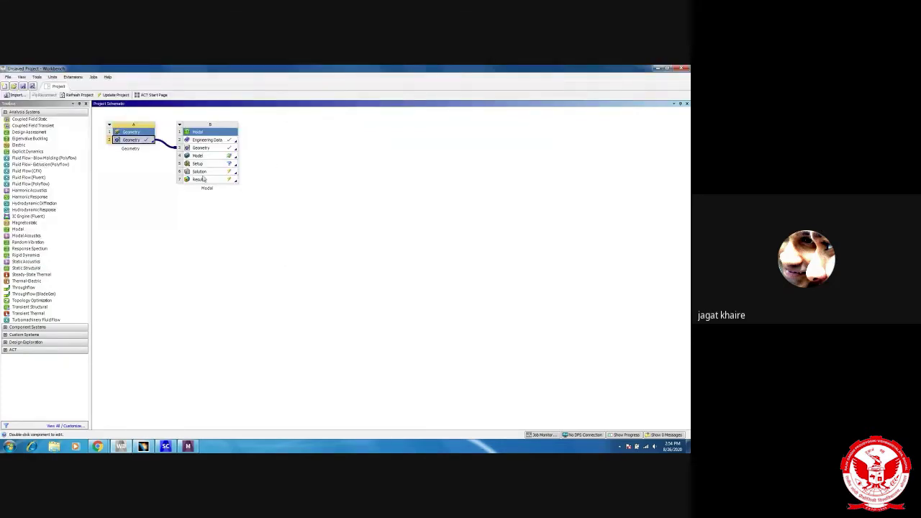
Step: Open the Modal system's Model cell and agree to re-read the upstream data
left_click(206, 156)
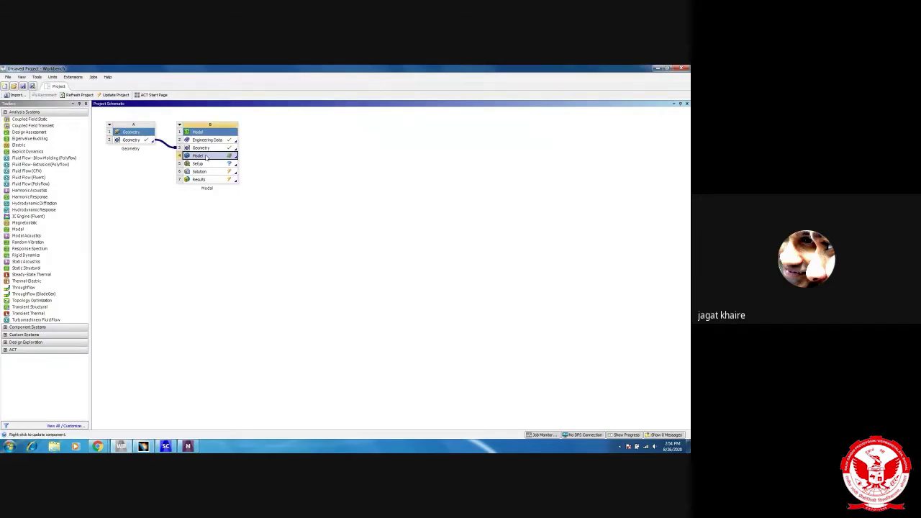
double_click(206, 156)
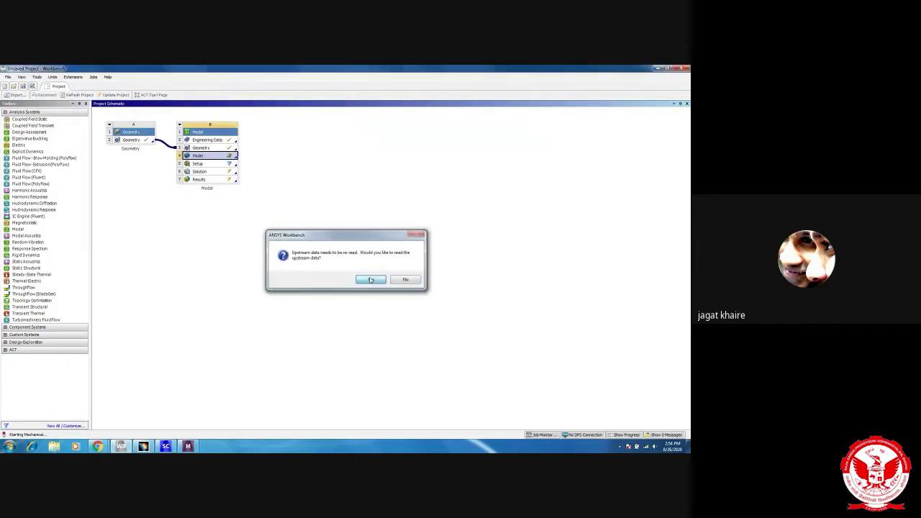
left_click(371, 279)
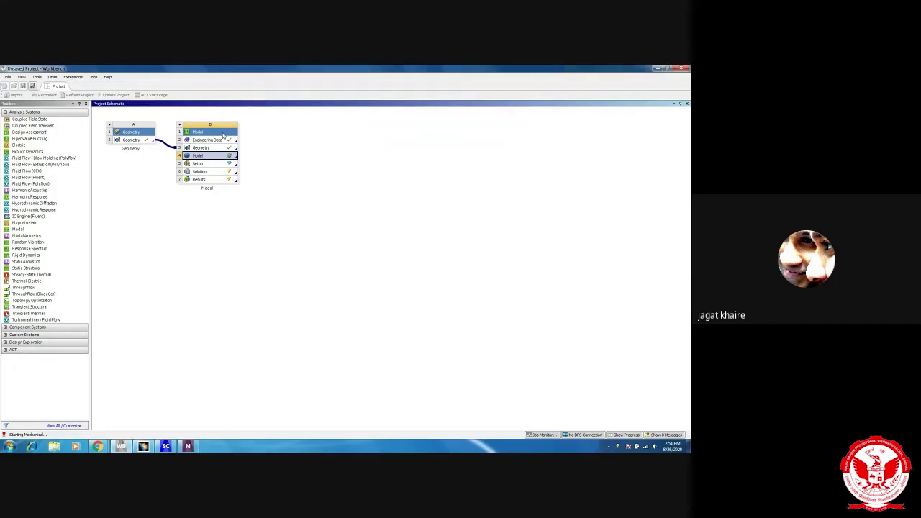
Step: Try to update the Modal system from the project schematic and dismiss the resulting error
right_click(224, 136)
left_click(244, 137)
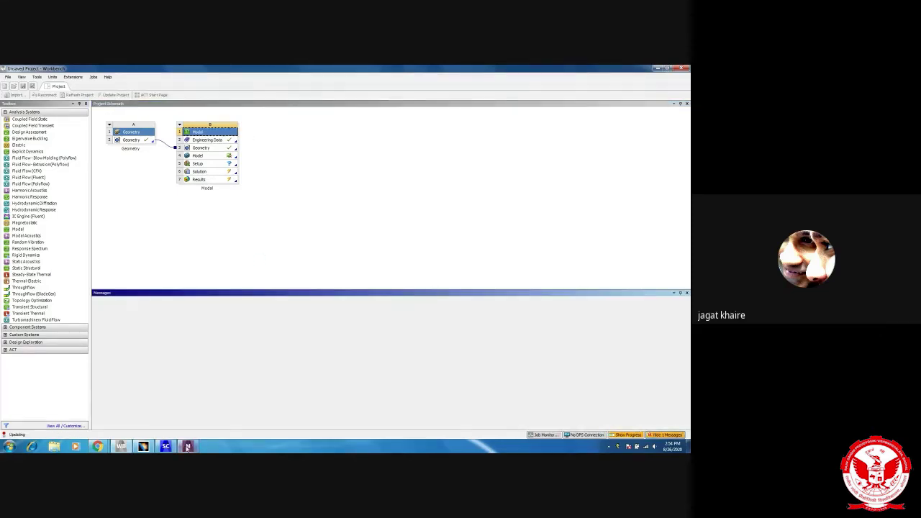
mouse_move(187, 447)
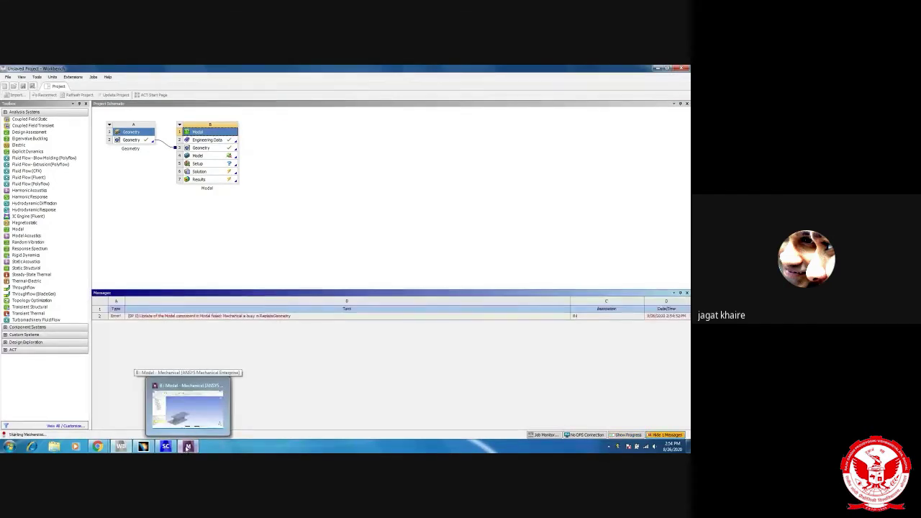
left_click(187, 447)
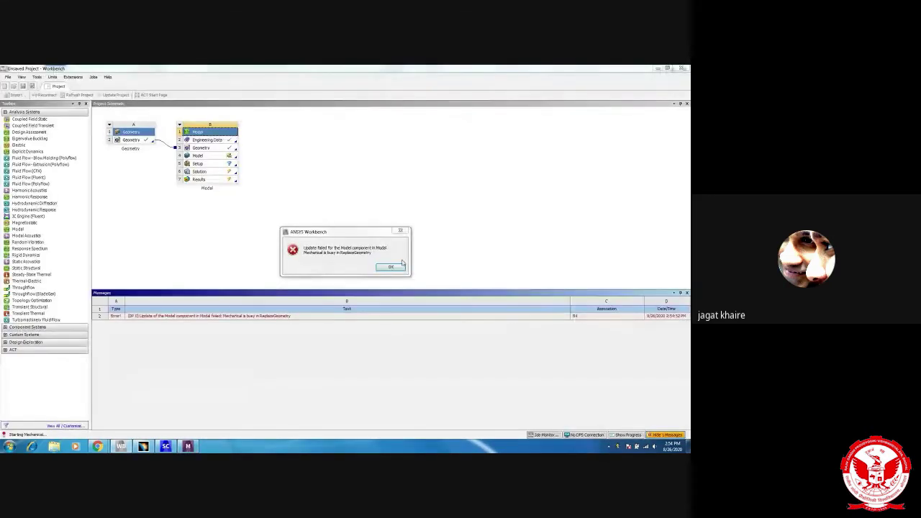
left_click(389, 268)
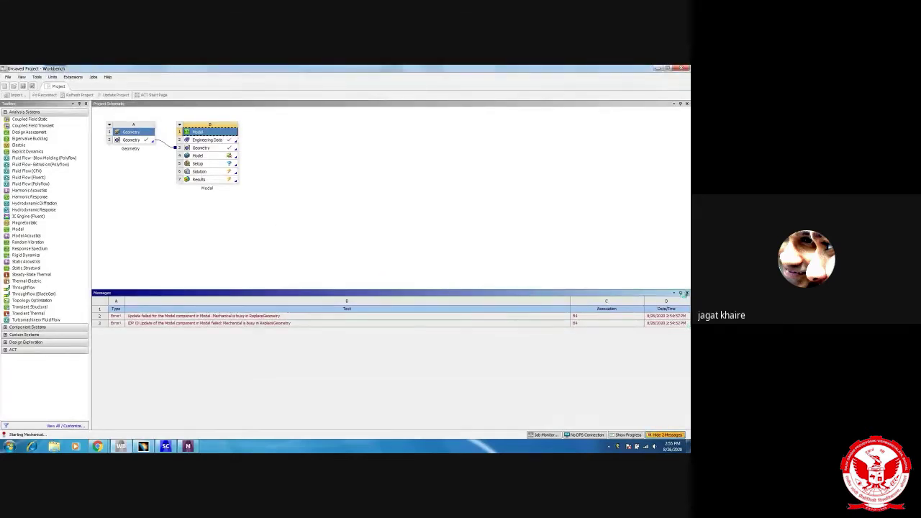
Step: Switch to the Mechanical window and inspect the replaced I-beam's cross-section
left_click(187, 447)
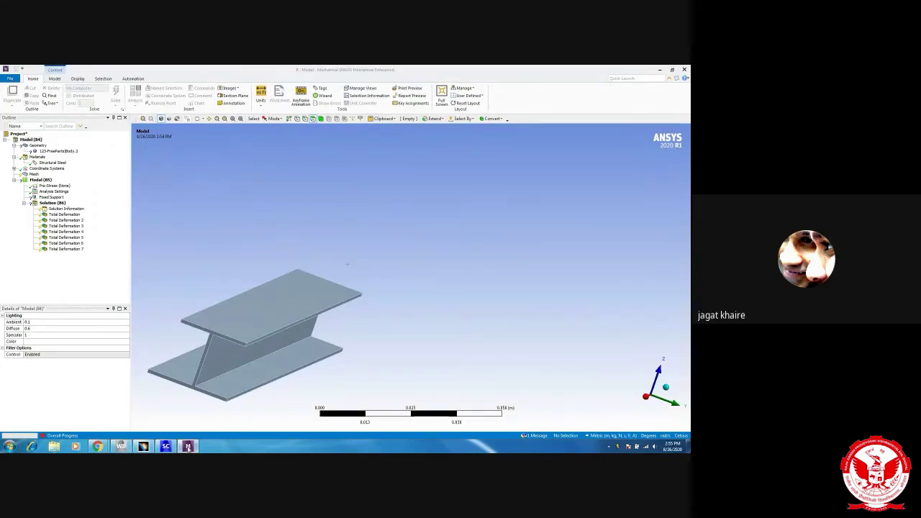
mouse_move(188, 448)
left_click(121, 447)
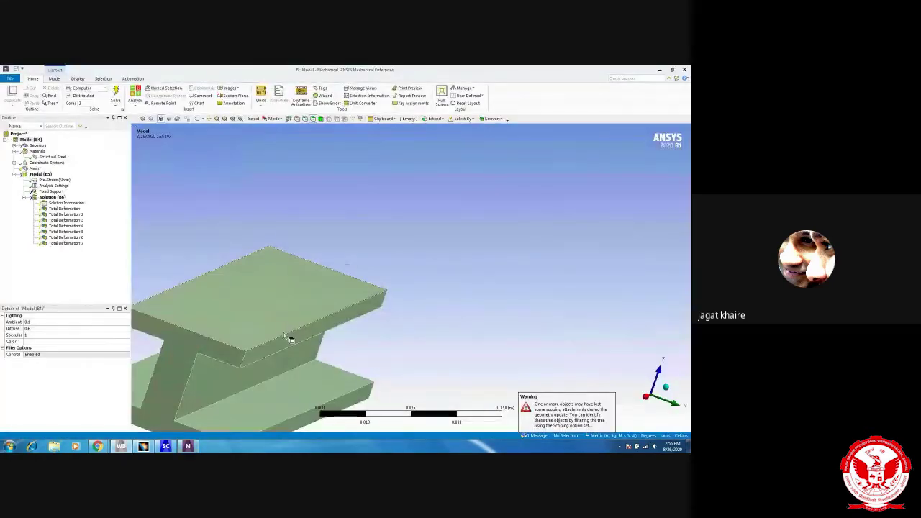
middle_click_drag(290, 335, 339, 303)
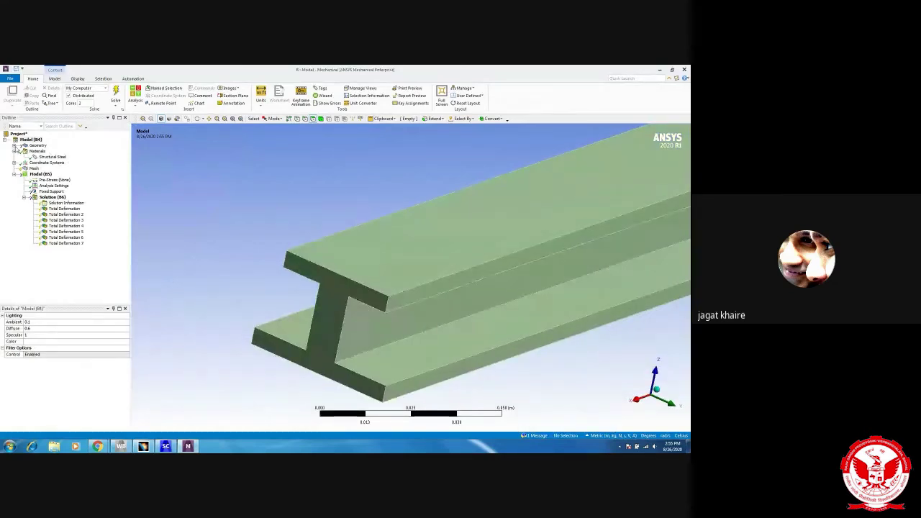
Step: Try to assign Structural Steel as the material of the I-beam body under Geometry, and check the beam's faces
left_click(14, 145)
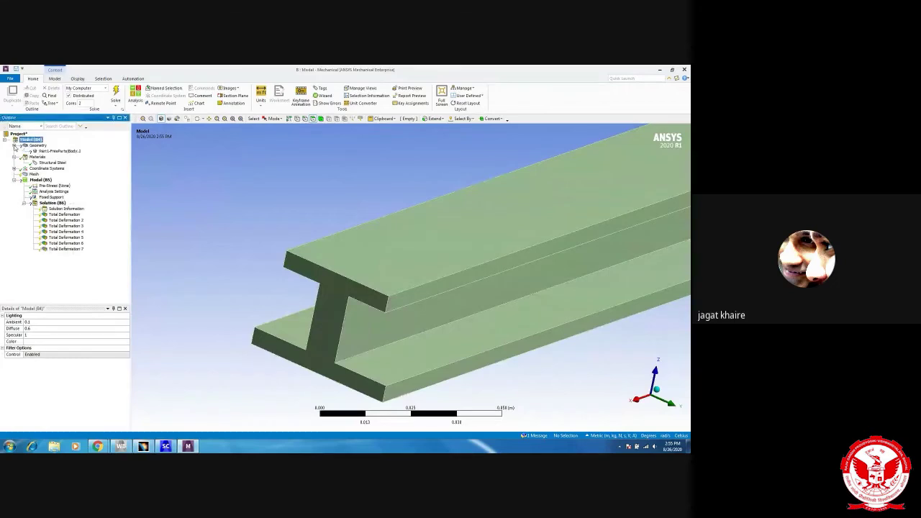
left_click(57, 151)
left_click(127, 368)
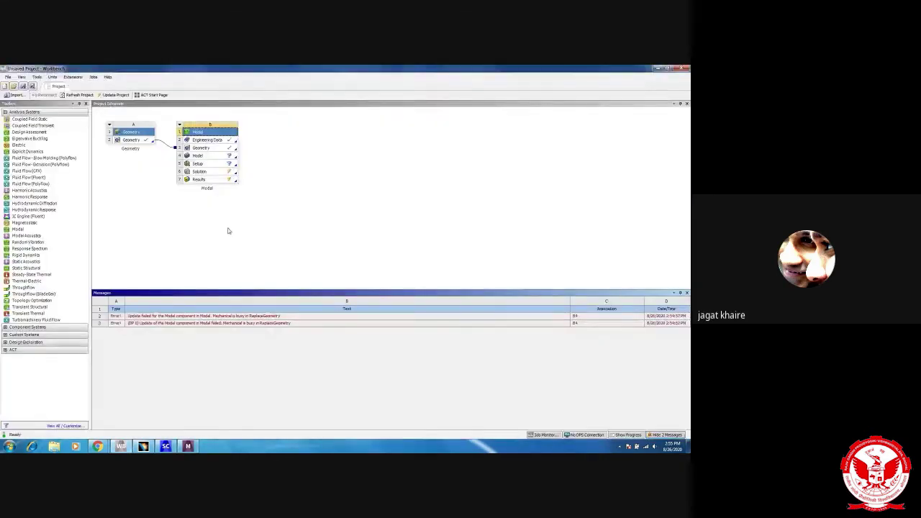
left_click(187, 447)
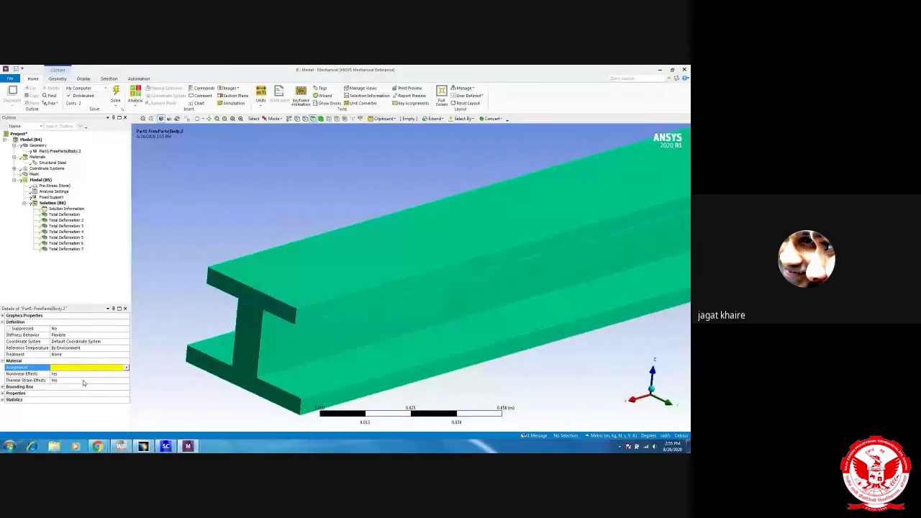
left_click(126, 367)
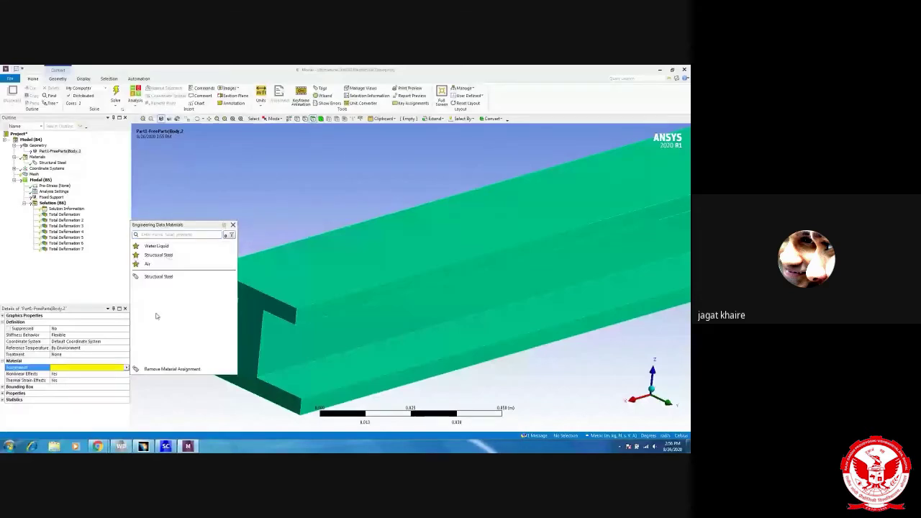
left_click(172, 277)
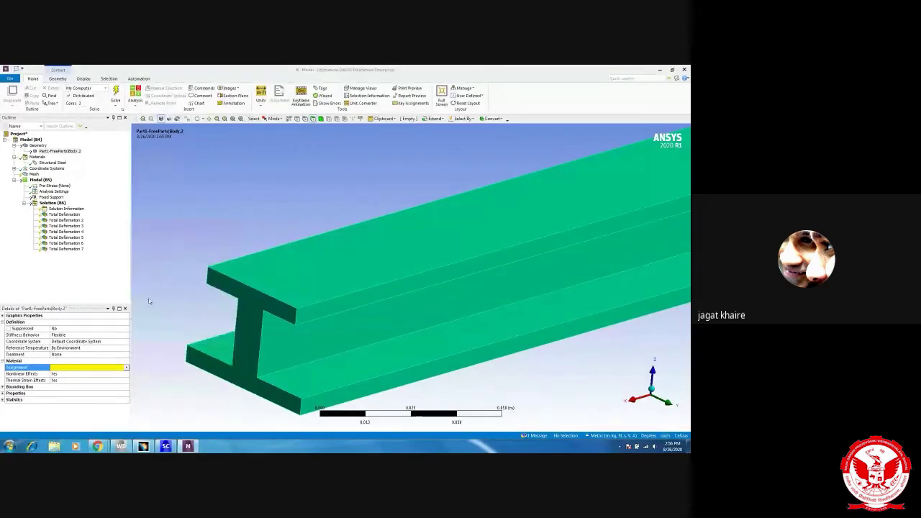
mouse_move(327, 259)
middle_mouse_down()
mouse_move(346, 231)
mouse_move(329, 257)
middle_mouse_up()
left_click(302, 311)
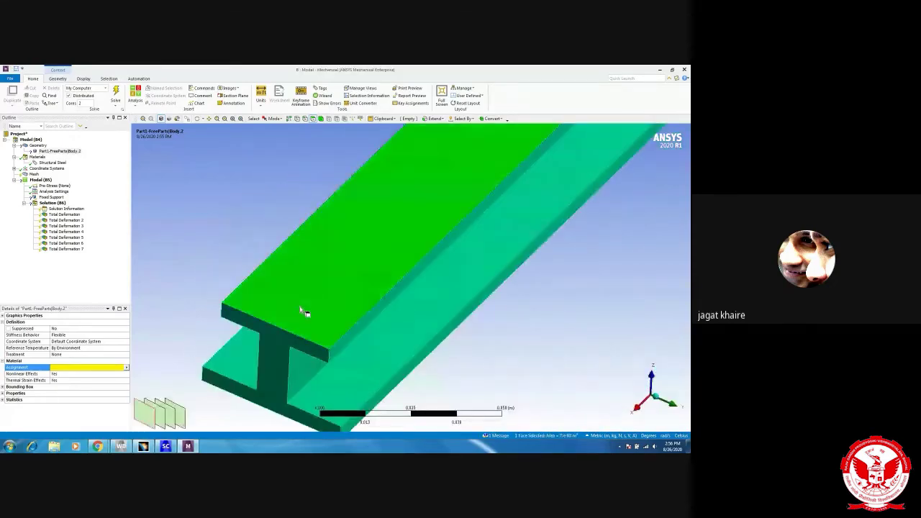
left_click(273, 358)
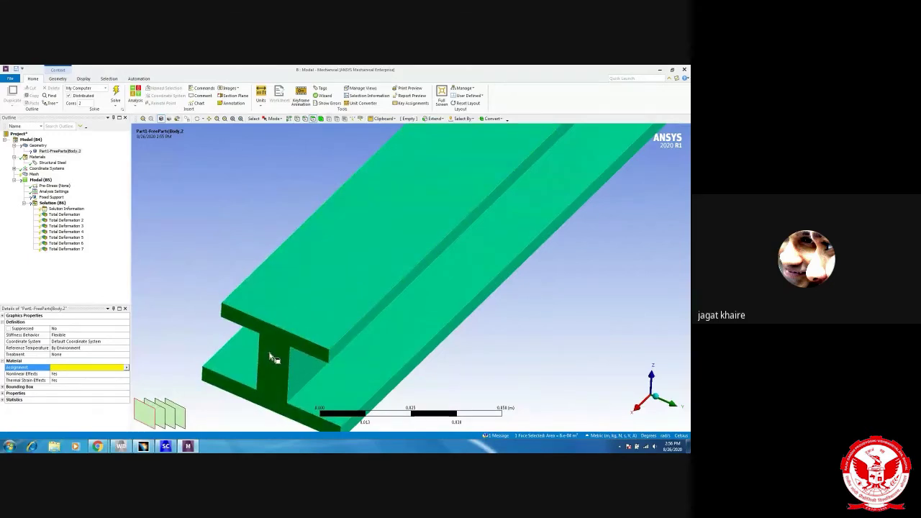
middle_click_drag(266, 362, 306, 362)
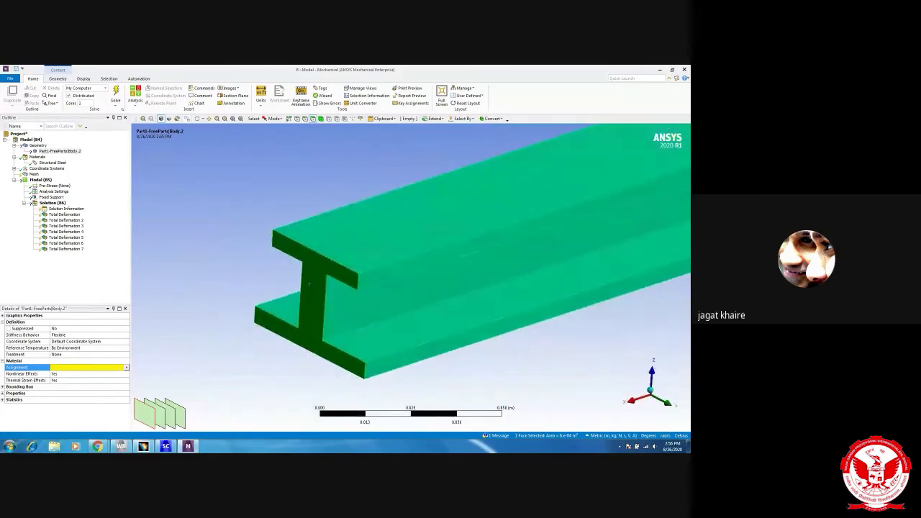
Step: Switch to Workbench and replace the Geometry component's source file with Part1.igs from the Desktop
left_click(121, 447)
left_click(127, 140)
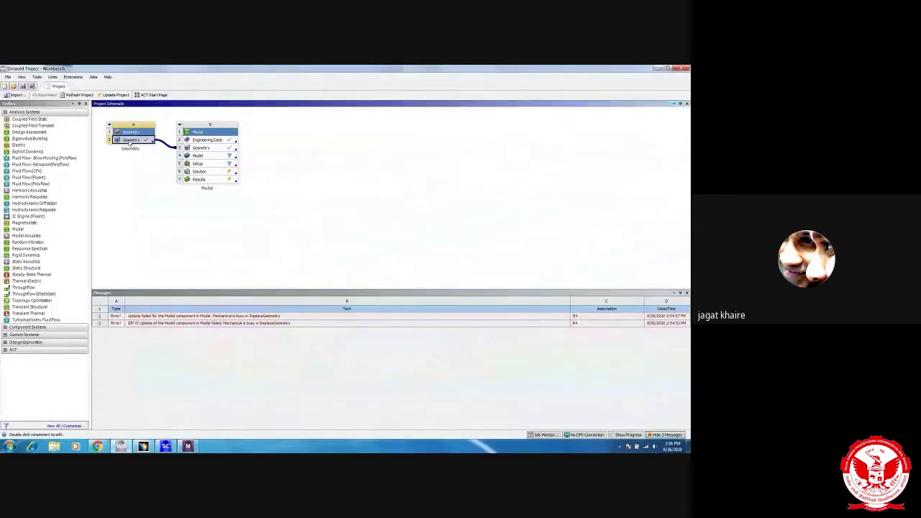
right_click(130, 141)
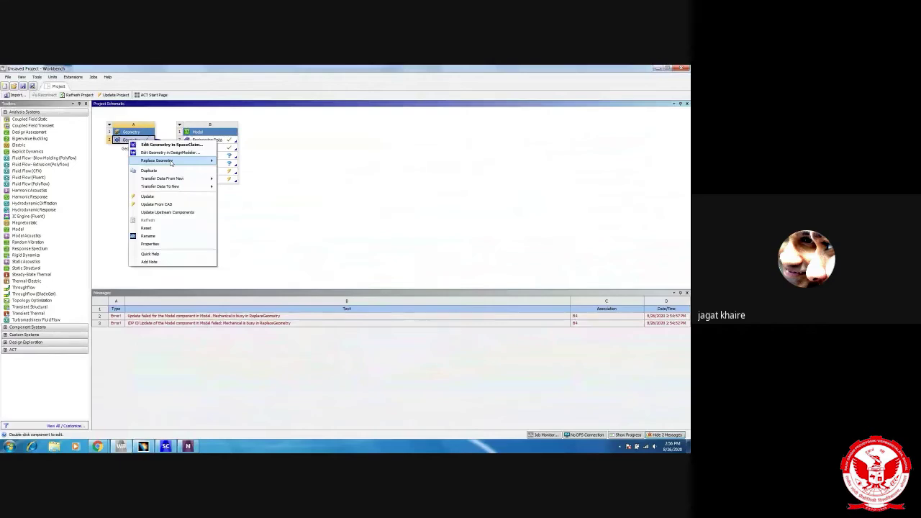
mouse_move(170, 161)
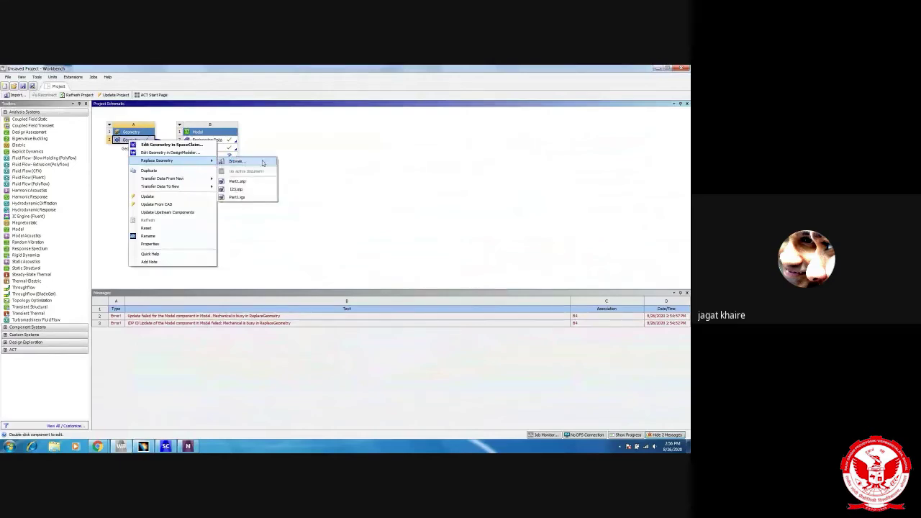
left_click(238, 161)
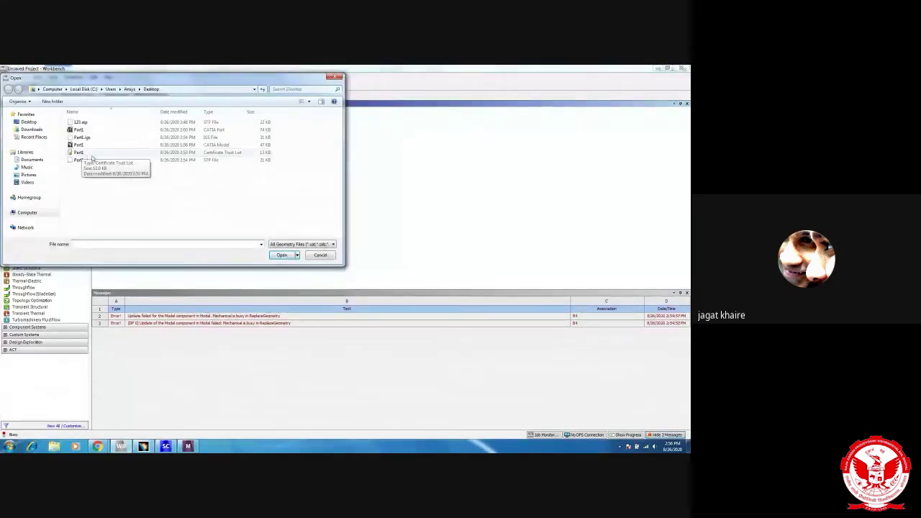
left_click(93, 137)
left_click(282, 256)
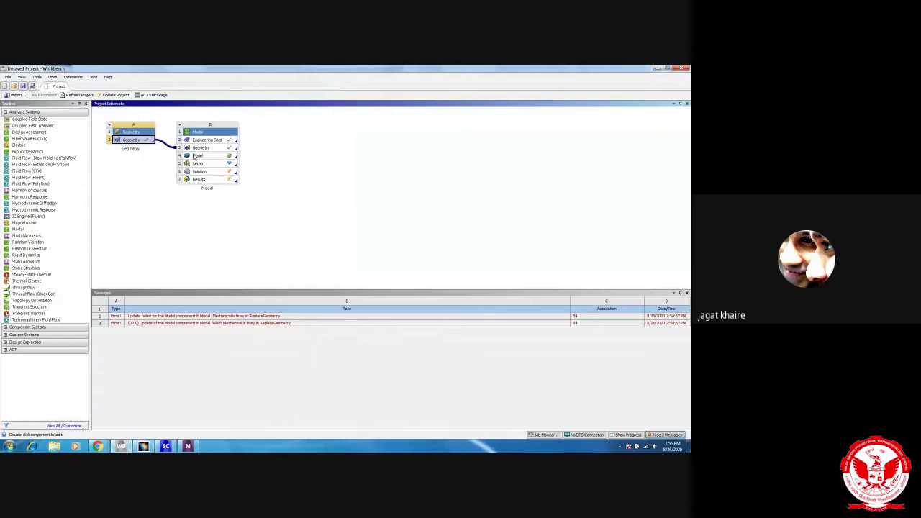
Step: Update the Modal system from the project schematic and switch to the Mechanical window
right_click(194, 157)
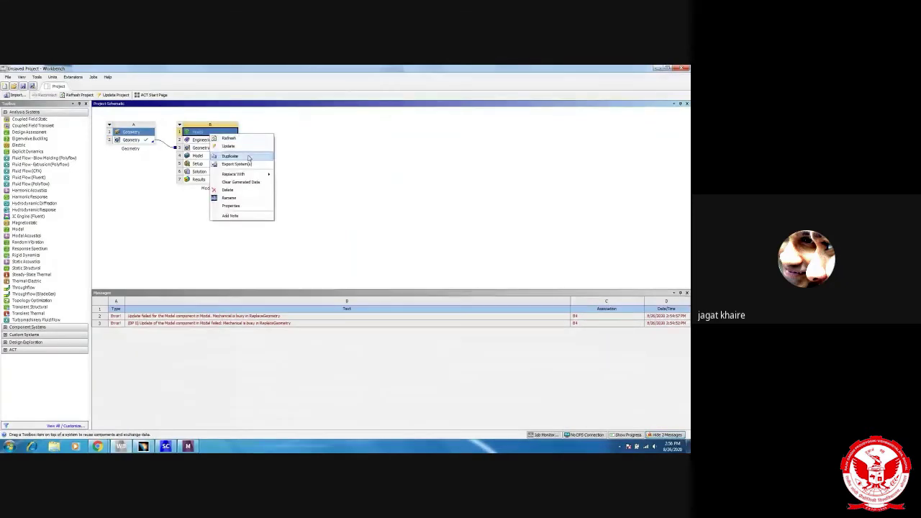
left_click(244, 155)
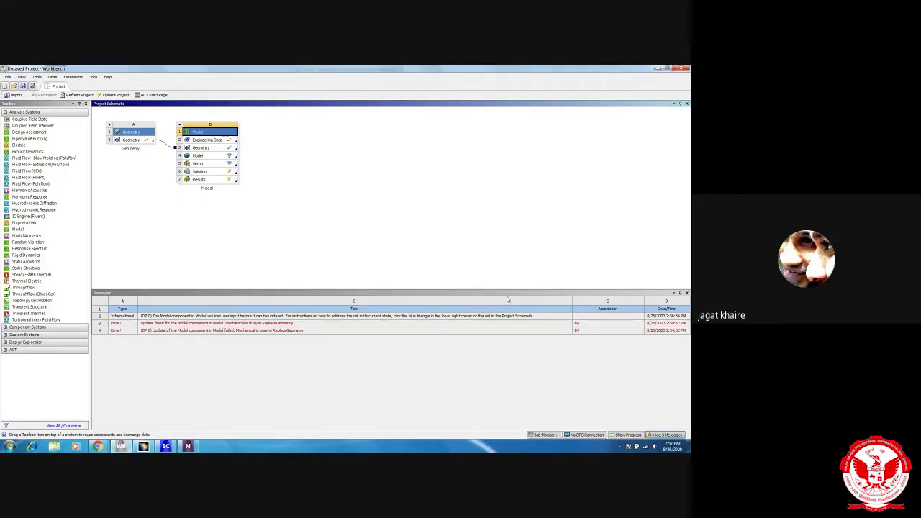
left_click(189, 446)
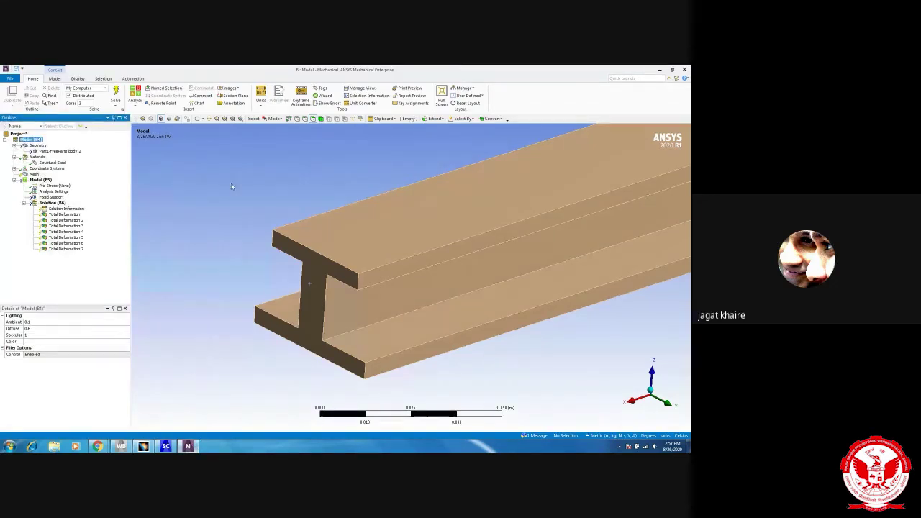
Step: Examine the flange and web faces of the re-imported I-beam and the Geometry object's source, type and length unit
right_click(283, 243)
middle_click_drag(283, 243, 288, 241)
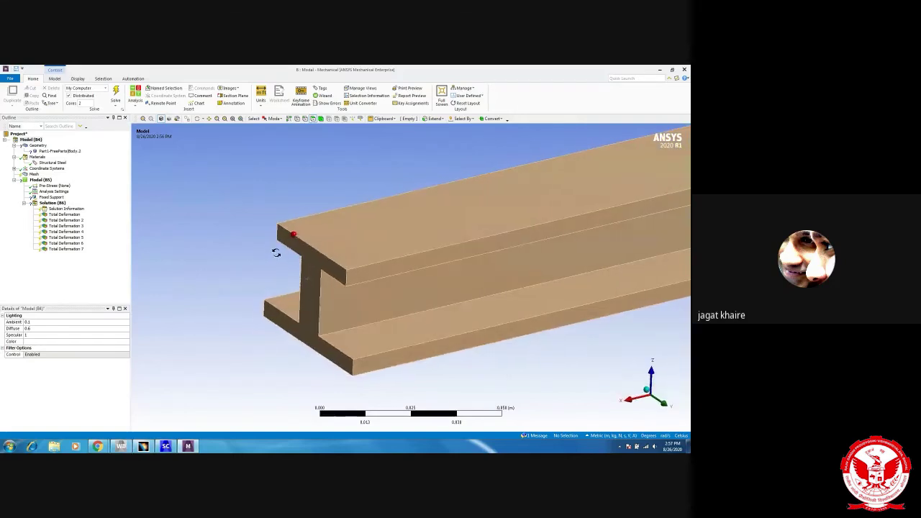
left_click(320, 268)
left_click(380, 249)
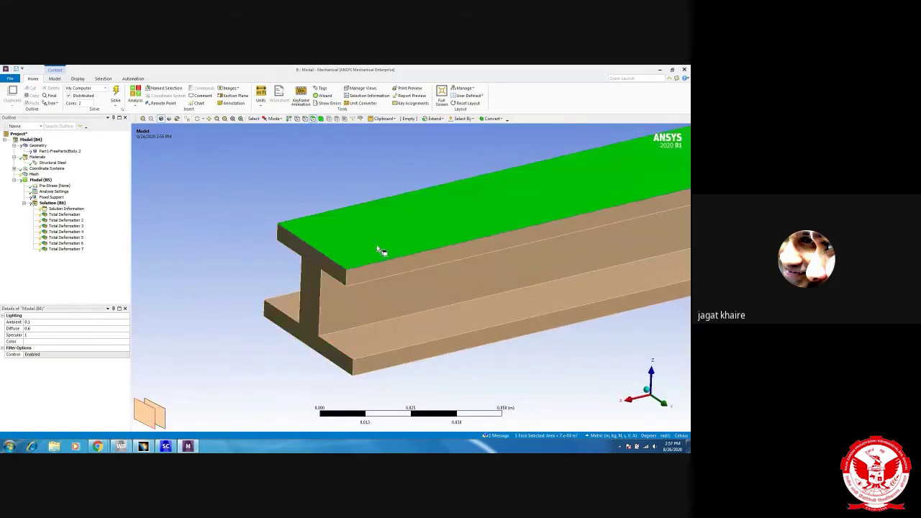
left_click(374, 324)
left_click(362, 351)
mouse_move(284, 270)
middle_mouse_down()
mouse_move(305, 271)
mouse_move(283, 267)
middle_mouse_up()
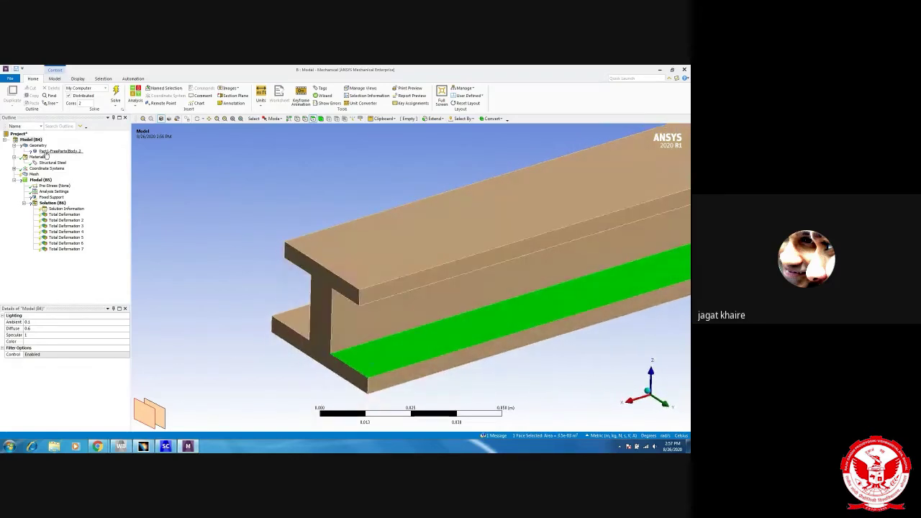
left_click(51, 152)
left_click(39, 146)
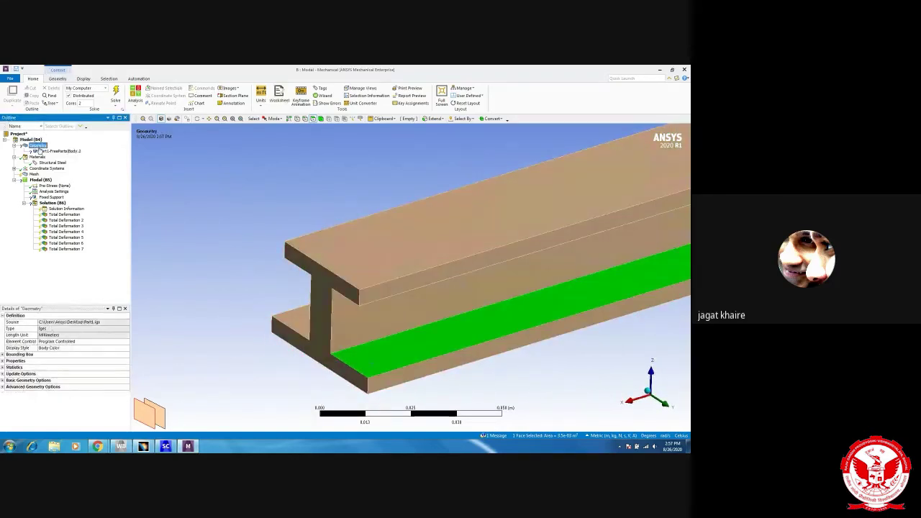
left_click(3, 356)
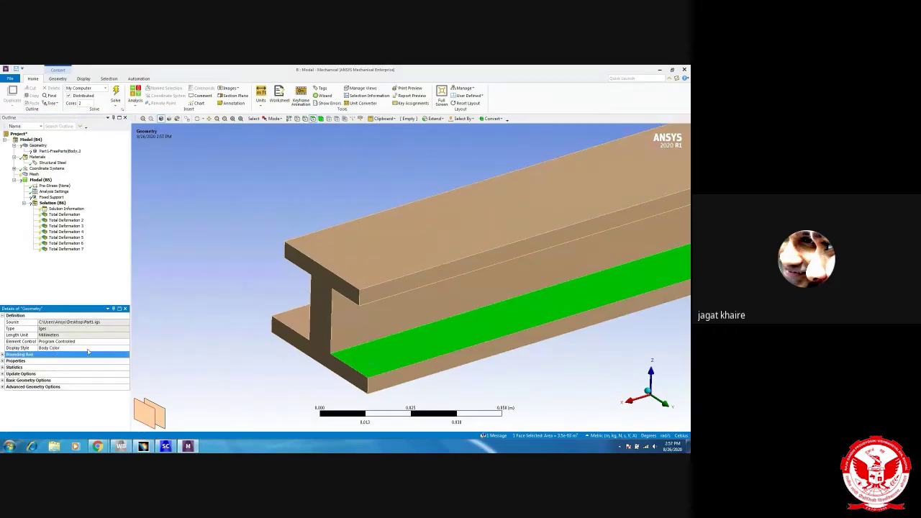
left_click_drag(60, 303, 60, 265)
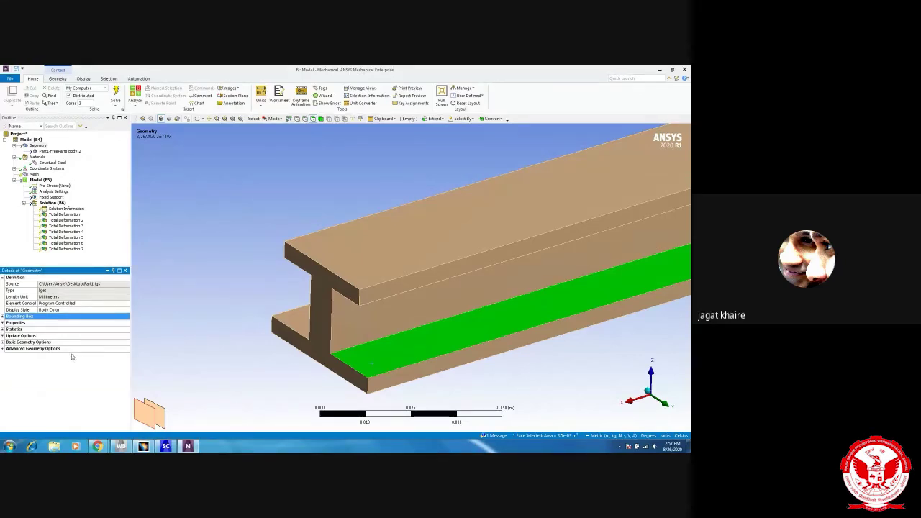
middle_click_drag(348, 286, 292, 277)
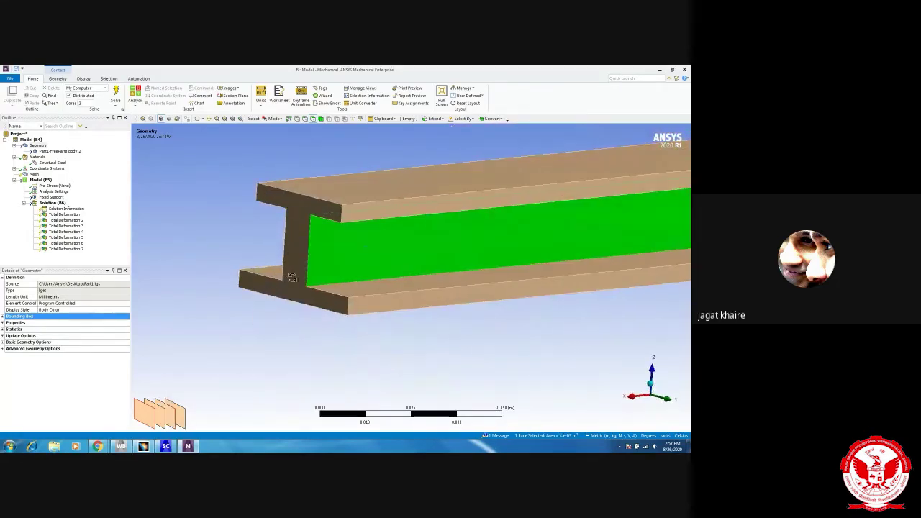
Step: Try to assign Structural Steel to the re-imported beam body
left_click(61, 151)
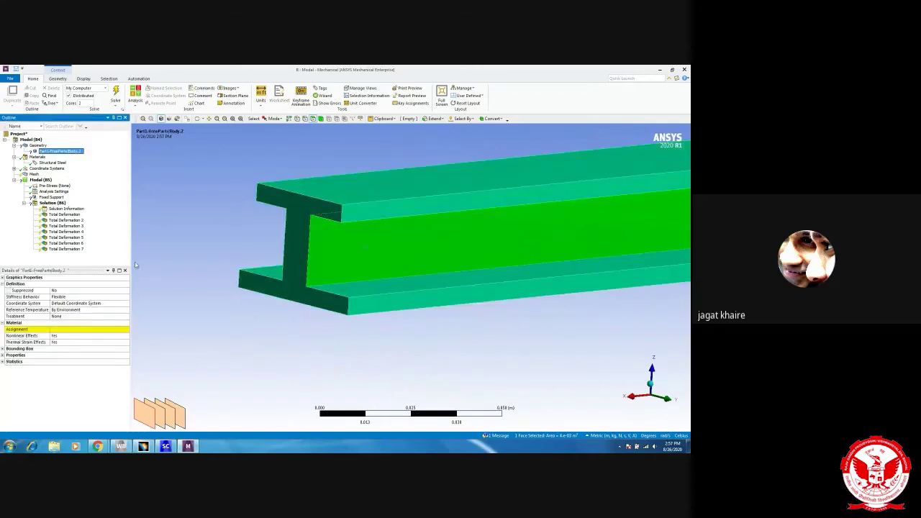
left_click(88, 329)
left_click(128, 330)
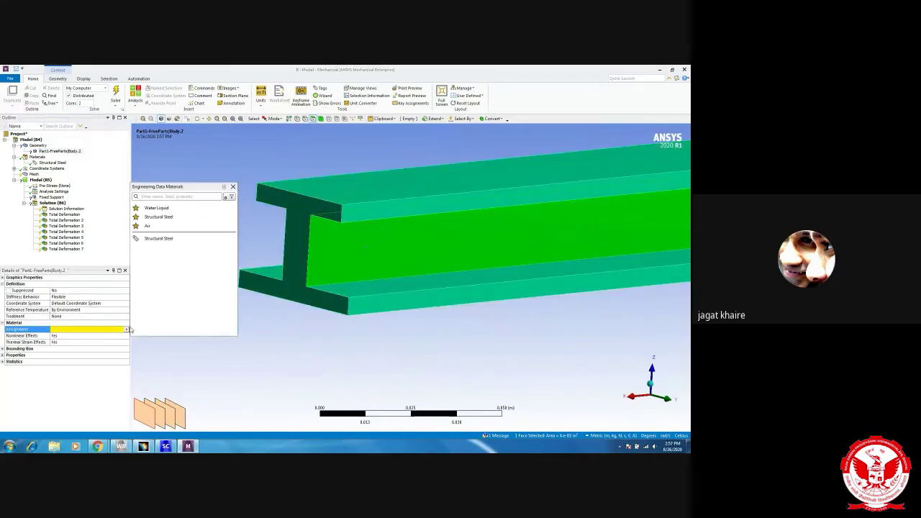
left_click(171, 240)
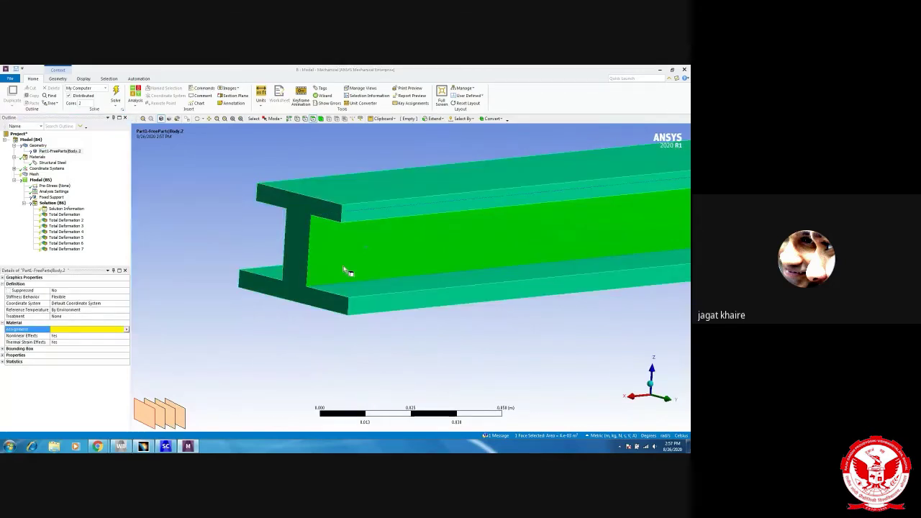
Step: Select several of the I-beam's faces, check the body's Treatment setting, clear the selection and examine the beam's end
left_click(362, 188, "ctrl")
left_click(281, 278, "ctrl")
left_click(288, 285, "ctrl")
middle_click_drag(292, 290, 478, 264)
middle_click_drag(399, 344, 286, 349)
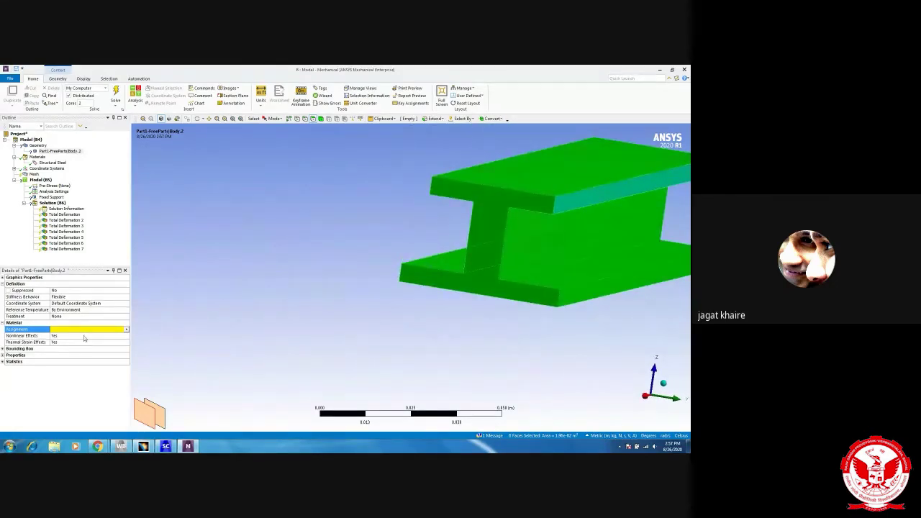
left_click(107, 316)
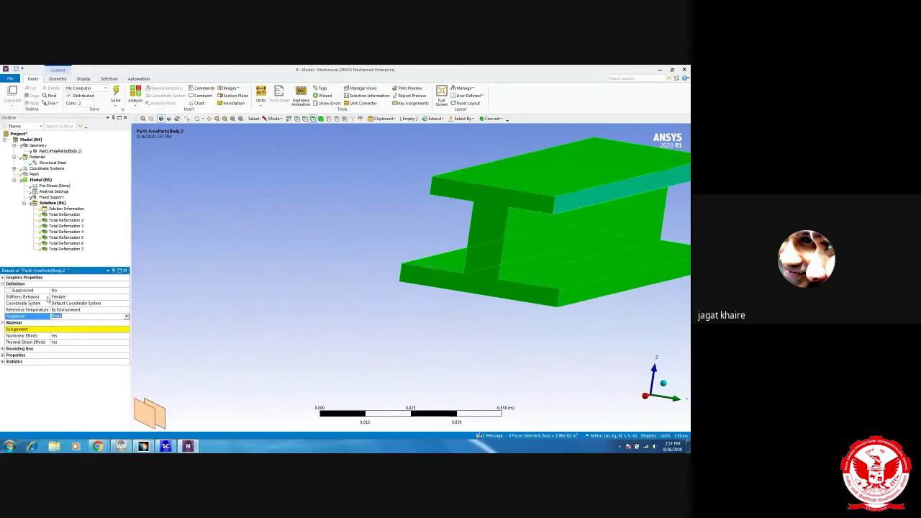
left_click(259, 295)
middle_click_drag(330, 256, 308, 315)
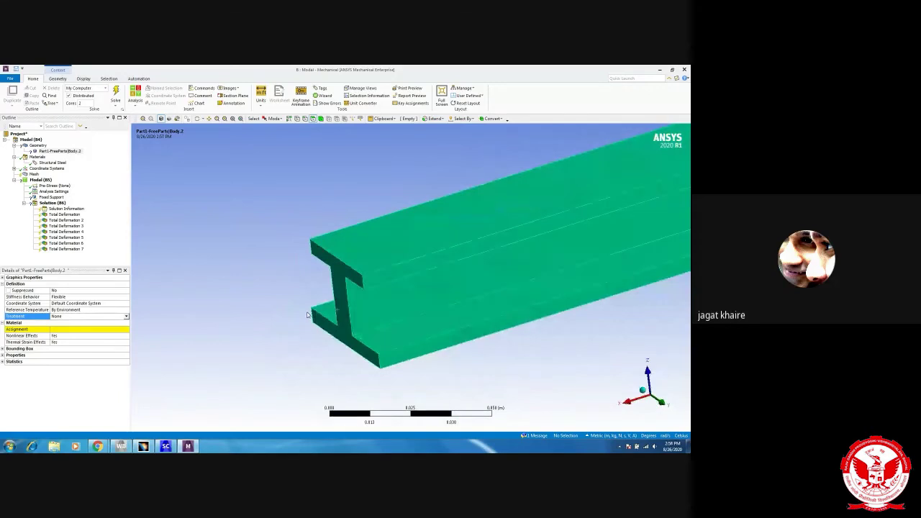
middle_click_drag(298, 309, 321, 323)
middle_click_drag(273, 352, 325, 359)
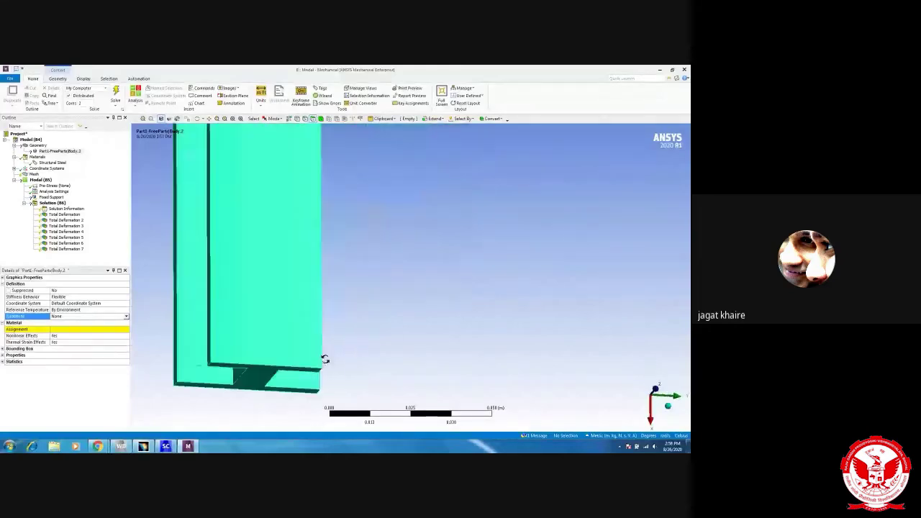
Step: Switch to CATIA and save the I-beam part as Part1 in model format on the Desktop, replacing the existing file
left_click(660, 70)
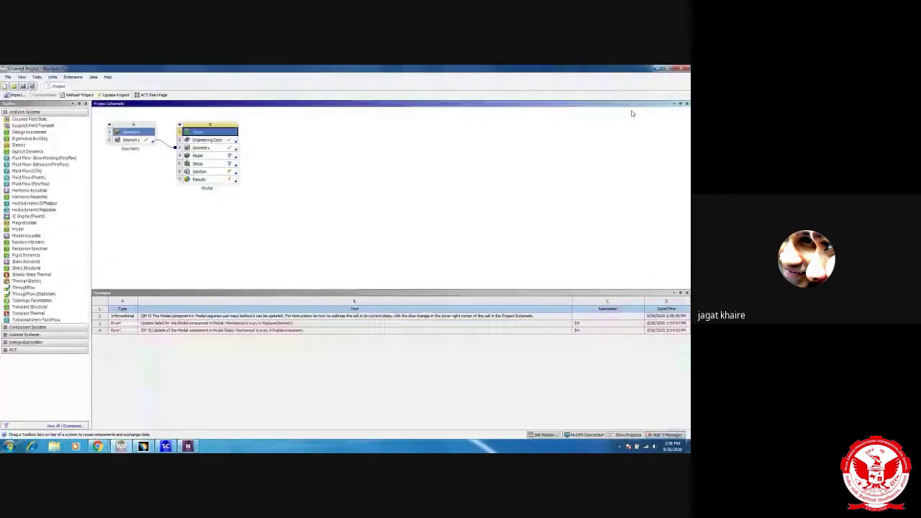
left_click(658, 69)
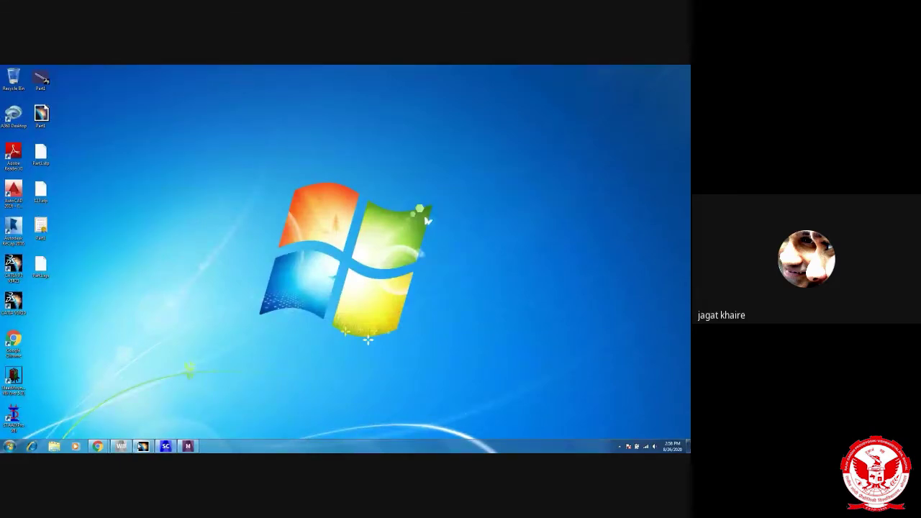
left_click(143, 446)
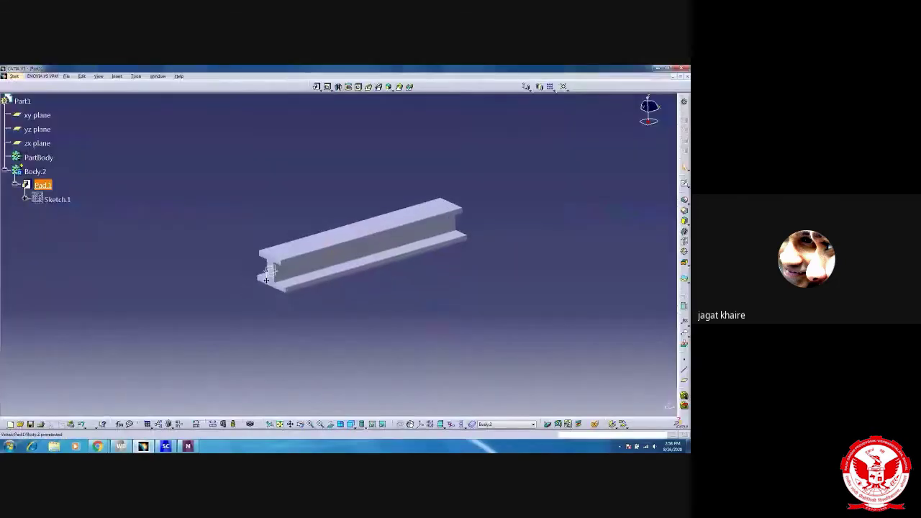
left_click(67, 76)
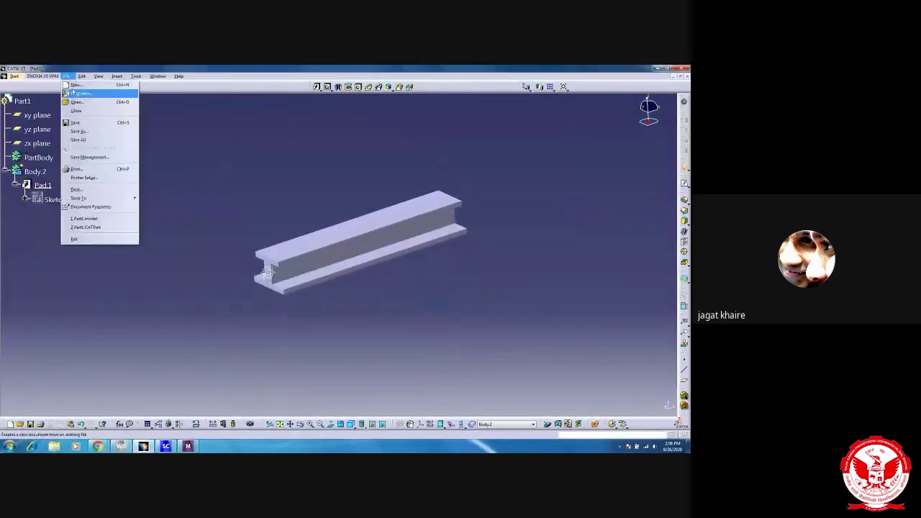
left_click(94, 136)
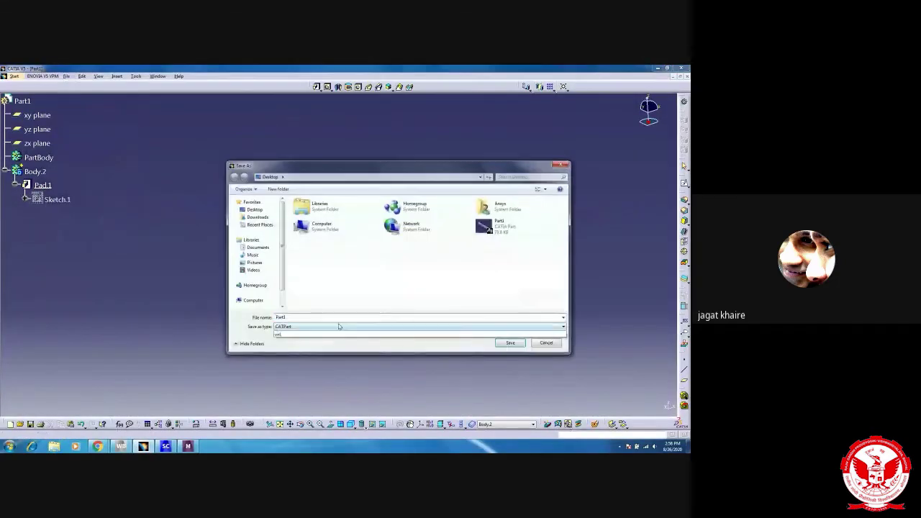
left_click(339, 326)
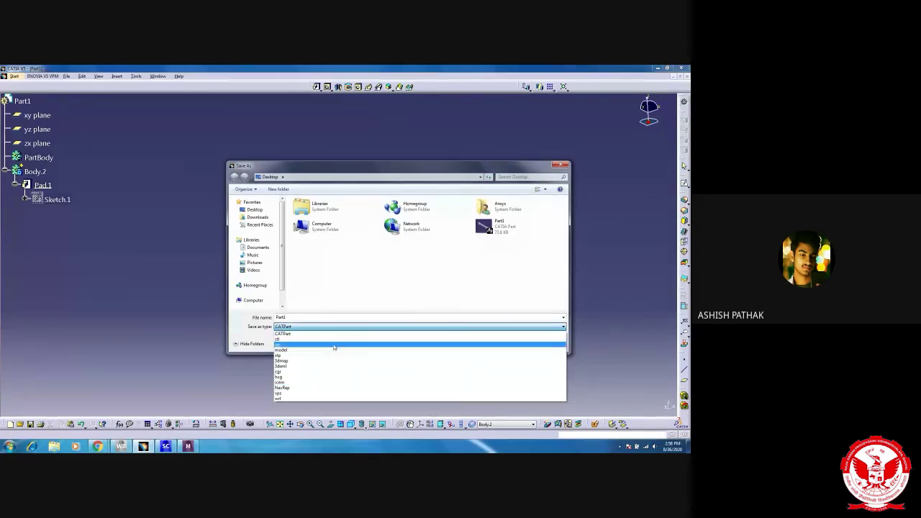
left_click(334, 350)
left_click(510, 344)
left_click(370, 269)
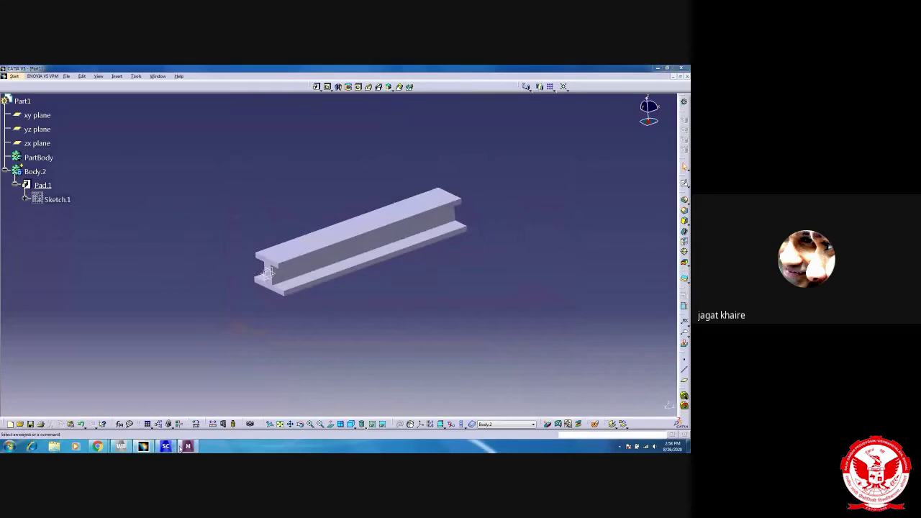
Step: Return to the Mechanical window of the Modal analysis and close it
left_click(184, 447)
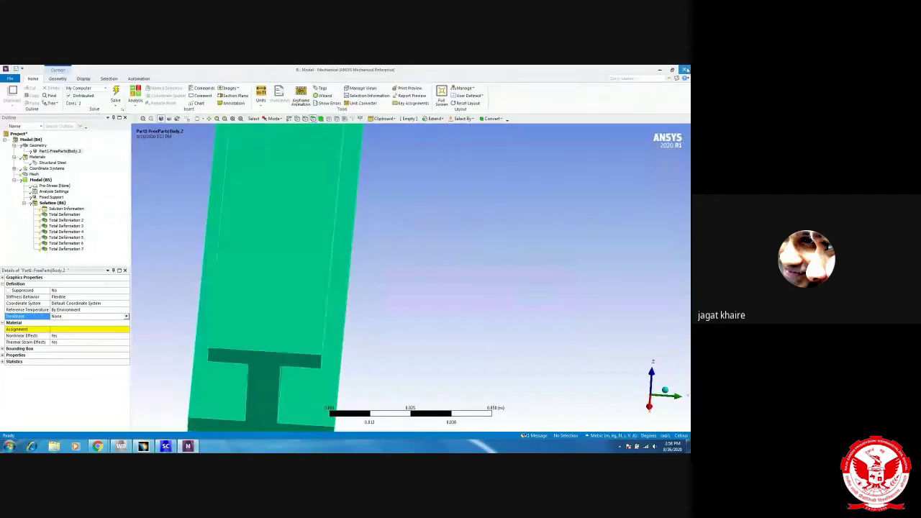
left_click(685, 70)
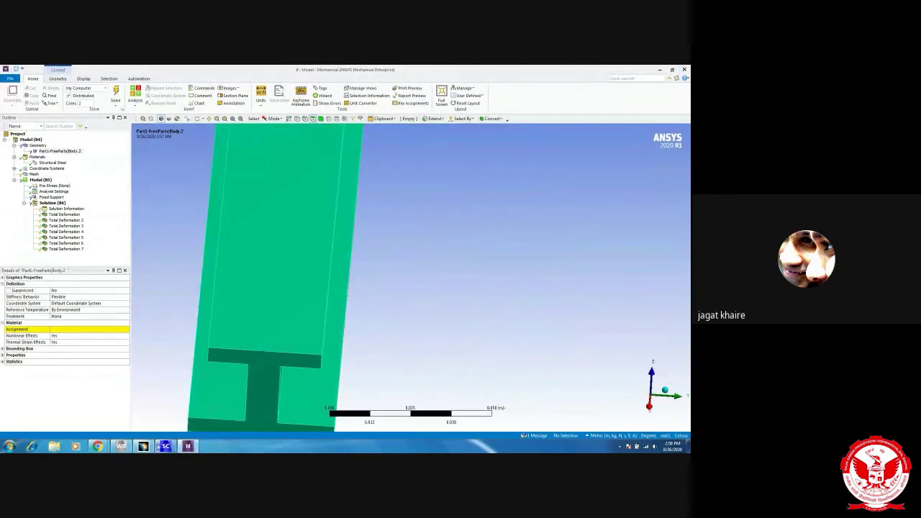
mouse_move(187, 447)
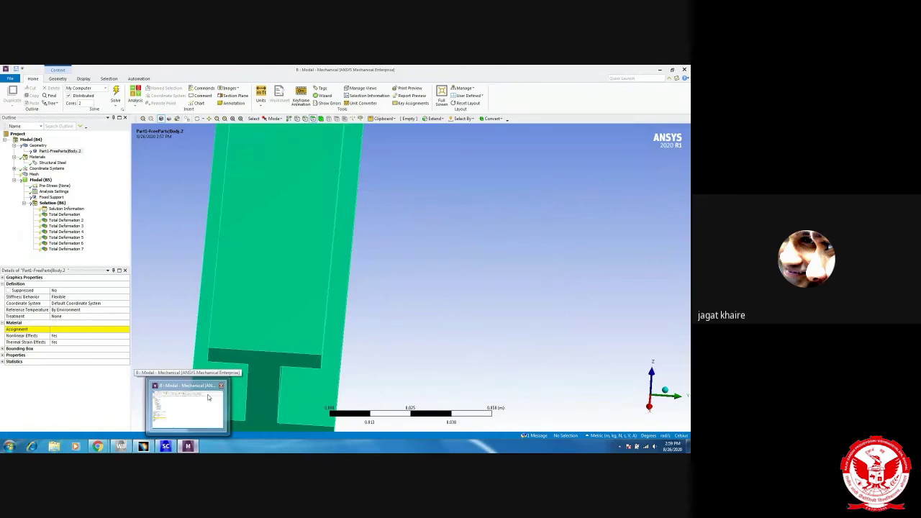
left_click(221, 386)
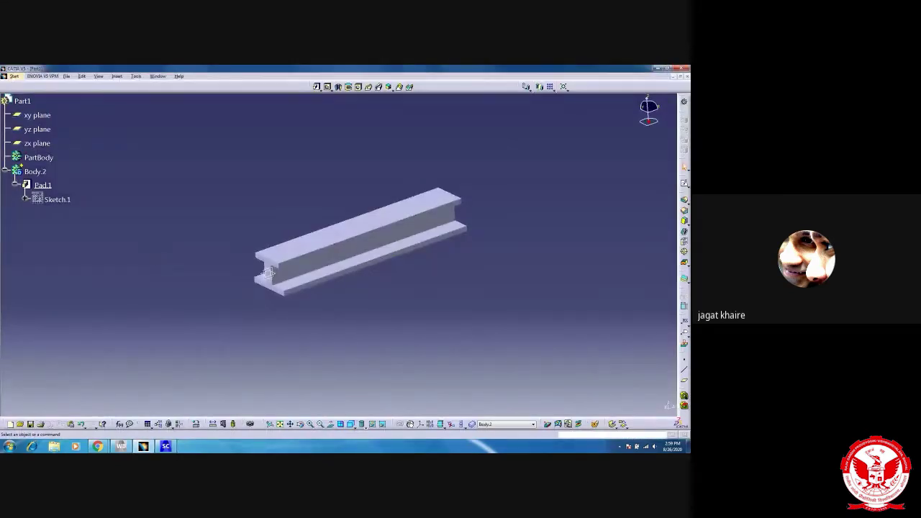
Step: Switch to the Workbench project schematic and delete the existing Geometry system linked to the Modal system
left_click(166, 447)
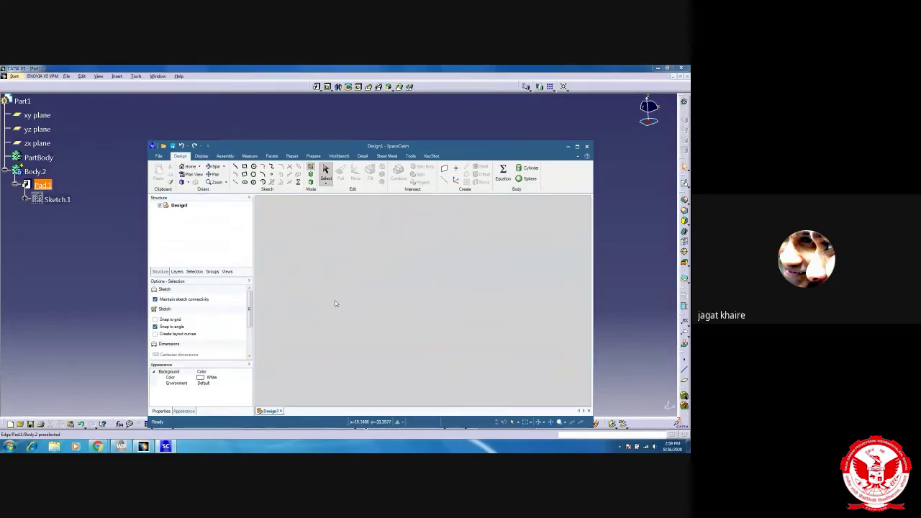
left_click(121, 446)
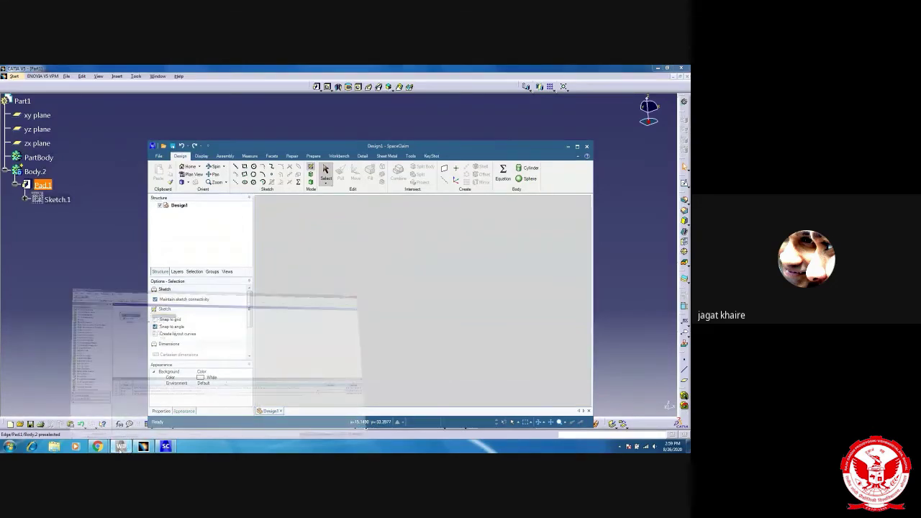
left_click(134, 143)
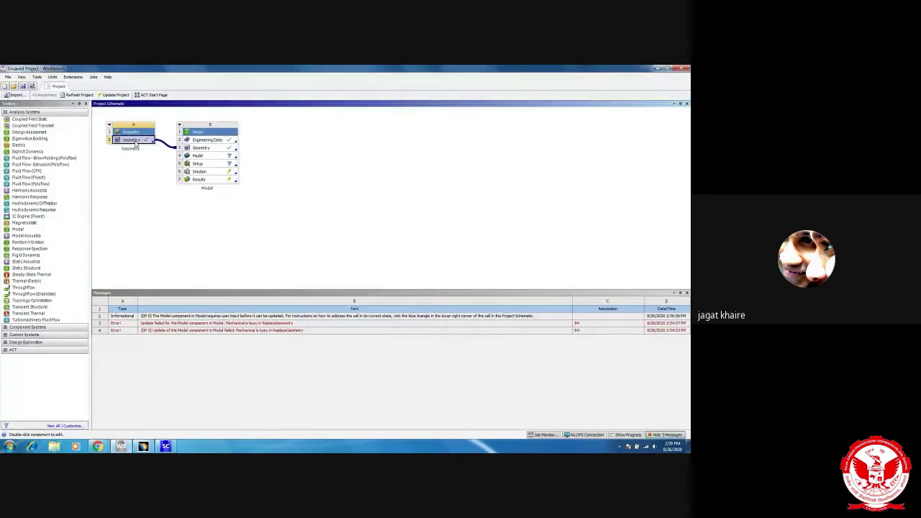
right_click(135, 141)
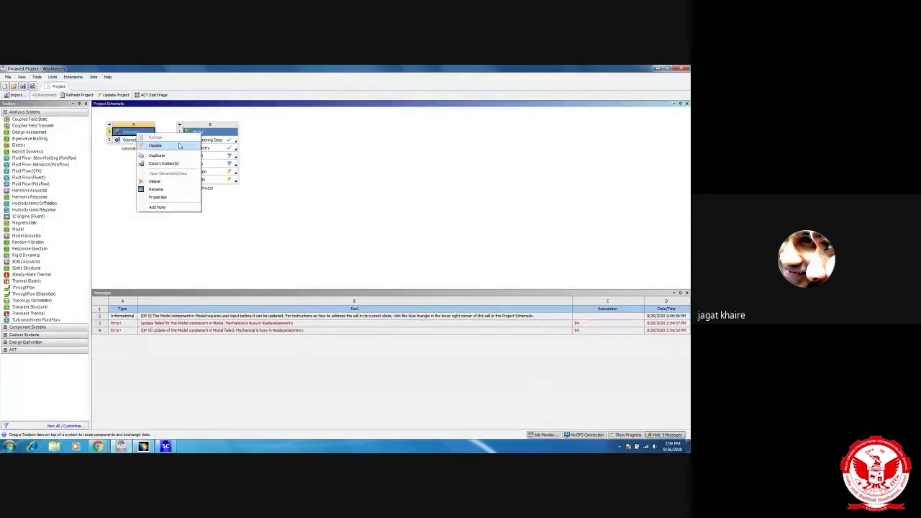
left_click(157, 182)
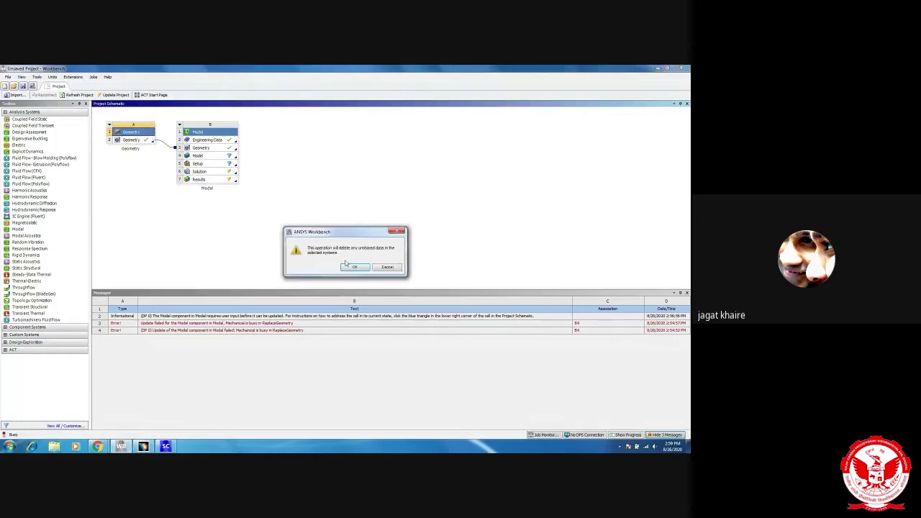
left_click(348, 266)
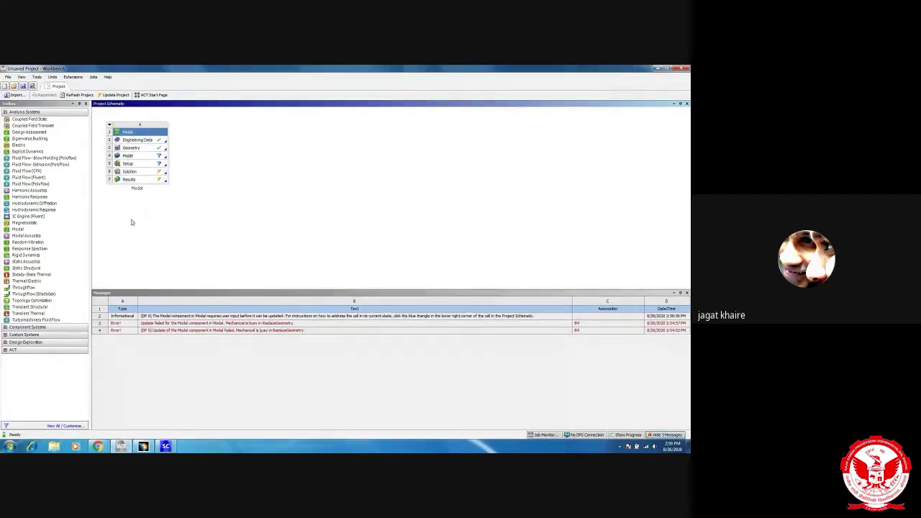
Step: Import the Part1.igs file from the Desktop into the project schematic as a new Geometry system
right_click(131, 222)
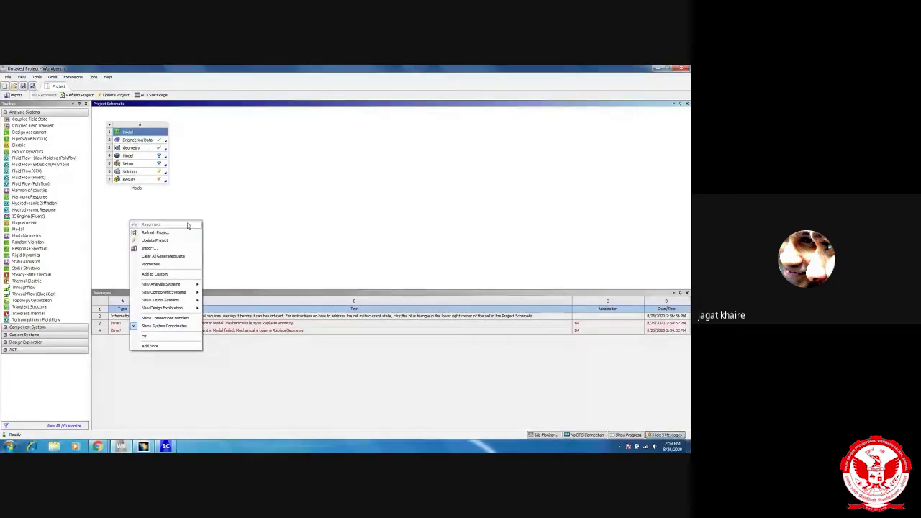
left_click(169, 248)
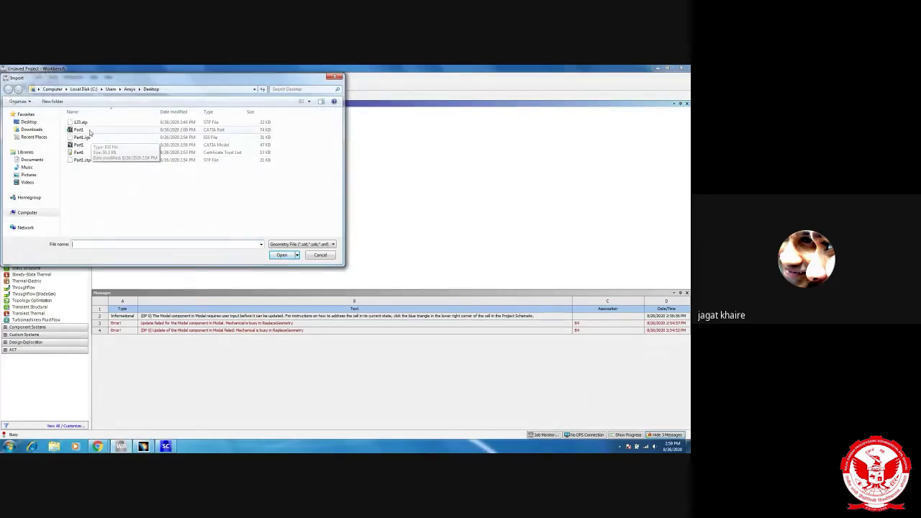
left_click(90, 130)
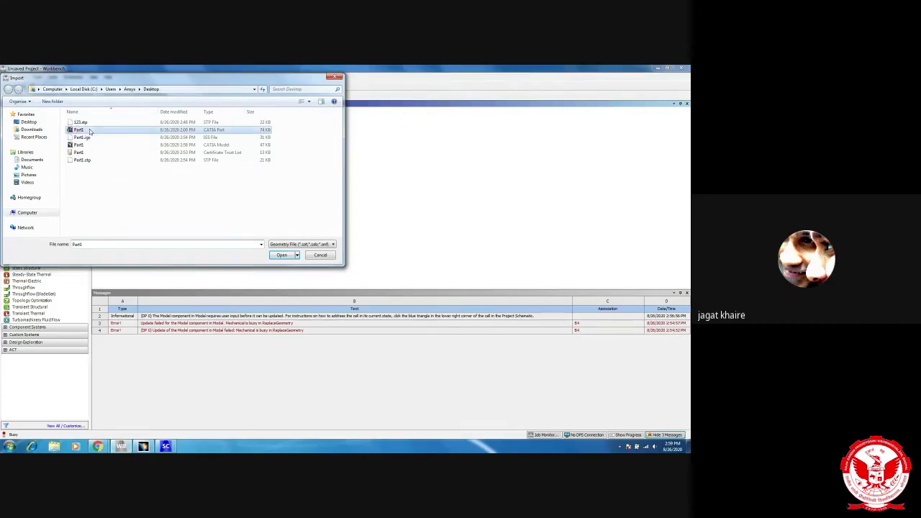
left_click(281, 254)
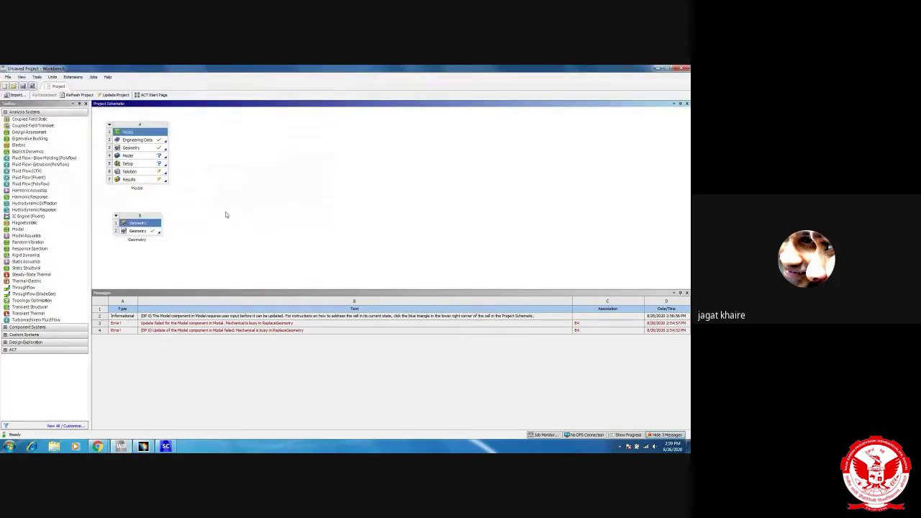
Step: Link the imported Geometry cell to the Modal system's Geometry cell, replacing its current geometry
left_click(135, 231)
left_click_drag(140, 224, 143, 152)
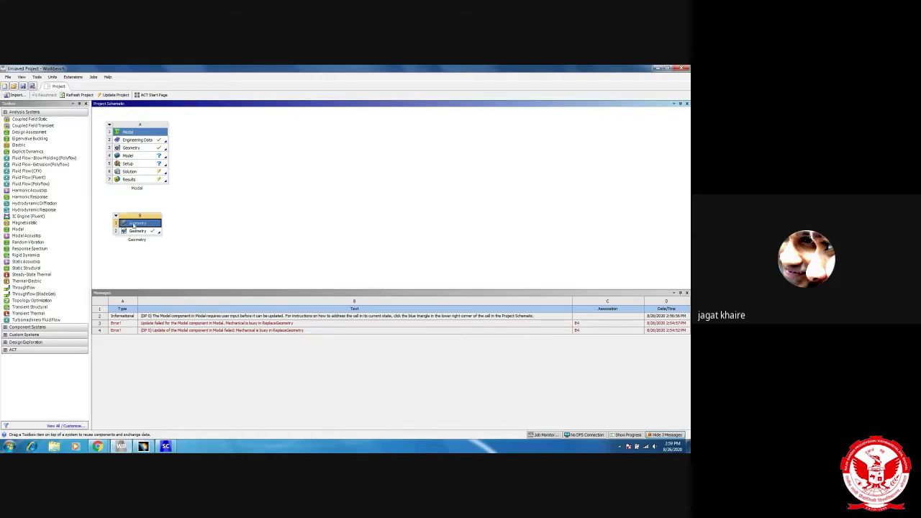
left_click_drag(135, 232, 151, 156)
left_click(357, 268)
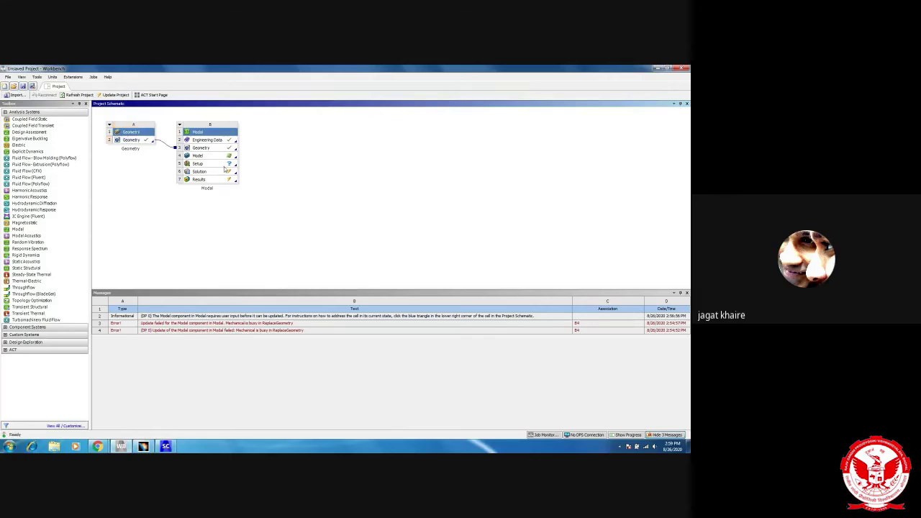
Step: Open the Modal system's Model in Mechanical and re-read the upstream geometry data
double_click(206, 157)
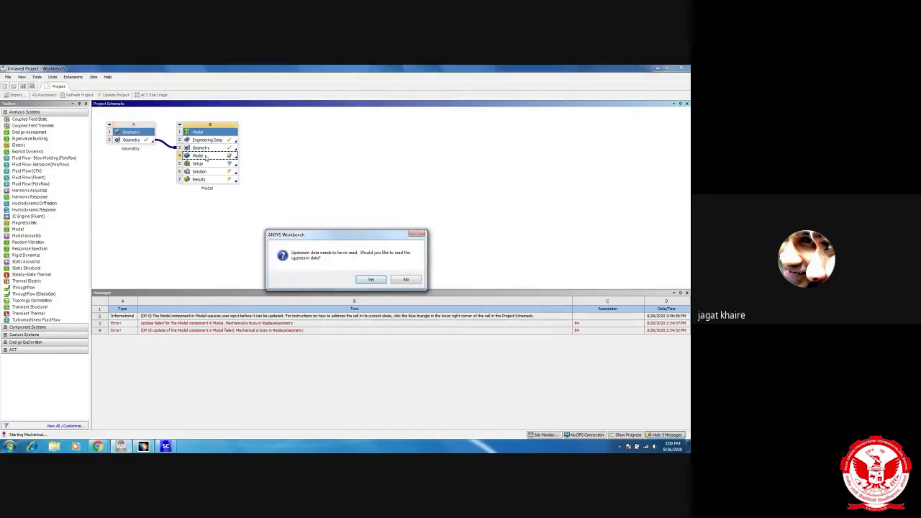
left_click(371, 279)
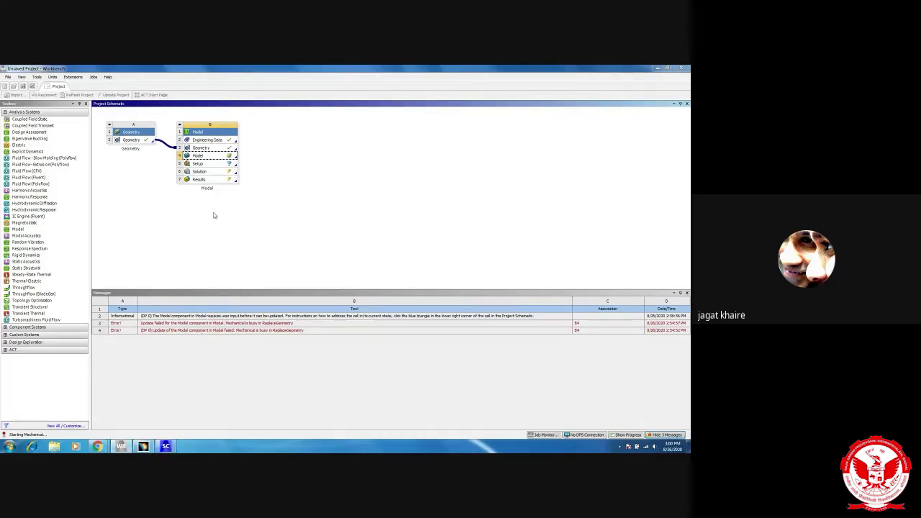
mouse_move(167, 447)
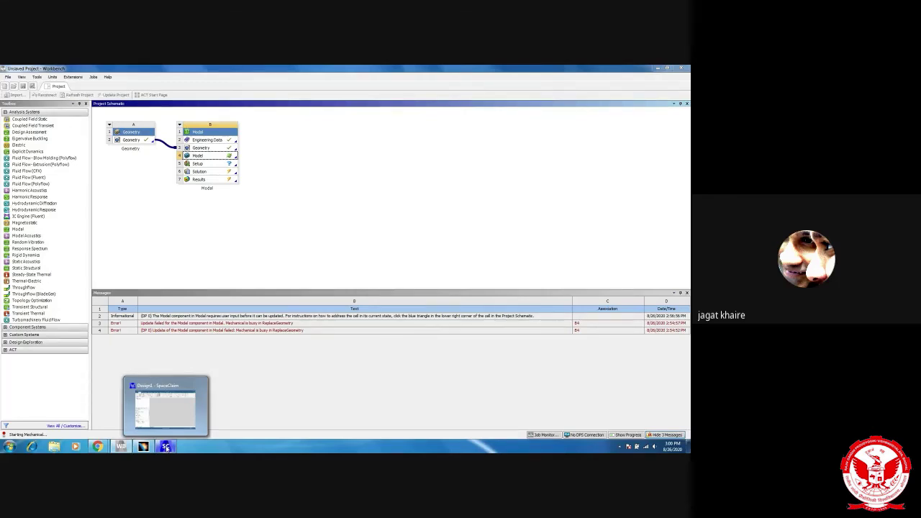
mouse_move(173, 409)
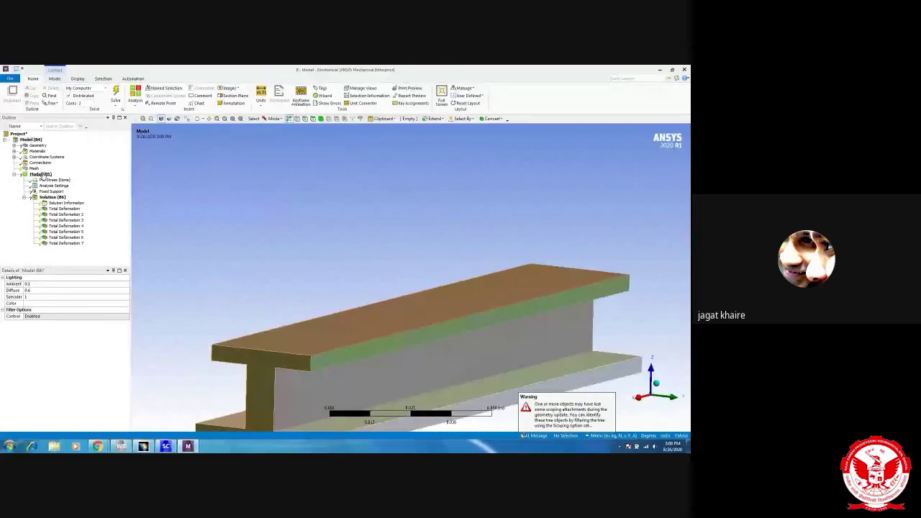
Step: Select all 14 surface bodies of the imported I-beam and set their thickness to 5.e-002 m
left_click(13, 144)
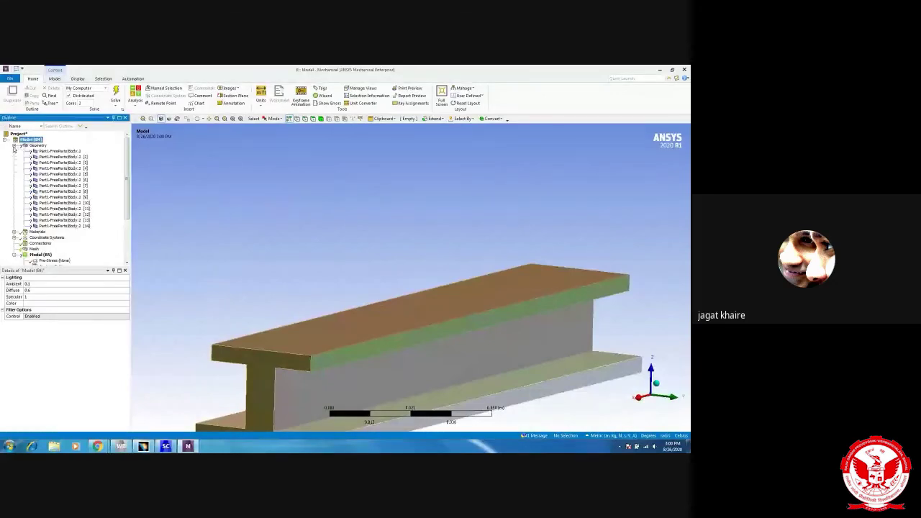
left_click(69, 152)
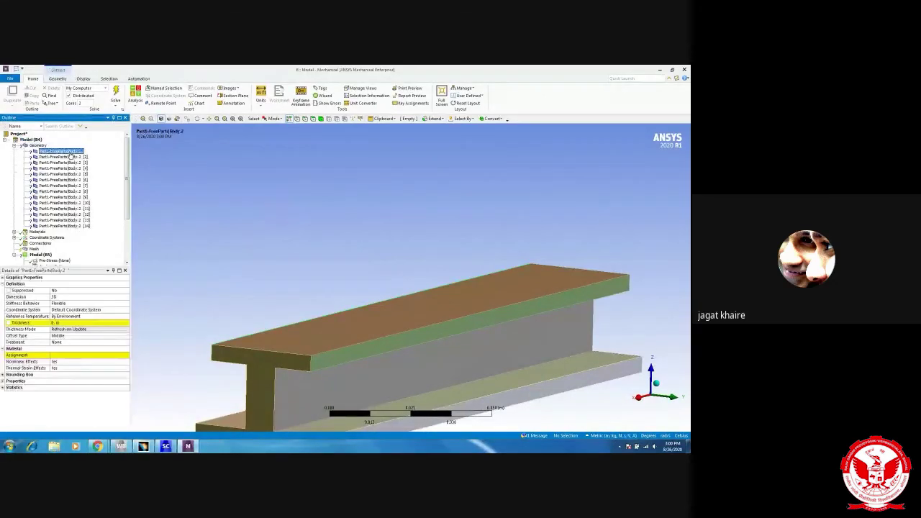
left_click(72, 226, "shift")
middle_click_drag(305, 311, 271, 378)
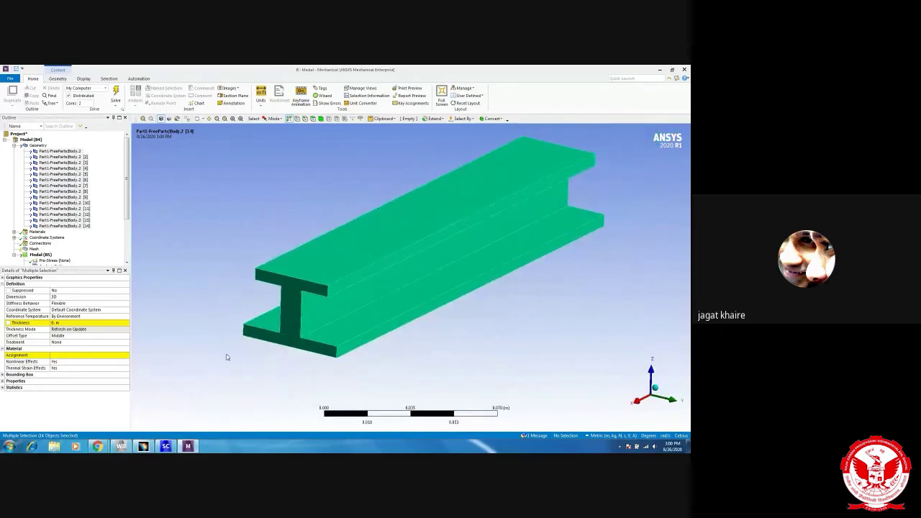
left_click(84, 323)
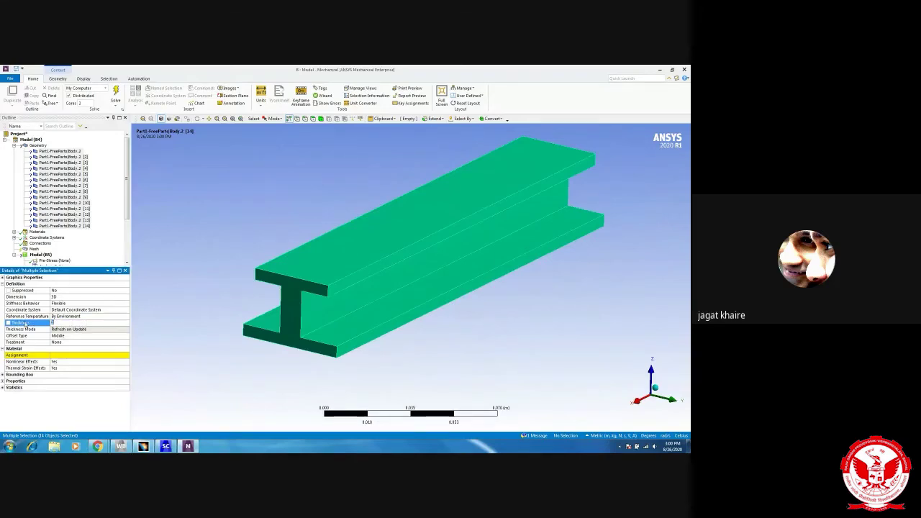
key("Return")
type("2")
key("Return")
Step: Assign Structural Steel to all the selected surface bodies and collapse the Geometry branch
left_click(73, 357)
left_click(300, 296)
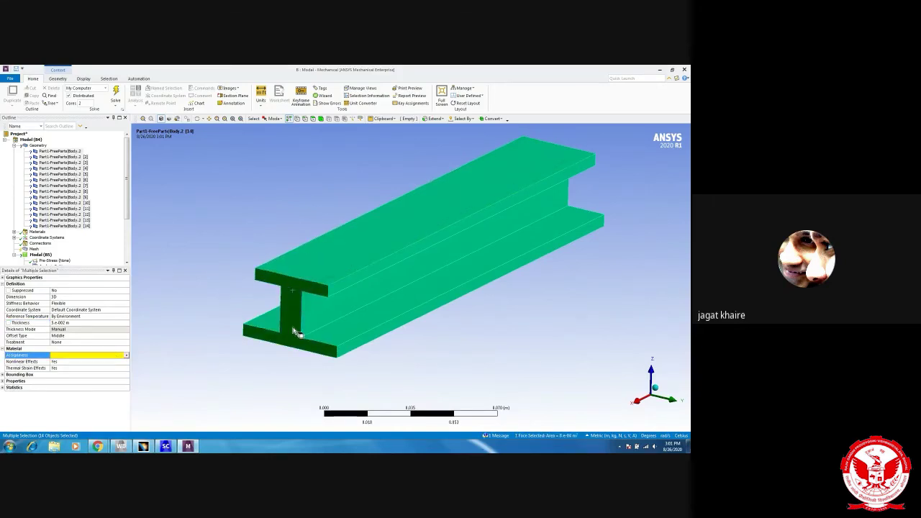
left_click(102, 355)
left_click(126, 358)
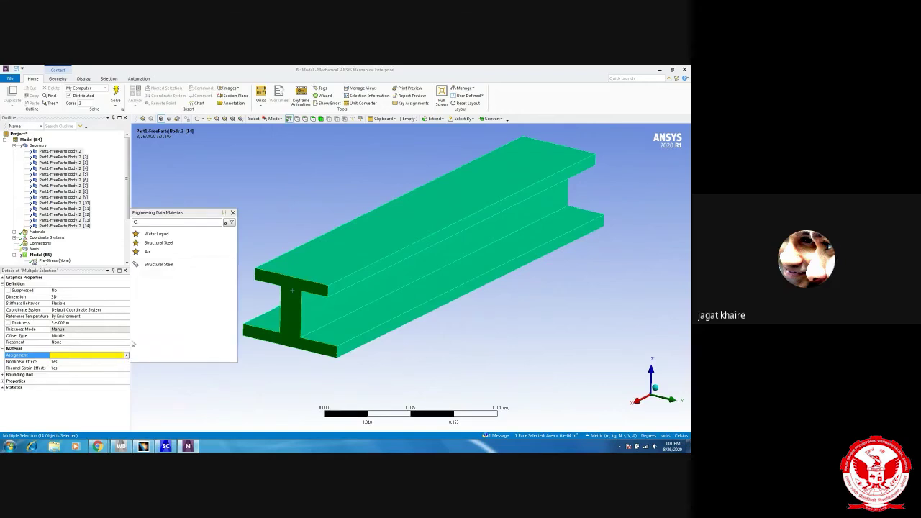
left_click(173, 272)
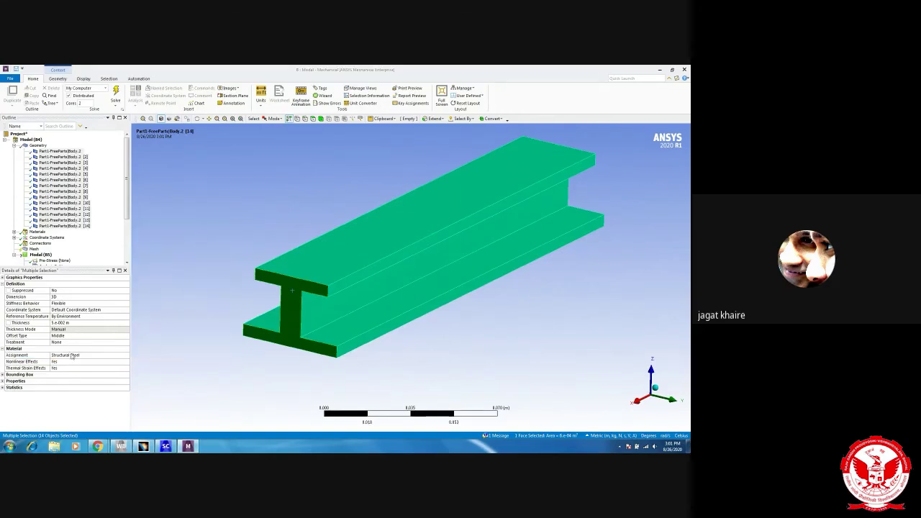
middle_click_drag(306, 310, 336, 316)
left_click(13, 146)
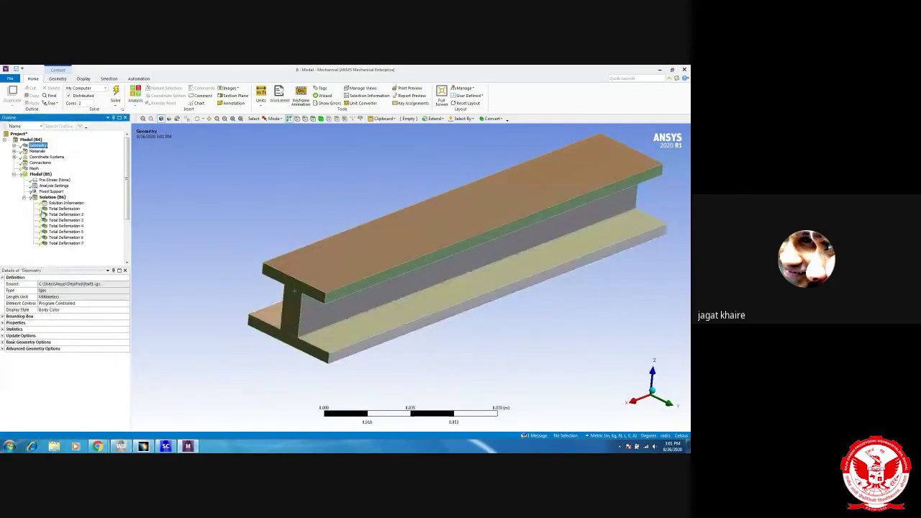
Step: Scope the existing Fixed Support to the I-beam's near end face and solve the modal analysis
middle_click_drag(327, 308, 319, 273)
scroll(332, 288, "up", 2)
scroll(331, 286, "down", 3)
scroll(331, 284, "down", 3)
middle_click_drag(426, 245, 389, 238)
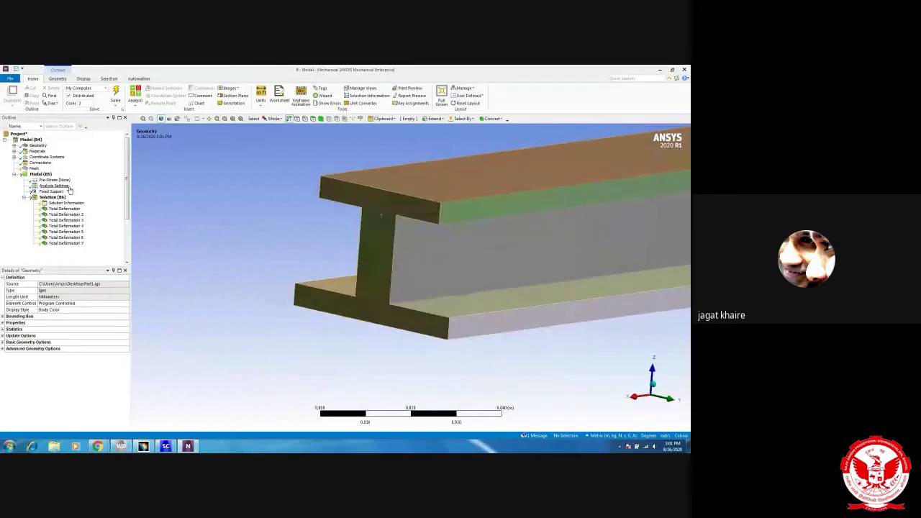
left_click(52, 191)
left_click(386, 190)
left_click(58, 290)
left_click(50, 291)
middle_click_drag(331, 321, 236, 324)
left_click(115, 92)
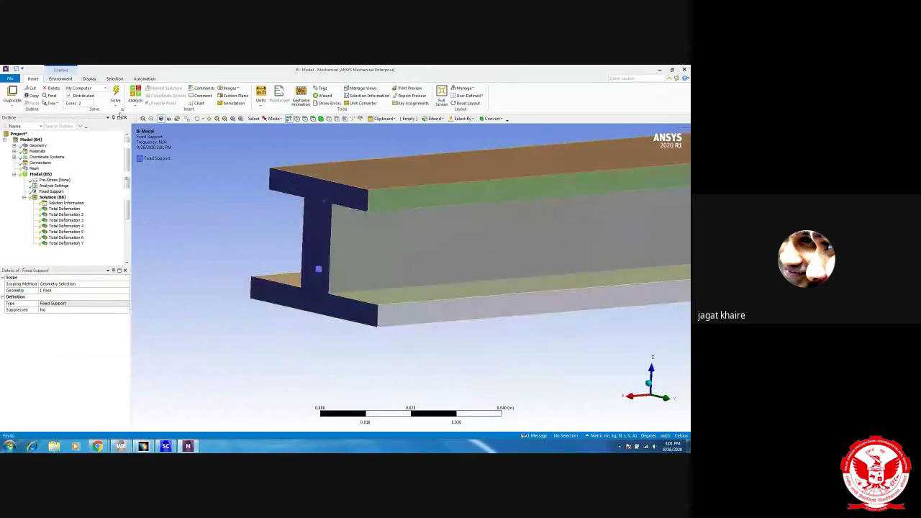
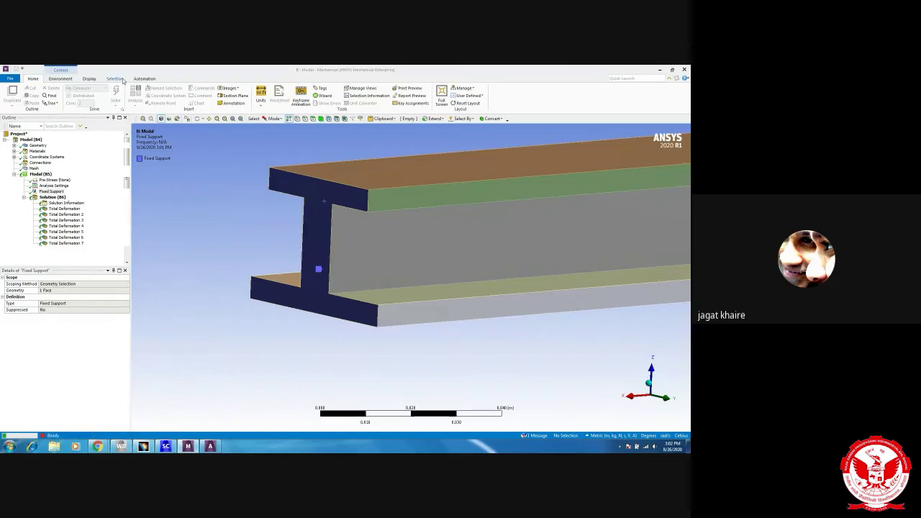
Step: Examine the first three Total Deformation results on the I-beam from several viewing angles
left_click(65, 209)
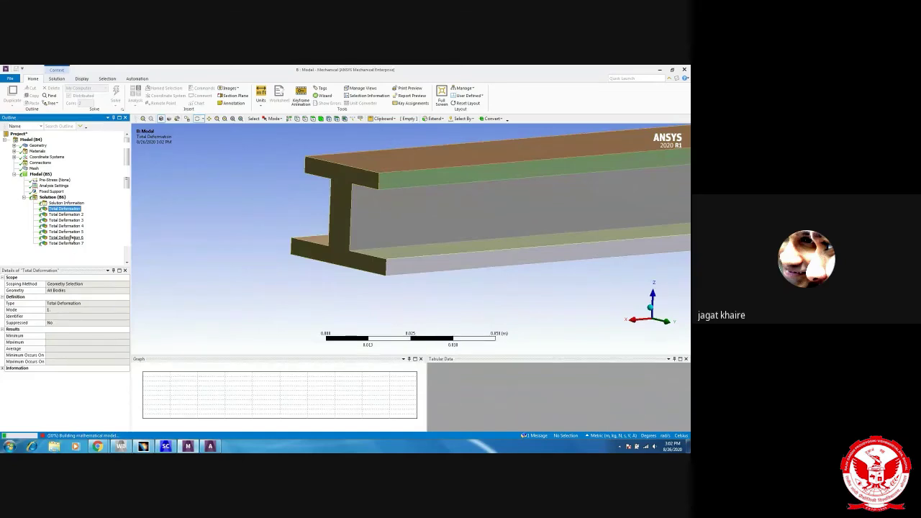
left_click(64, 214)
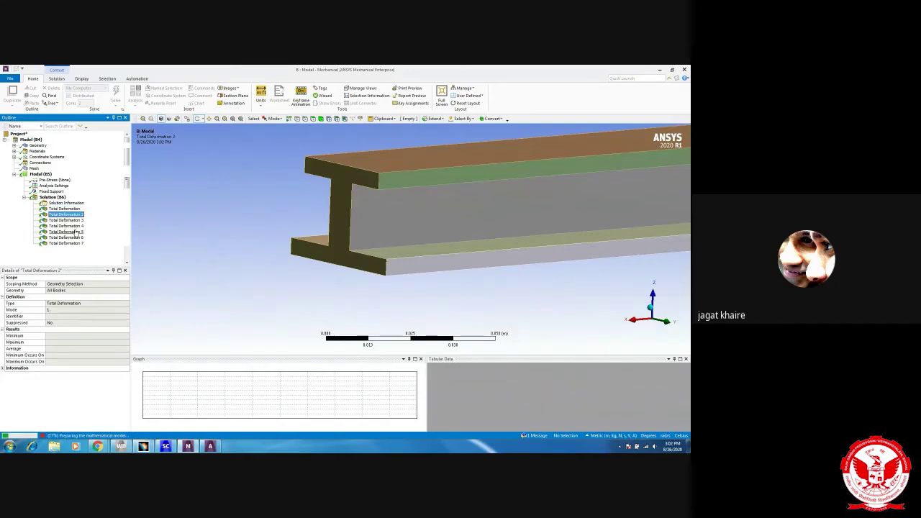
left_click(66, 220)
middle_click_drag(353, 234, 299, 251)
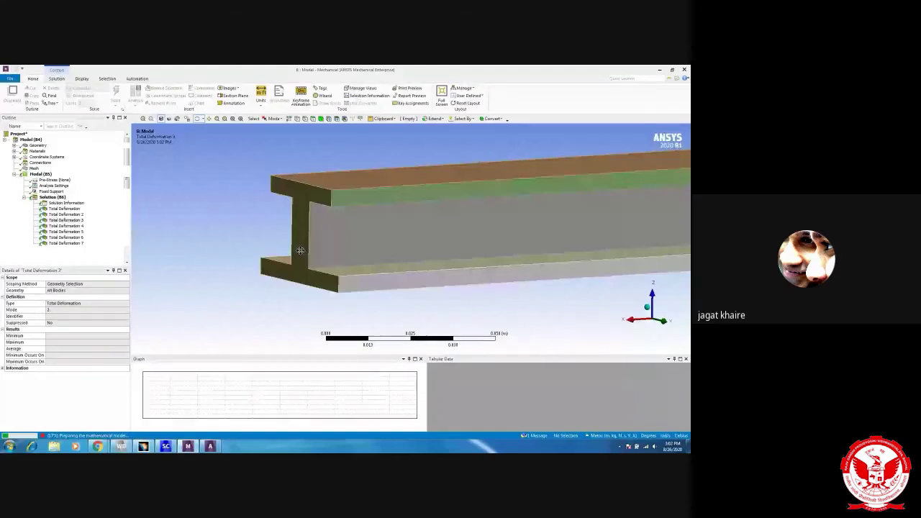
scroll(237, 255, "down", 5)
middle_click_drag(237, 255, 295, 269)
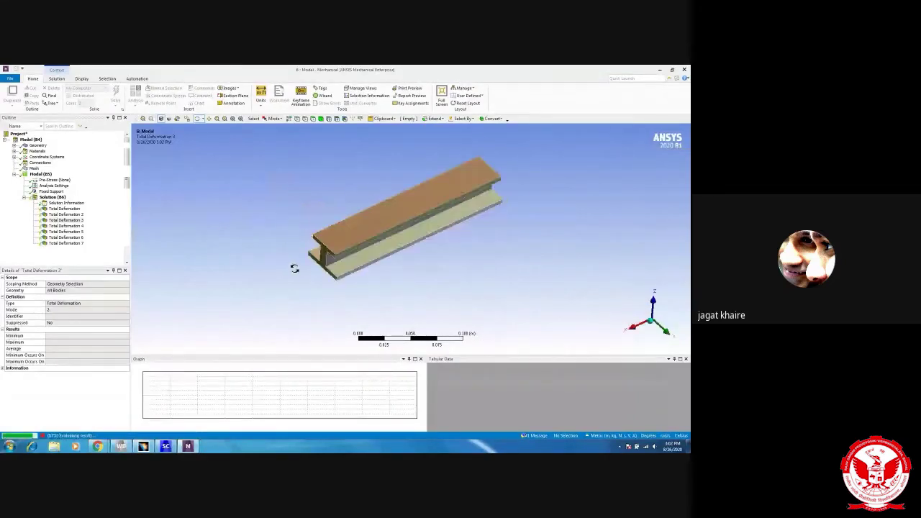
mouse_move(377, 262)
middle_mouse_down()
mouse_move(356, 228)
mouse_move(369, 263)
middle_mouse_up()
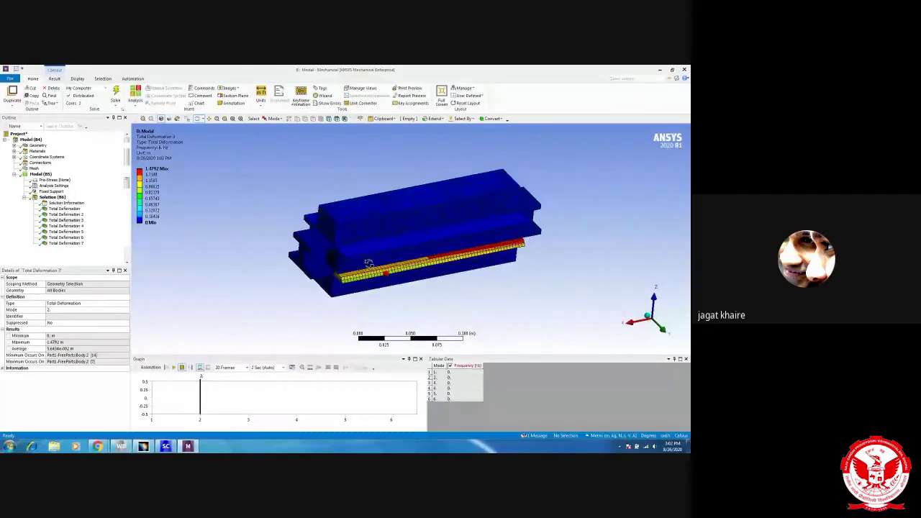
left_click(59, 208)
middle_click_drag(338, 223, 432, 282)
left_click(51, 196)
Step: Delete all seven Total Deformation results from the Solution
left_click(64, 209)
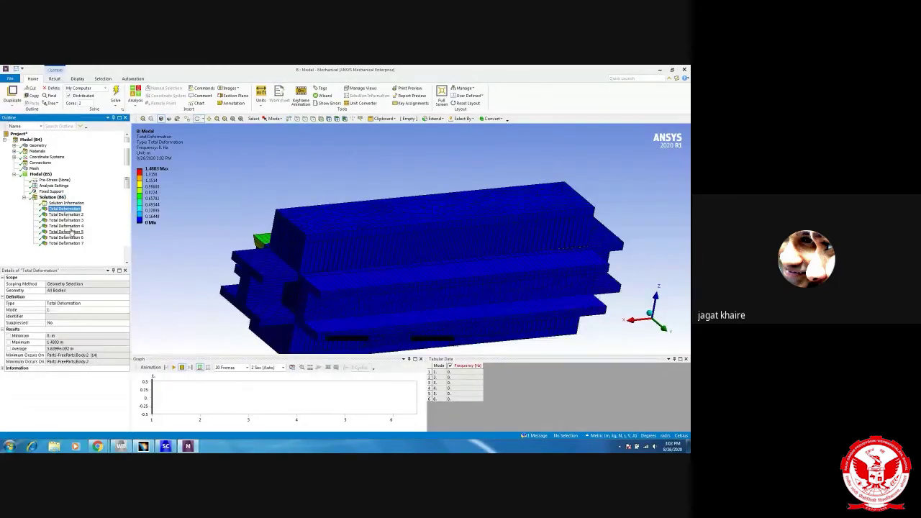
left_click(68, 243, "shift")
right_click(74, 242)
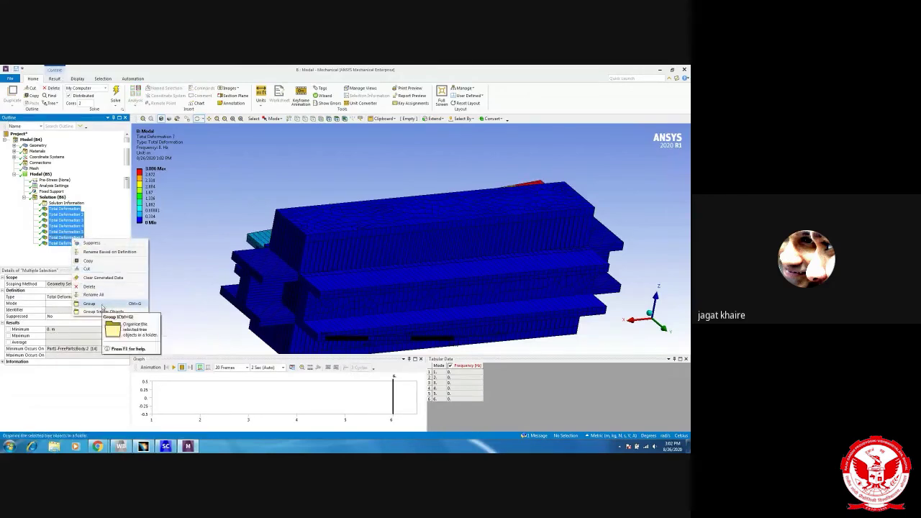
left_click(90, 287)
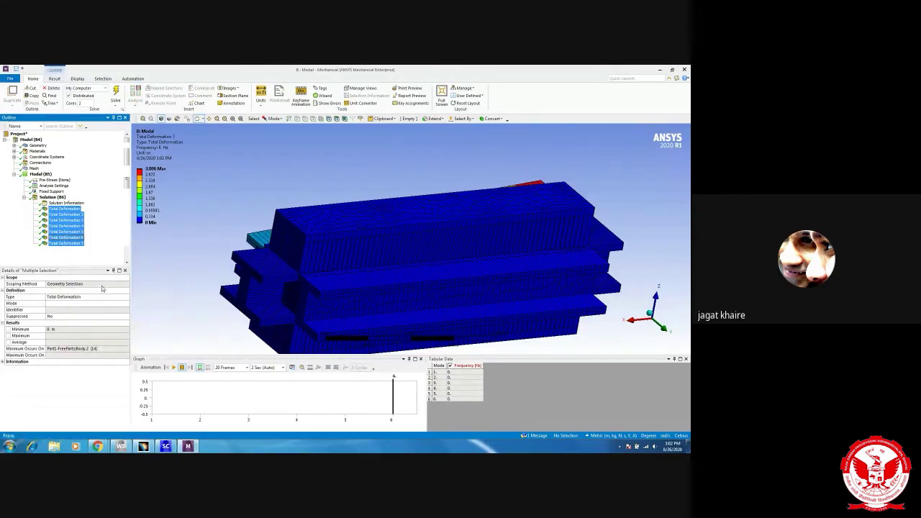
left_click(345, 281)
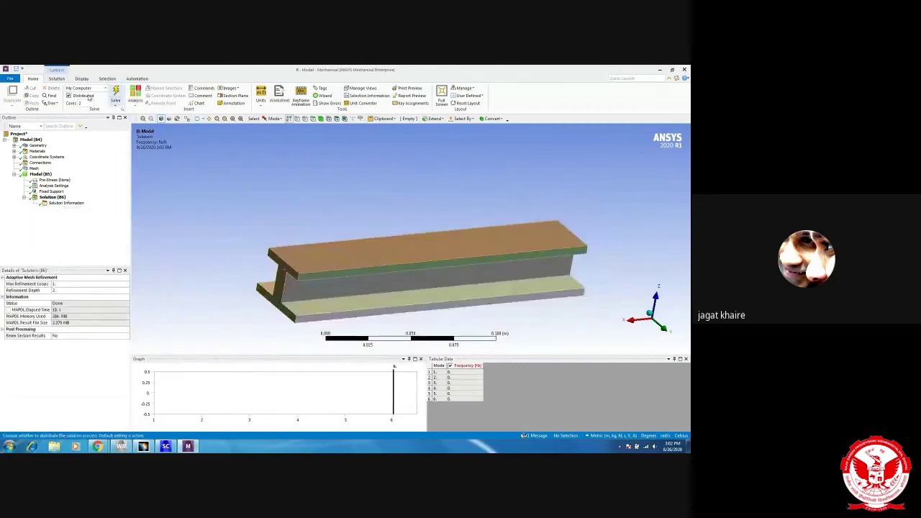
Step: Insert a new Total Deformation result under the Solution and solve the modal analysis again
right_click(52, 198)
mouse_move(87, 206)
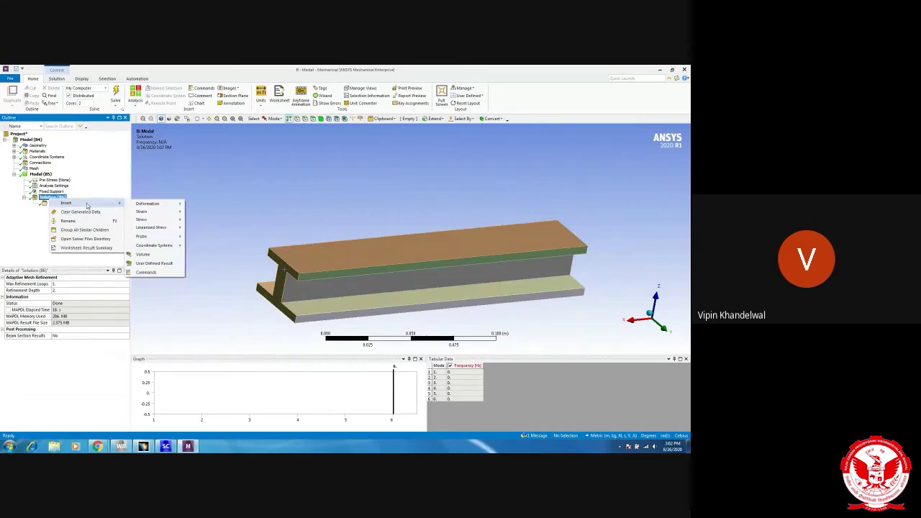
mouse_move(165, 205)
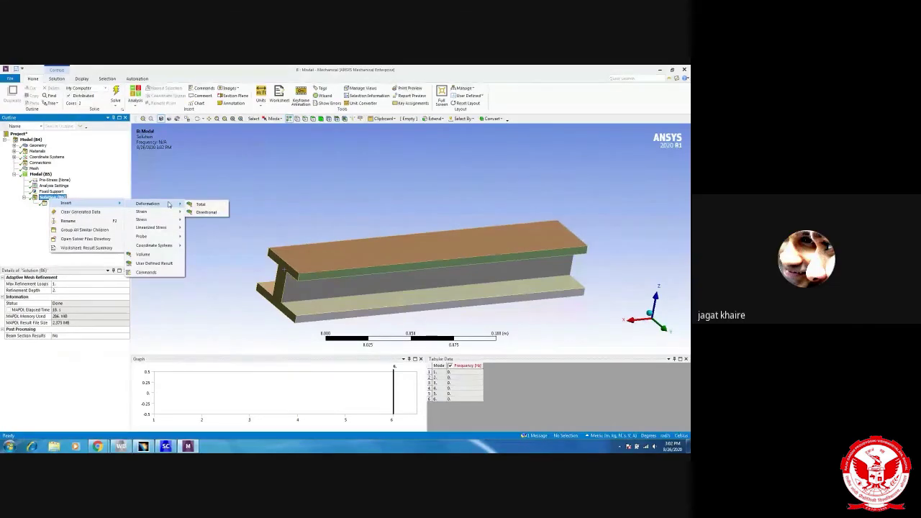
left_click(201, 204)
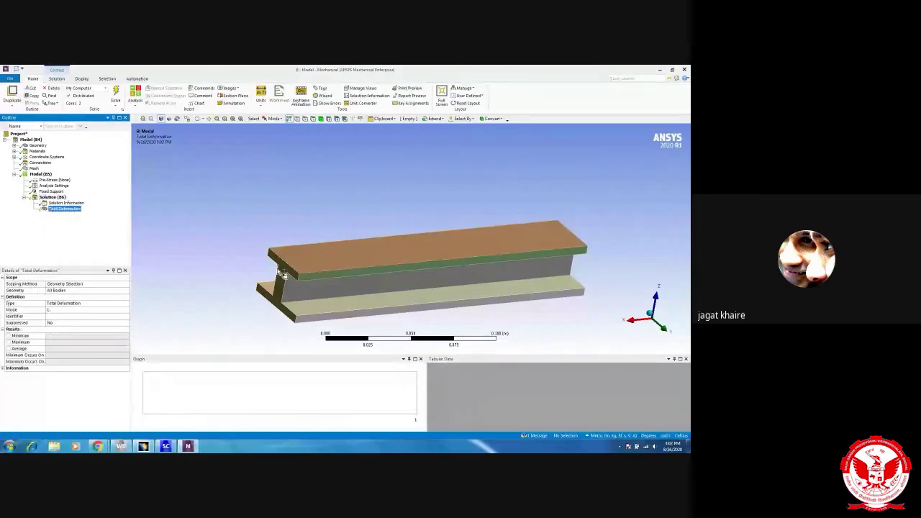
left_click(115, 93)
Step: Inspect the new Total Deformation plot of the I-beam up close and from its end
middle_click_drag(335, 254, 524, 217)
scroll(344, 280, "down", 2)
mouse_move(381, 279)
middle_mouse_down()
mouse_move(367, 281)
mouse_move(379, 285)
middle_mouse_up()
scroll(339, 281, "up", 5)
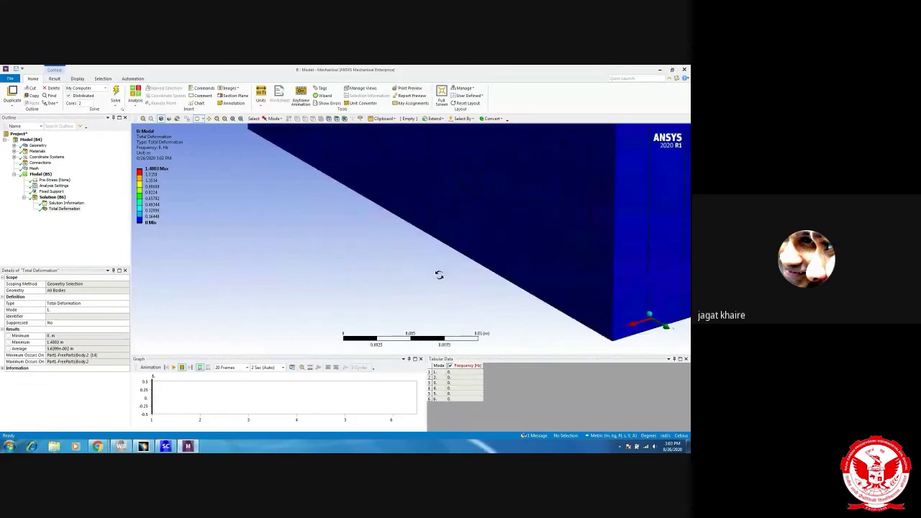
scroll(502, 265, "down", 5)
middle_click_drag(496, 267, 453, 224)
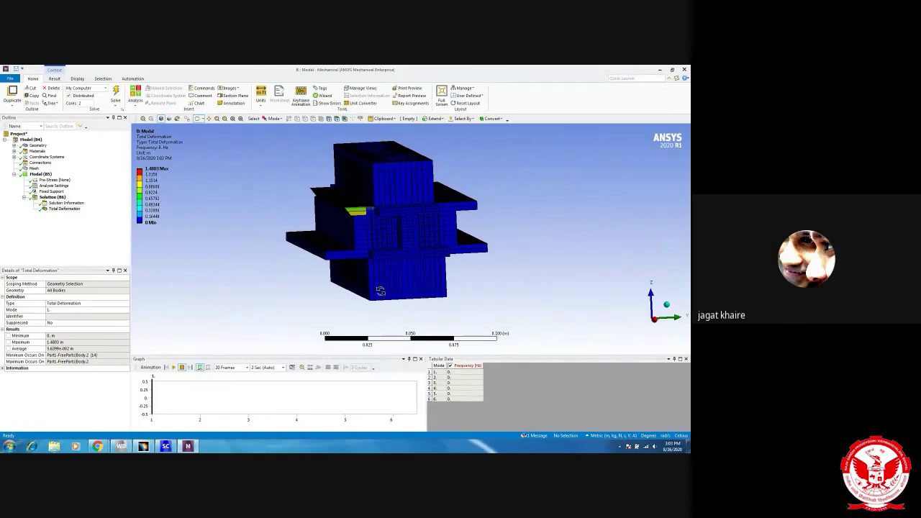
Step: Switch to CATIA and delete the I-beam's Pad.1 together with its Sketch.1
left_click(659, 69)
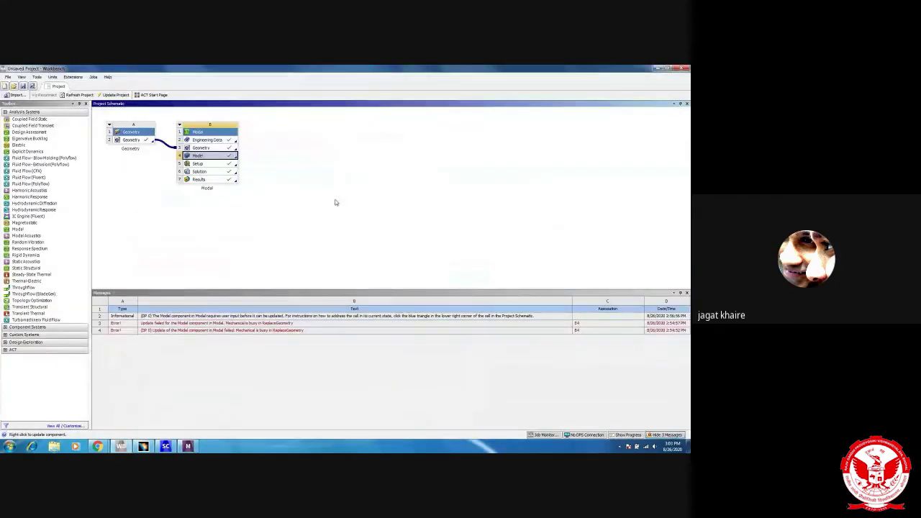
left_click(143, 447)
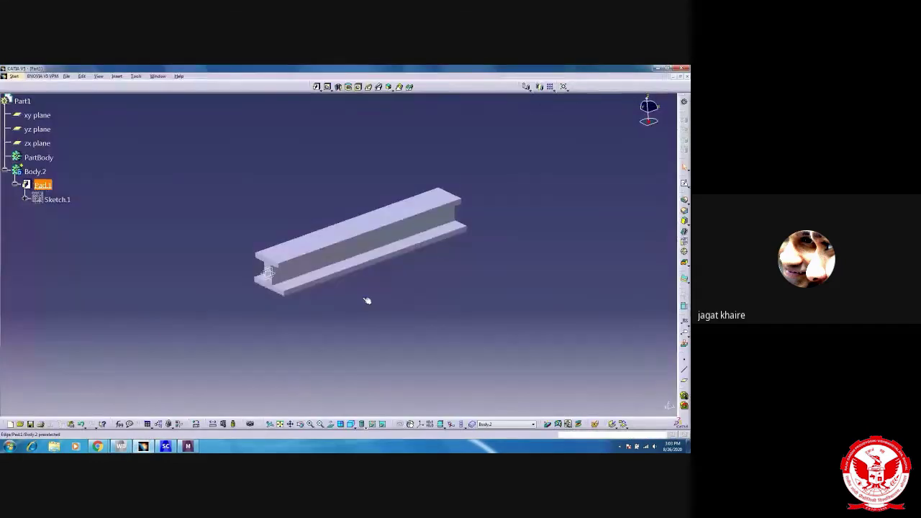
middle_click_drag(247, 305, 285, 296)
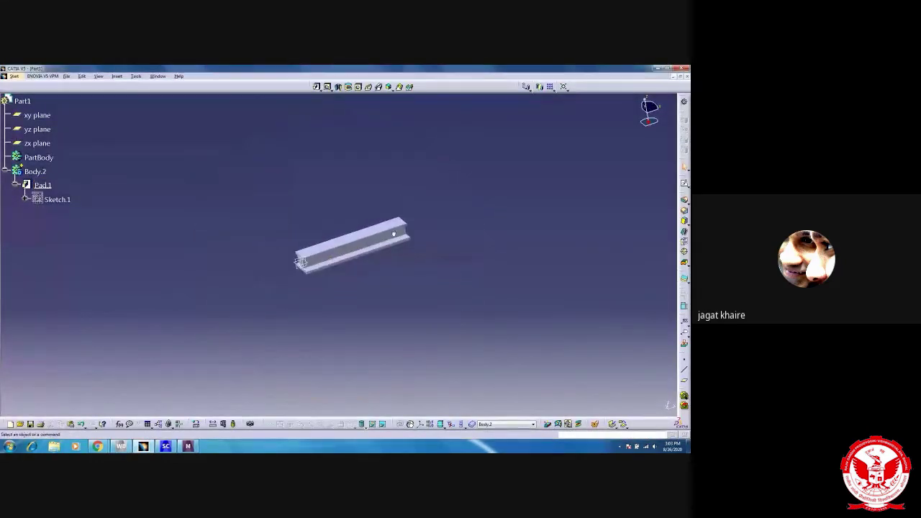
key("ctrl+a")
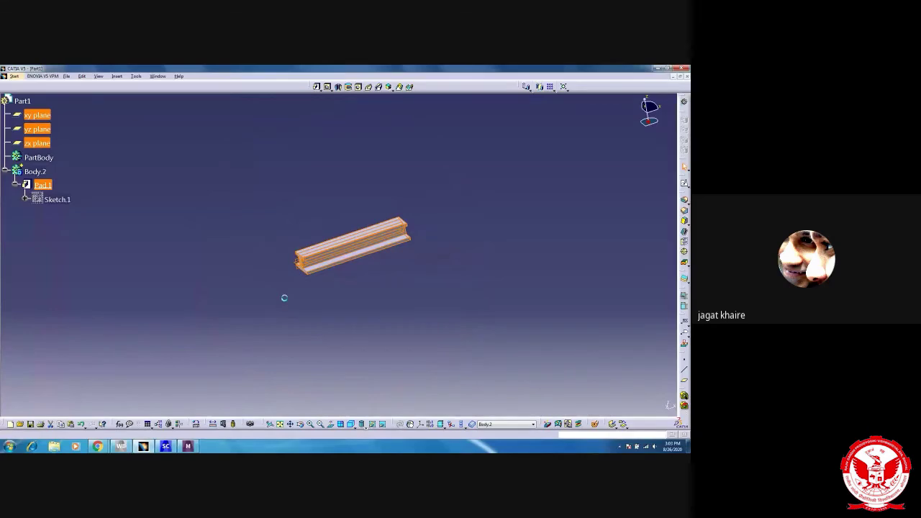
key("Delete")
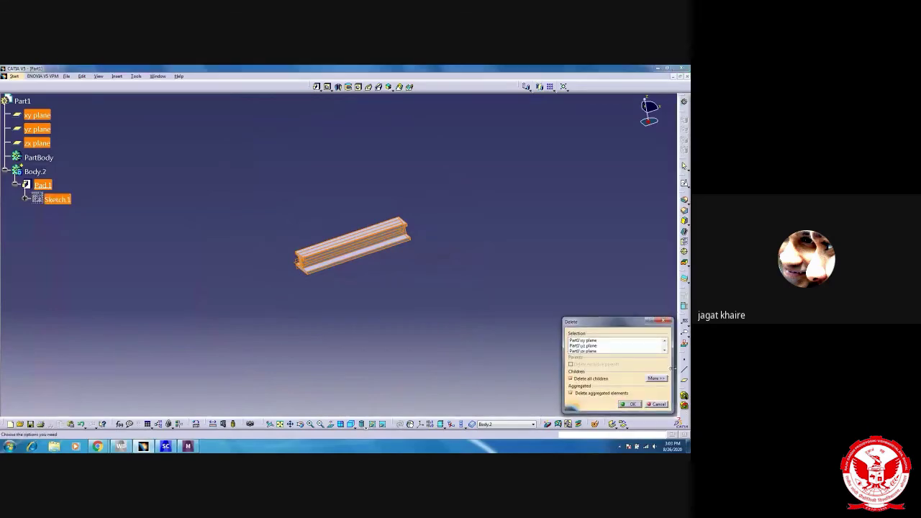
left_click(630, 404)
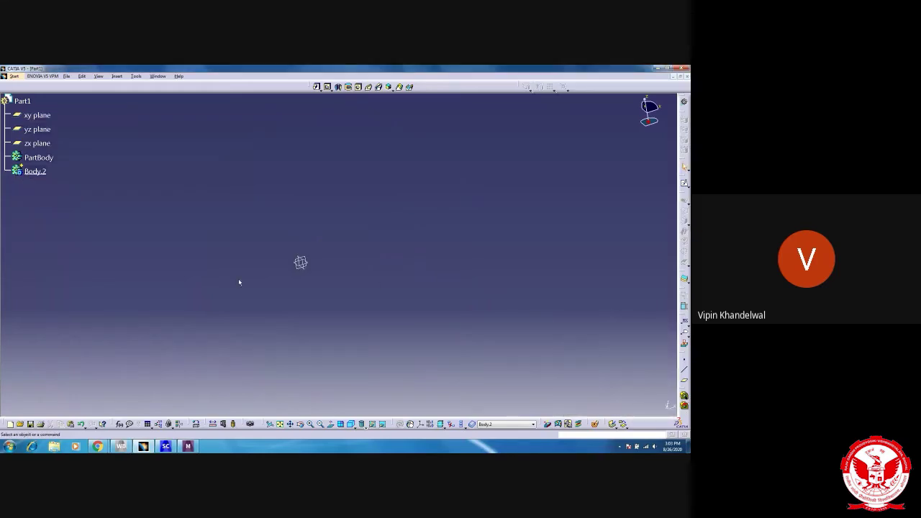
Step: Minimize the CATIA and SpaceClaim windows, restore Workbench over the desktop and close its Messages pane
left_click(659, 67)
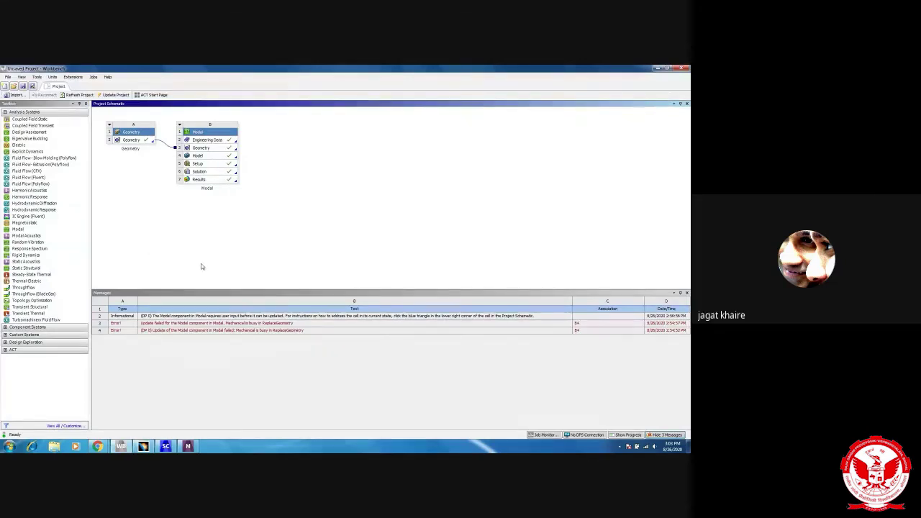
left_click(664, 68)
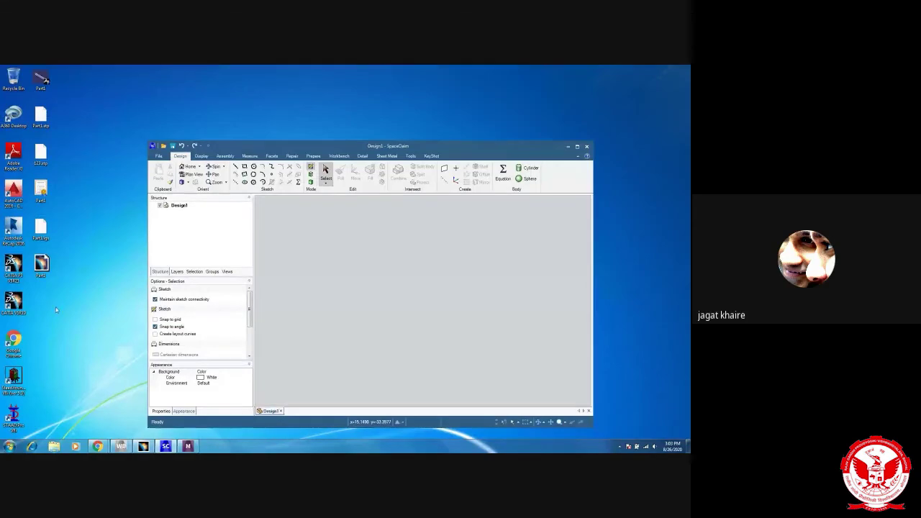
left_click(568, 147)
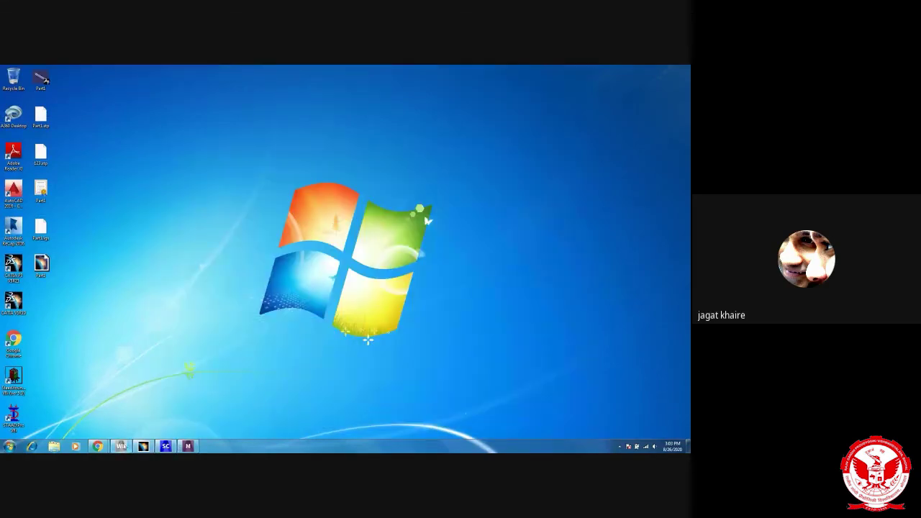
left_click(123, 447)
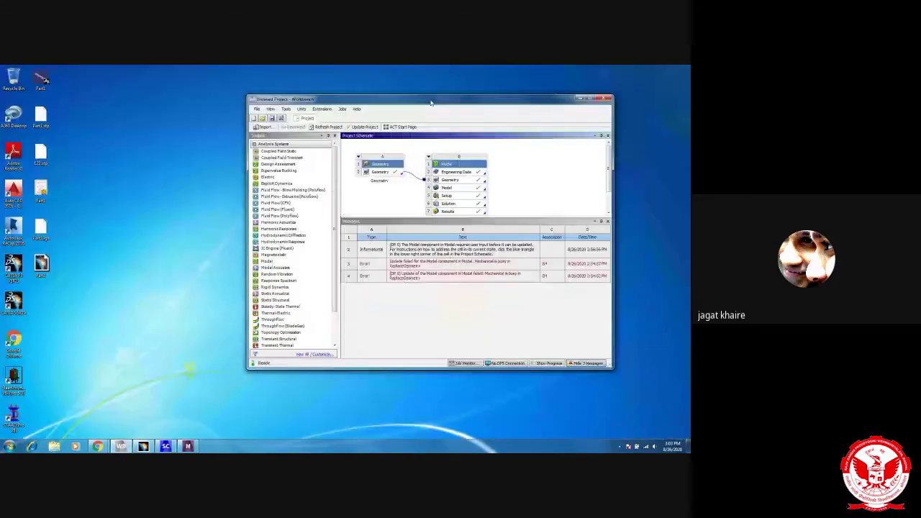
left_click(608, 221)
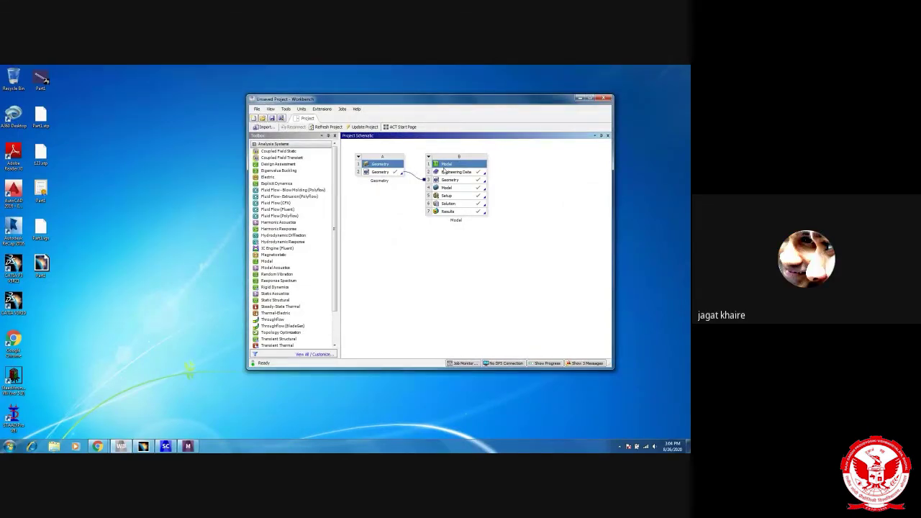
Step: Delete the Geometry and Modal systems from the Workbench project schematic
right_click(391, 168)
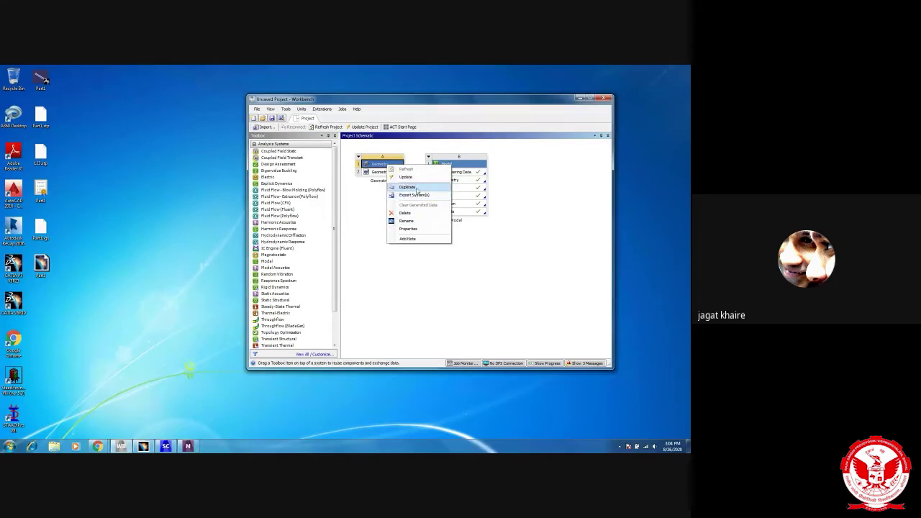
left_click(413, 214)
left_click(447, 249)
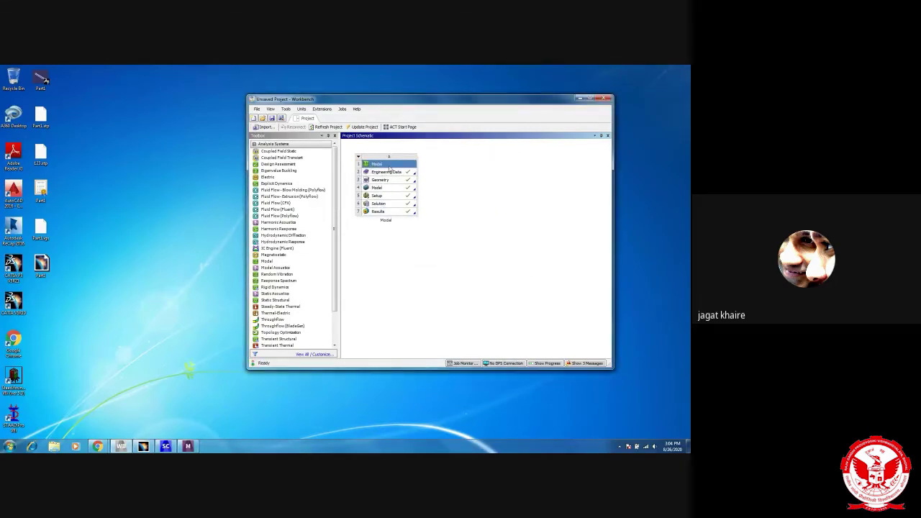
right_click(389, 168)
left_click(412, 220)
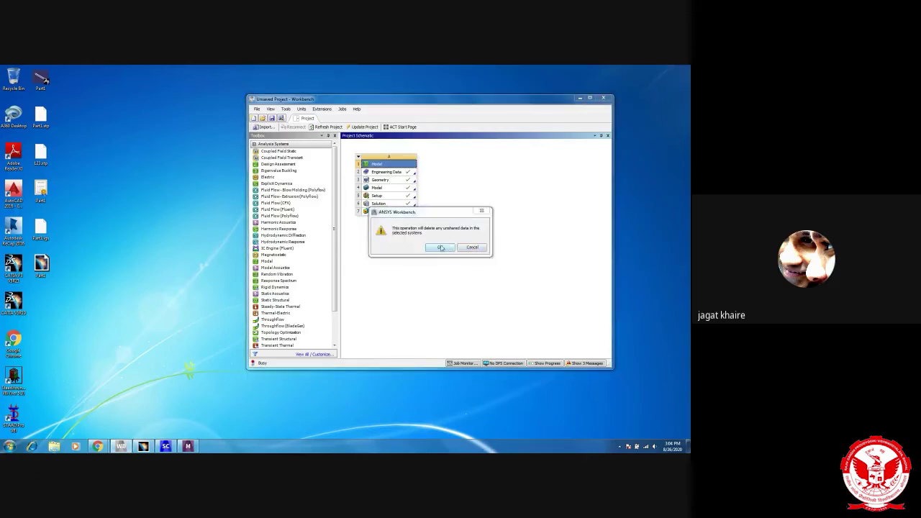
left_click(447, 249)
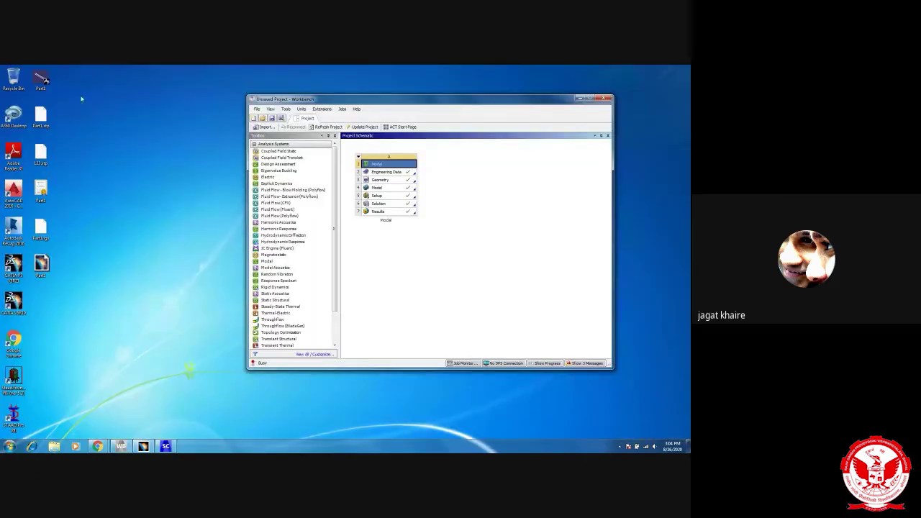
Step: Delete all the saved part files from the desktop, keeping the program shortcuts
left_click_drag(95, 68, 34, 331)
key("Delete")
left_click(369, 265)
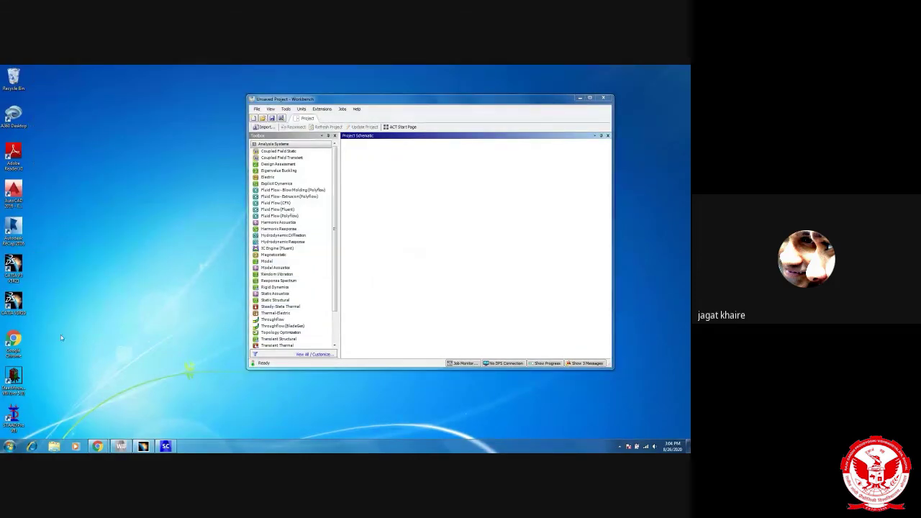
Step: Switch to CATIA and start a new sketch on the zx plane
left_click(144, 447)
left_click(308, 261)
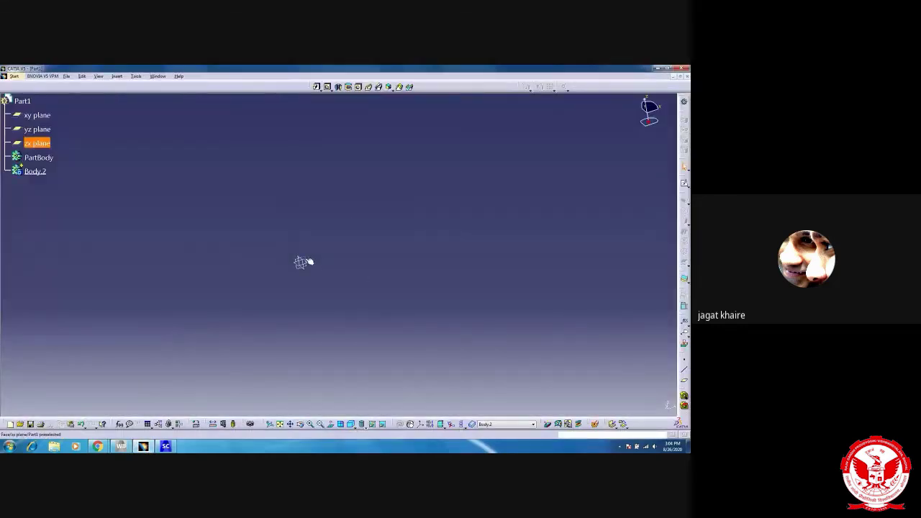
left_click(685, 183)
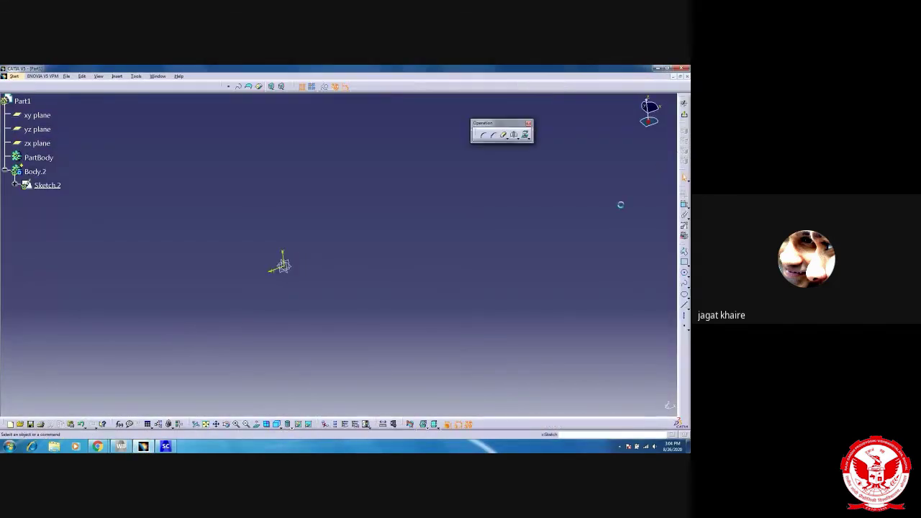
Step: Sketch a rectangle enclosing the origin on the zx plane and exit the sketch
mouse_move(337, 253)
middle_mouse_down()
mouse_move(365, 245)
mouse_move(350, 274)
mouse_move(372, 314)
mouse_move(363, 335)
middle_mouse_up()
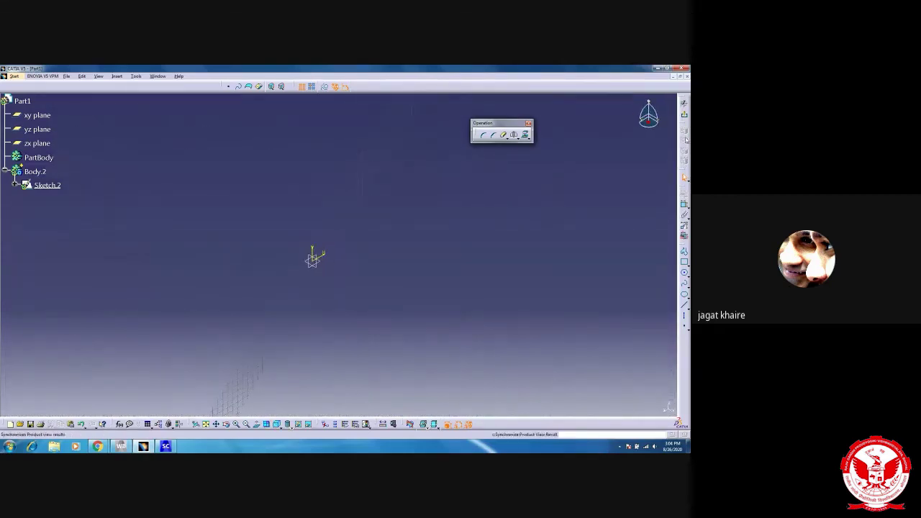
middle_click_drag(414, 277, 335, 313)
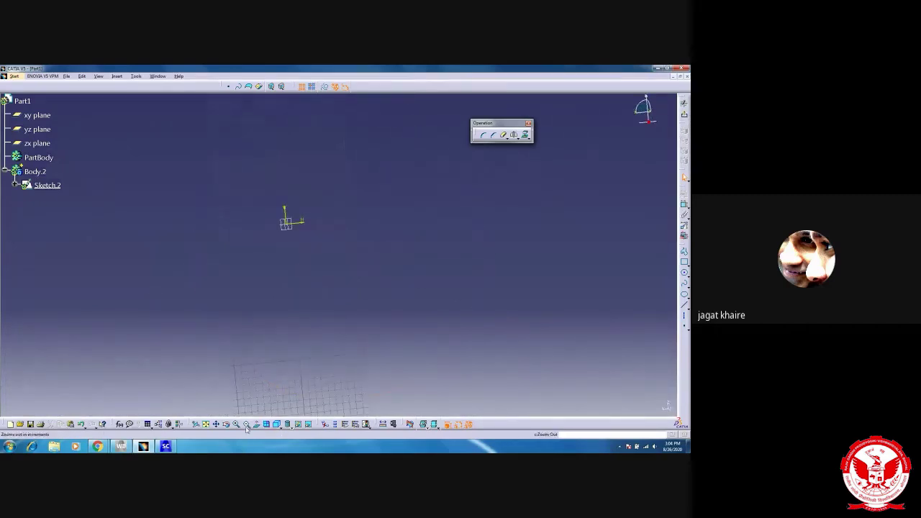
middle_click_drag(288, 345, 337, 286)
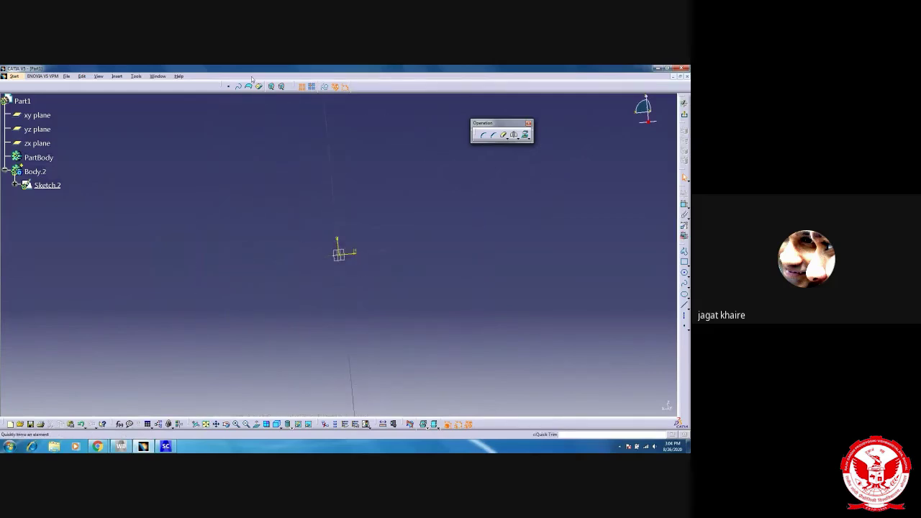
left_click(684, 262)
left_click(257, 212)
left_click(440, 330)
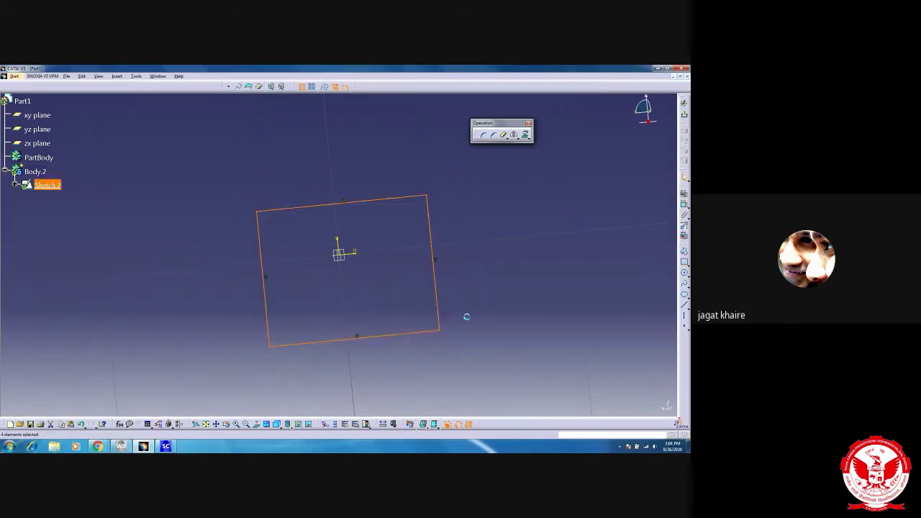
left_click(685, 114)
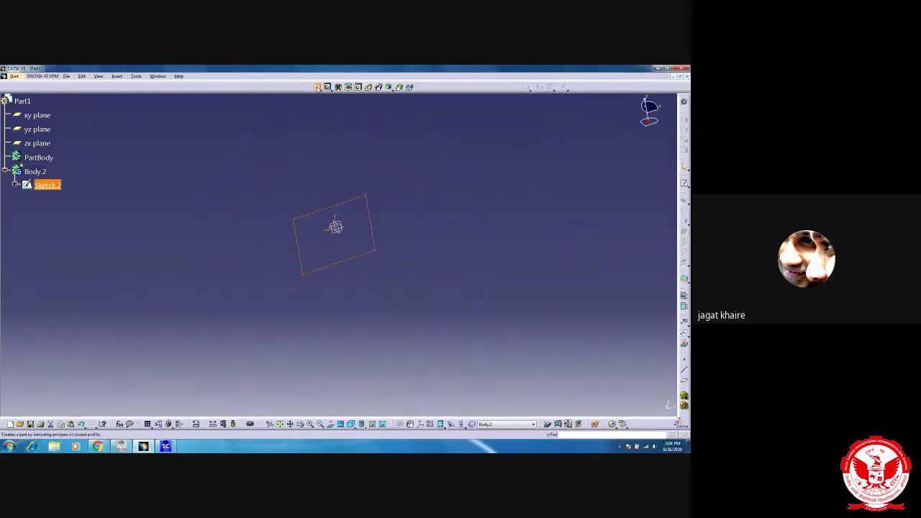
Step: Pad the rectangle sketch to a length of 200 mm to form a solid beam
left_click(684, 200)
middle_click_drag(309, 319, 314, 307)
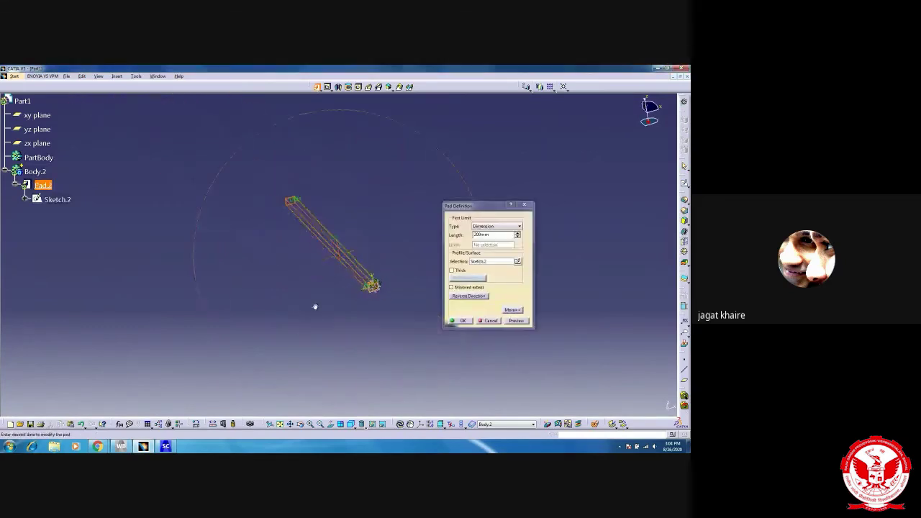
key("Return")
middle_click_drag(320, 344, 273, 298)
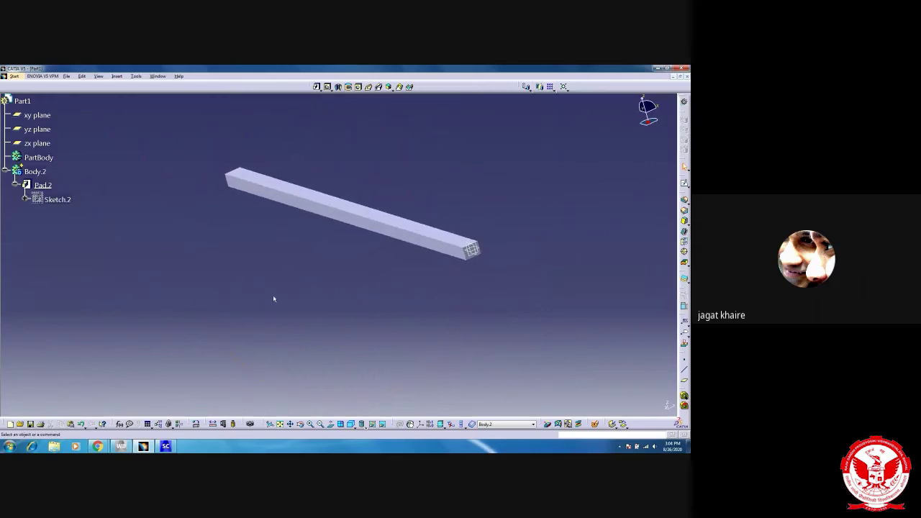
Step: Save a copy of the beam to the desktop as Part1 in stl format
left_click(14, 75)
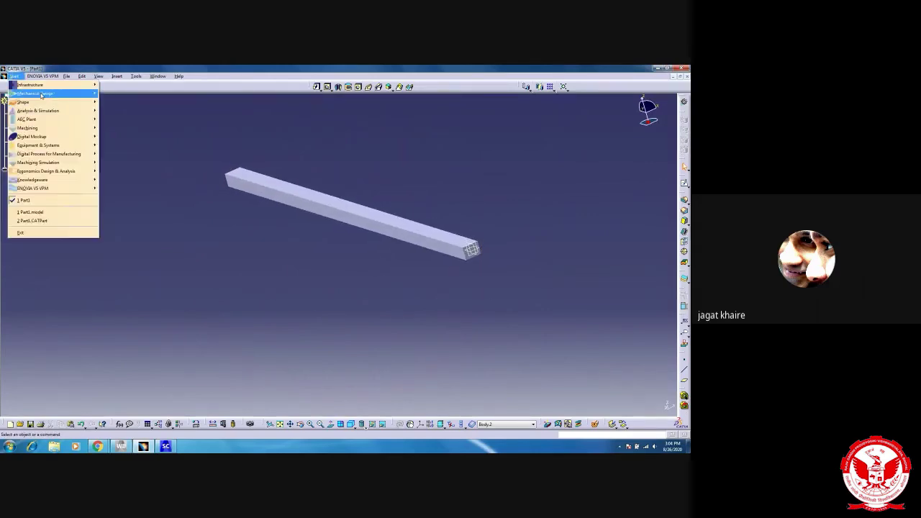
mouse_move(51, 92)
mouse_move(82, 76)
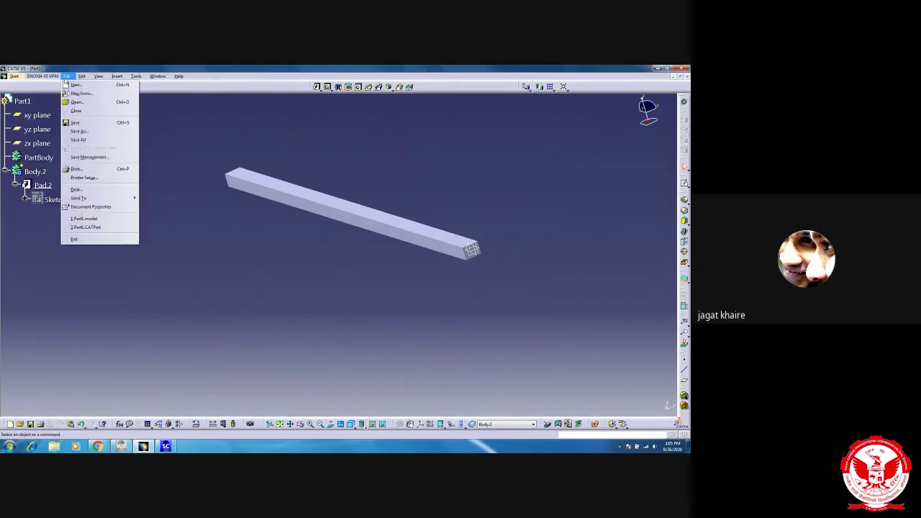
left_click(79, 131)
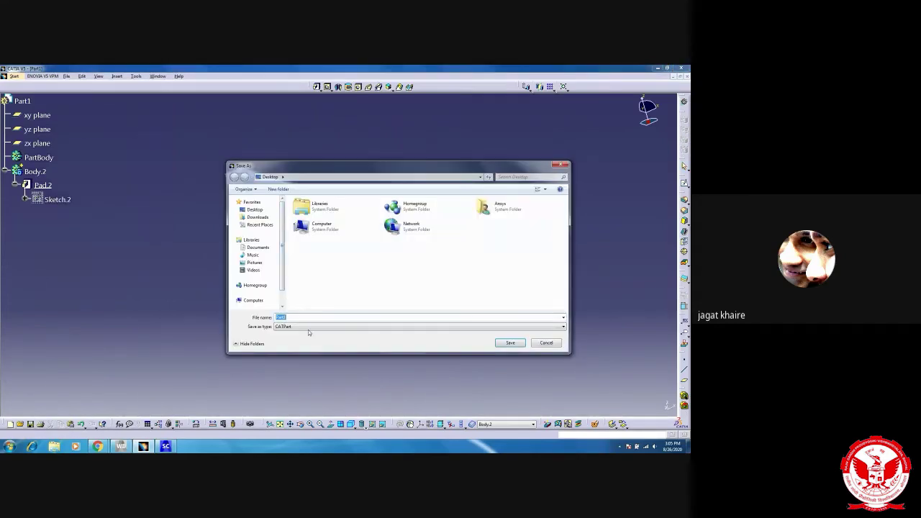
left_click(309, 327)
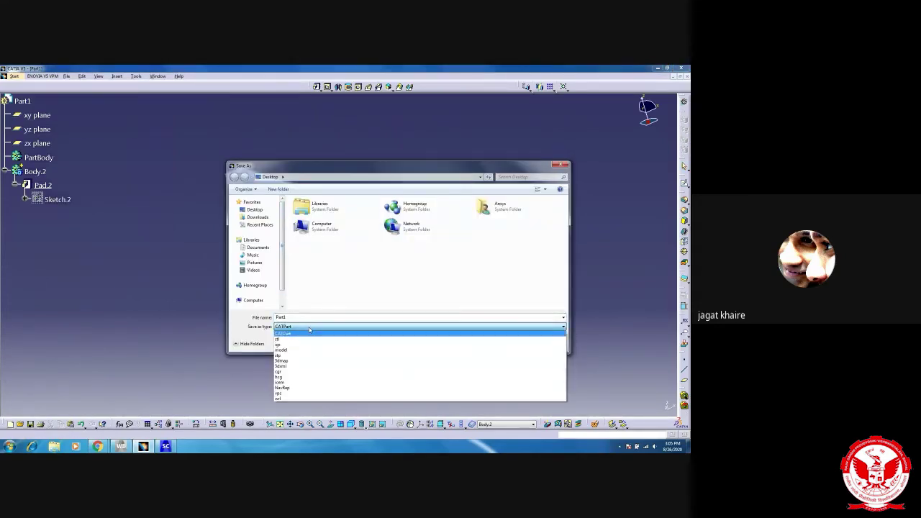
left_click(307, 339)
left_click(516, 344)
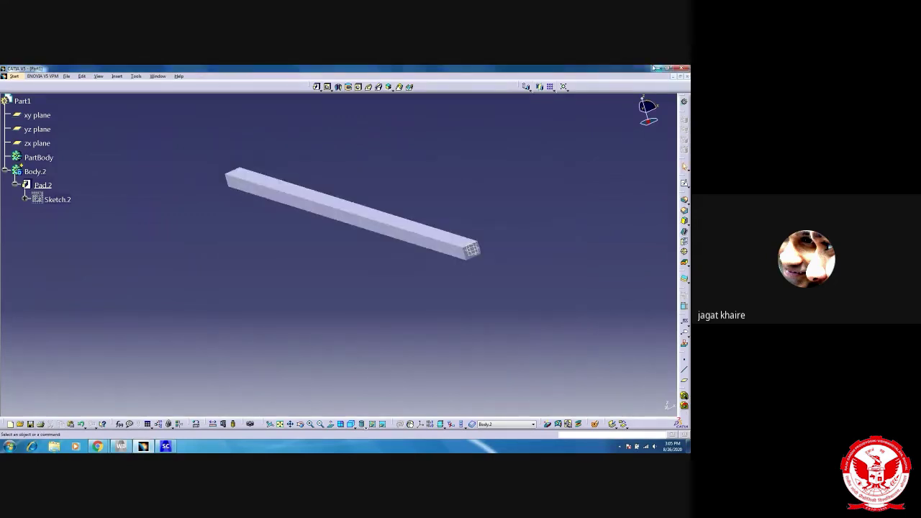
Step: Minimize CATIA to return to Workbench and add a Modal analysis system to the empty project schematic
left_click(654, 67)
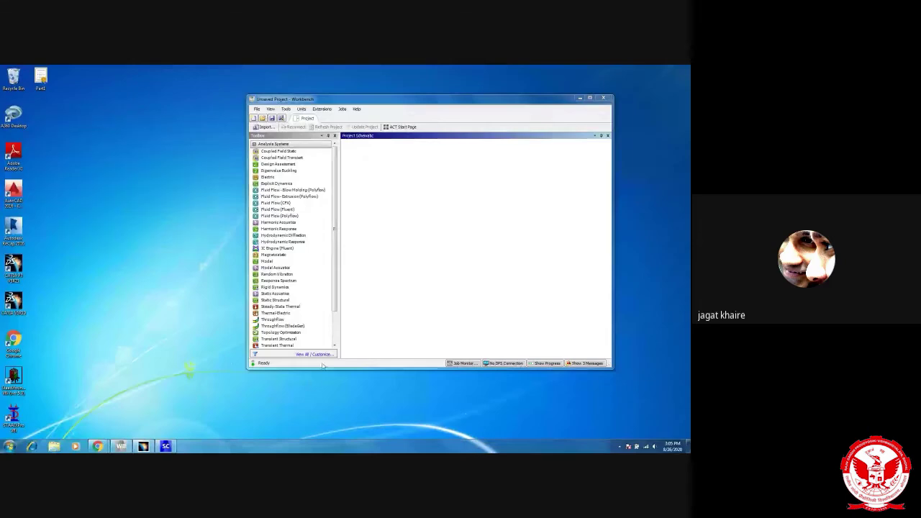
right_click(390, 181)
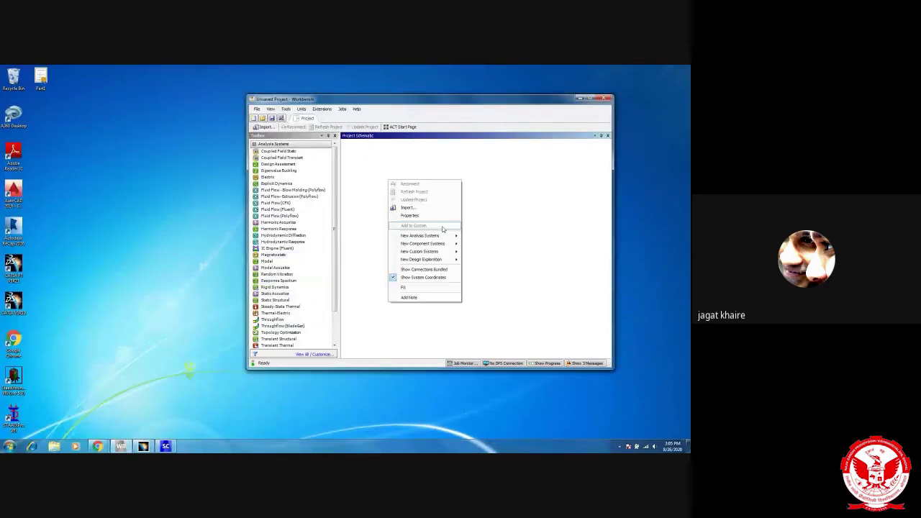
left_click(362, 184)
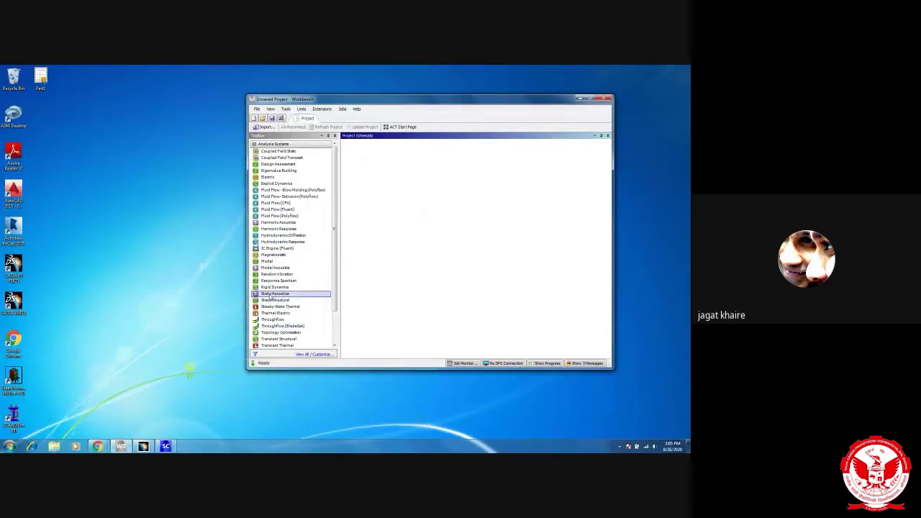
left_click_drag(278, 262, 393, 181)
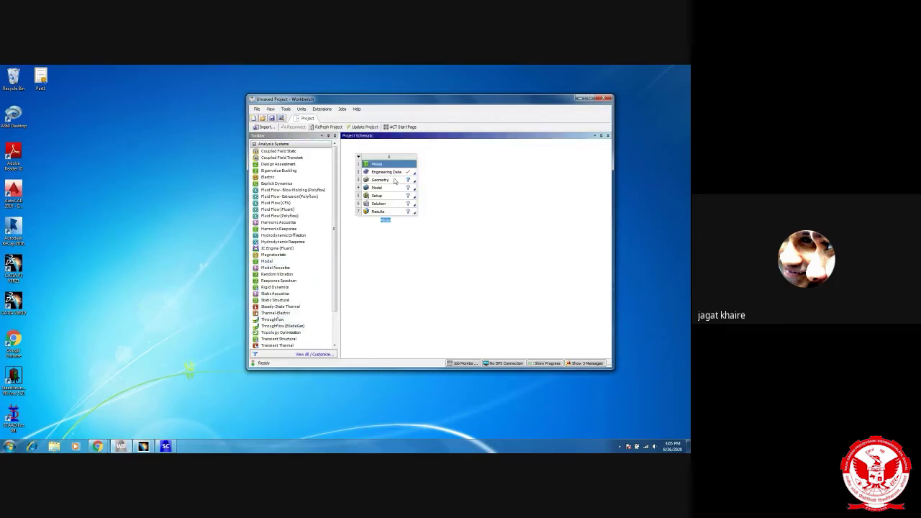
Step: Import the Part1 file from the desktop into the Modal system's Geometry cell
left_click(385, 181)
right_click(385, 183)
mouse_move(425, 199)
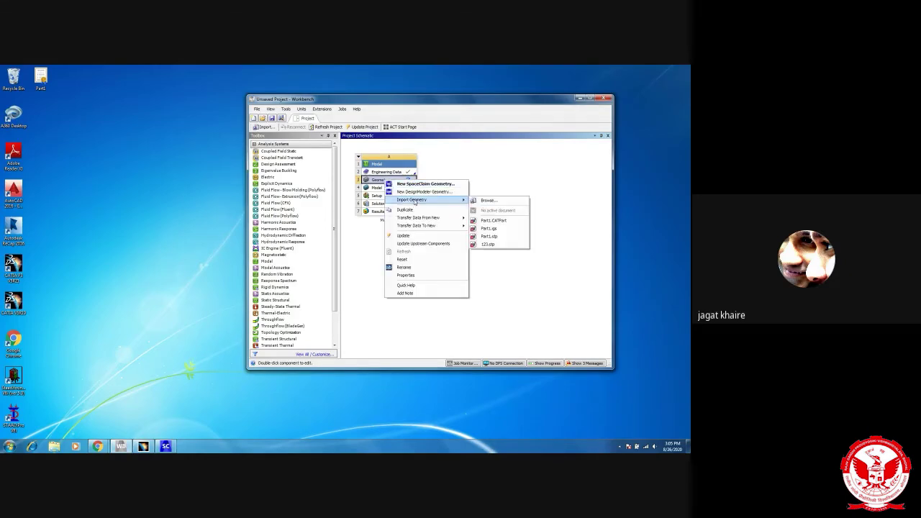
left_click(508, 201)
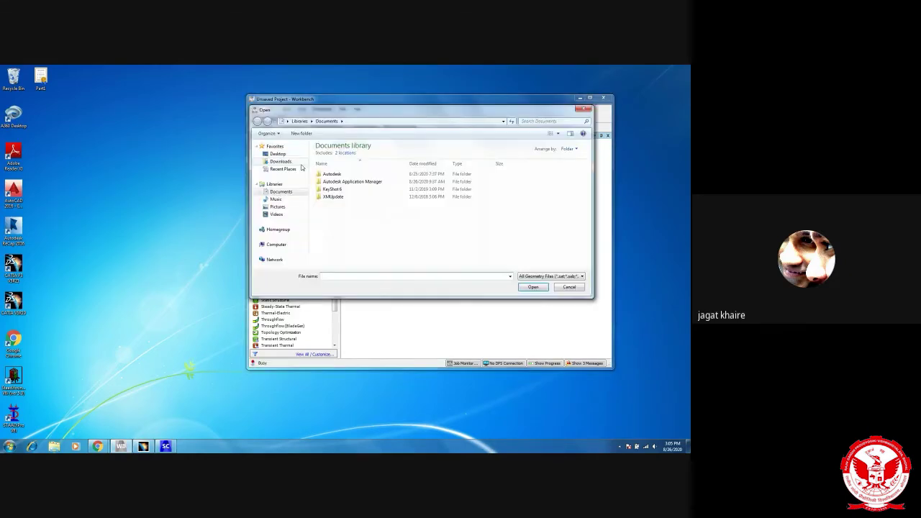
left_click(523, 170)
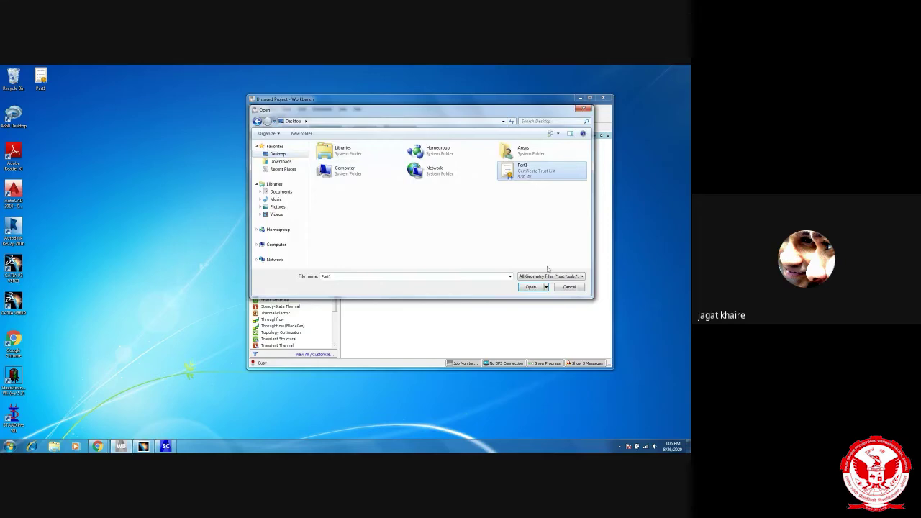
left_click(532, 287)
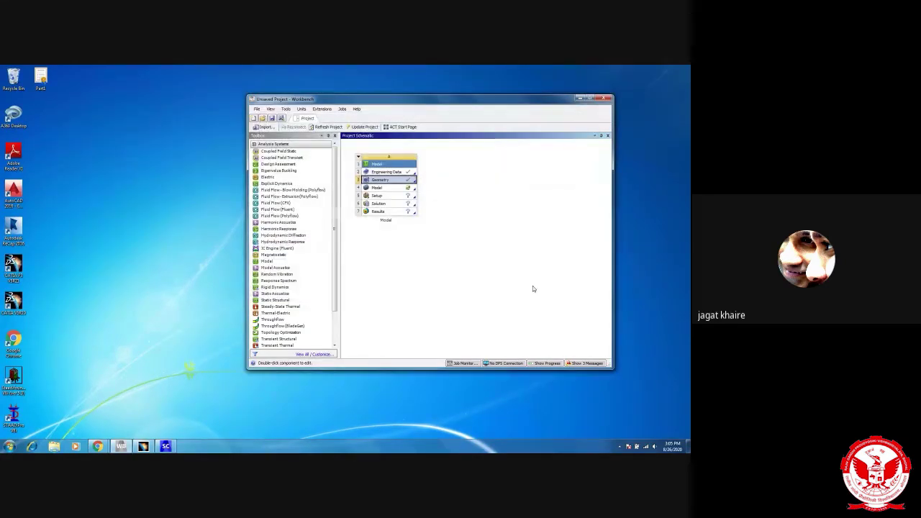
Step: Open the Modal system's Model cell in Mechanical and inspect the imported CATIA body under Geometry
double_click(387, 188)
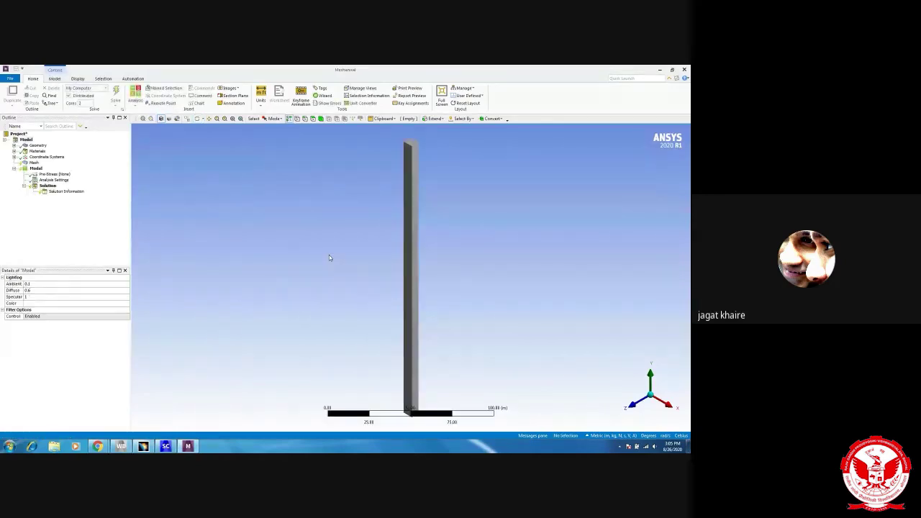
middle_click_drag(291, 255, 332, 276)
left_click(13, 145)
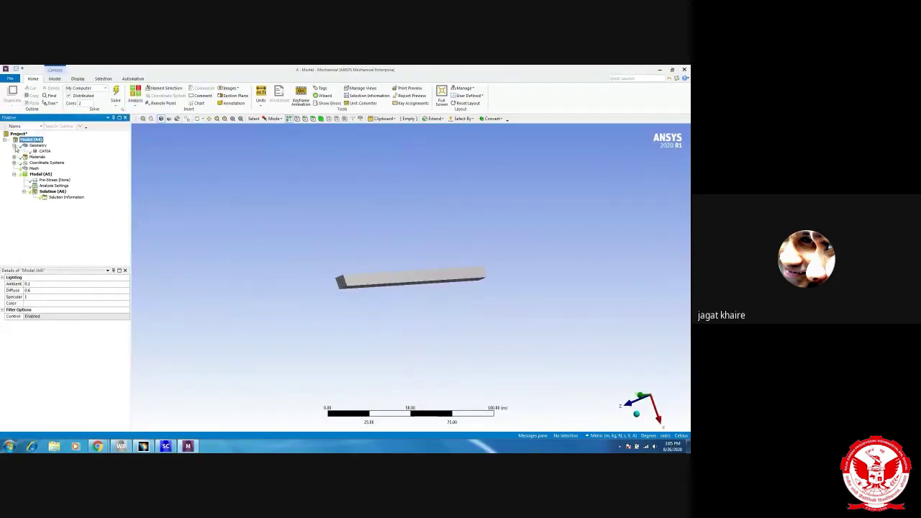
left_click(44, 151)
middle_click_drag(345, 277, 404, 260)
scroll(370, 283, "up", 2)
scroll(397, 263, "down", 3)
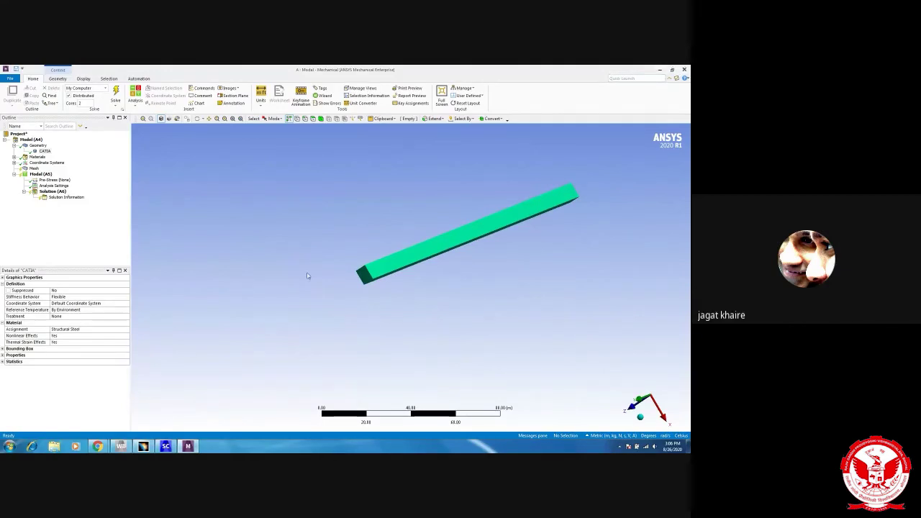
Step: Try to generate the beam's mesh with default settings, dismiss the Workbench dialog and return to Mechanical
left_click(33, 168)
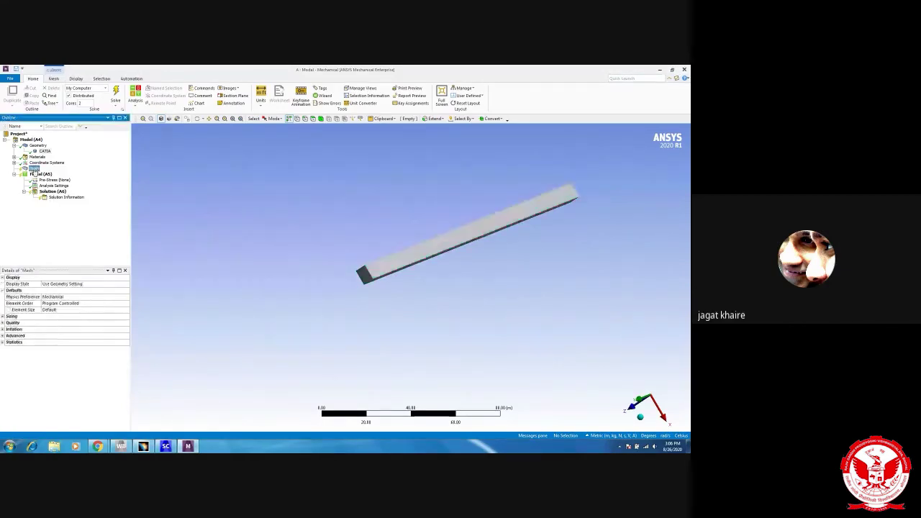
double_click(33, 174)
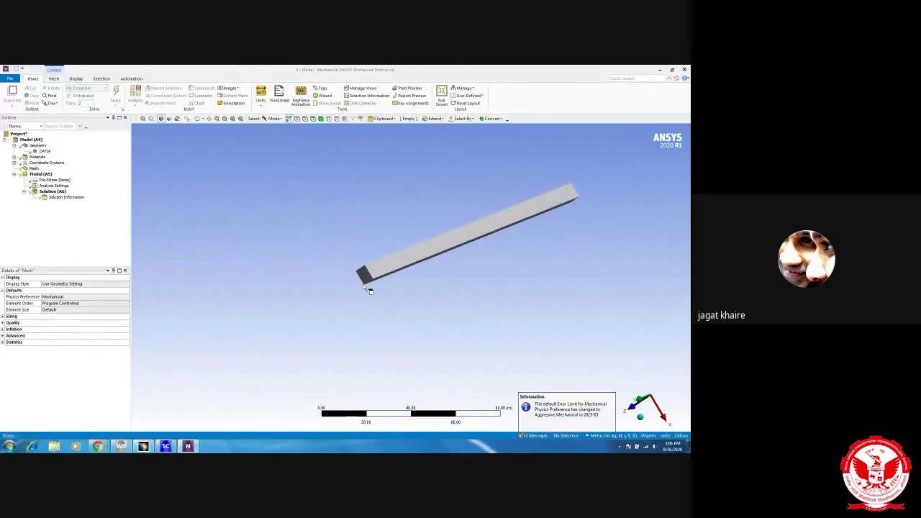
right_click(36, 168)
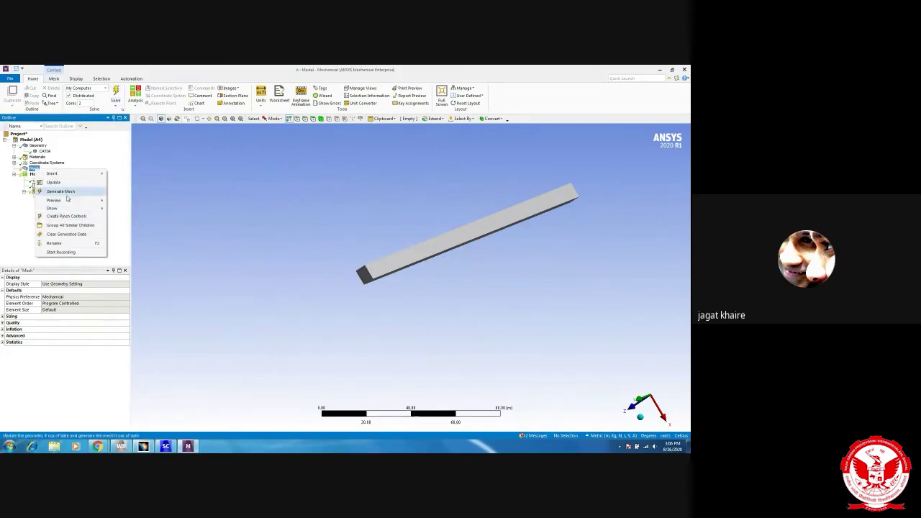
left_click(88, 193)
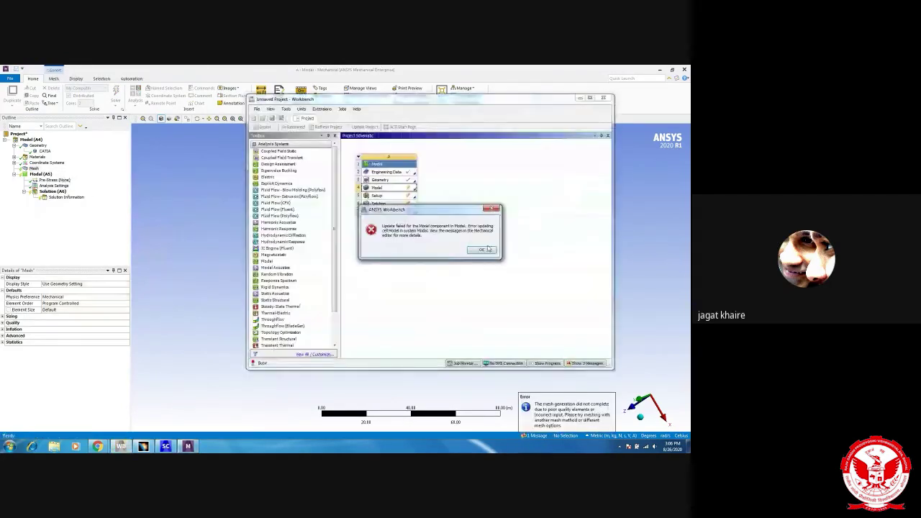
left_click(482, 249)
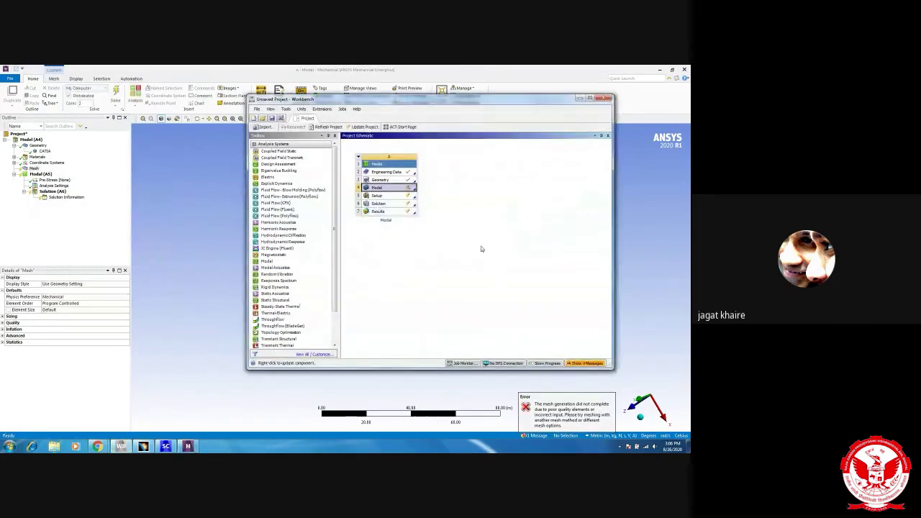
left_click(580, 97)
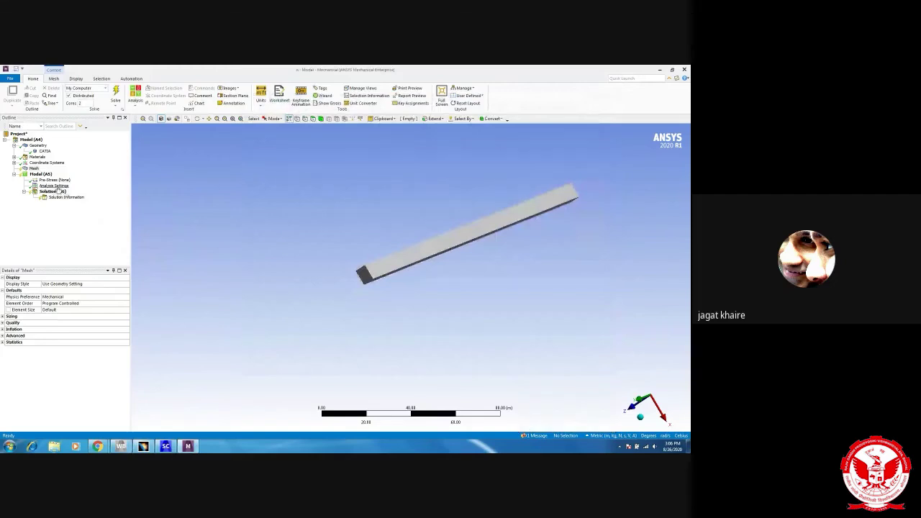
Step: Try to update the Mesh object in Mechanical and dismiss the resulting Workbench dialog
right_click(34, 168)
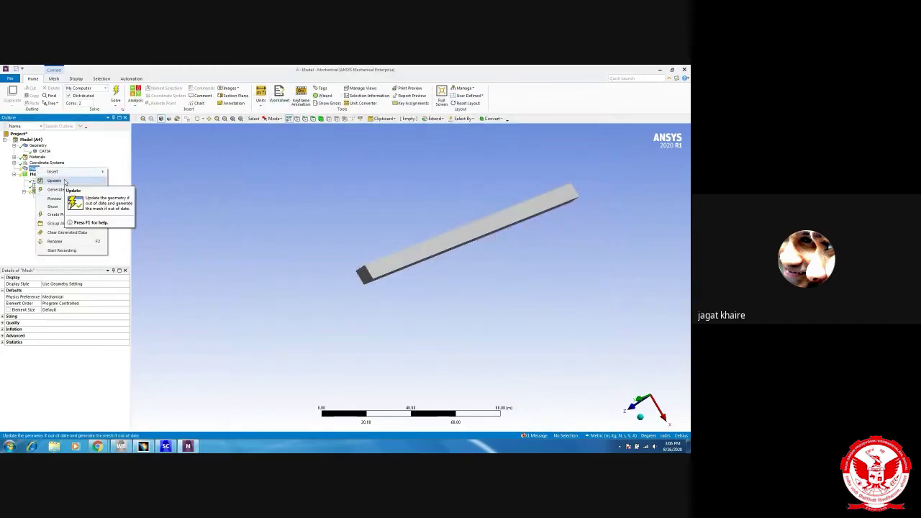
left_click(64, 181)
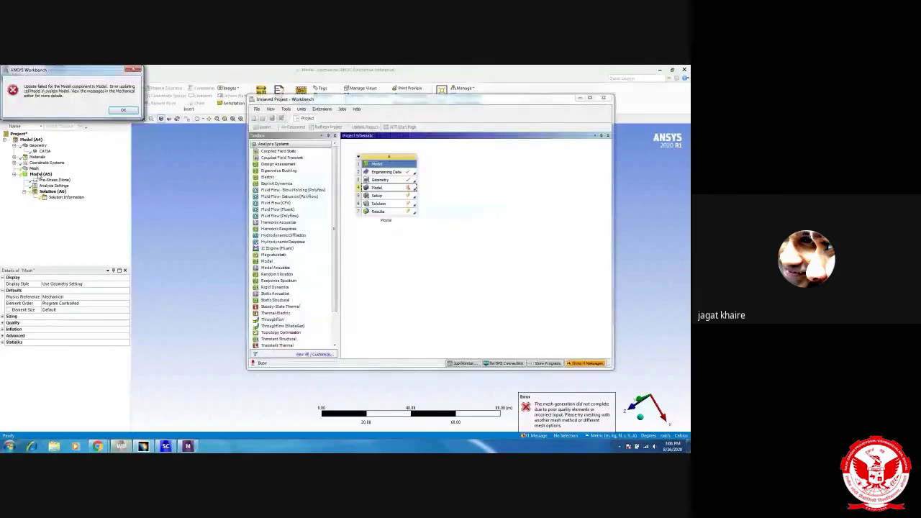
left_click(123, 109)
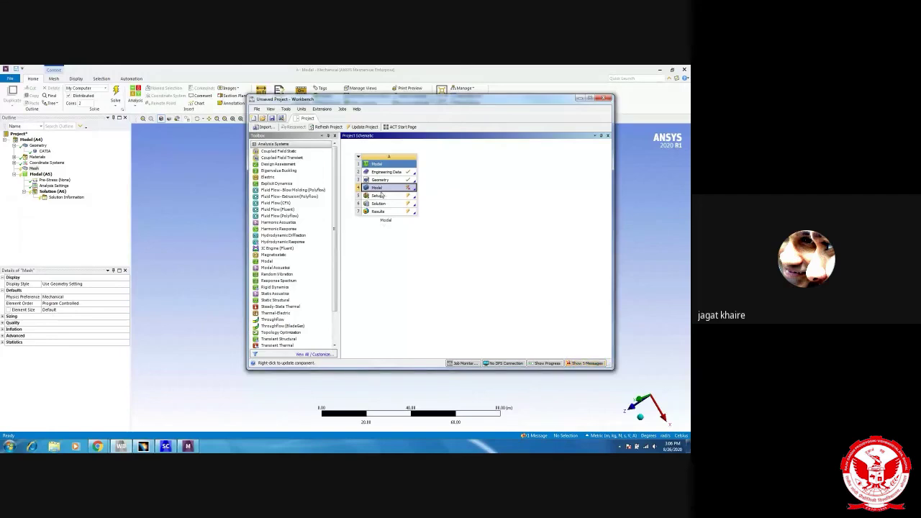
Step: Maximize Workbench, try to update the Modal system's Model cell and dismiss the dialog
left_click(591, 99)
right_click(146, 157)
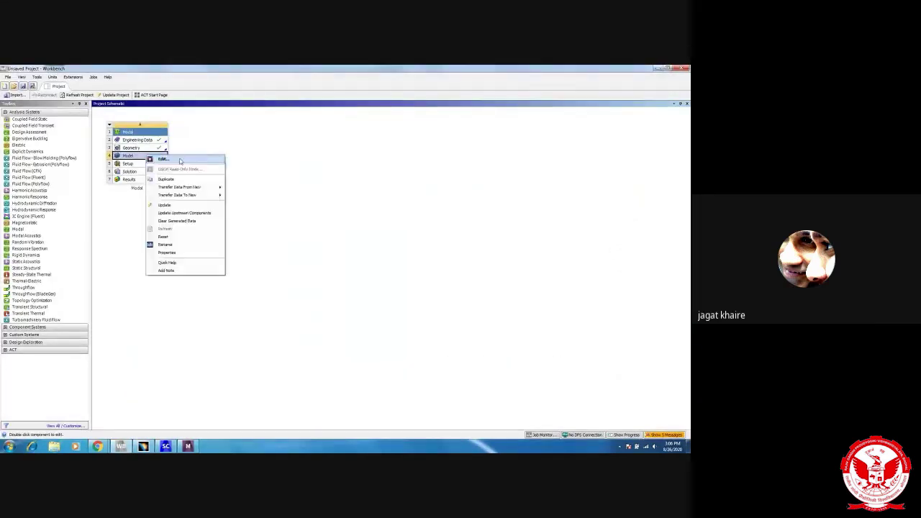
left_click(173, 206)
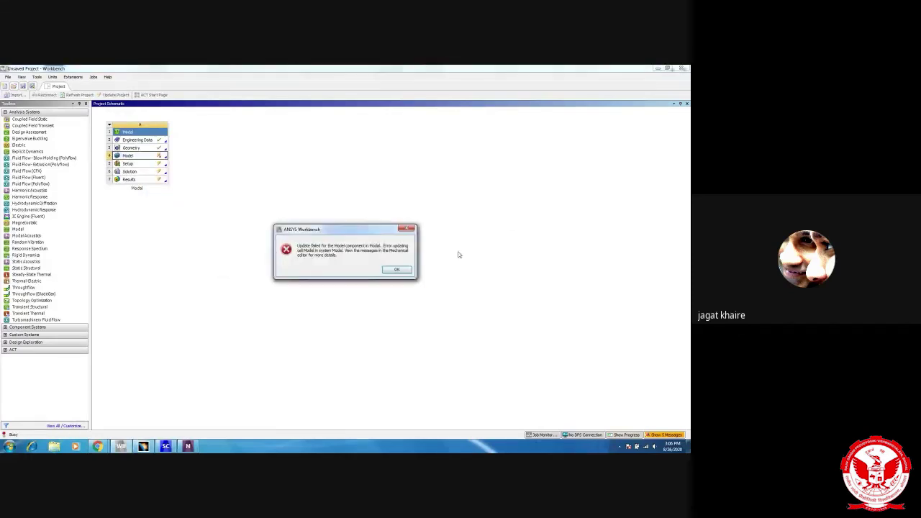
left_click(397, 269)
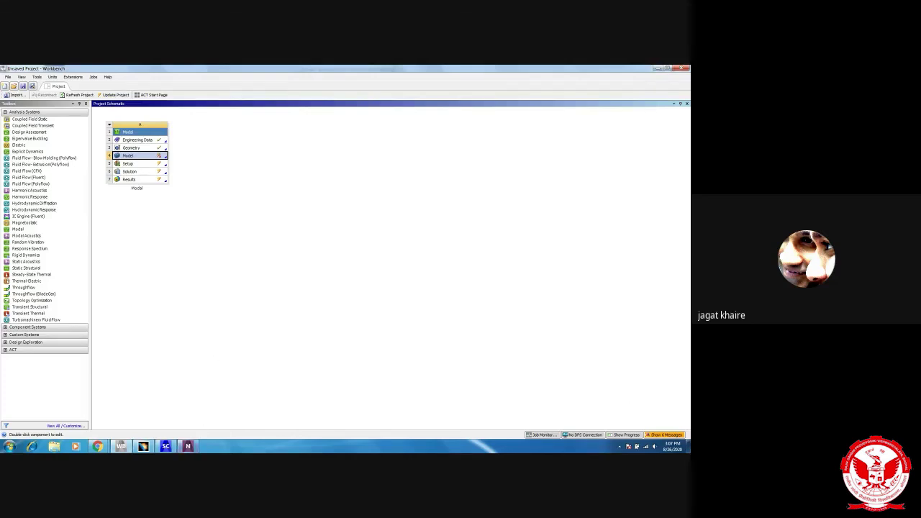
Step: Return to Mechanical, select the Mesh object and examine the imported beam up close and in the isometric view
left_click(187, 447)
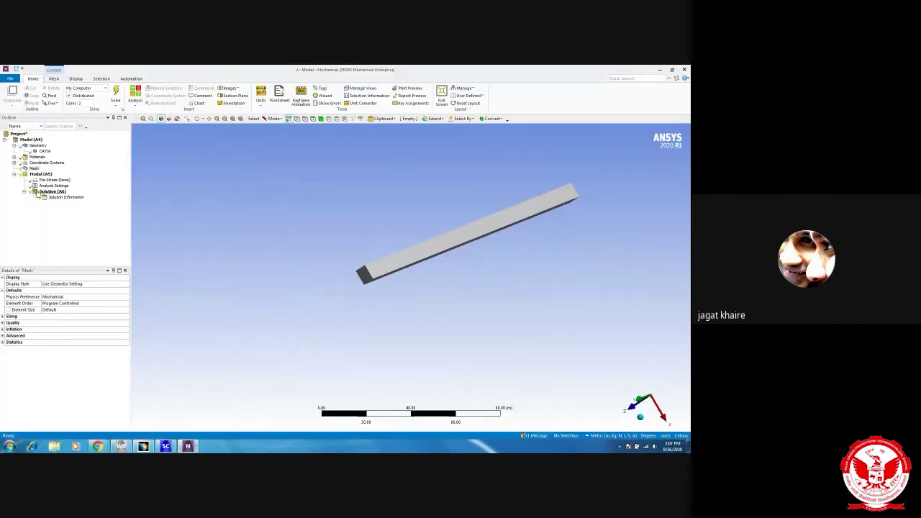
left_click(34, 169)
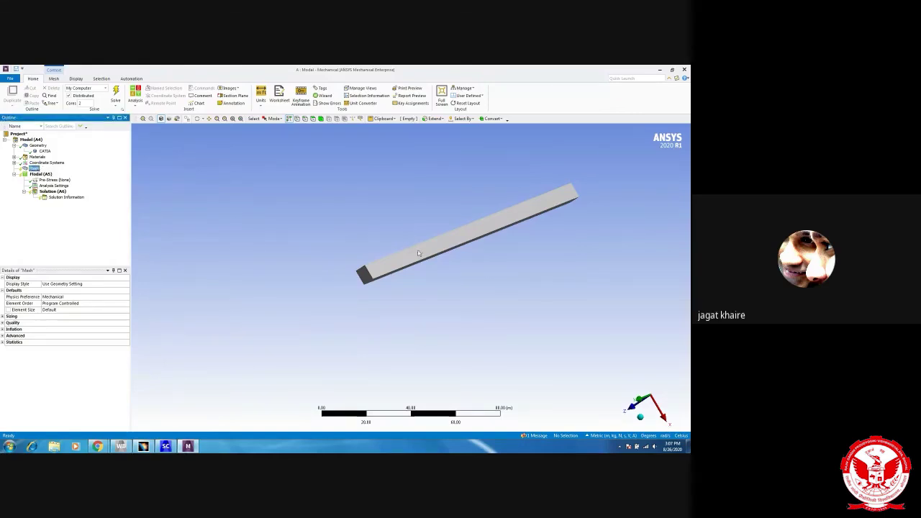
middle_click_drag(447, 278, 417, 279)
scroll(417, 278, "up", 10)
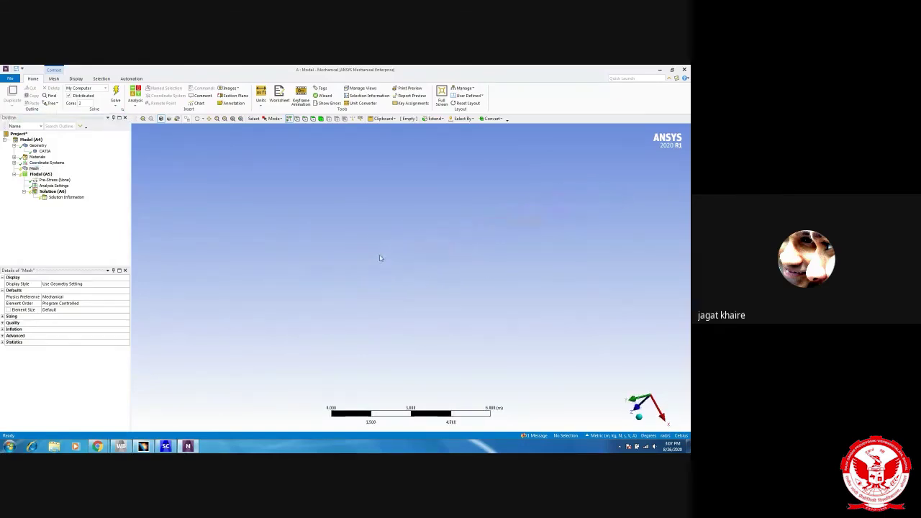
right_click(339, 250)
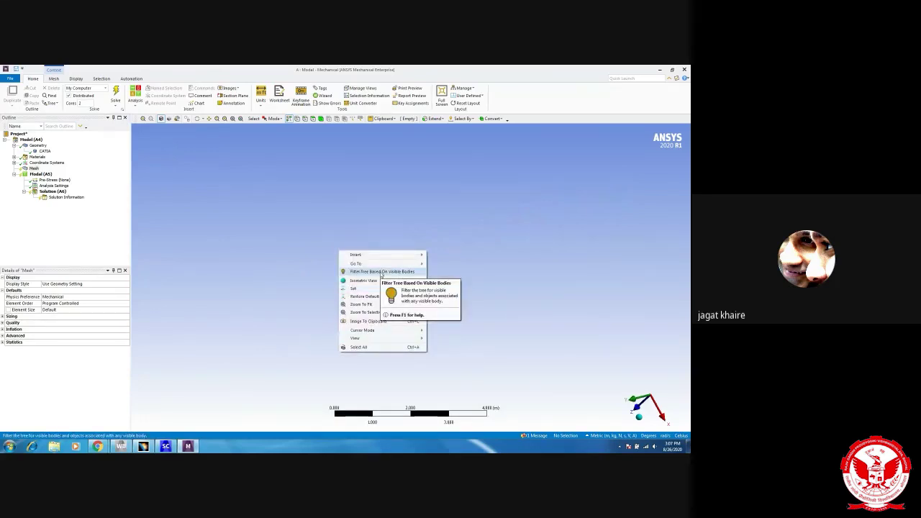
left_click(381, 272)
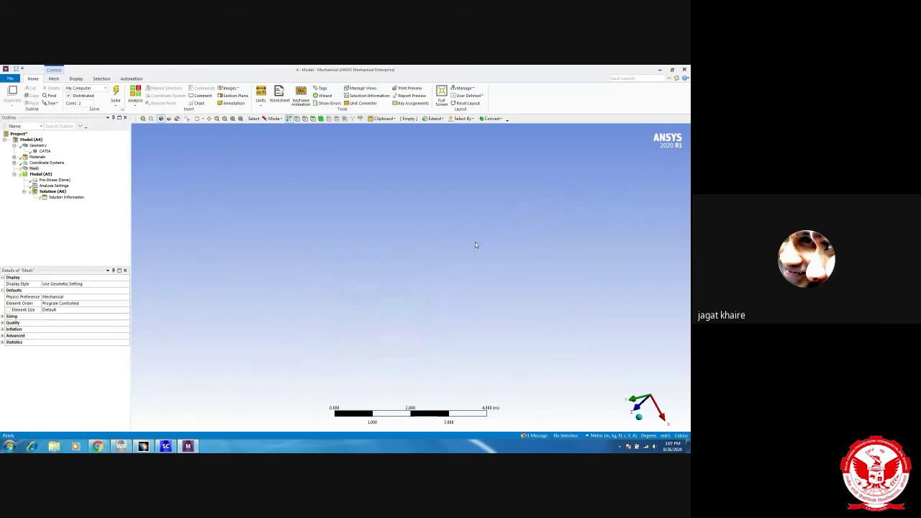
left_click(34, 169)
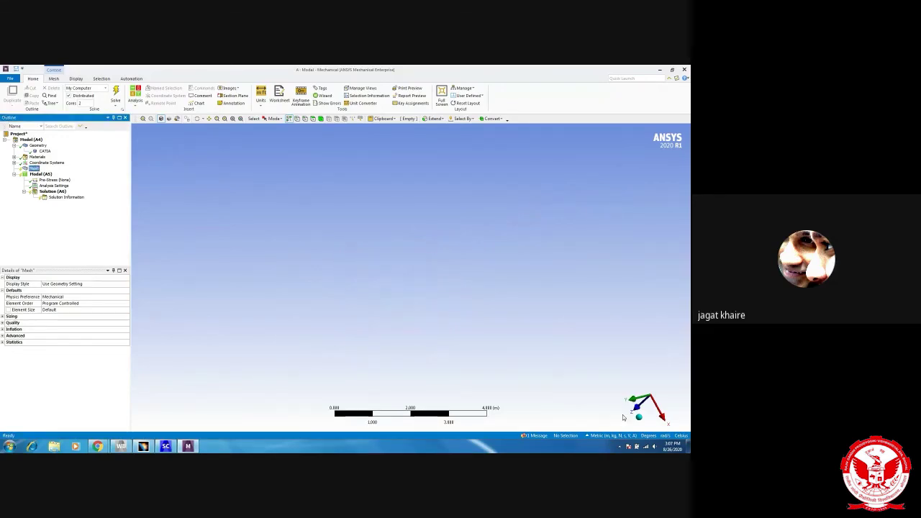
left_click(639, 418)
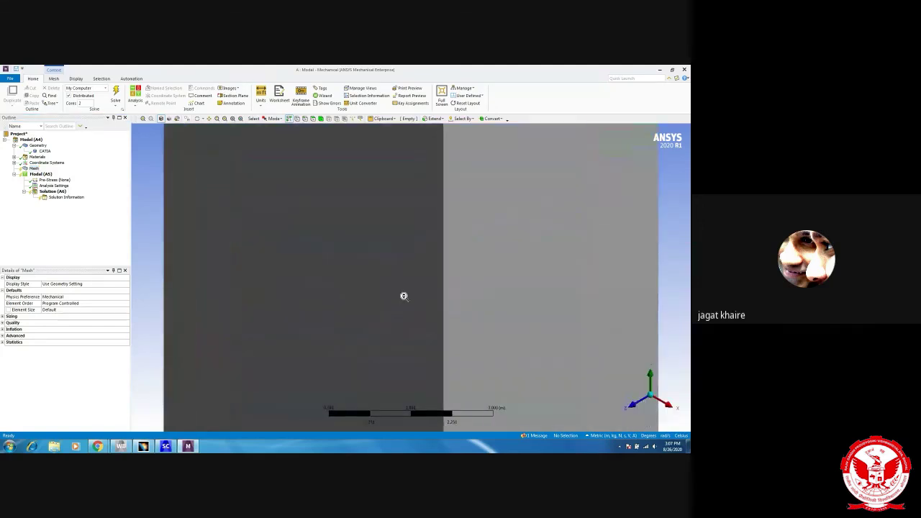
scroll(404, 296, "down", 2)
scroll(404, 296, "down", 3)
middle_click_drag(432, 213, 346, 267)
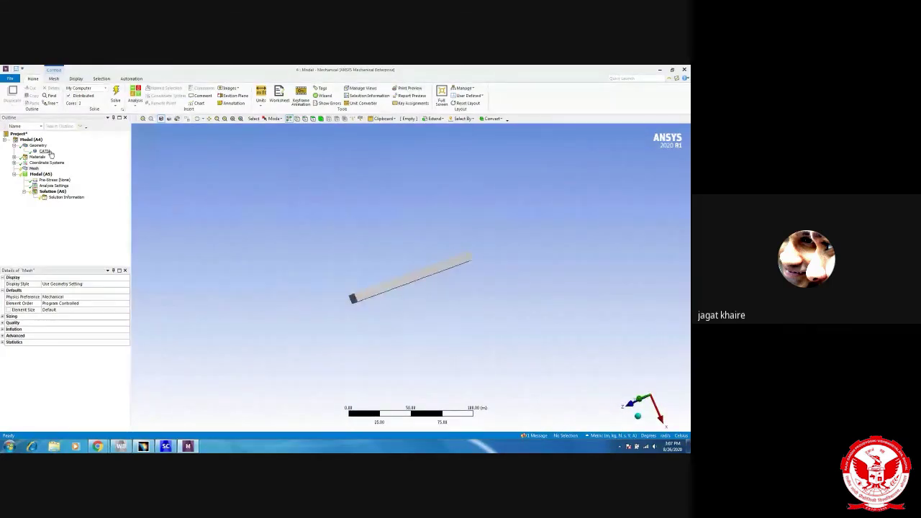
Step: Try once more to update the beam's Mesh object and dismiss the Workbench dialog
right_click(33, 168)
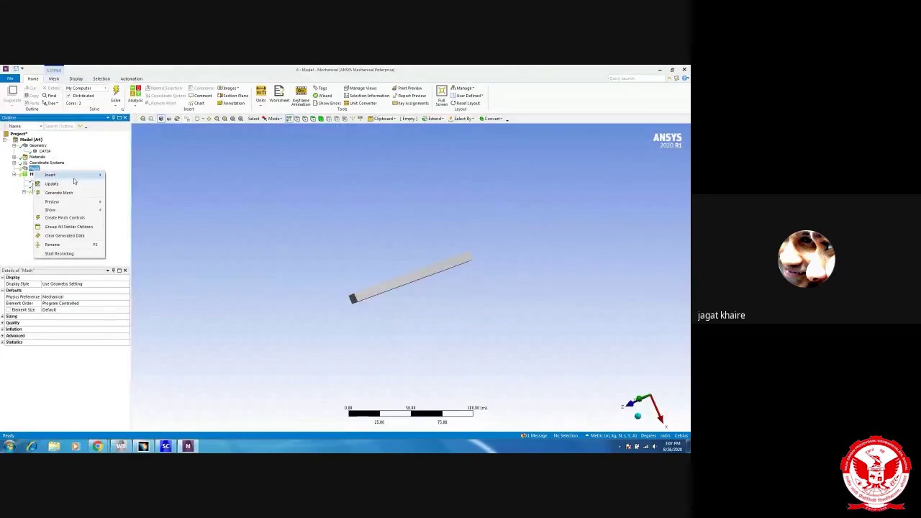
mouse_move(70, 179)
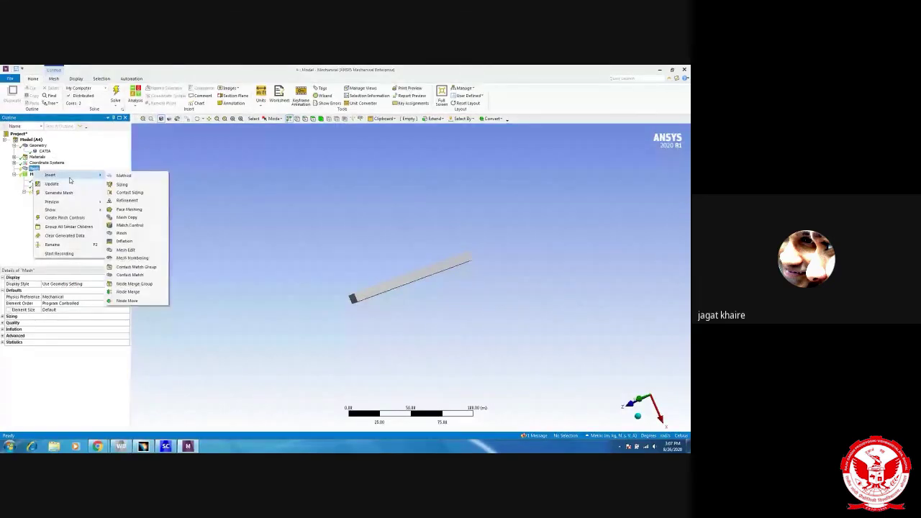
key("Escape")
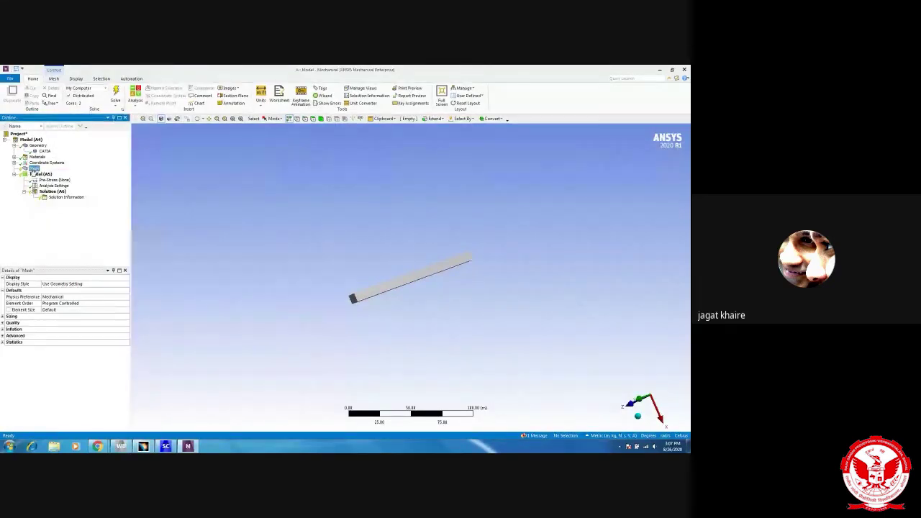
right_click(34, 170)
left_click(60, 185)
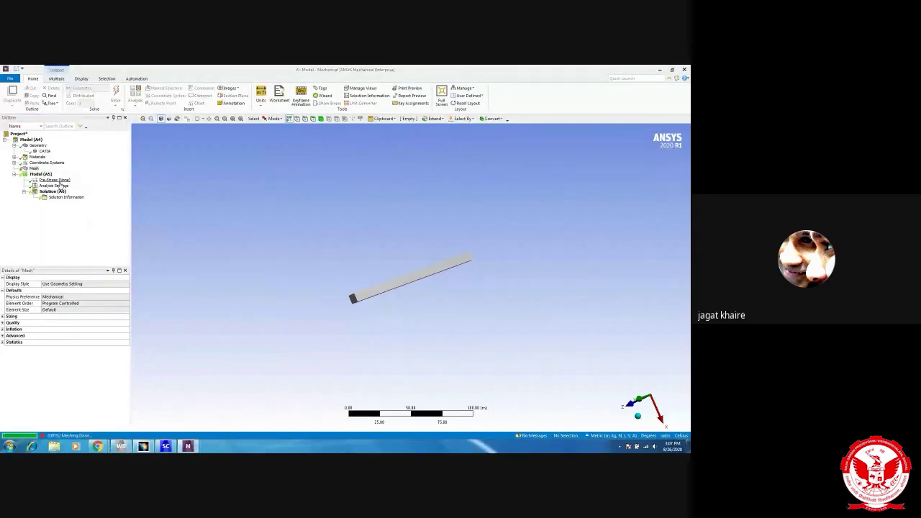
key("alt+Tab")
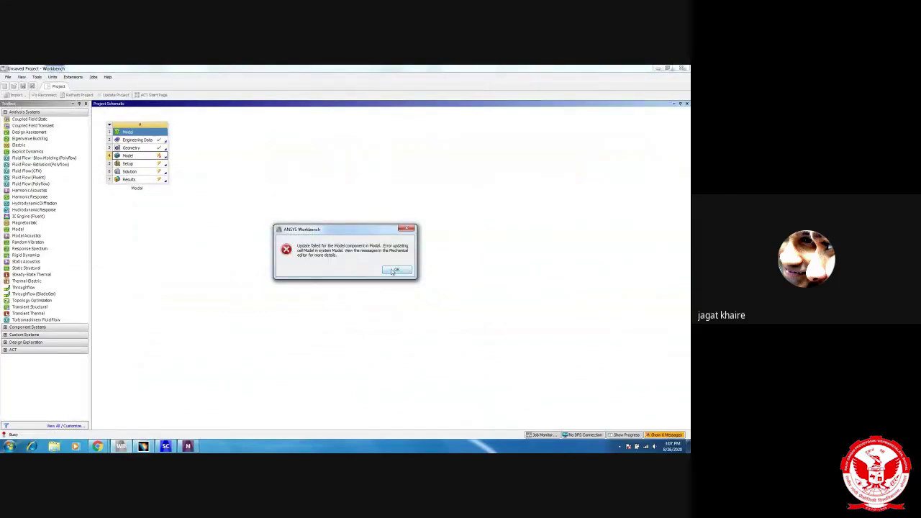
left_click(395, 271)
Step: Open the Modal system's Geometry cell in SpaceClaim, and close both SpaceClaim and Mechanical
double_click(131, 147)
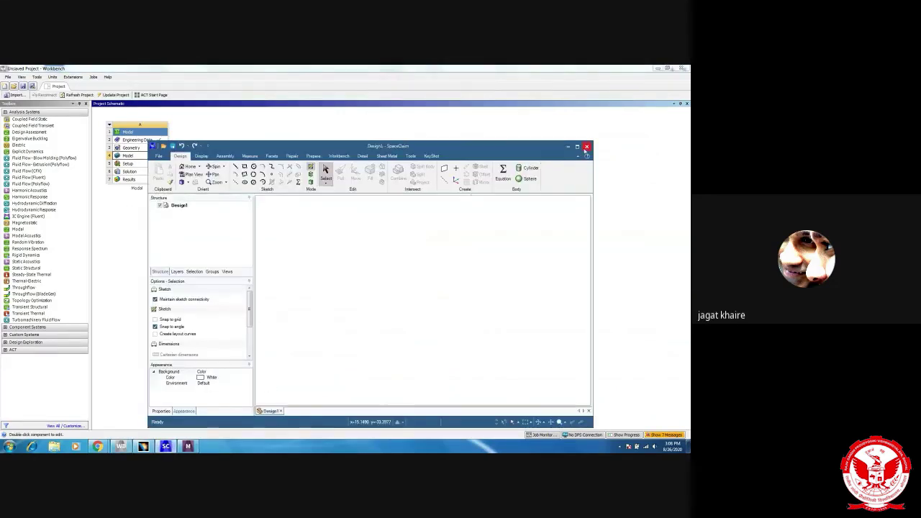
left_click(586, 147)
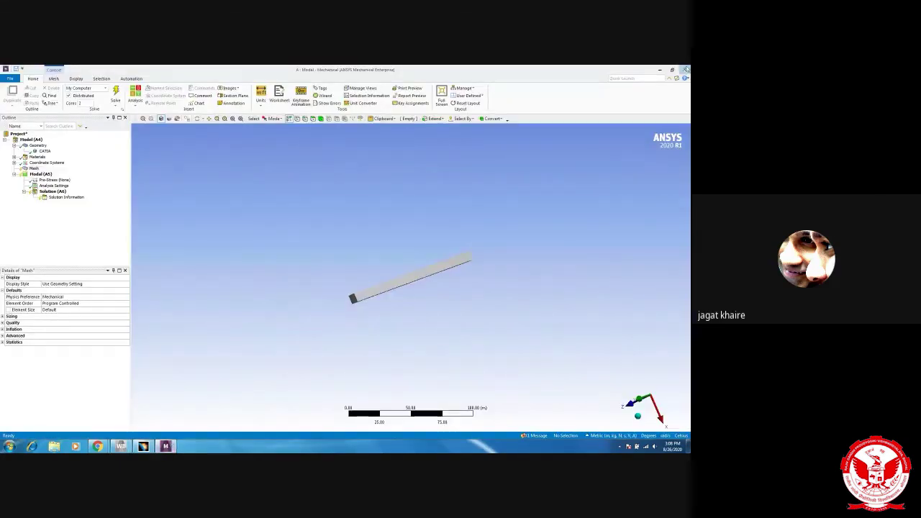
left_click(686, 70)
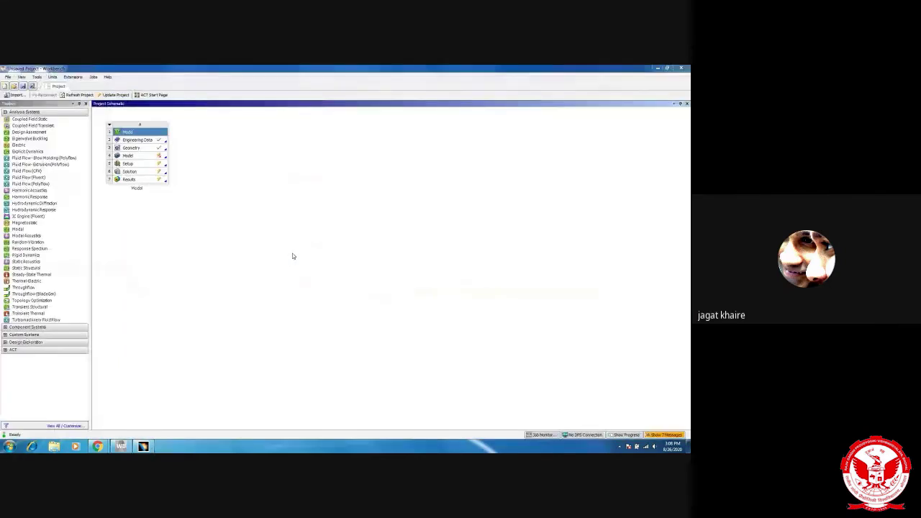
Step: Reopen the Modal system's Model cell in Mechanical, try to update its Mesh object and dismiss the dialog
double_click(132, 156)
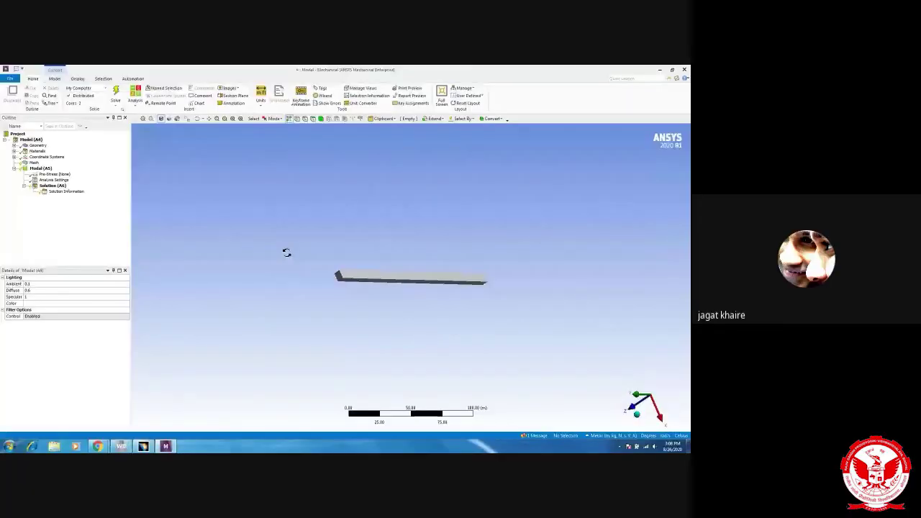
middle_click_drag(286, 251, 325, 271)
left_click(34, 164)
right_click(36, 166)
left_click(70, 181)
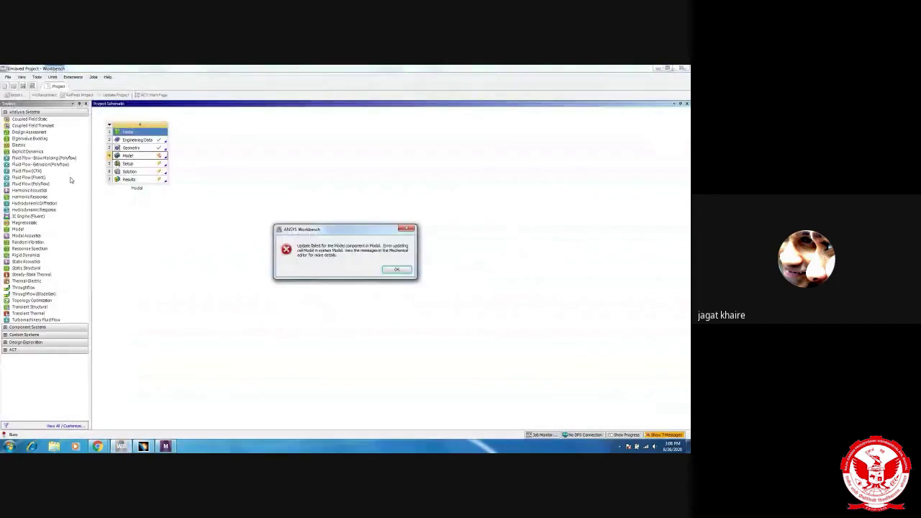
left_click(396, 269)
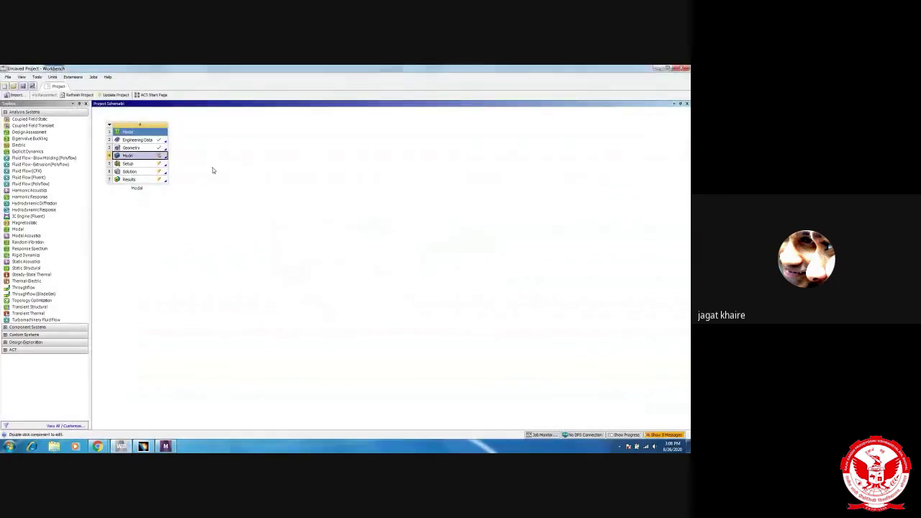
Step: Delete the Modal system and add a Static Structural system to the project schematic
right_click(134, 133)
left_click(183, 189)
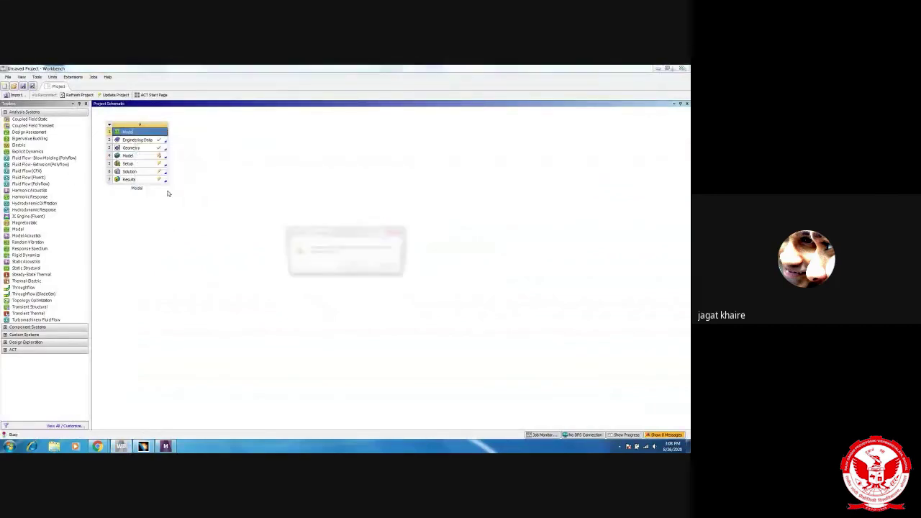
left_click(347, 269)
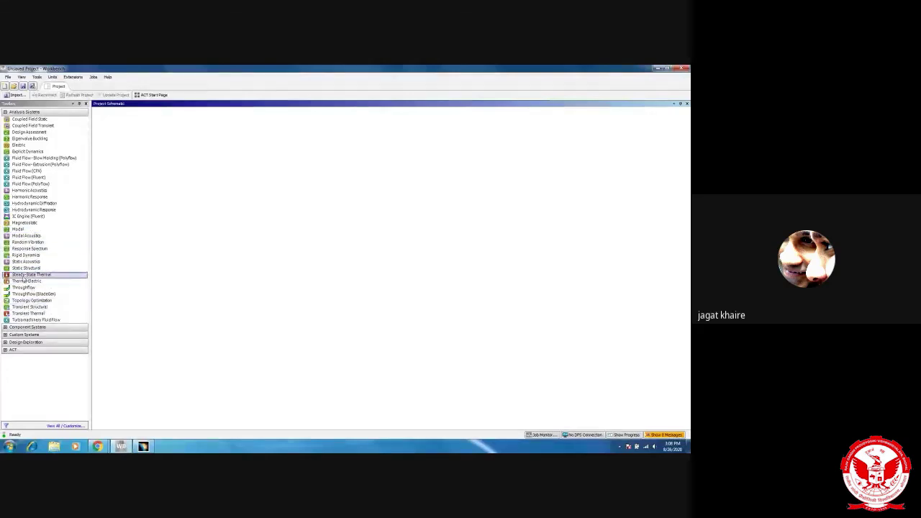
left_click_drag(17, 269, 141, 127)
left_click(166, 226)
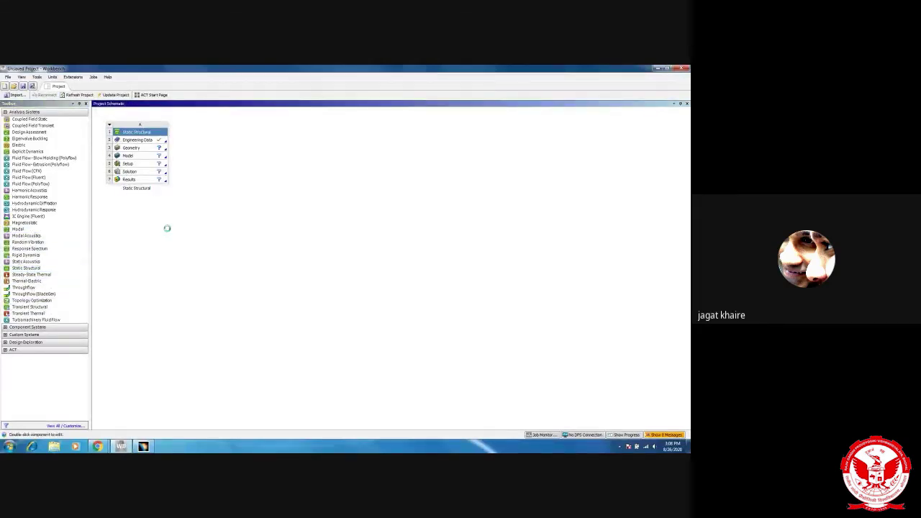
Step: Import the saved beam geometry file into the Static Structural system's Geometry cell
left_click(131, 148)
right_click(132, 148)
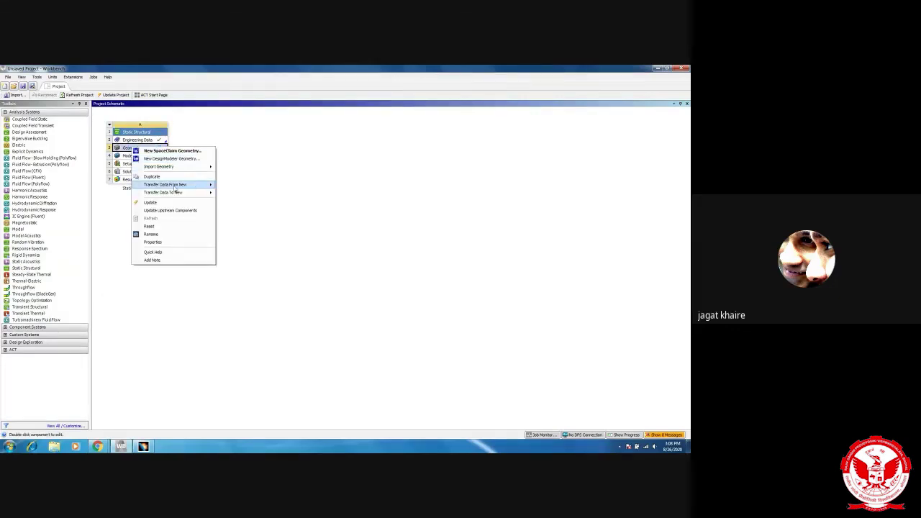
mouse_move(170, 168)
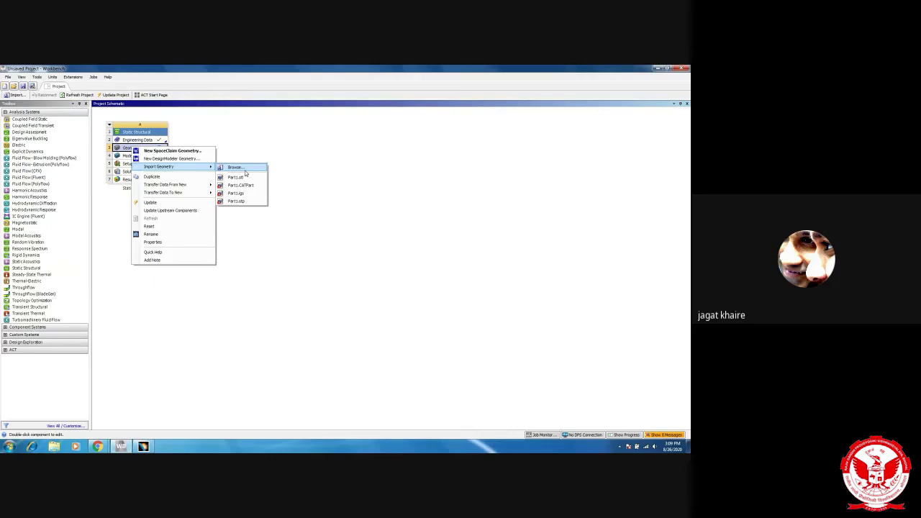
left_click(245, 171)
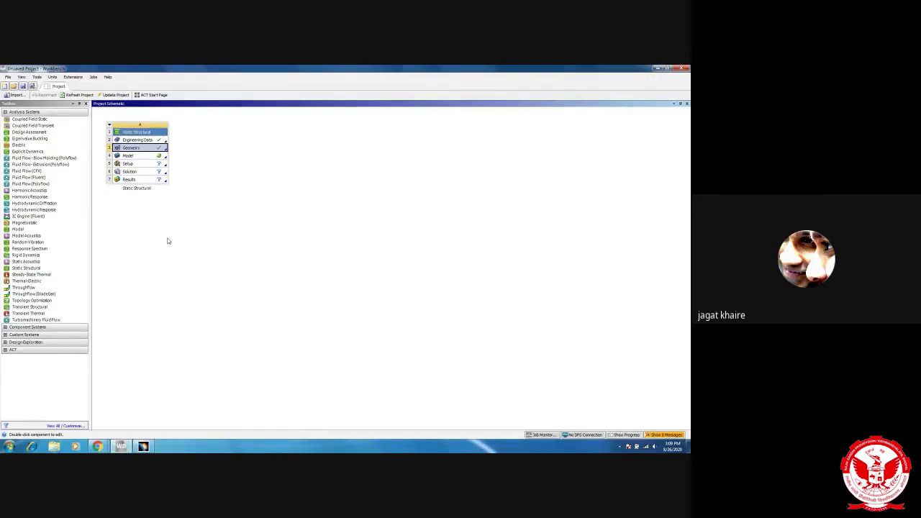
Step: Open the Static Structural system's Model cell in Mechanical and try to mesh the imported beam
double_click(137, 158)
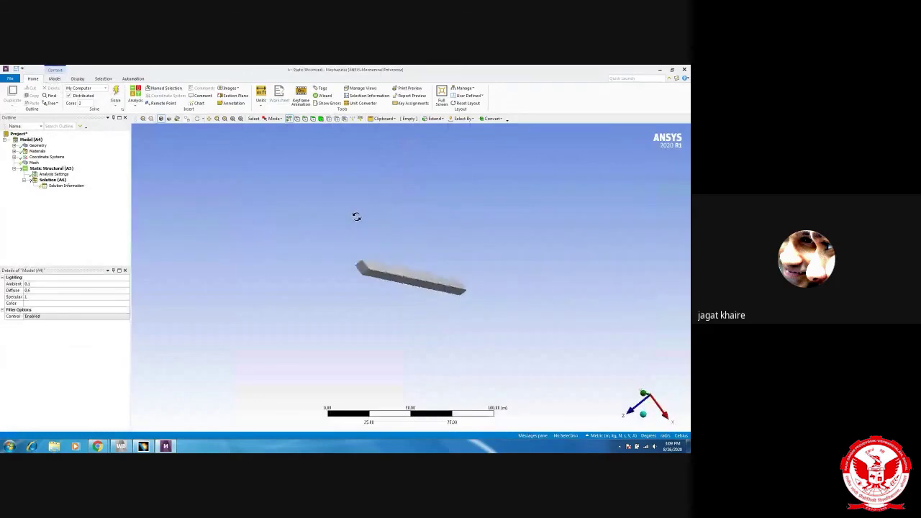
left_click(33, 162)
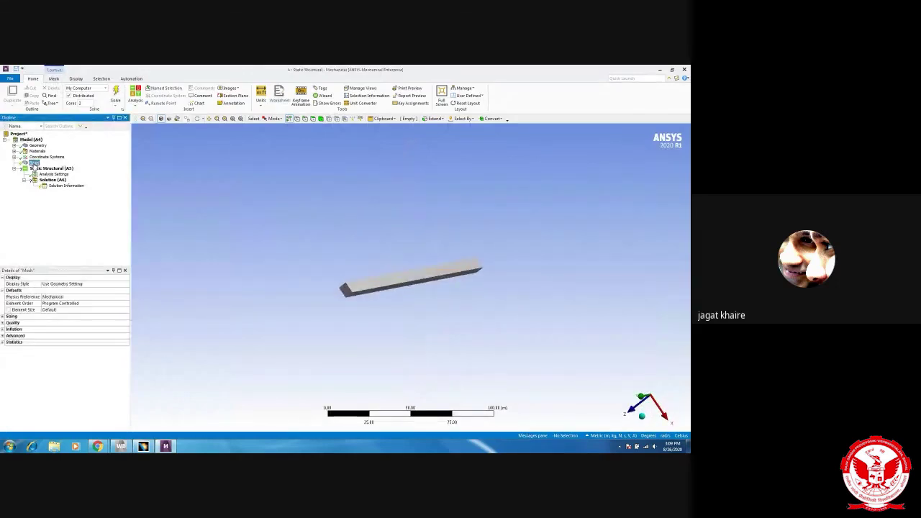
right_click(34, 162)
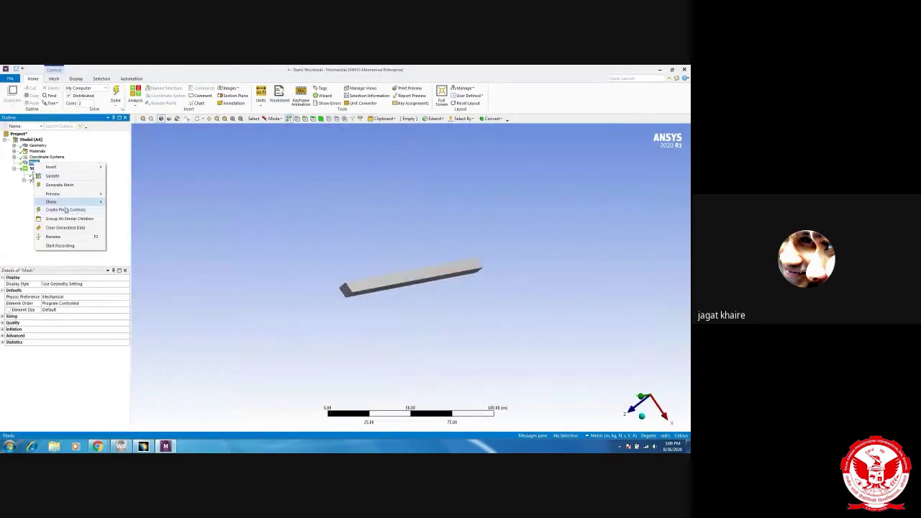
mouse_move(72, 194)
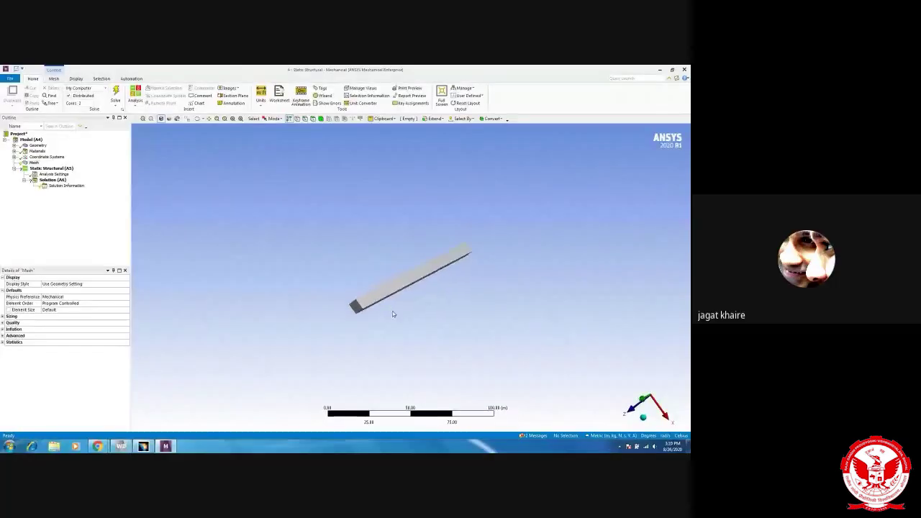
middle_click_drag(392, 311, 349, 331)
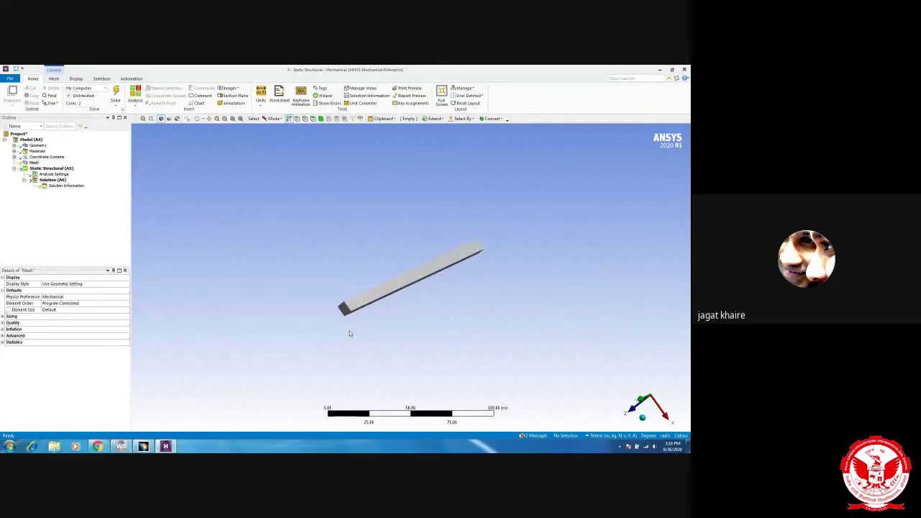
mouse_move(168, 448)
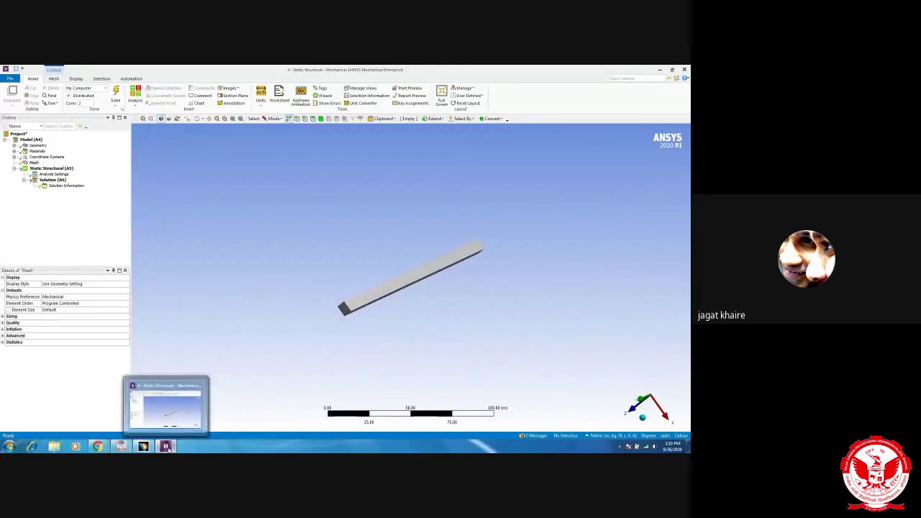
middle_click_drag(320, 346, 337, 334)
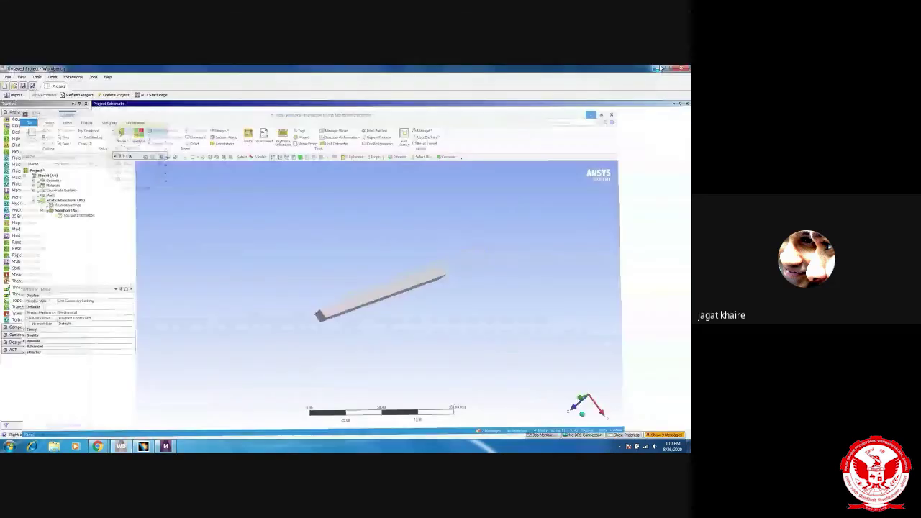
Step: Minimize Mechanical and Workbench and switch to the Google Meet window in Chrome
left_click(661, 69)
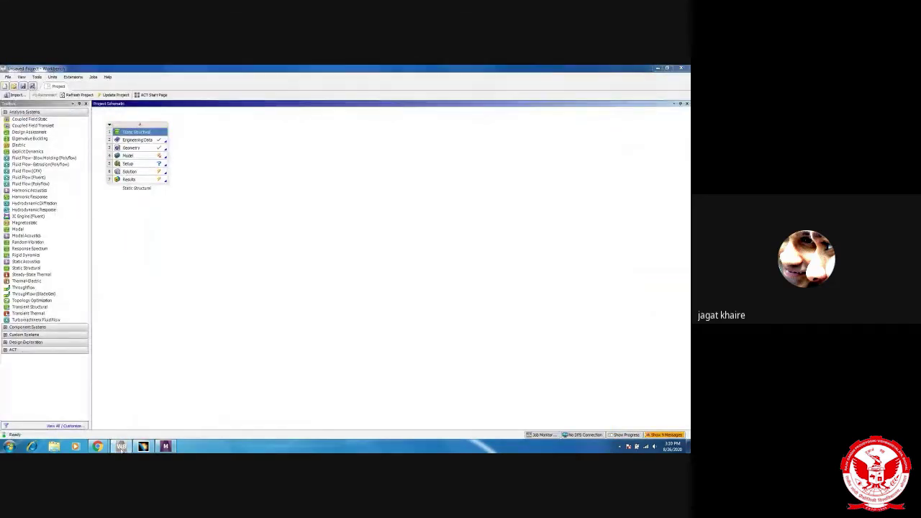
left_click(121, 447)
mouse_move(98, 446)
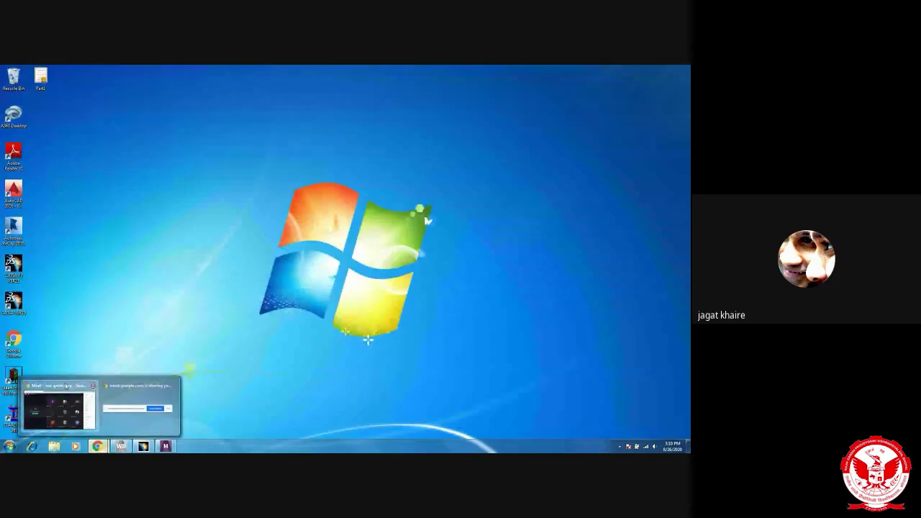
left_click(65, 387)
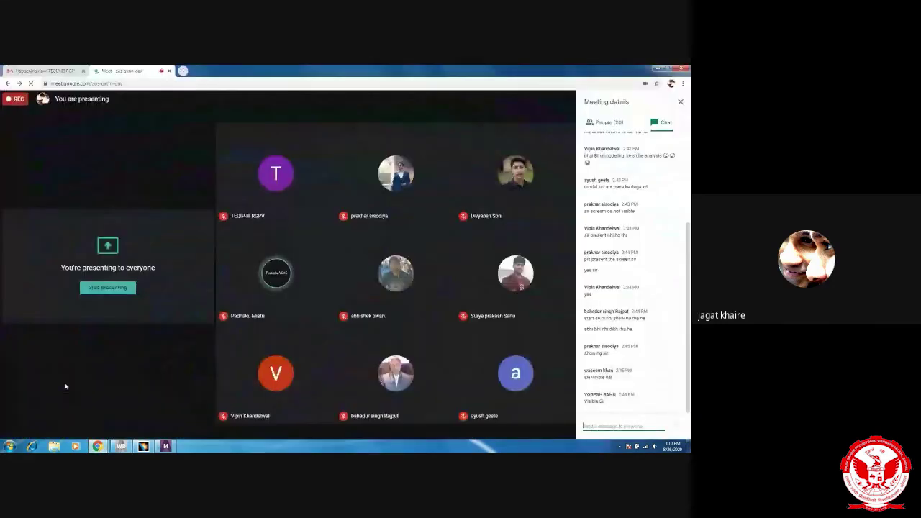